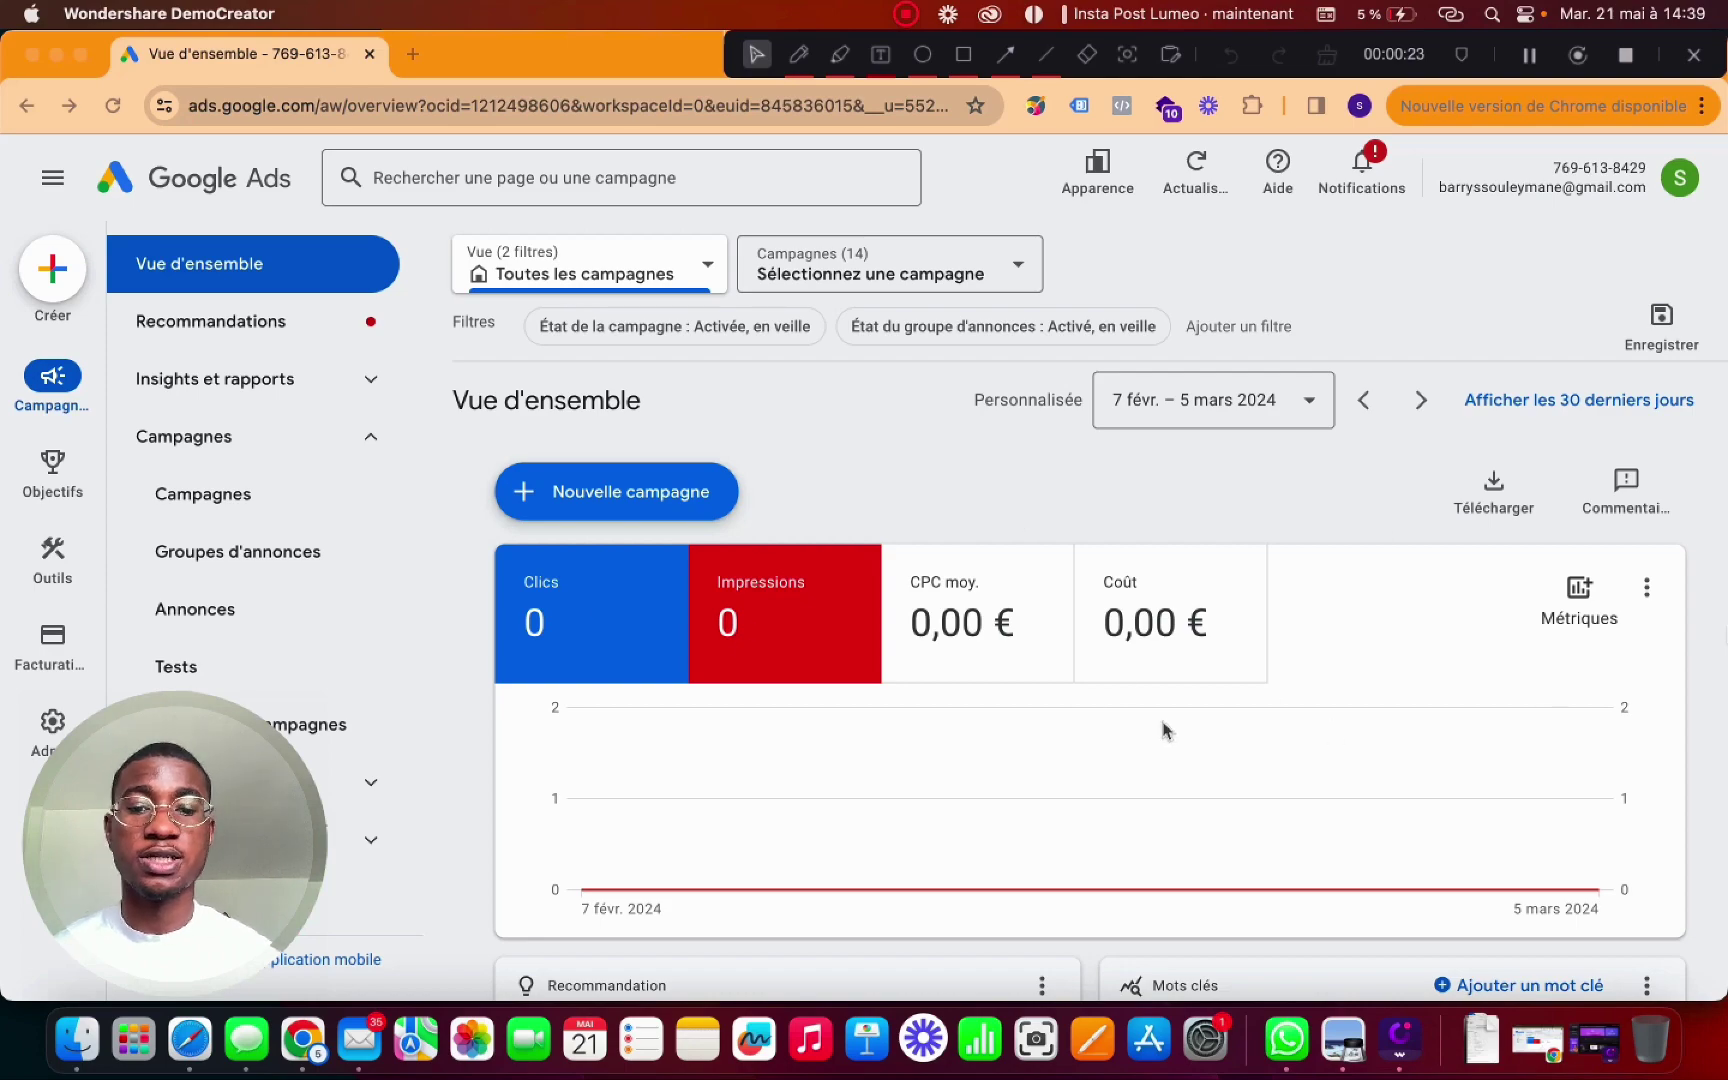
scroll(1126, 768, down, 15)
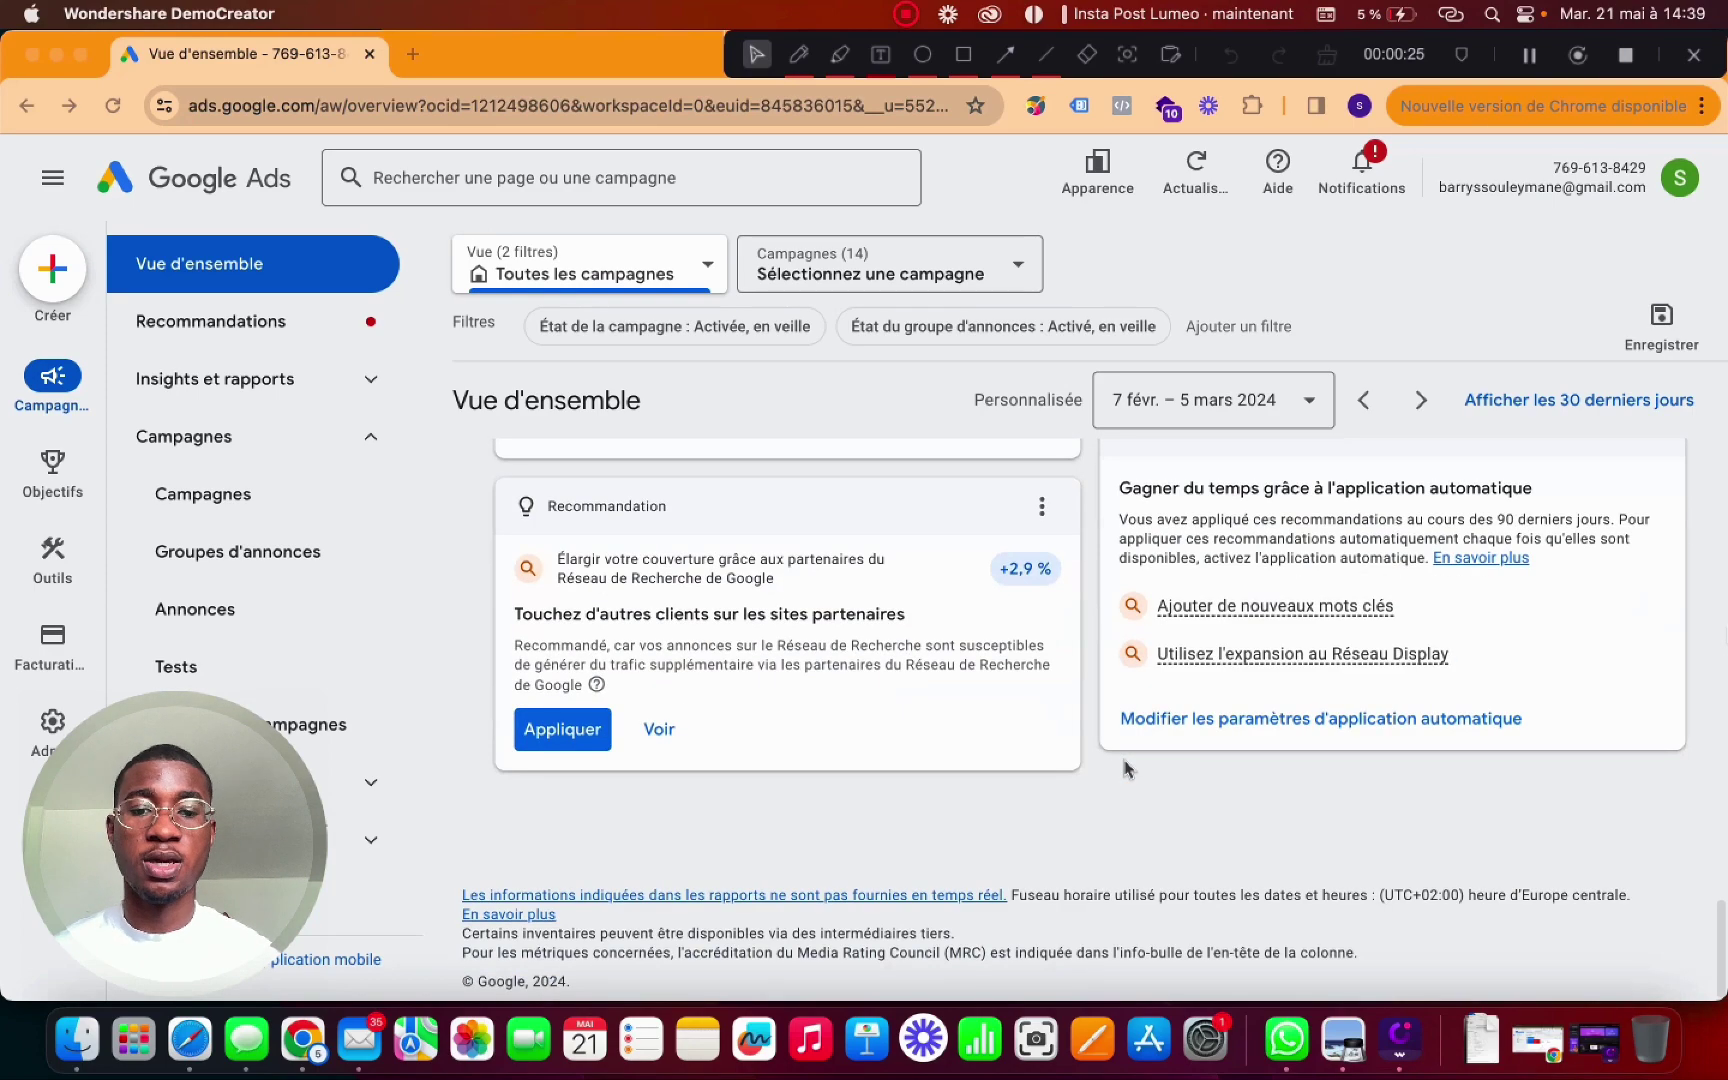
scroll(1126, 768, up, 15)
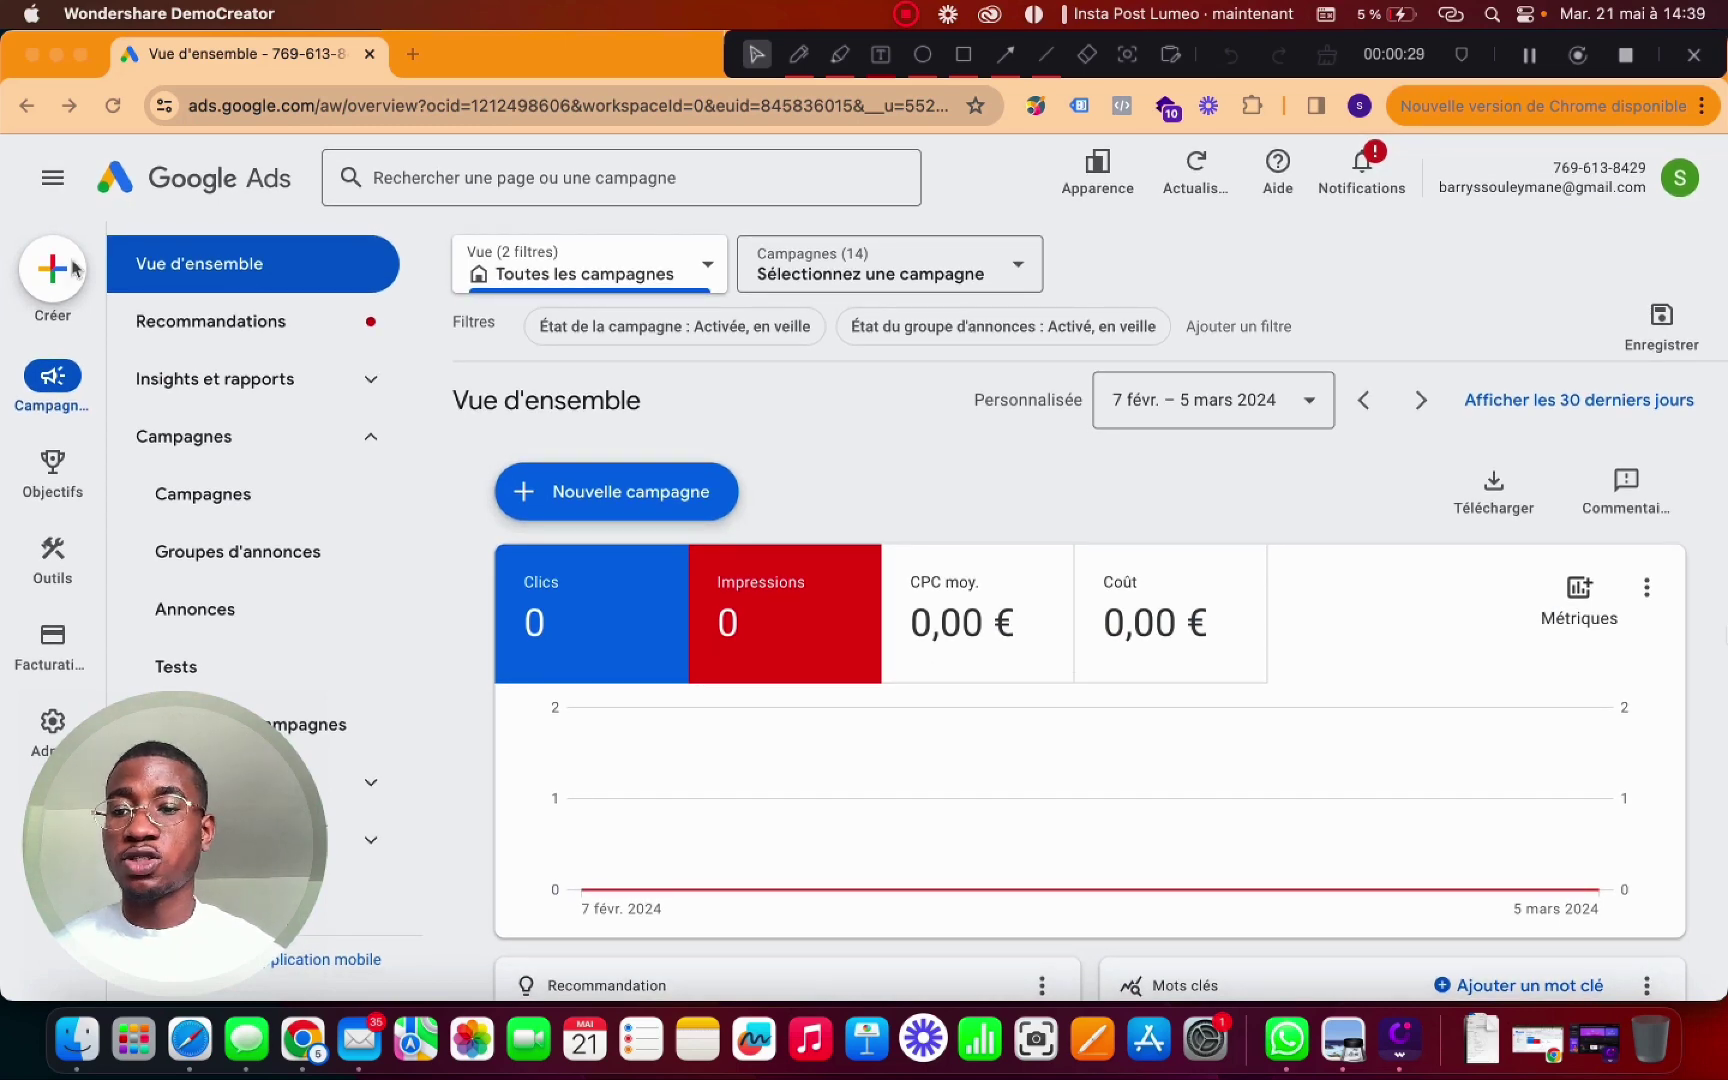
- Start creating a new campaign from the account overview
click(60, 290)
click(60, 290)
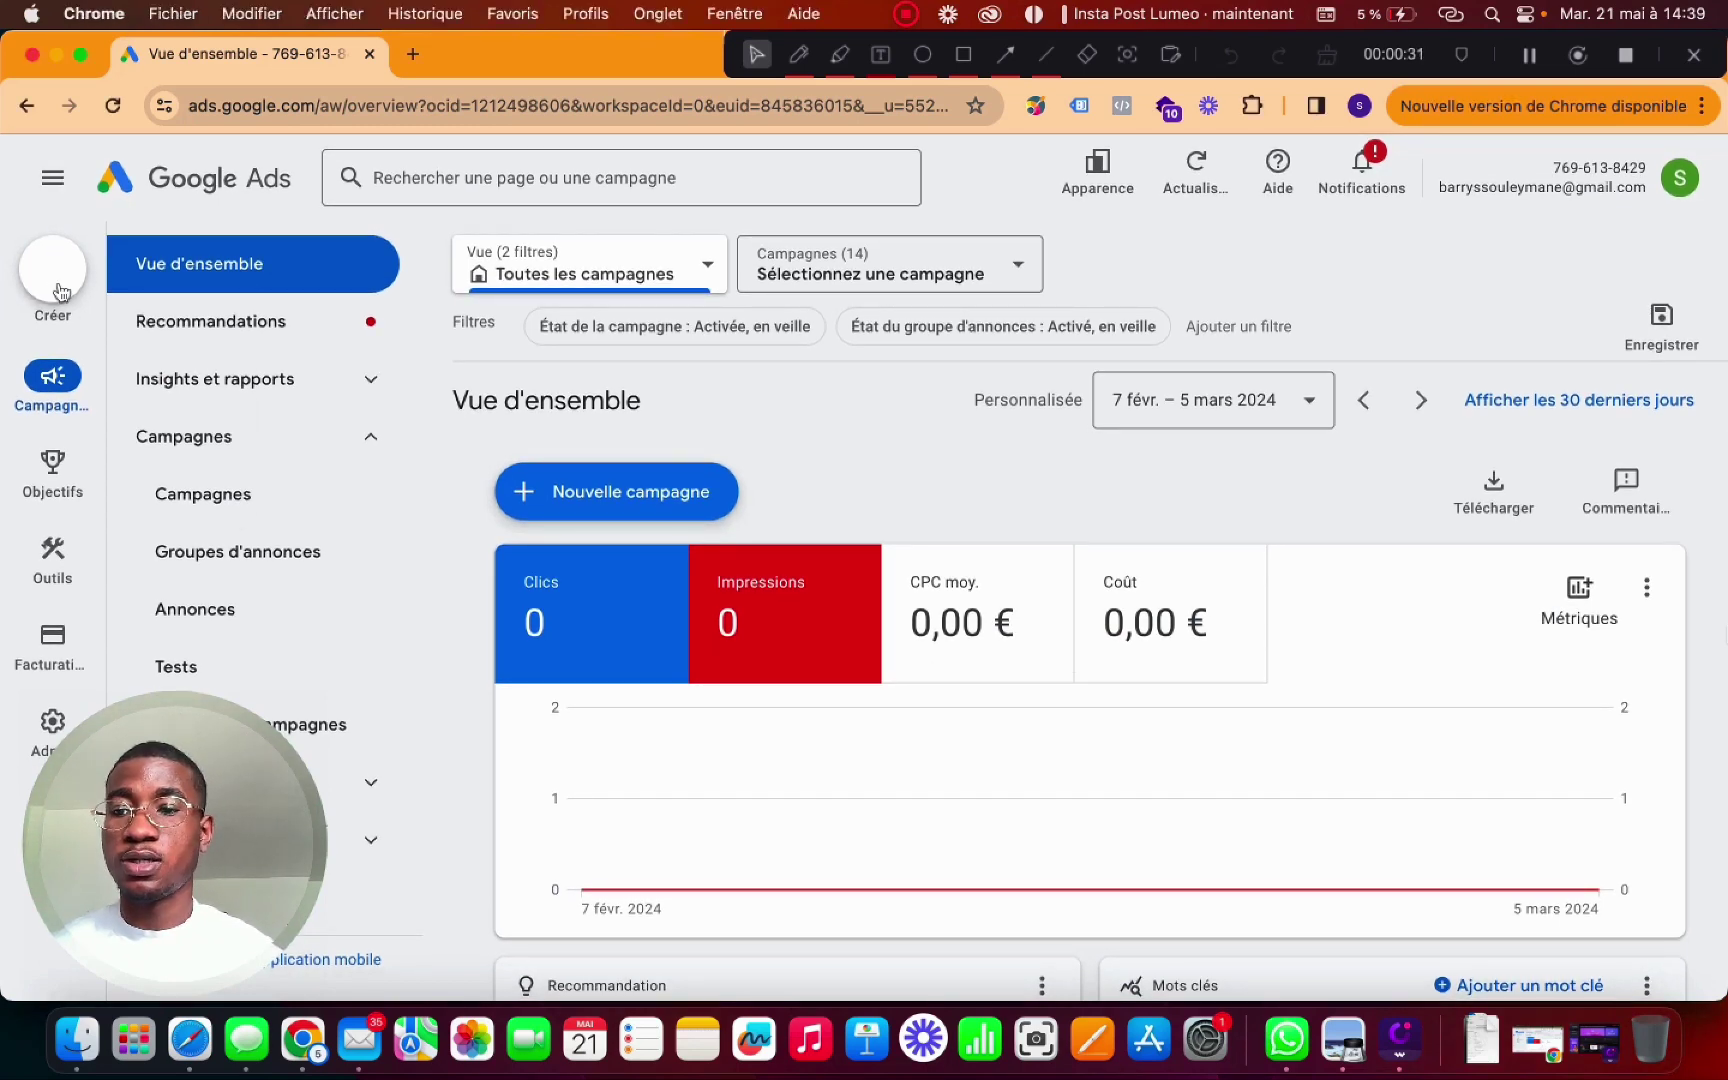
click(127, 284)
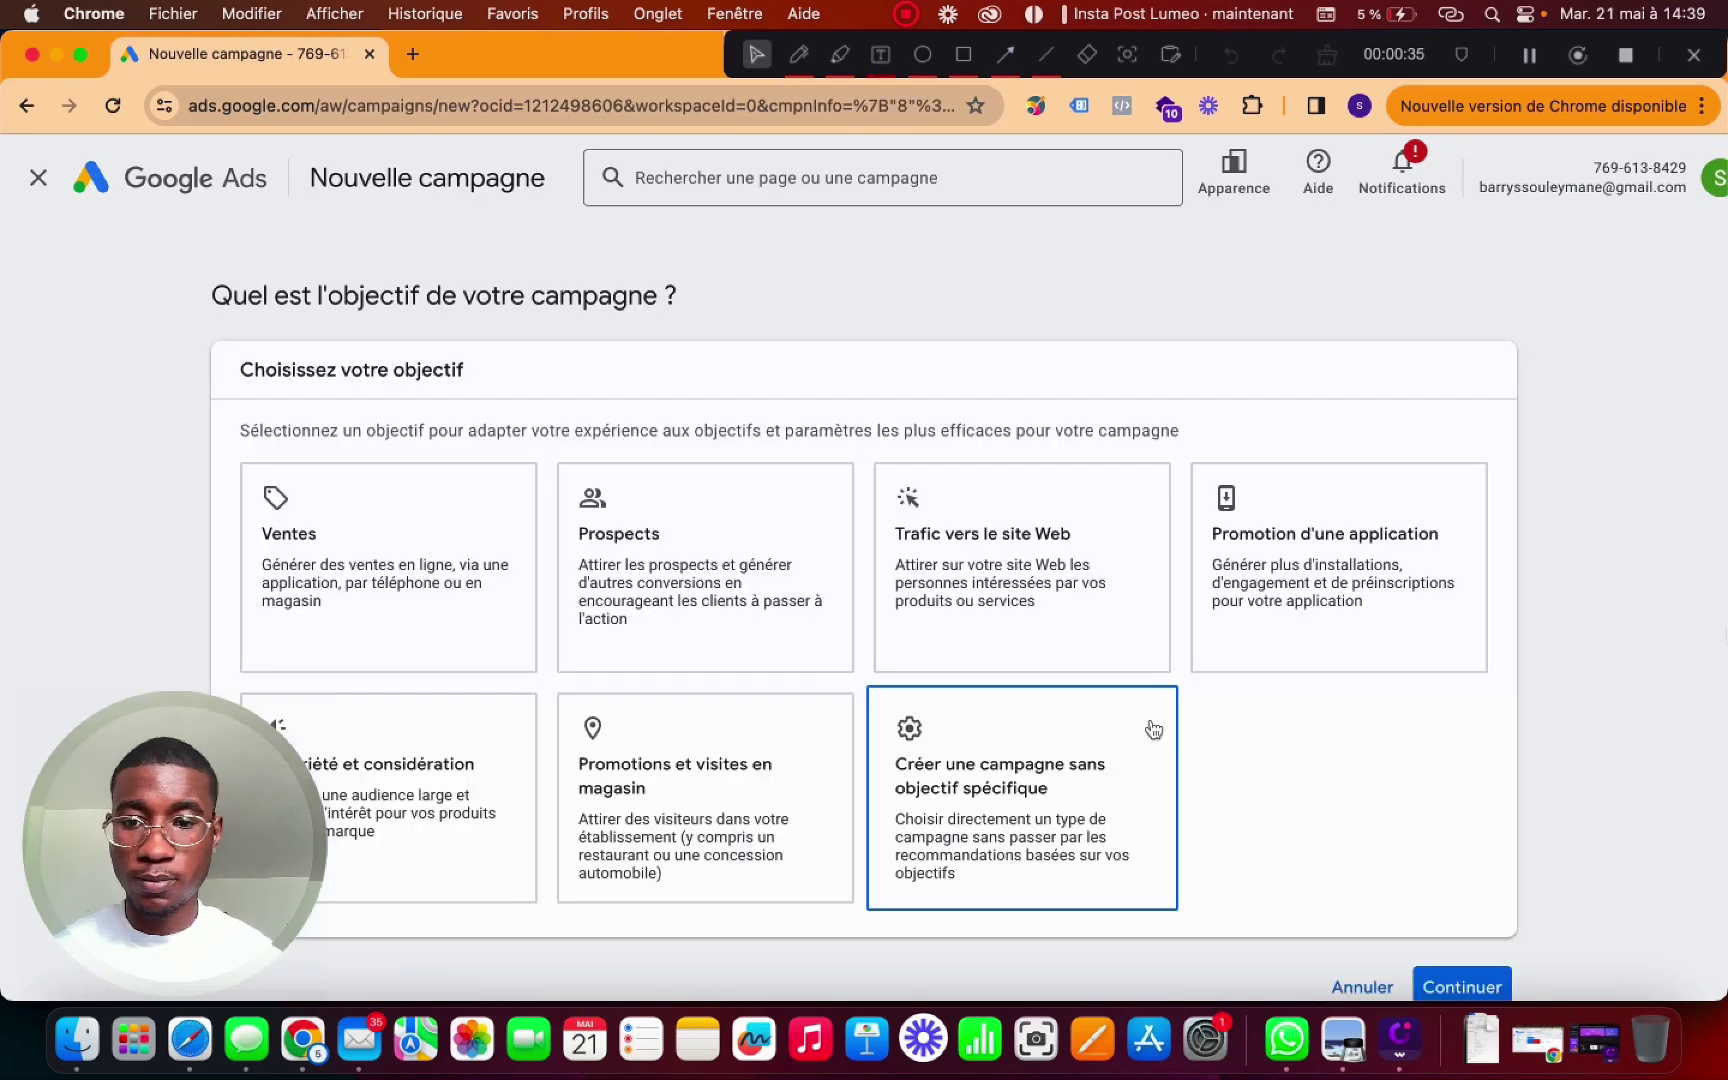
- Choose Prospects as the campaign objective and continue with the account's default conversion goals
scroll(1153, 729, down, 3)
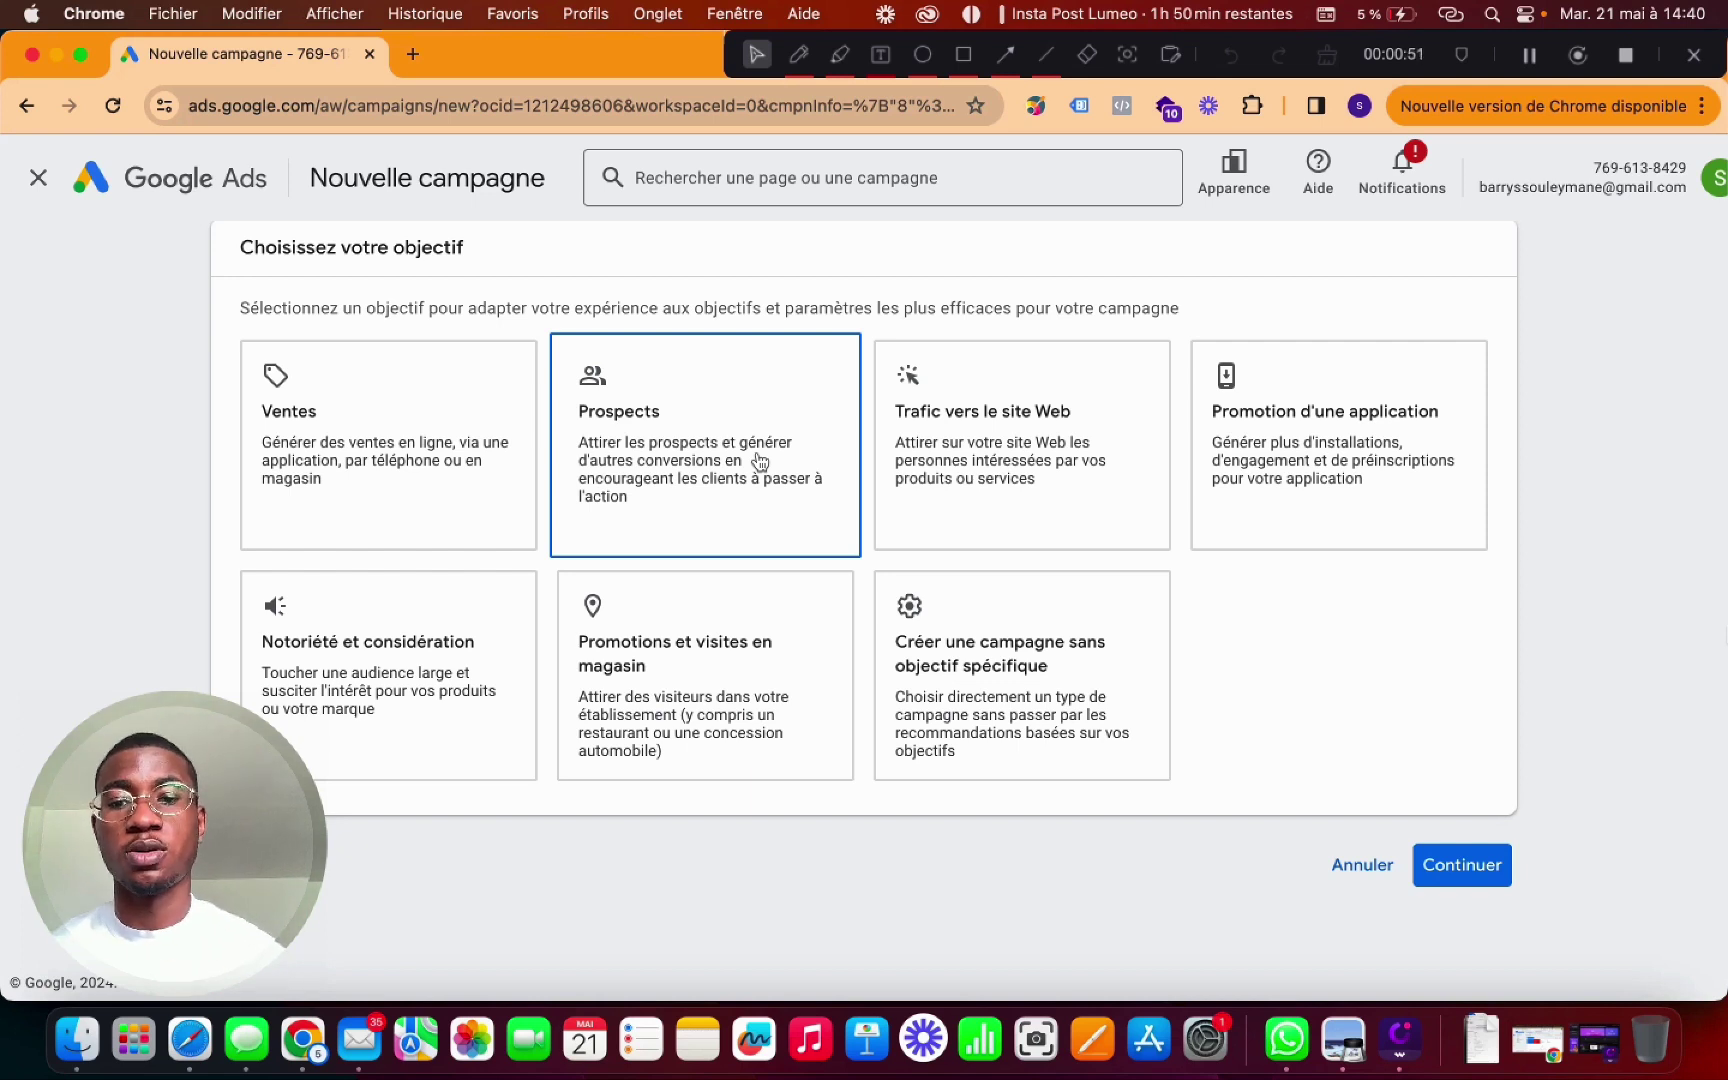
click(1090, 490)
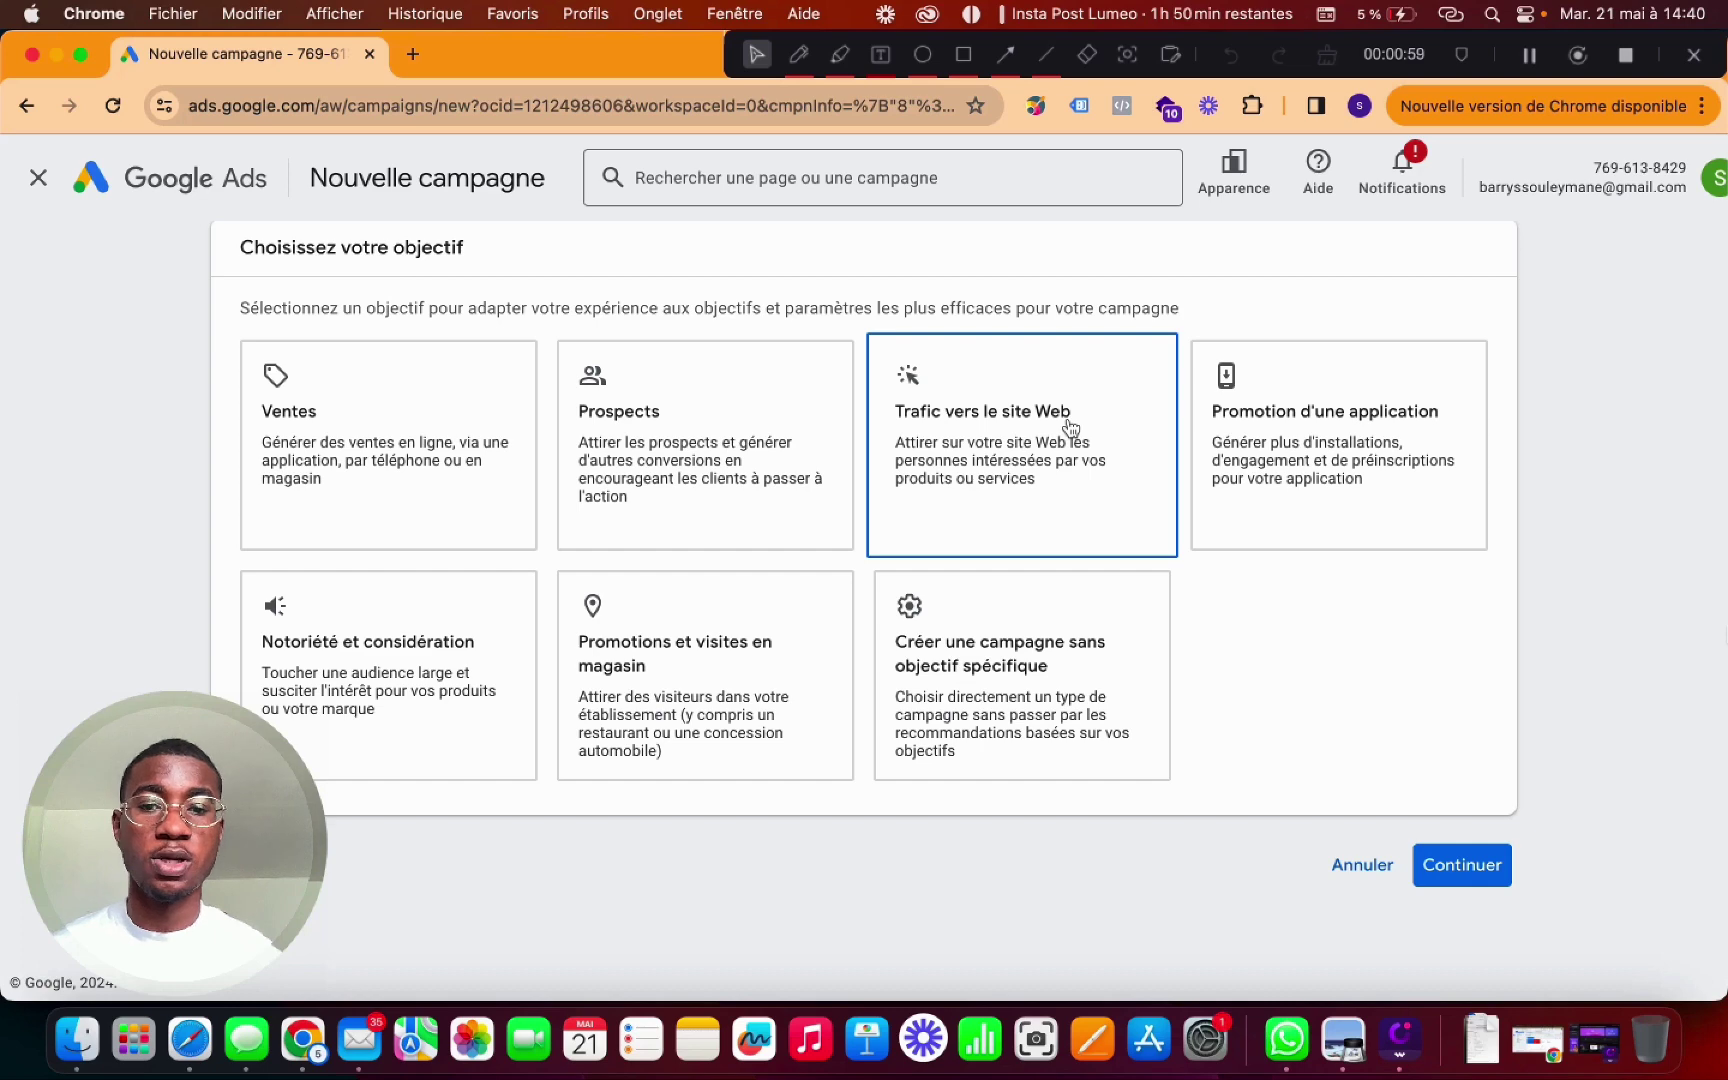
click(750, 405)
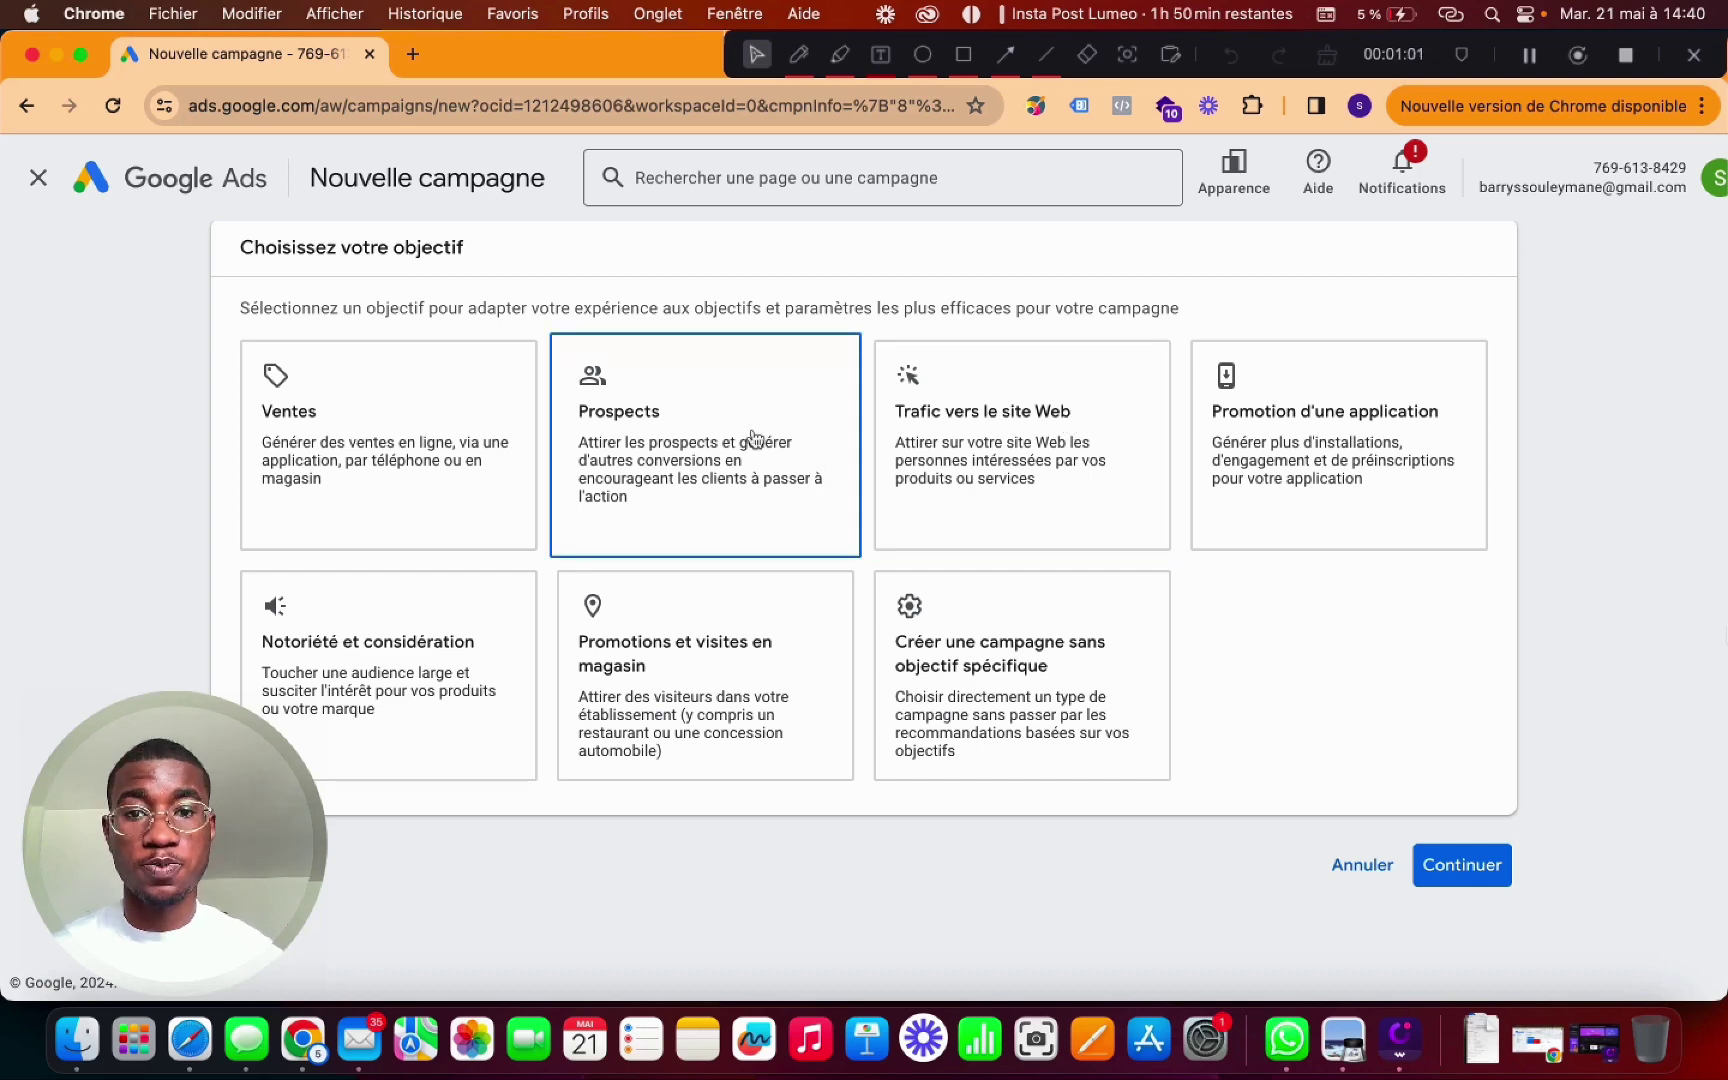
scroll(1072, 667, down, 5)
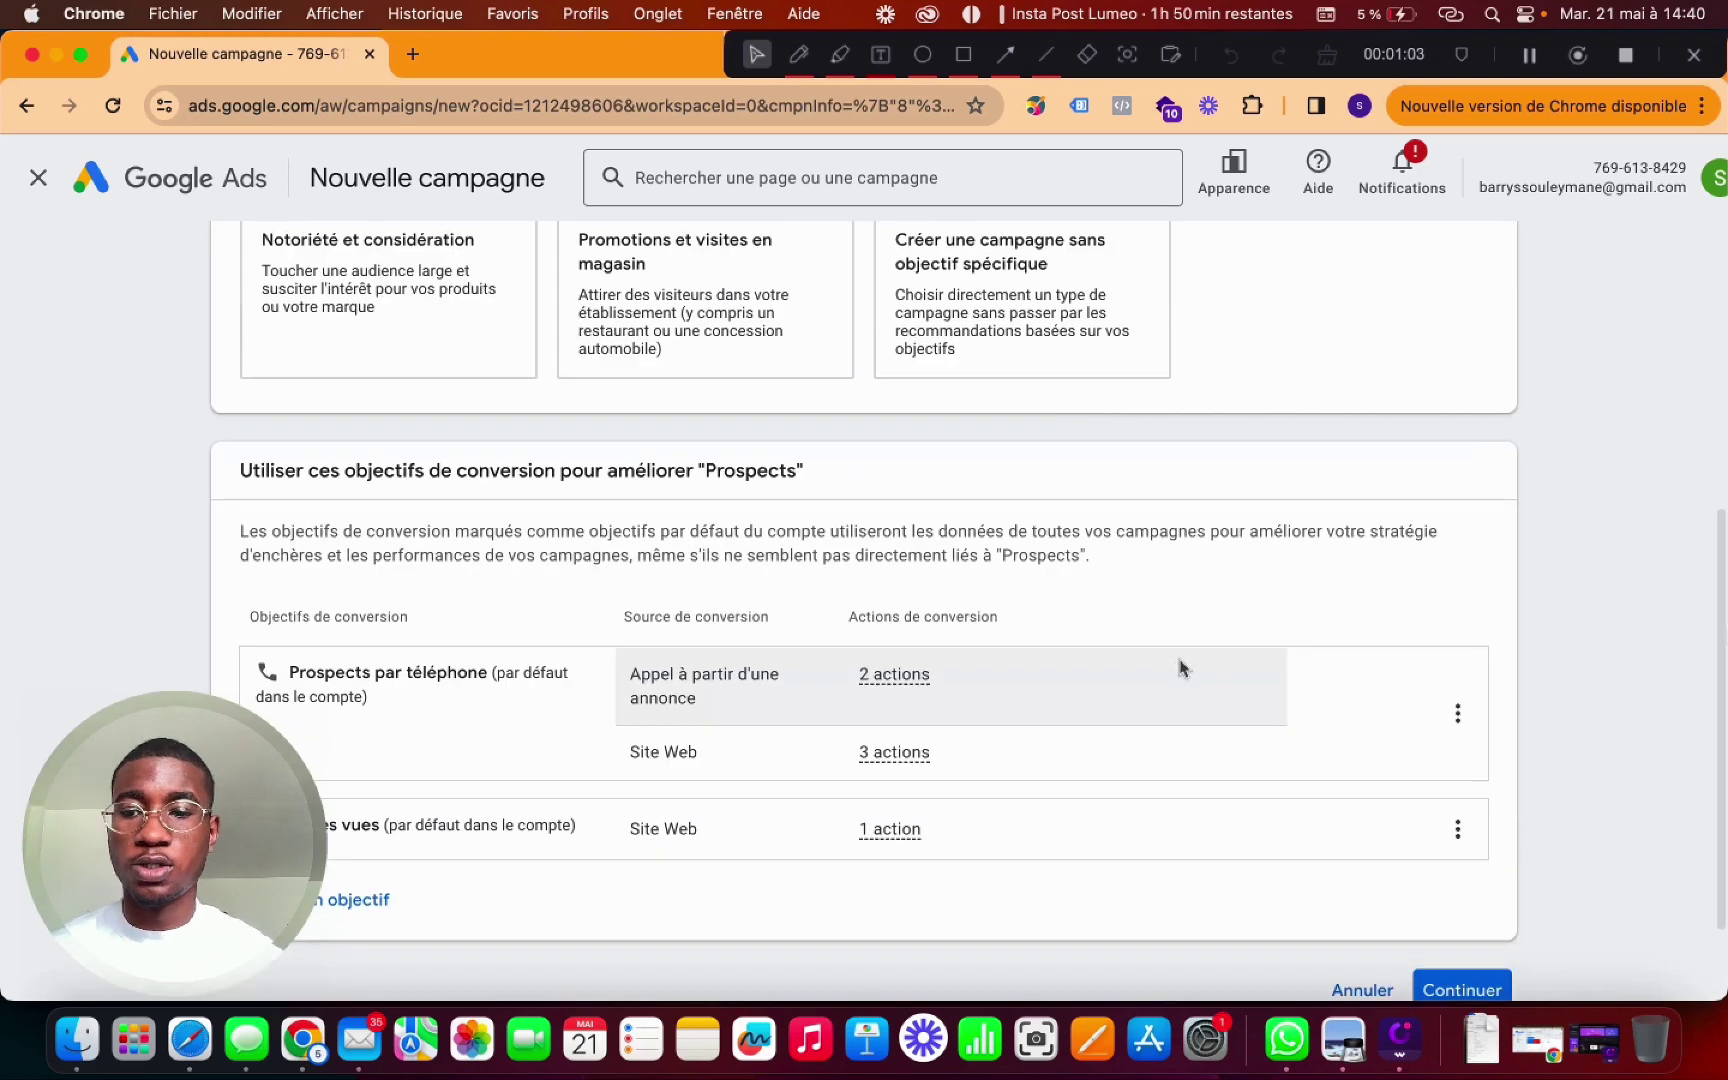
scroll(1180, 668, down, 2)
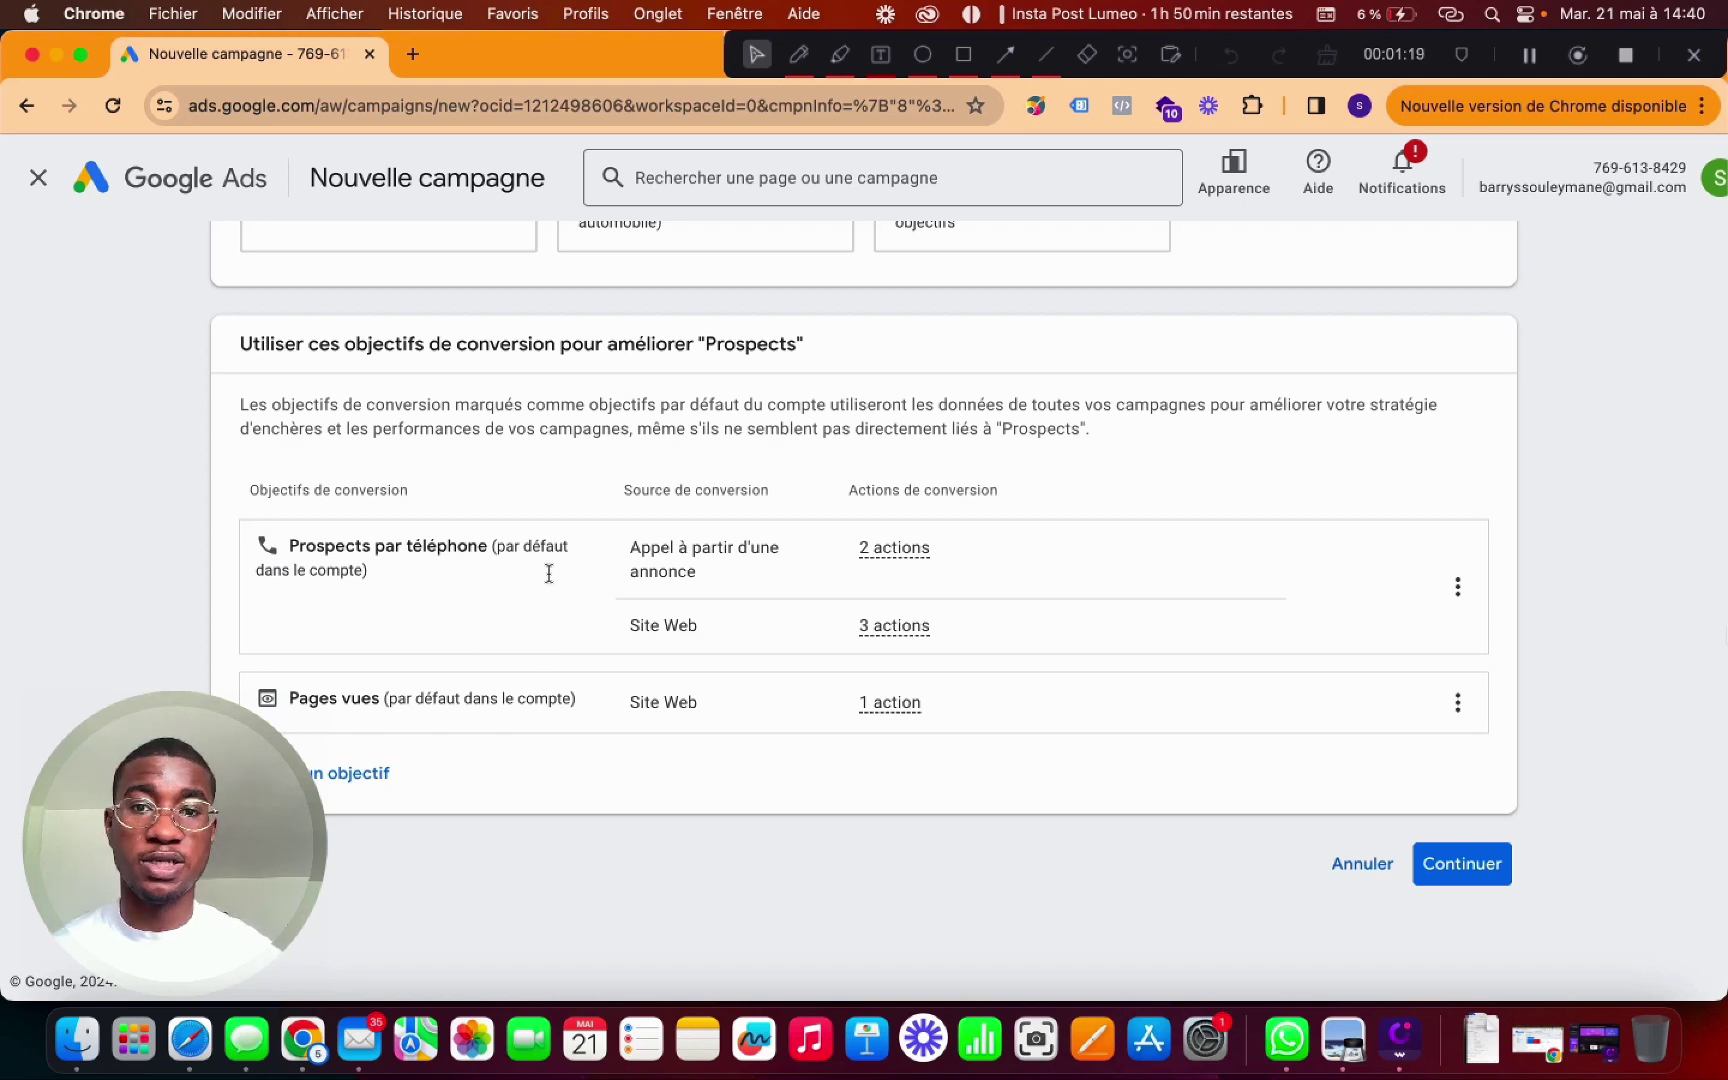
click(1460, 868)
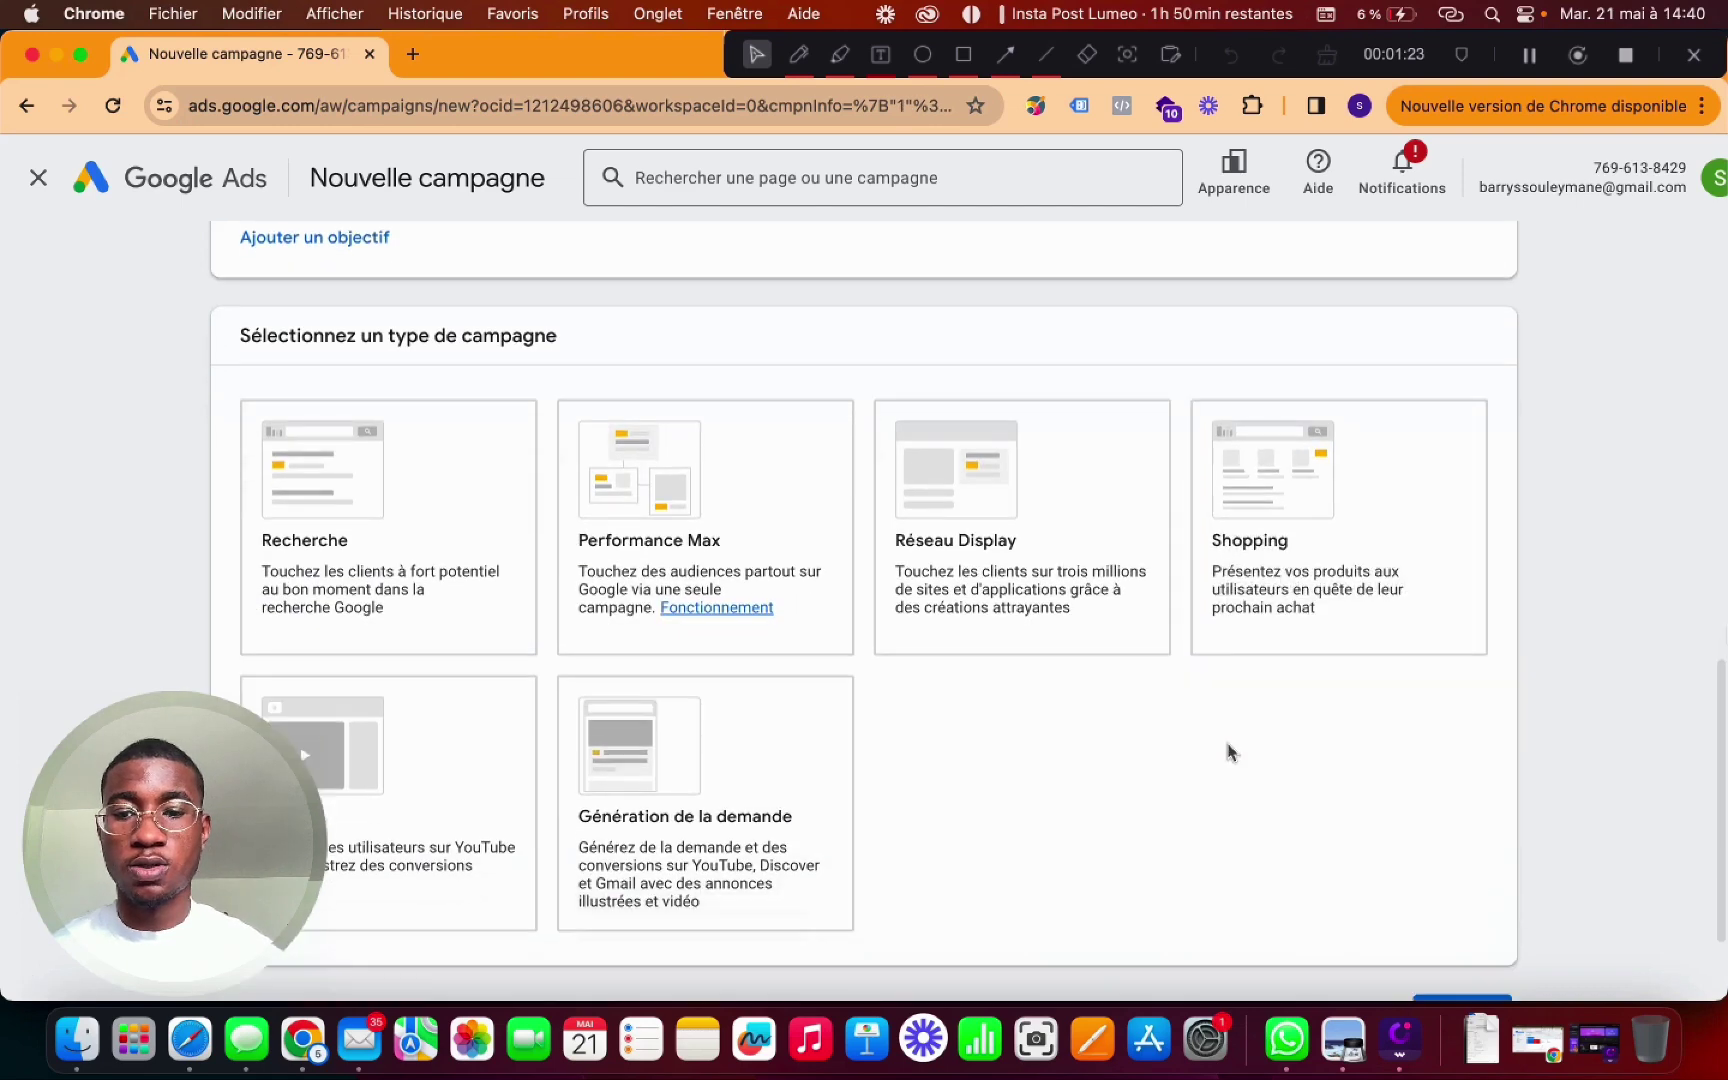
click(305, 402)
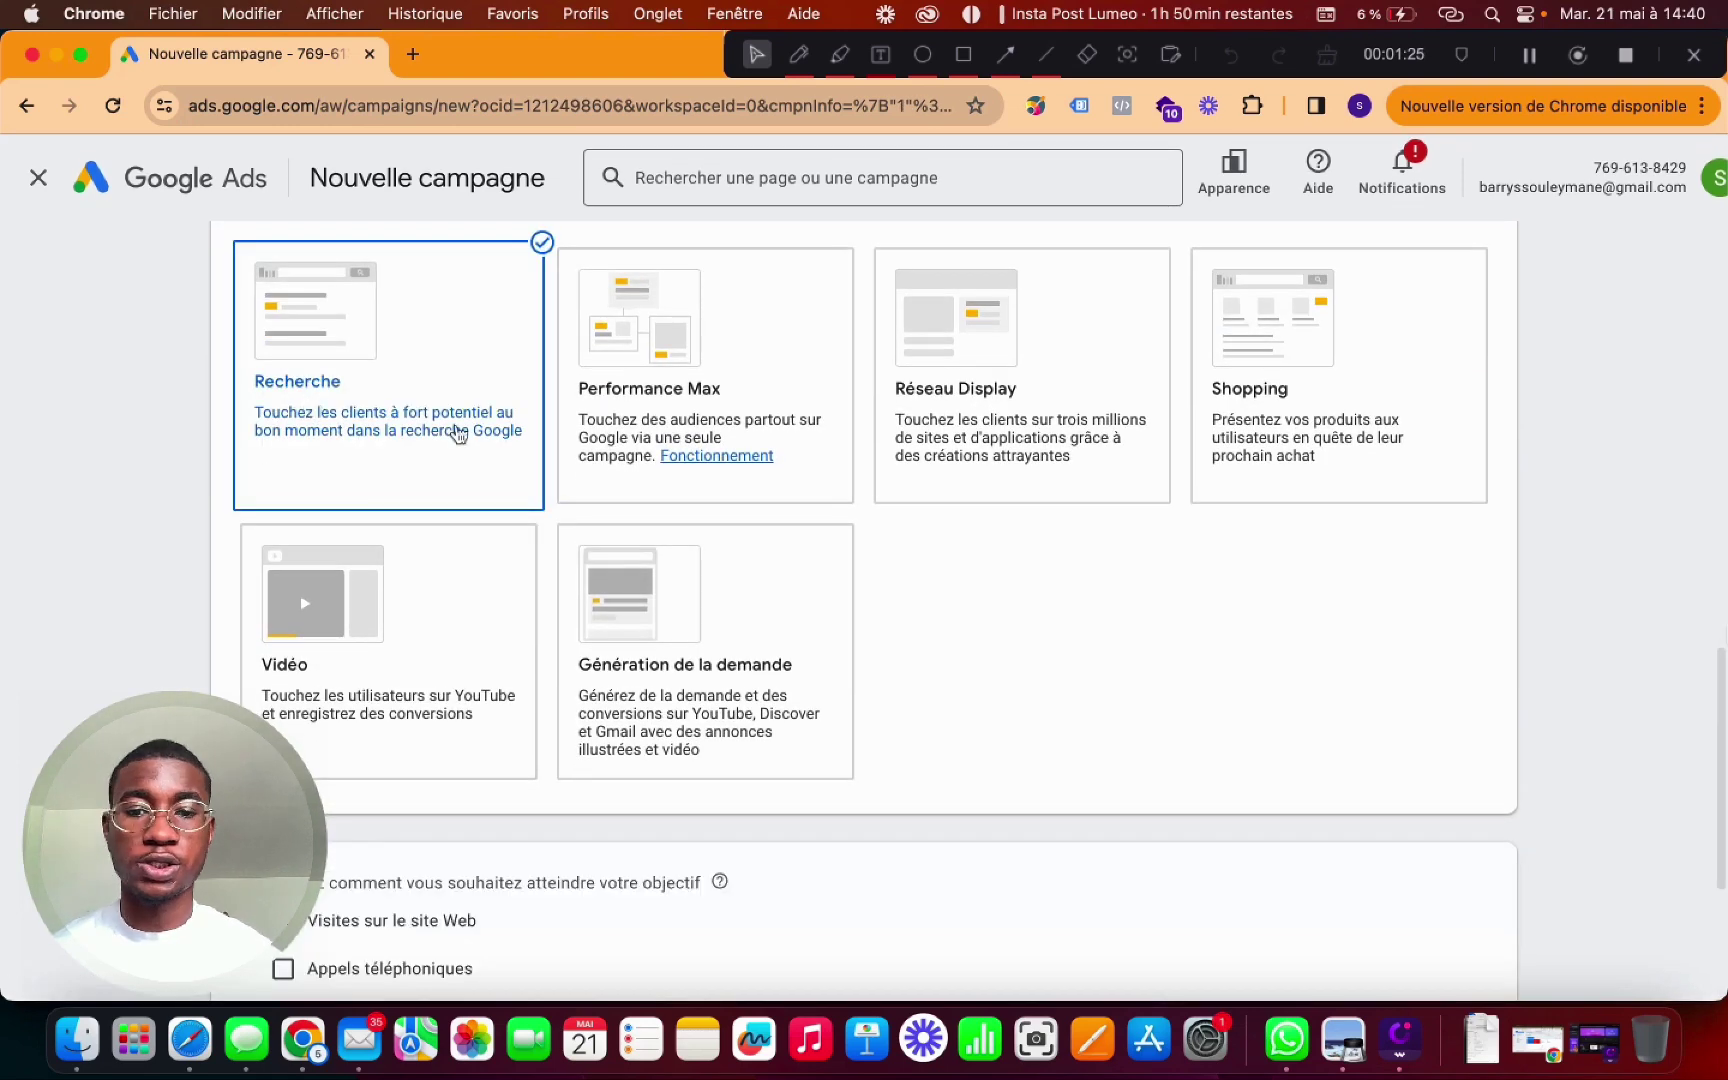
scroll(1030, 679, down, 4)
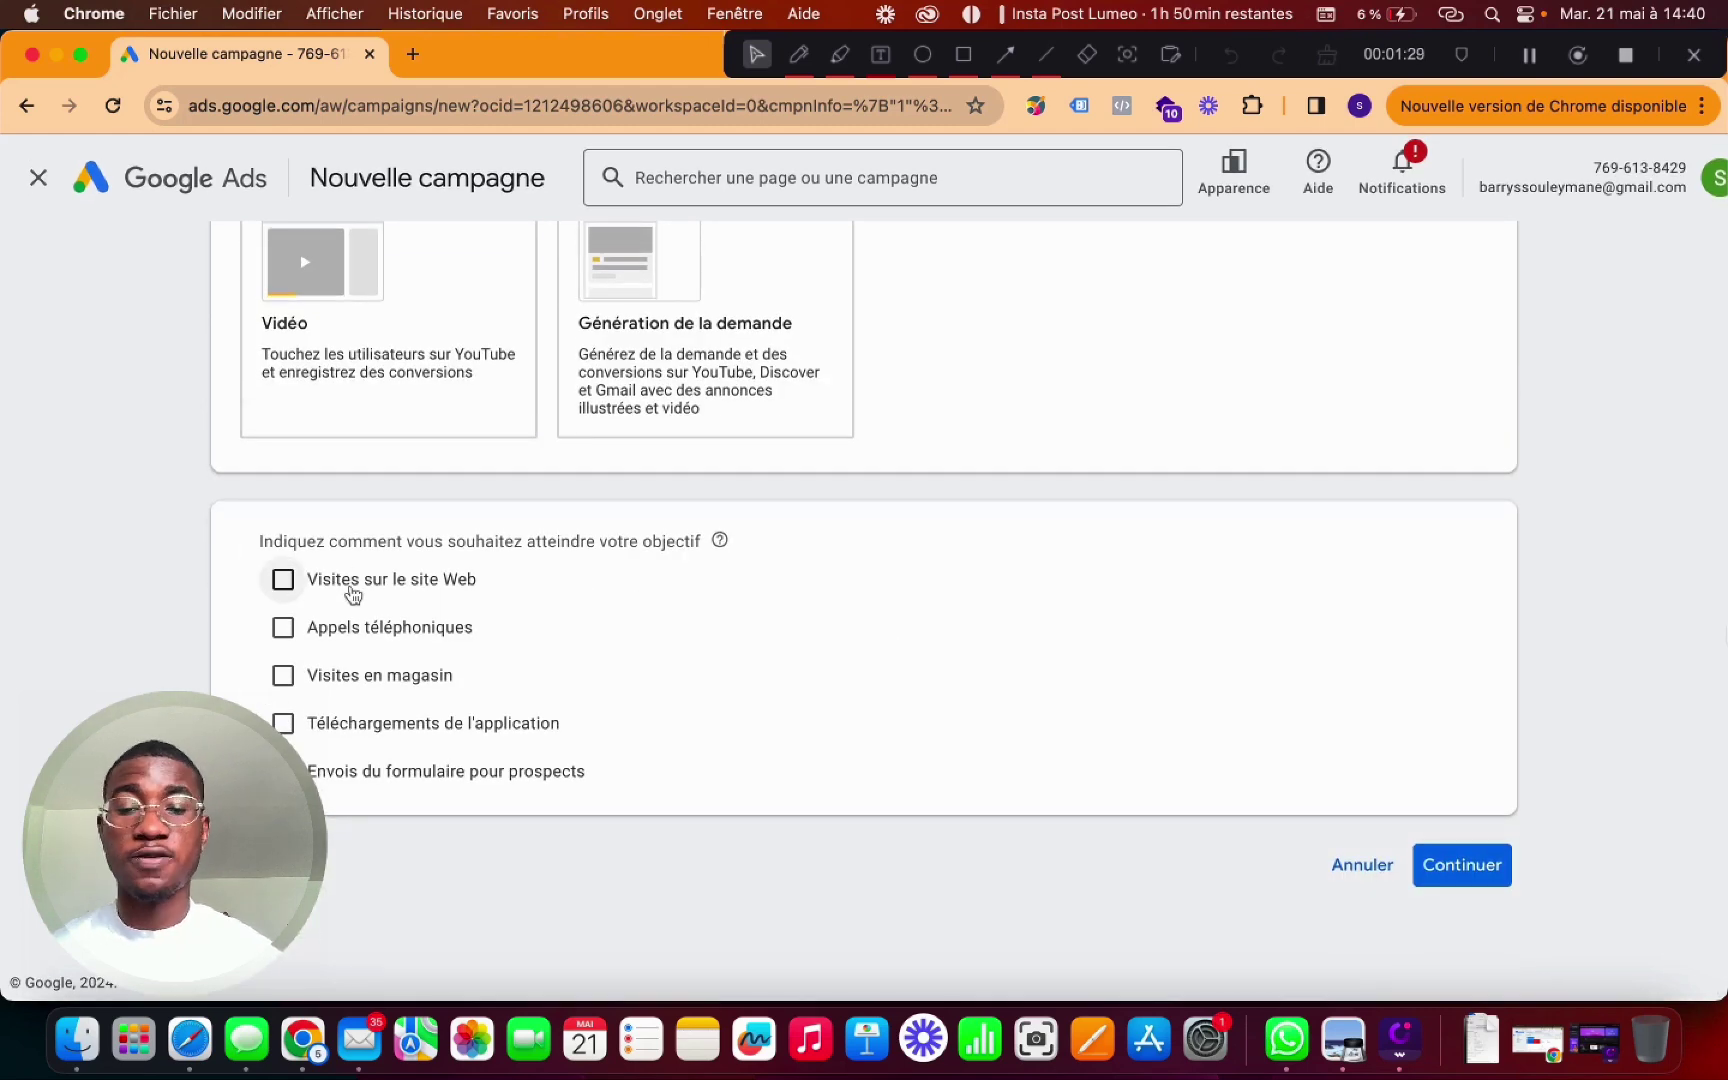
click(350, 590)
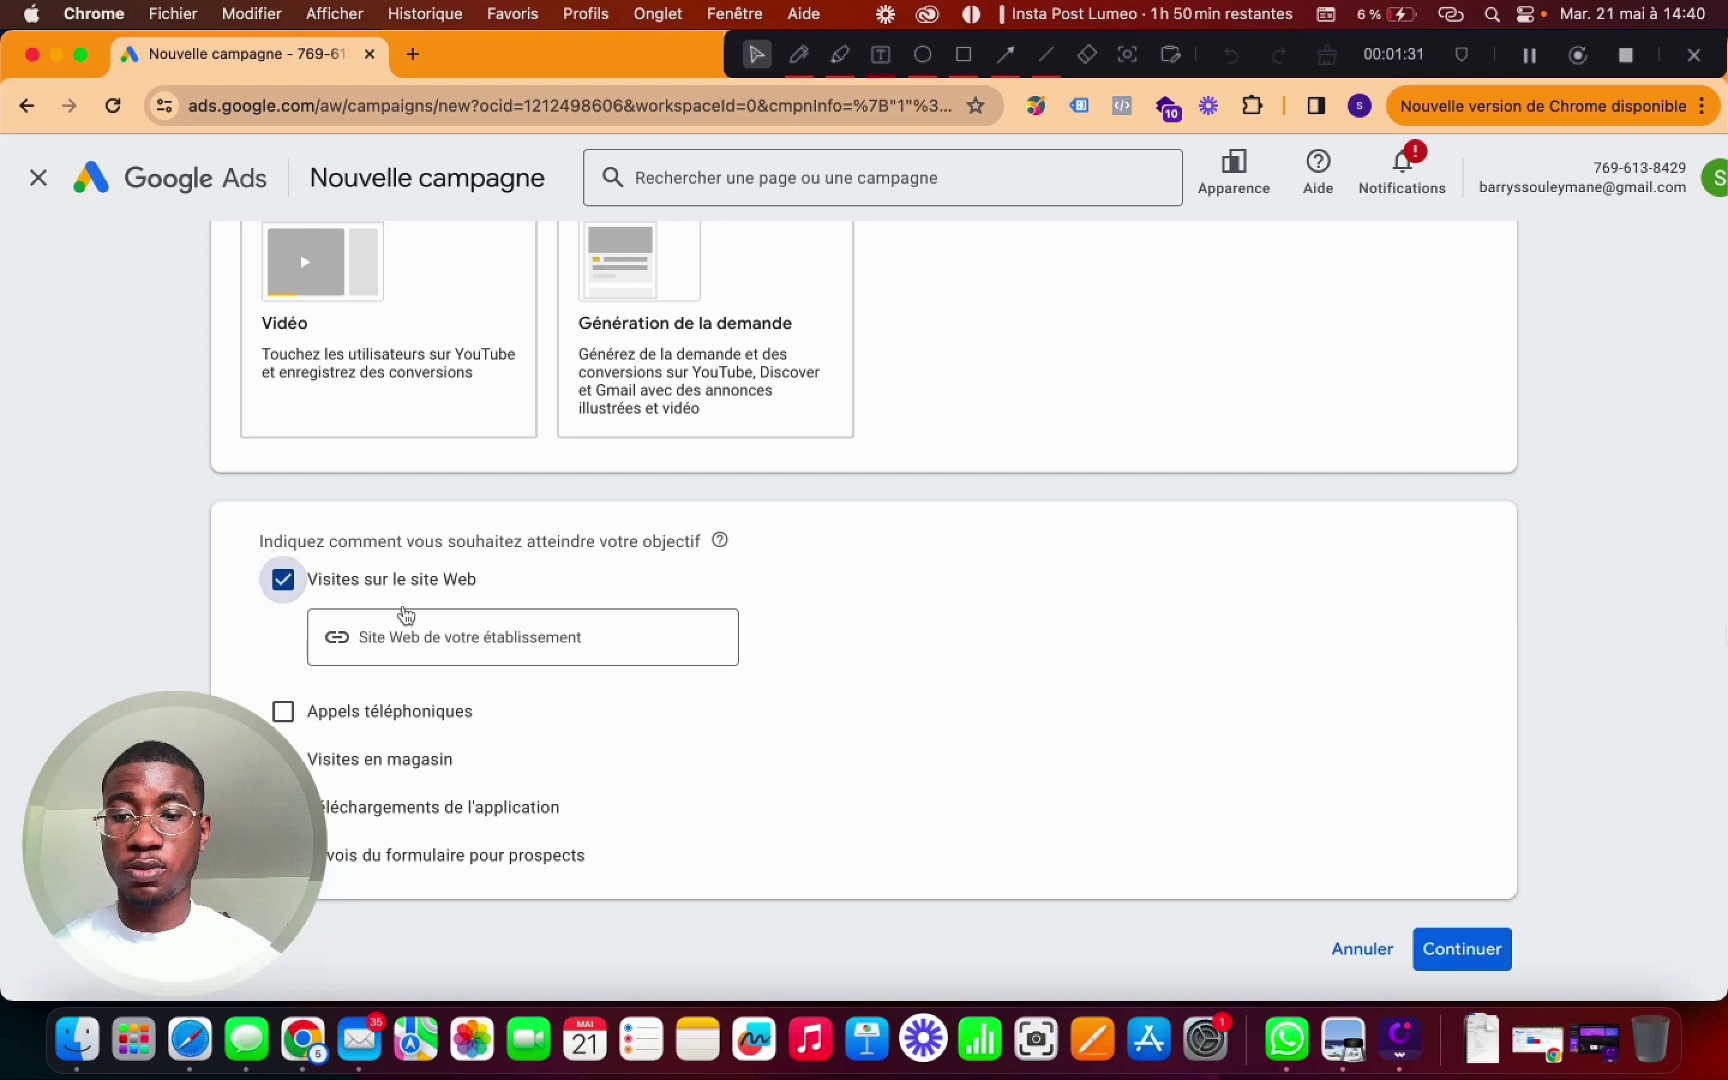
click(455, 628)
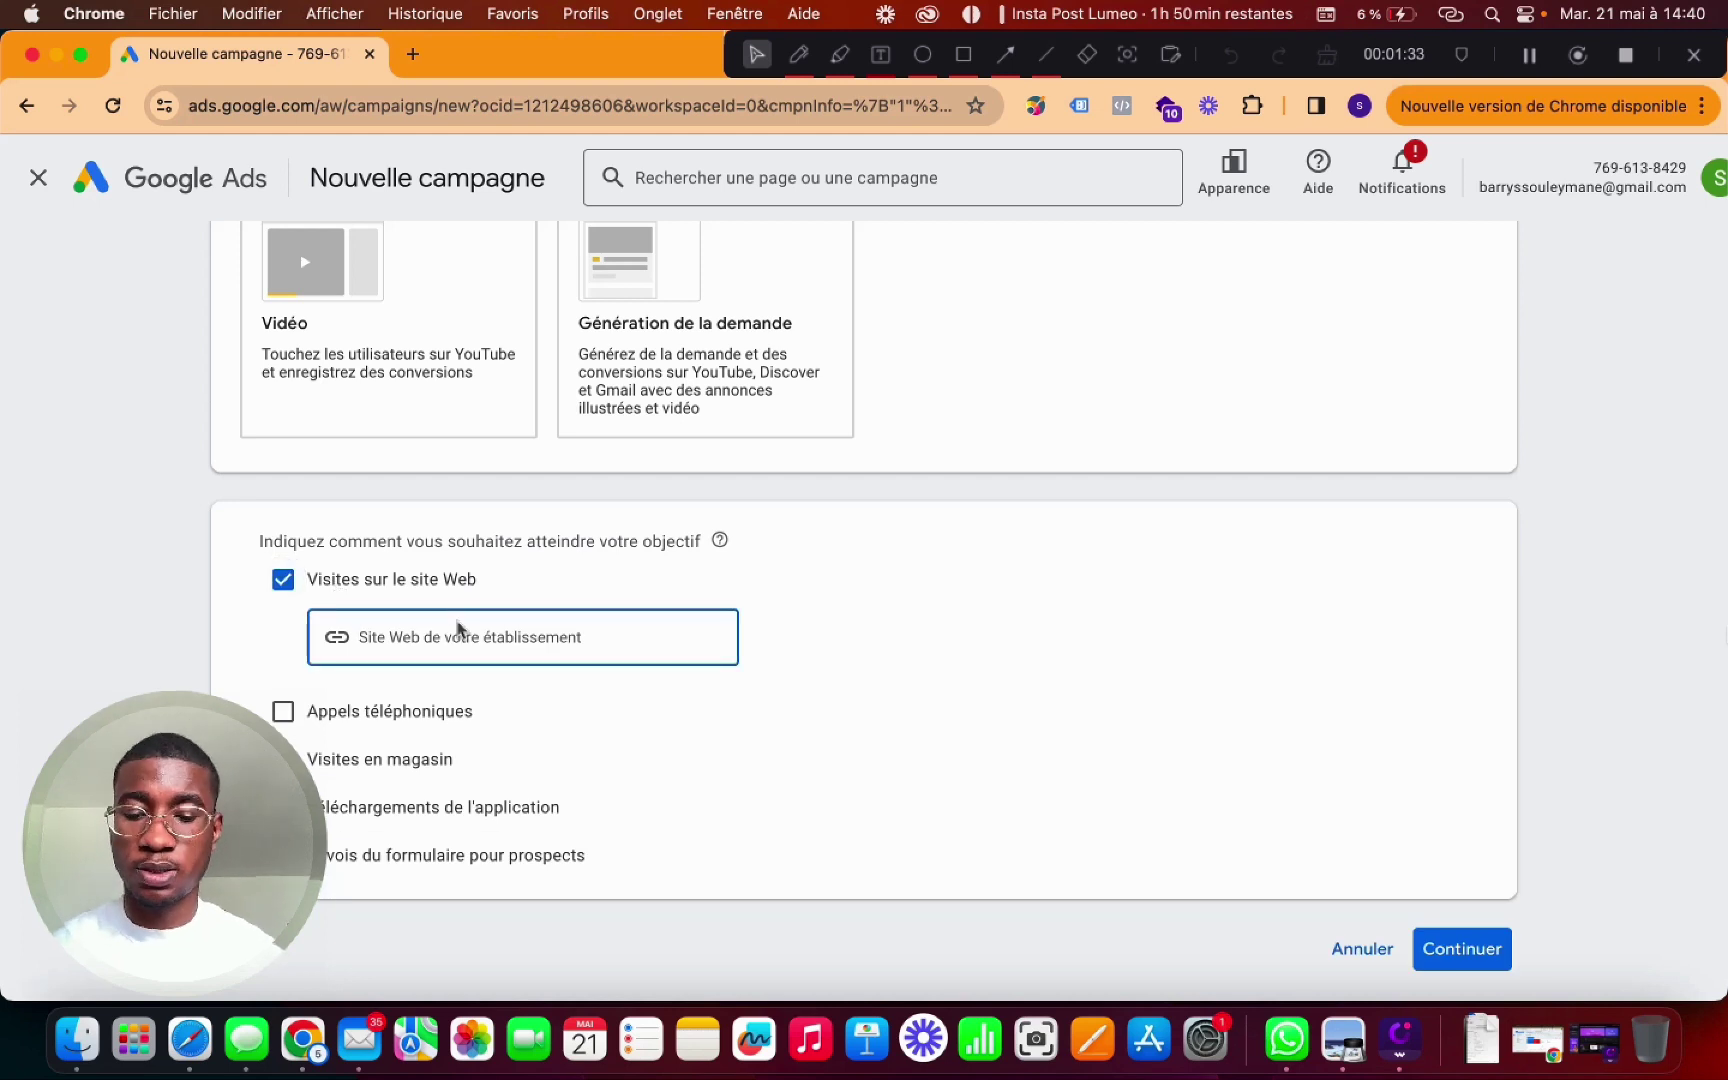
text(www)
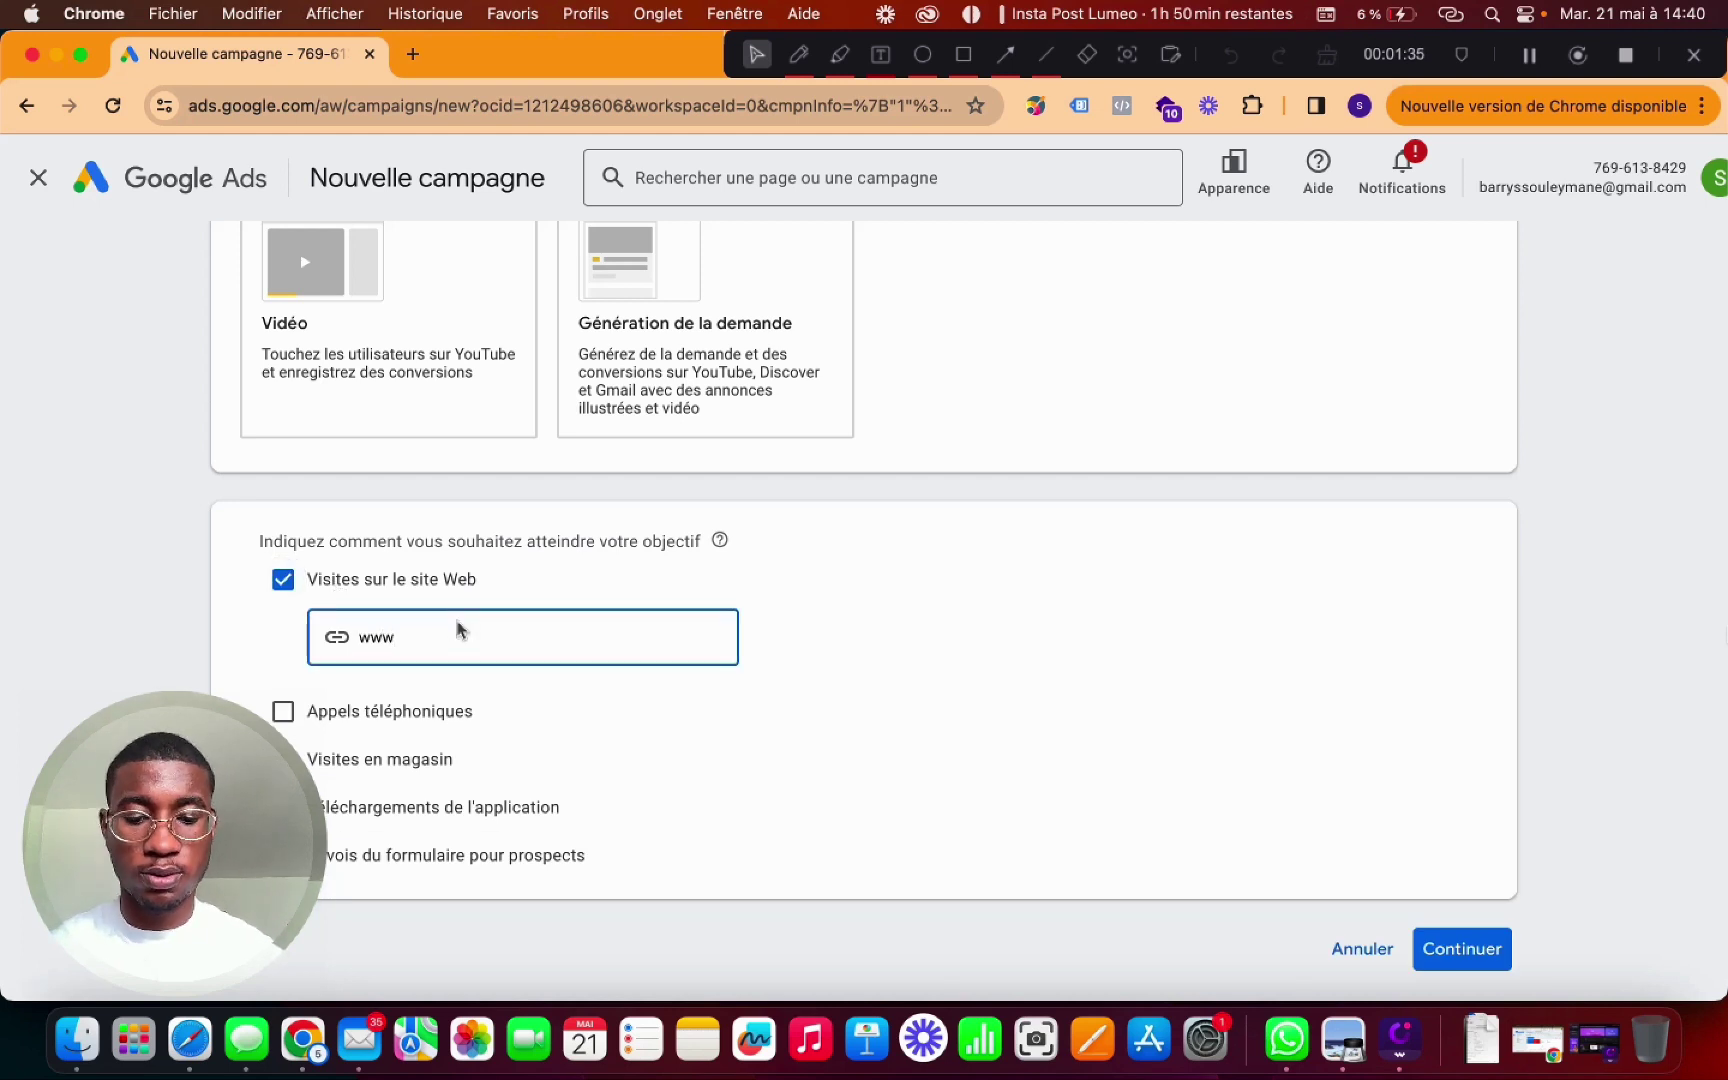
text(.google)
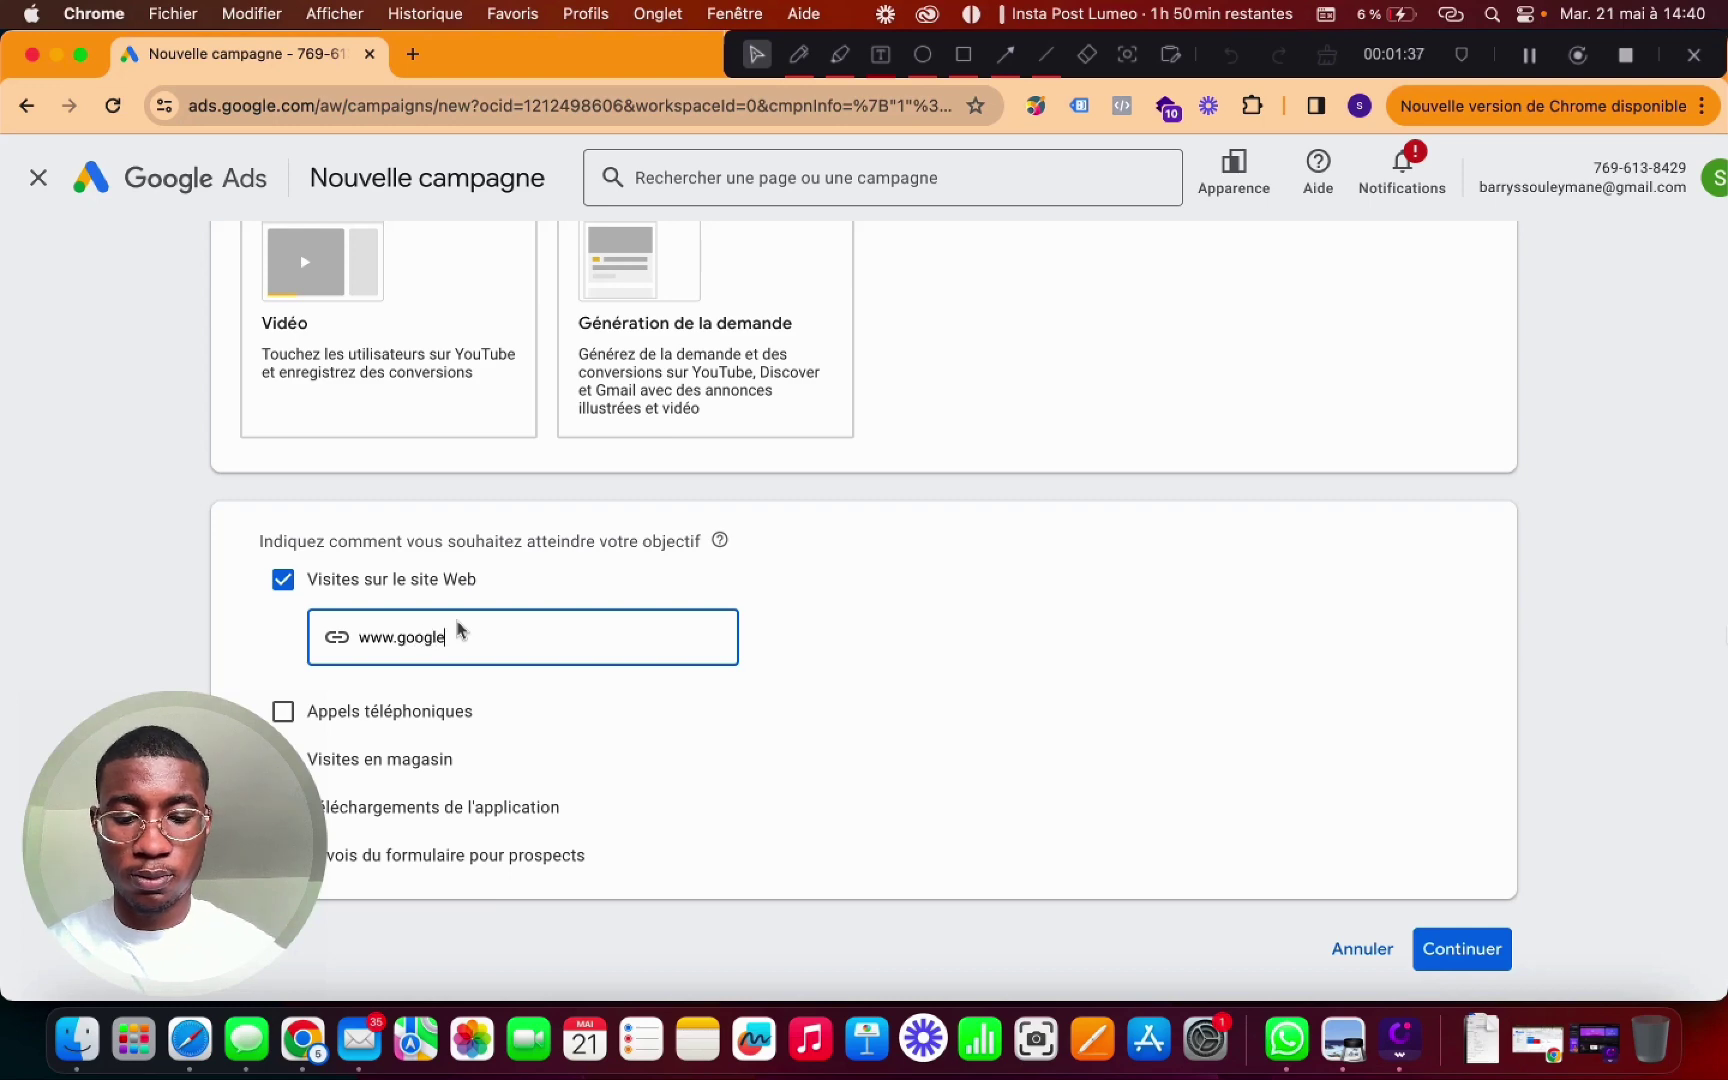
text(.com)
scroll(1331, 648, down, 2)
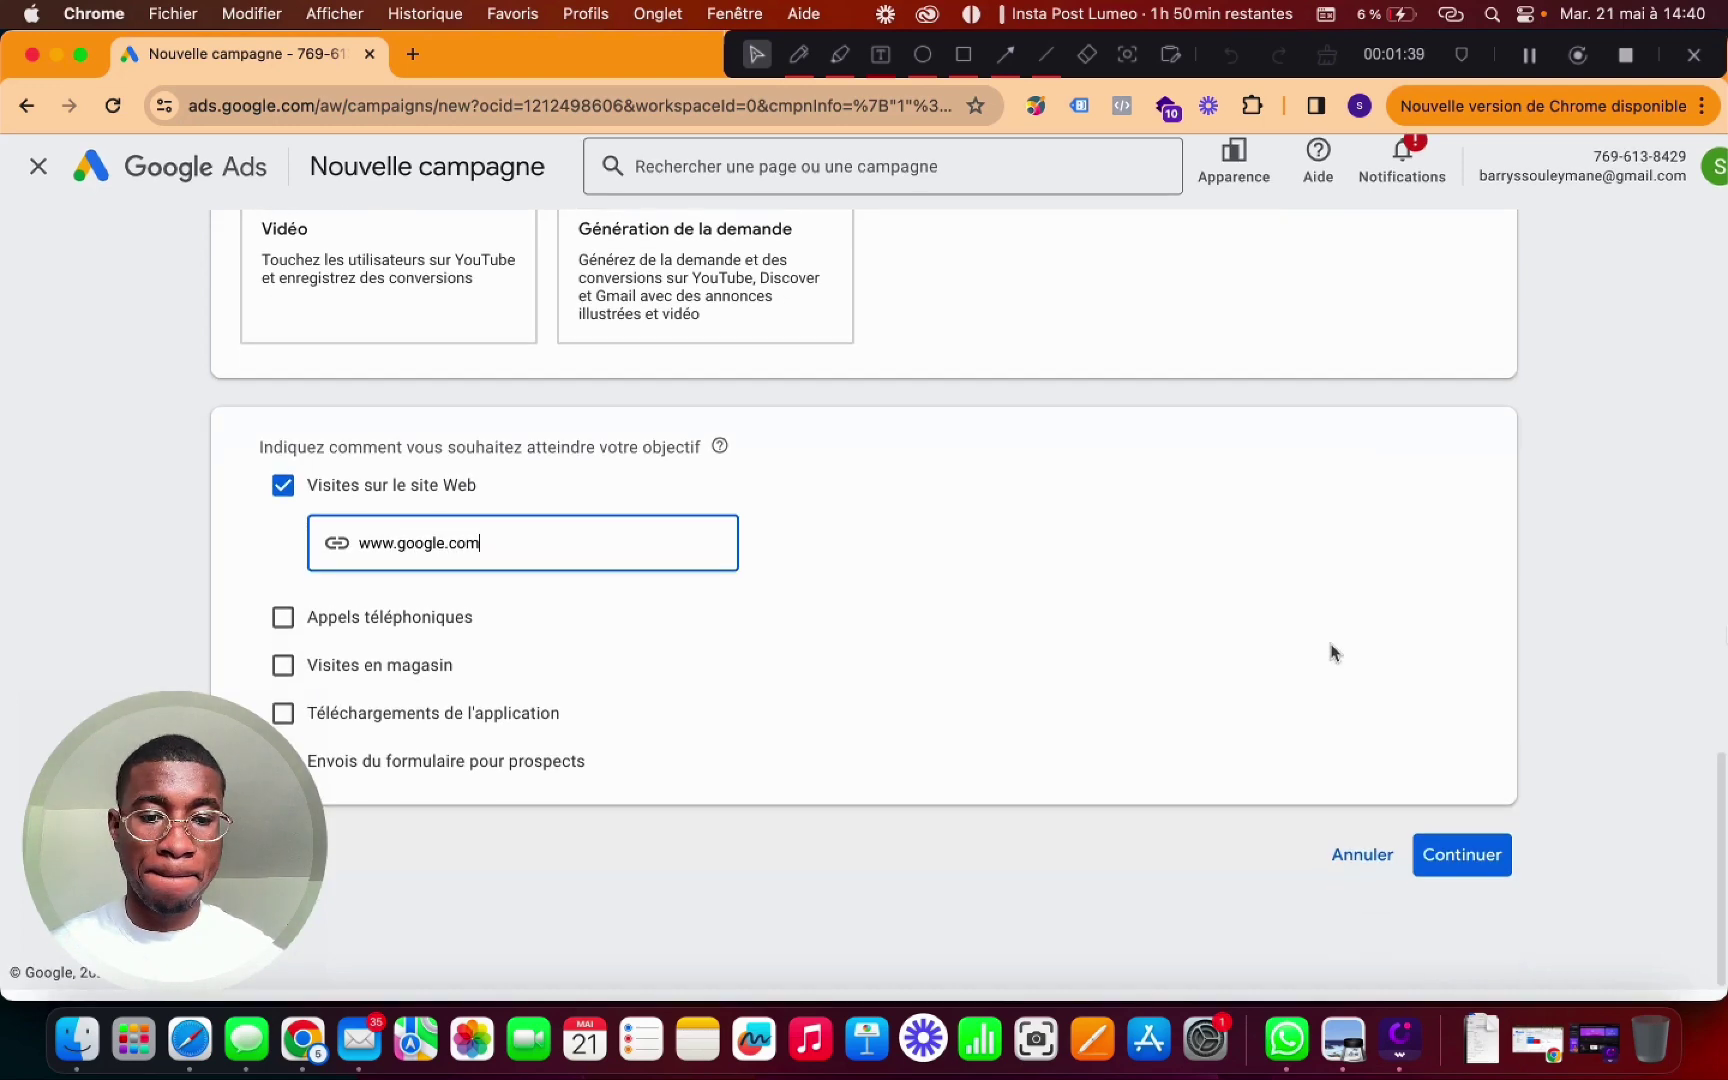
click(1462, 880)
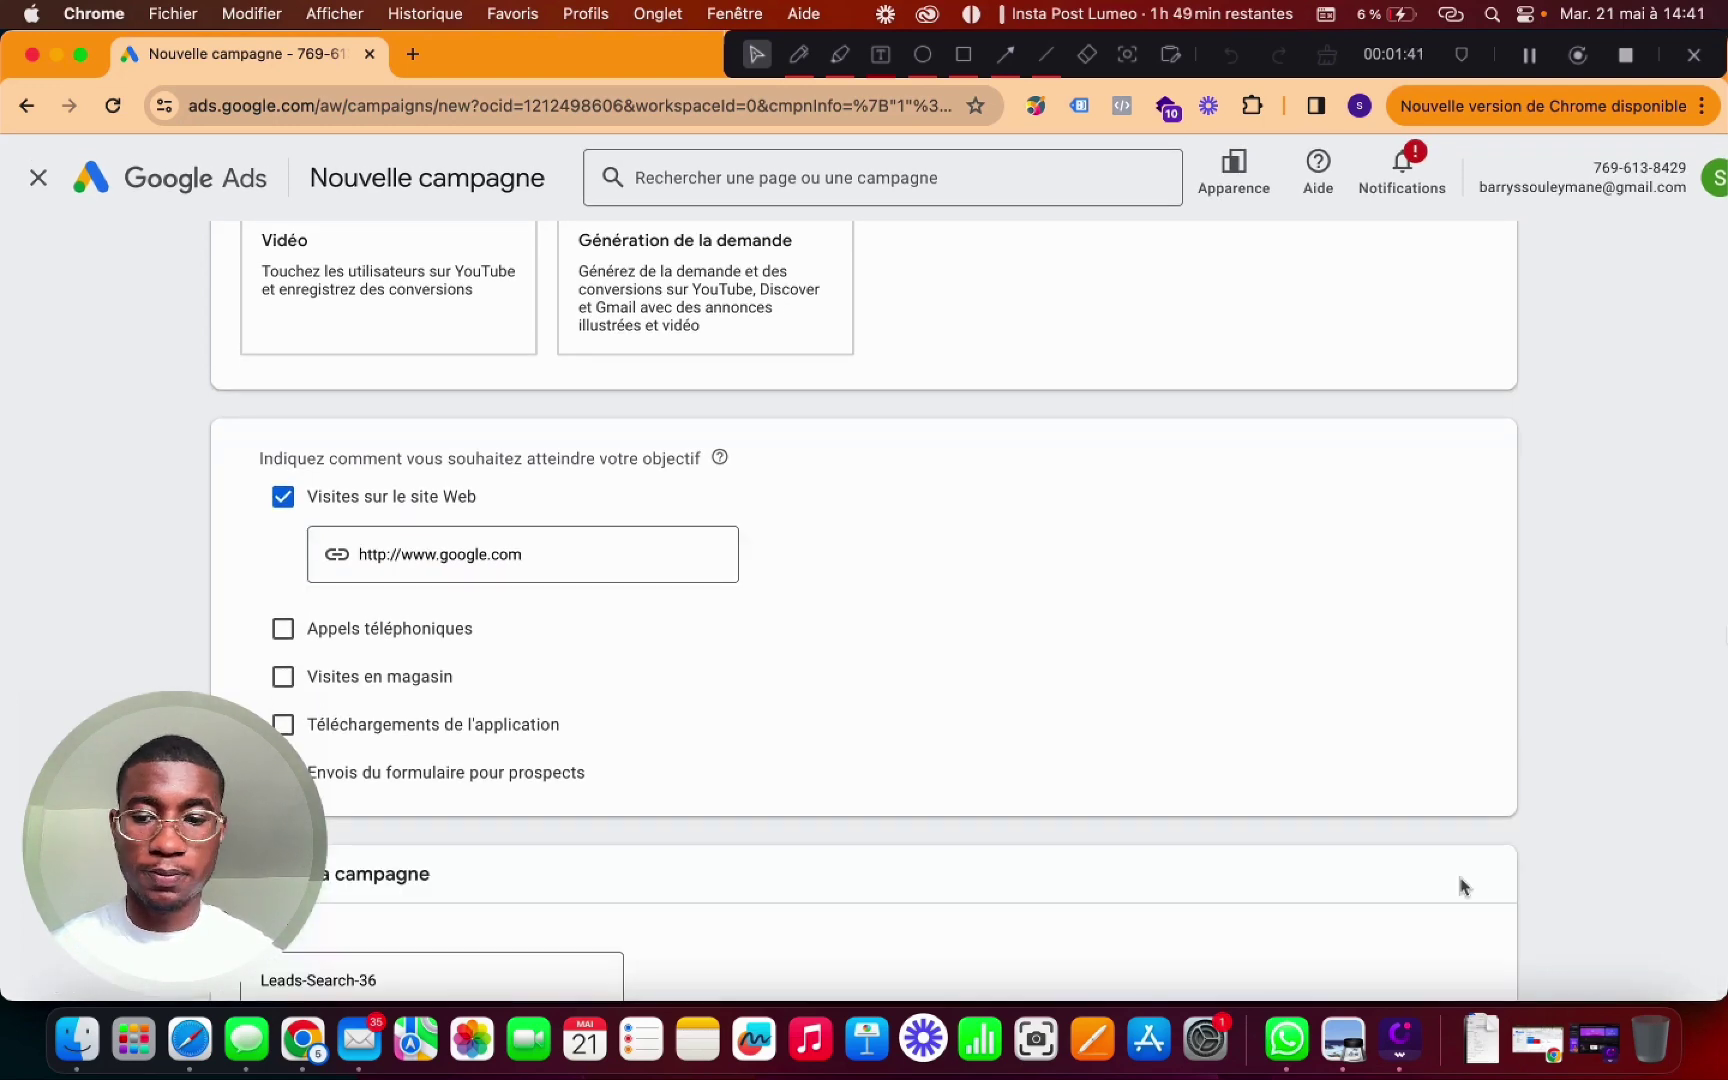
- Name the campaign "Google leadgen" and create it as a new campaign instead of finishing a saved draft
scroll(1257, 805, down, 3)
scroll(1257, 805, down, 2)
click(351, 716)
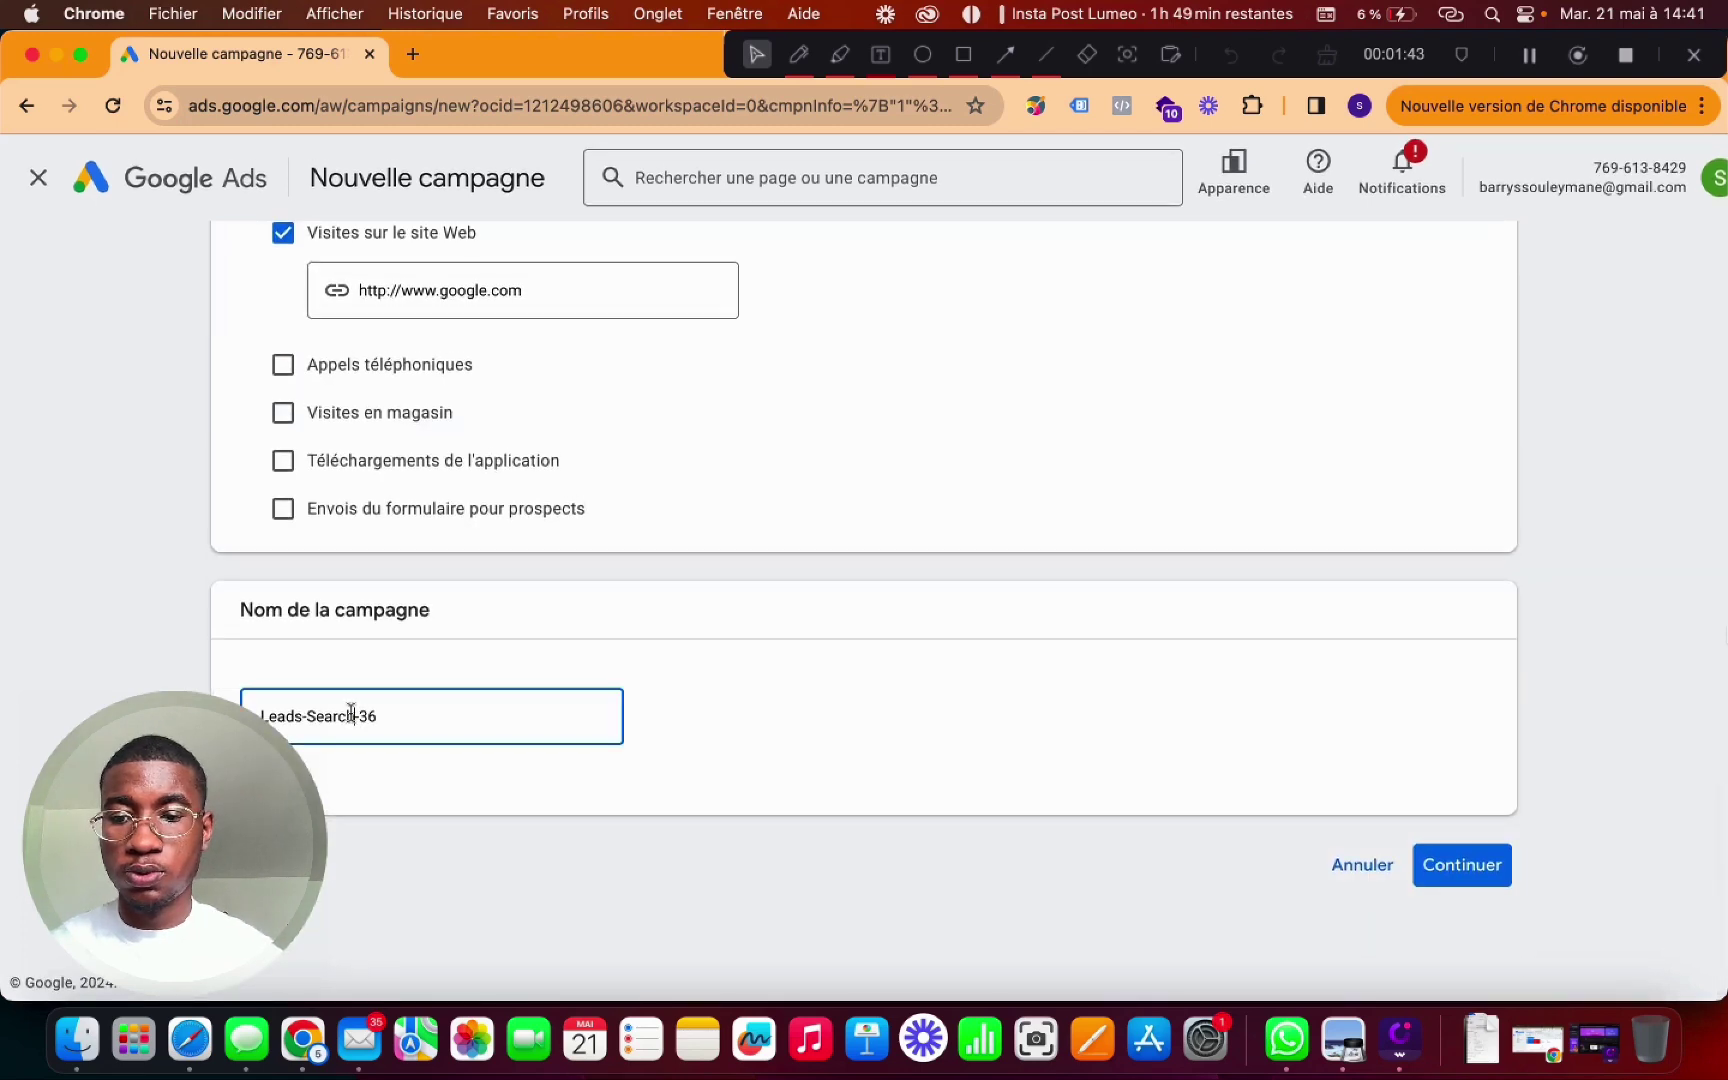
key(super+a)
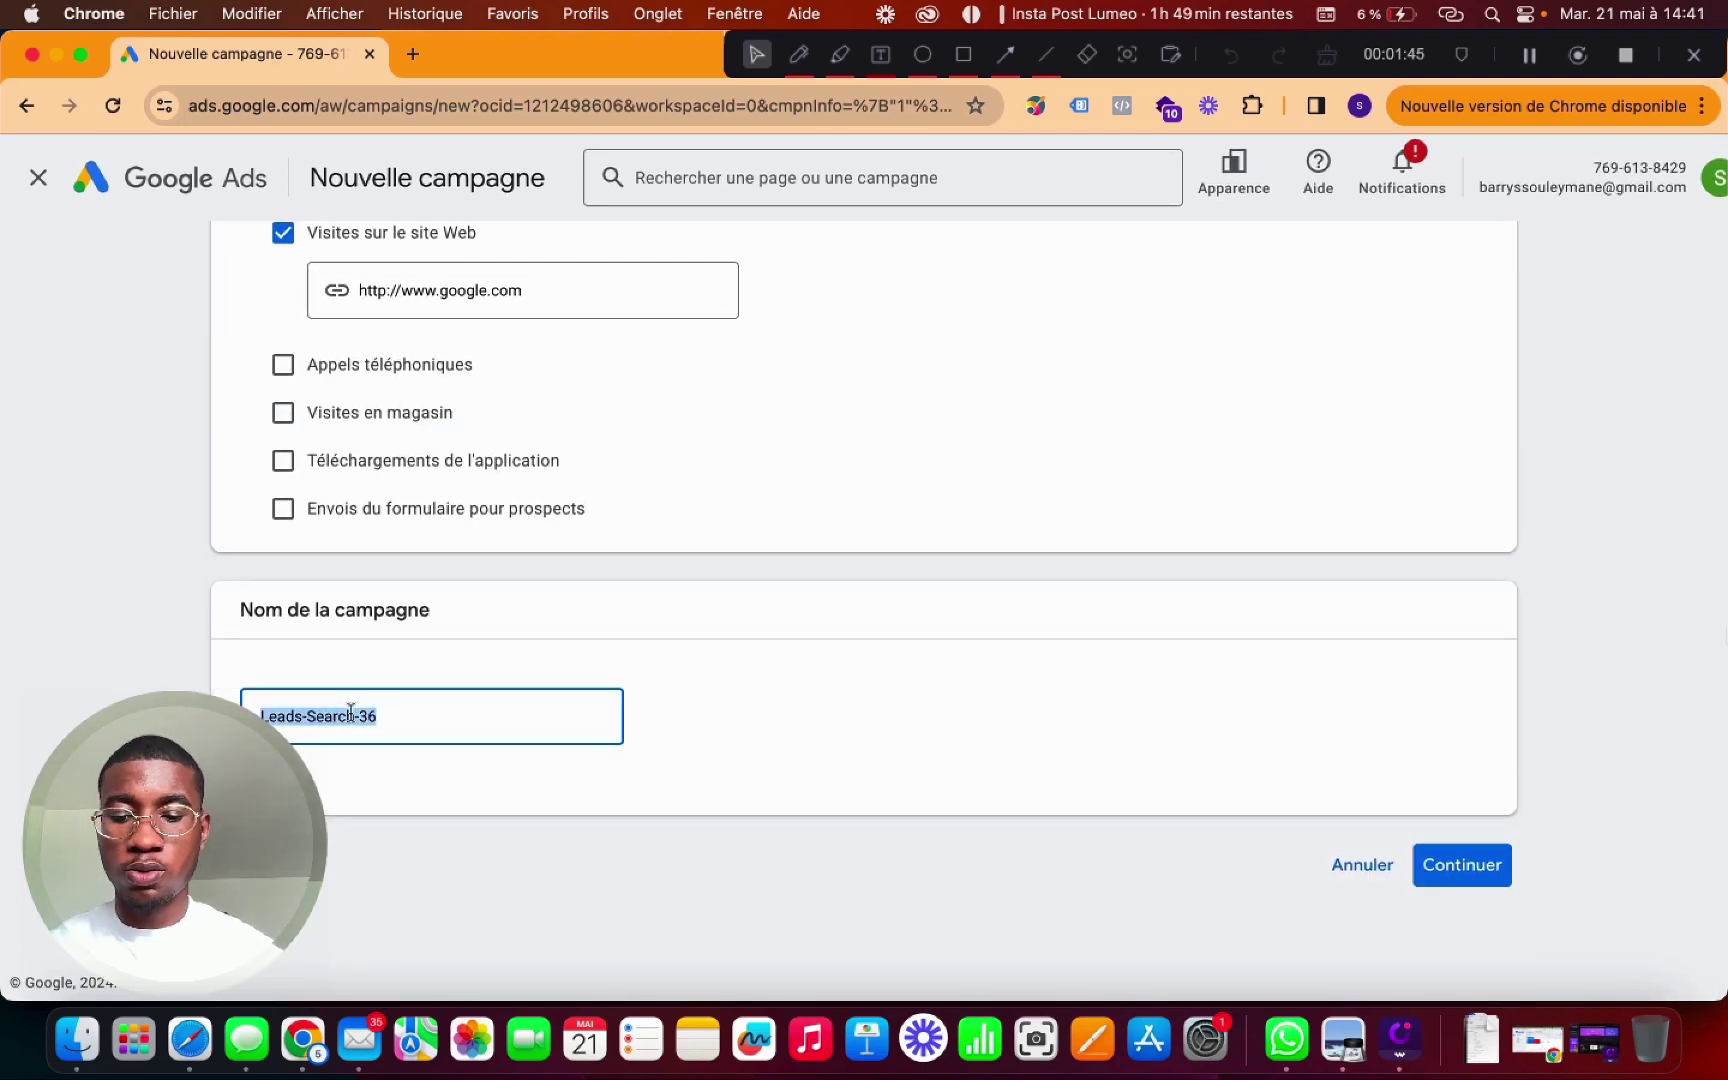
key(BackSpace)
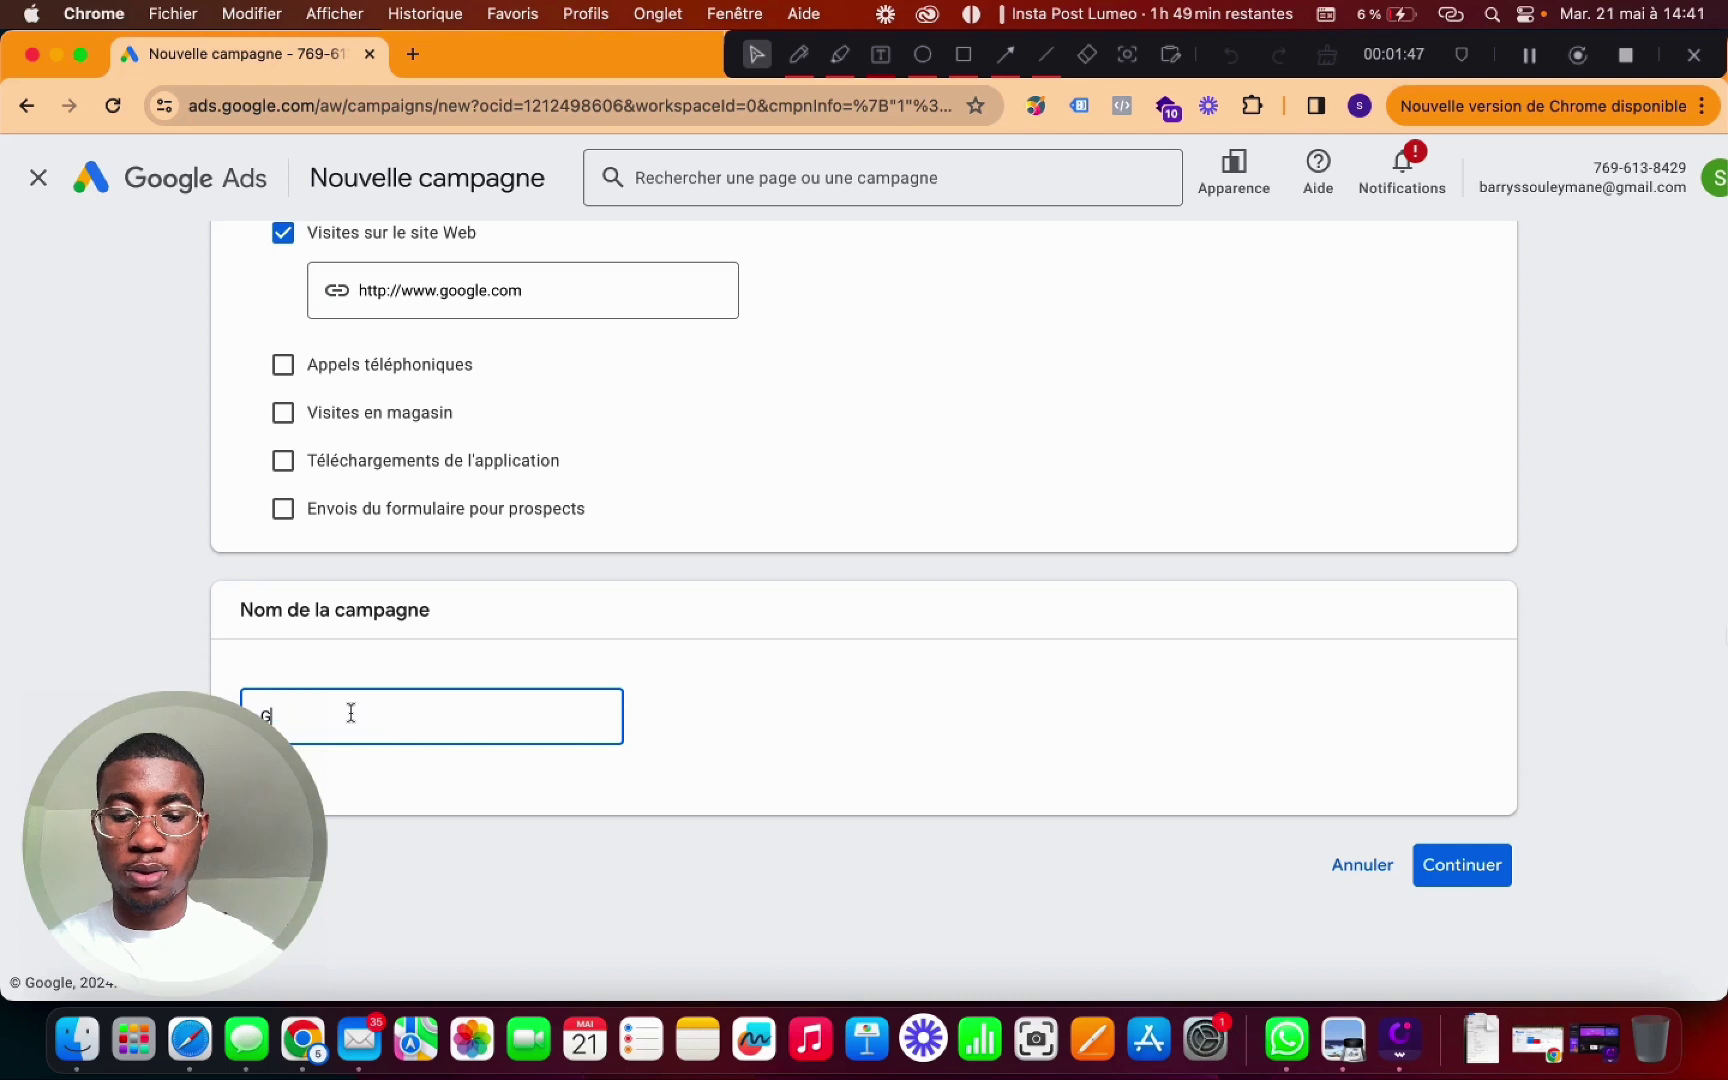
text(Google)
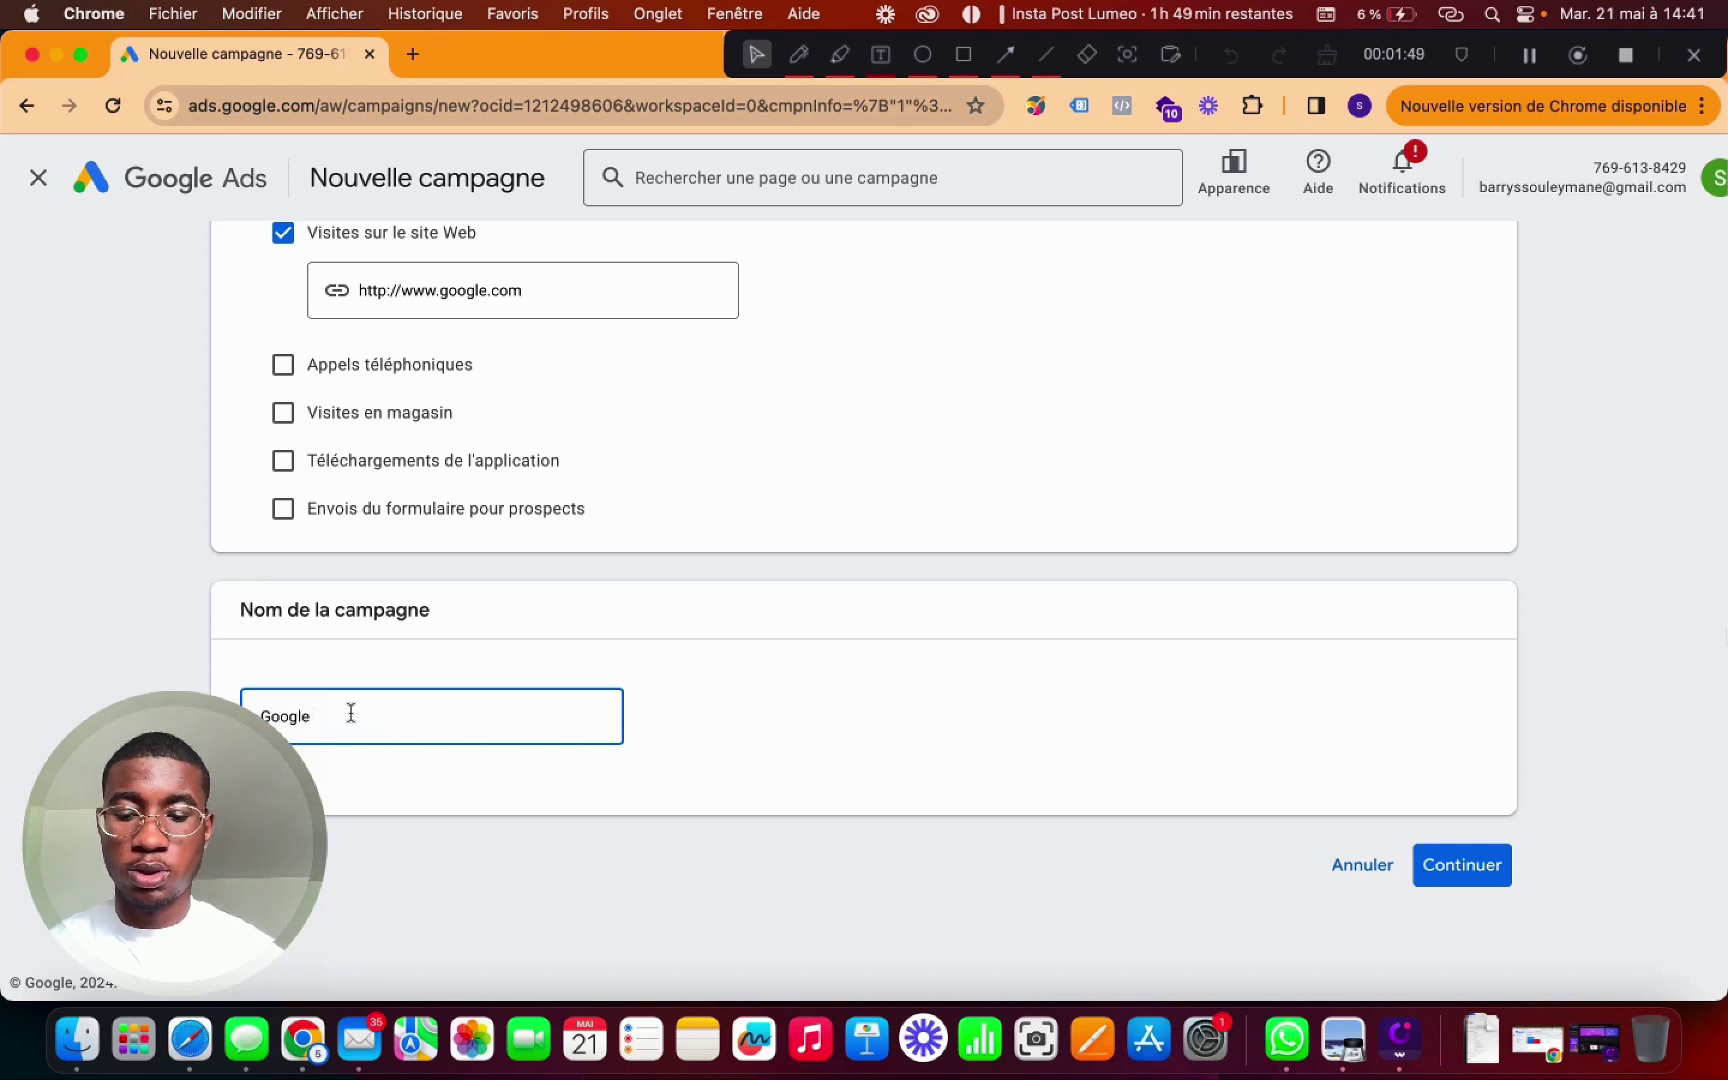
text( leadgen)
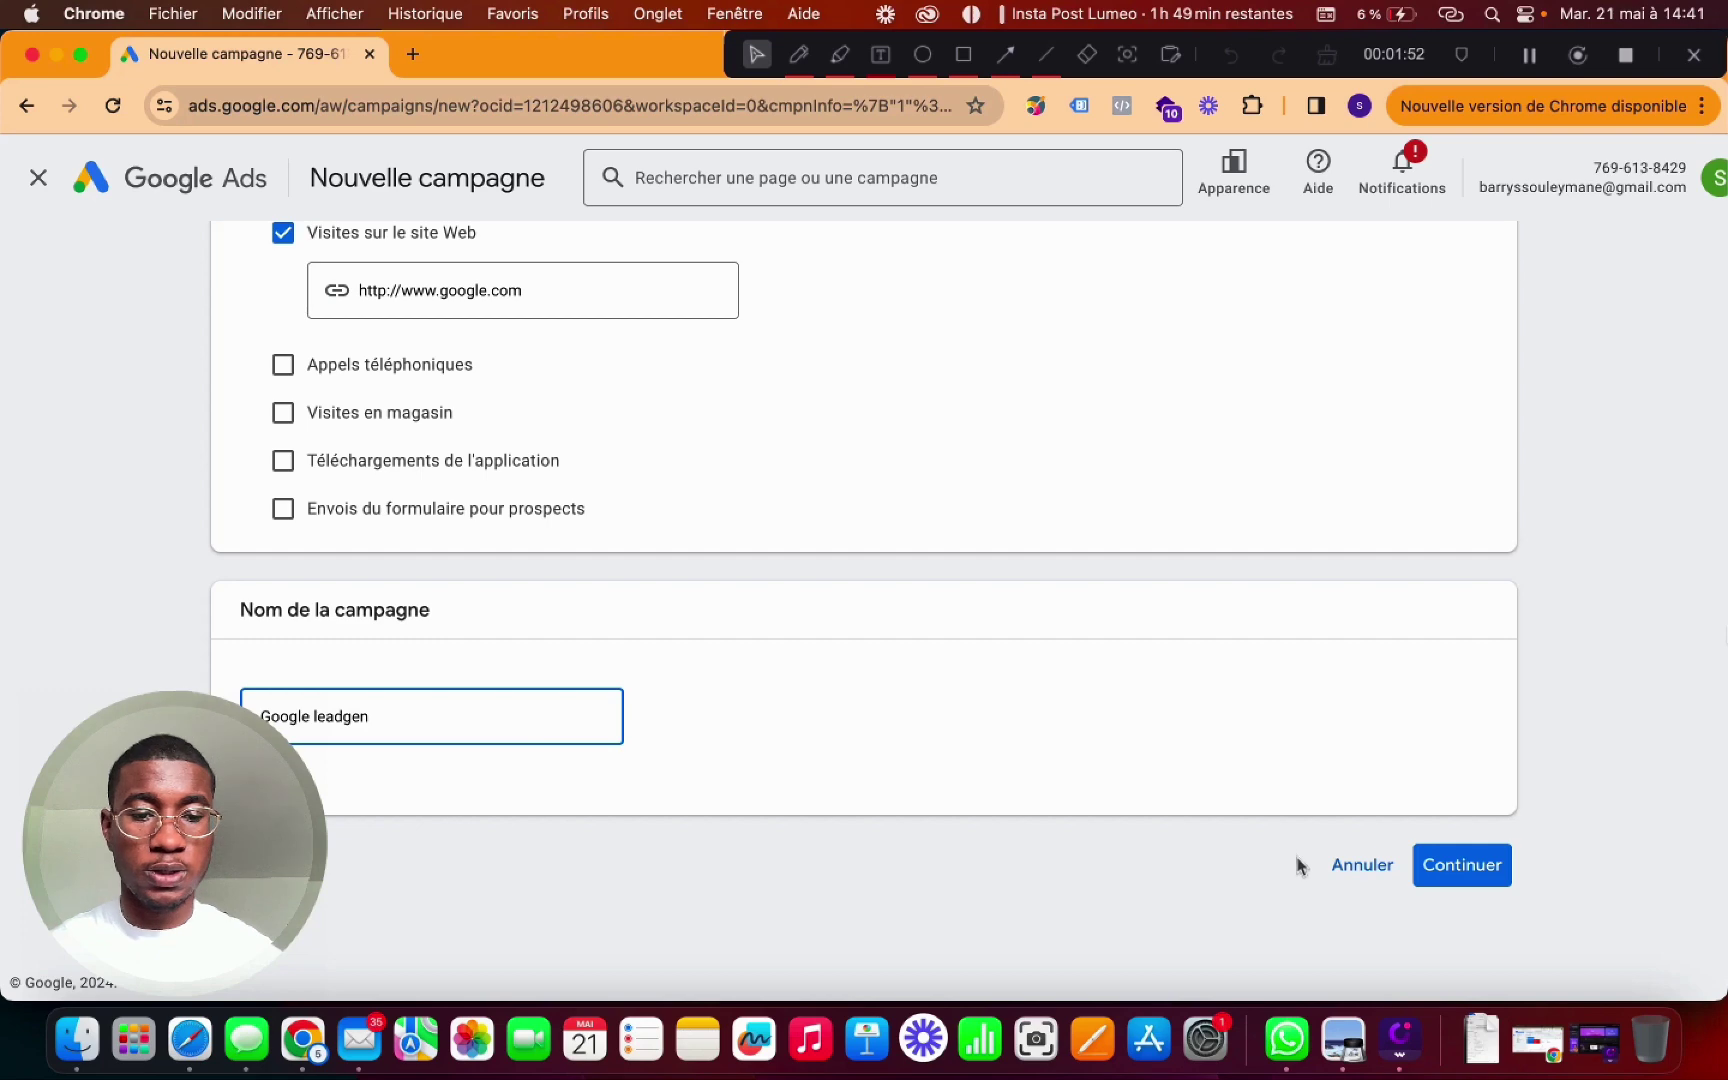
click(1494, 867)
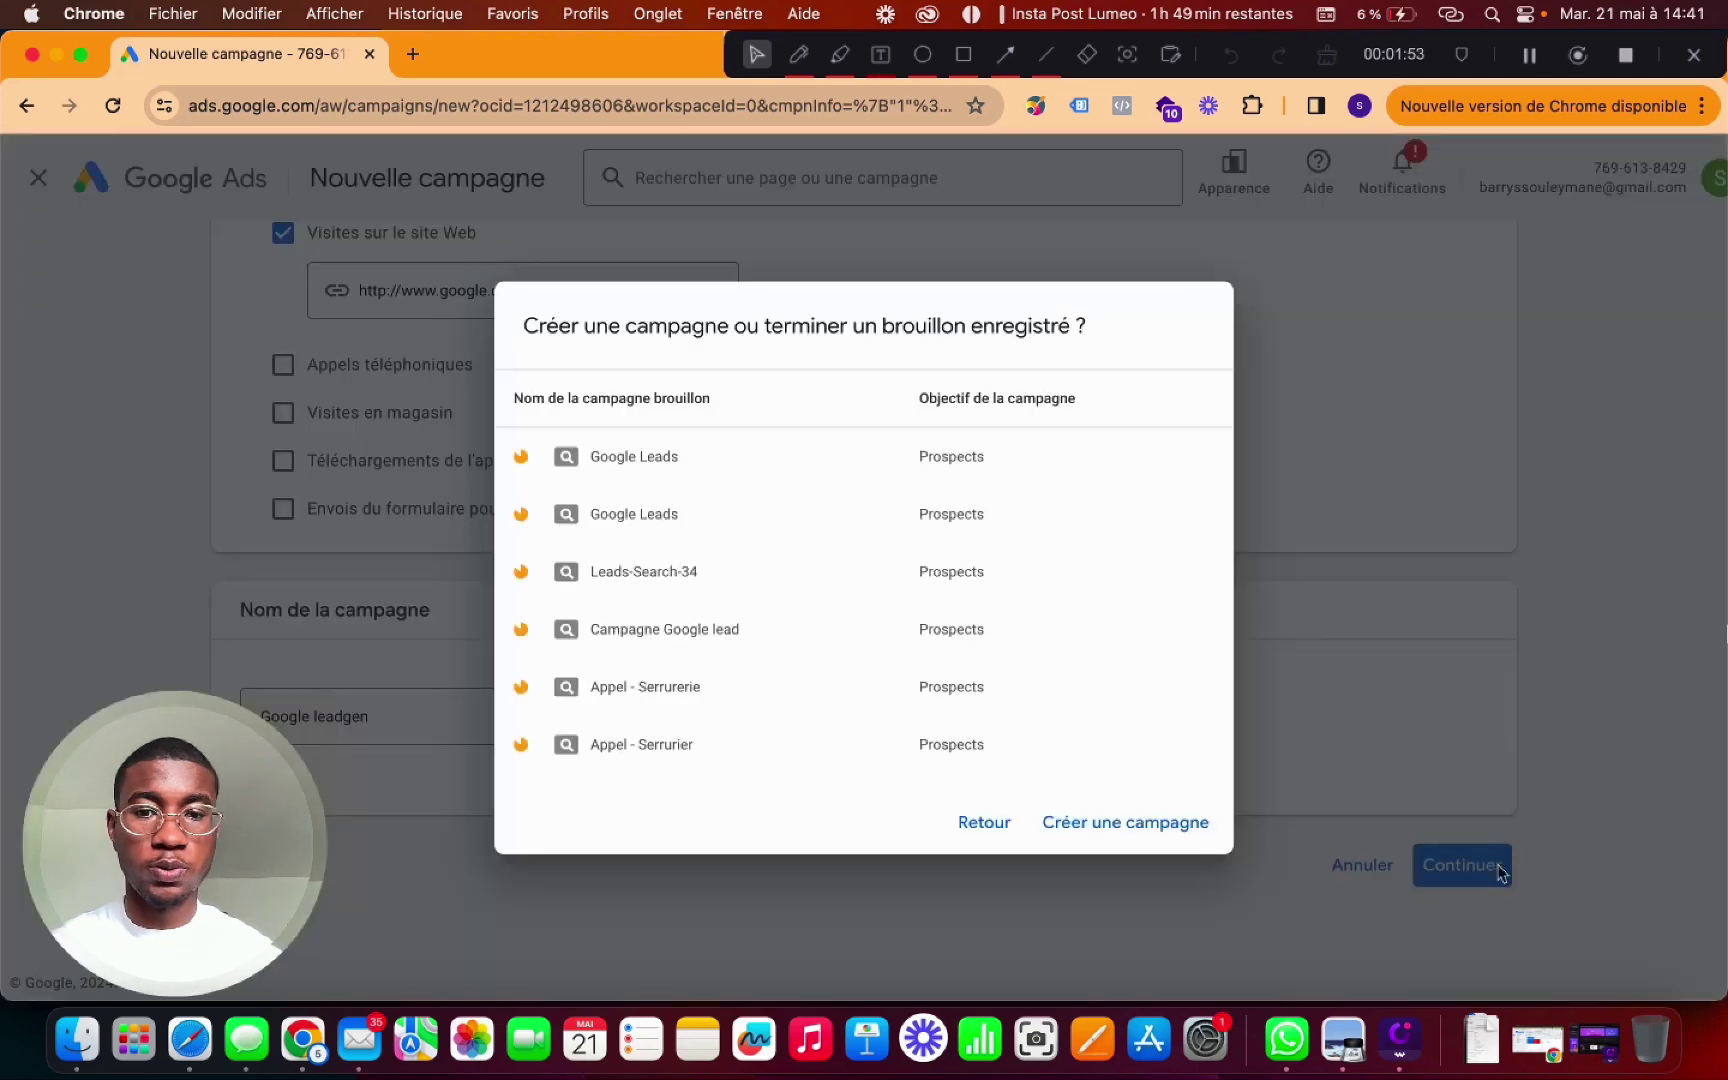
click(1126, 829)
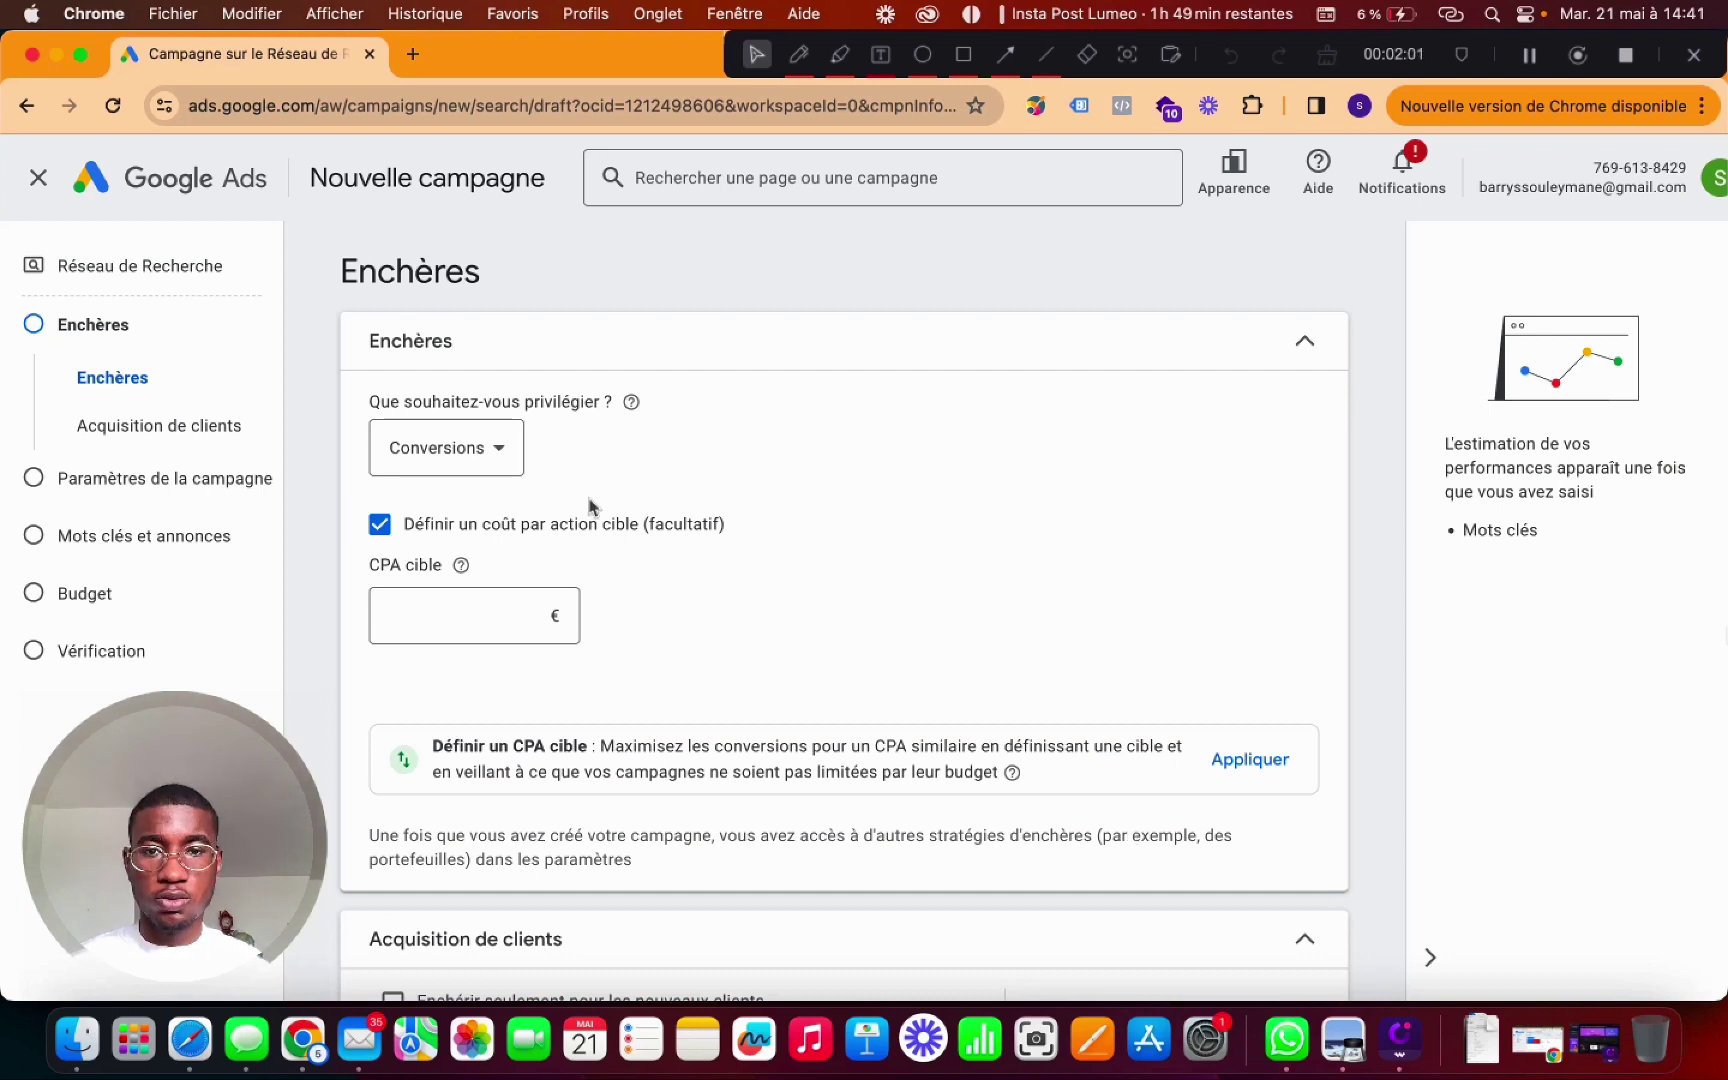
- Set the bidding focus to Clics and define a maximum cost-per-click bid limit of 5,00 €
click(470, 462)
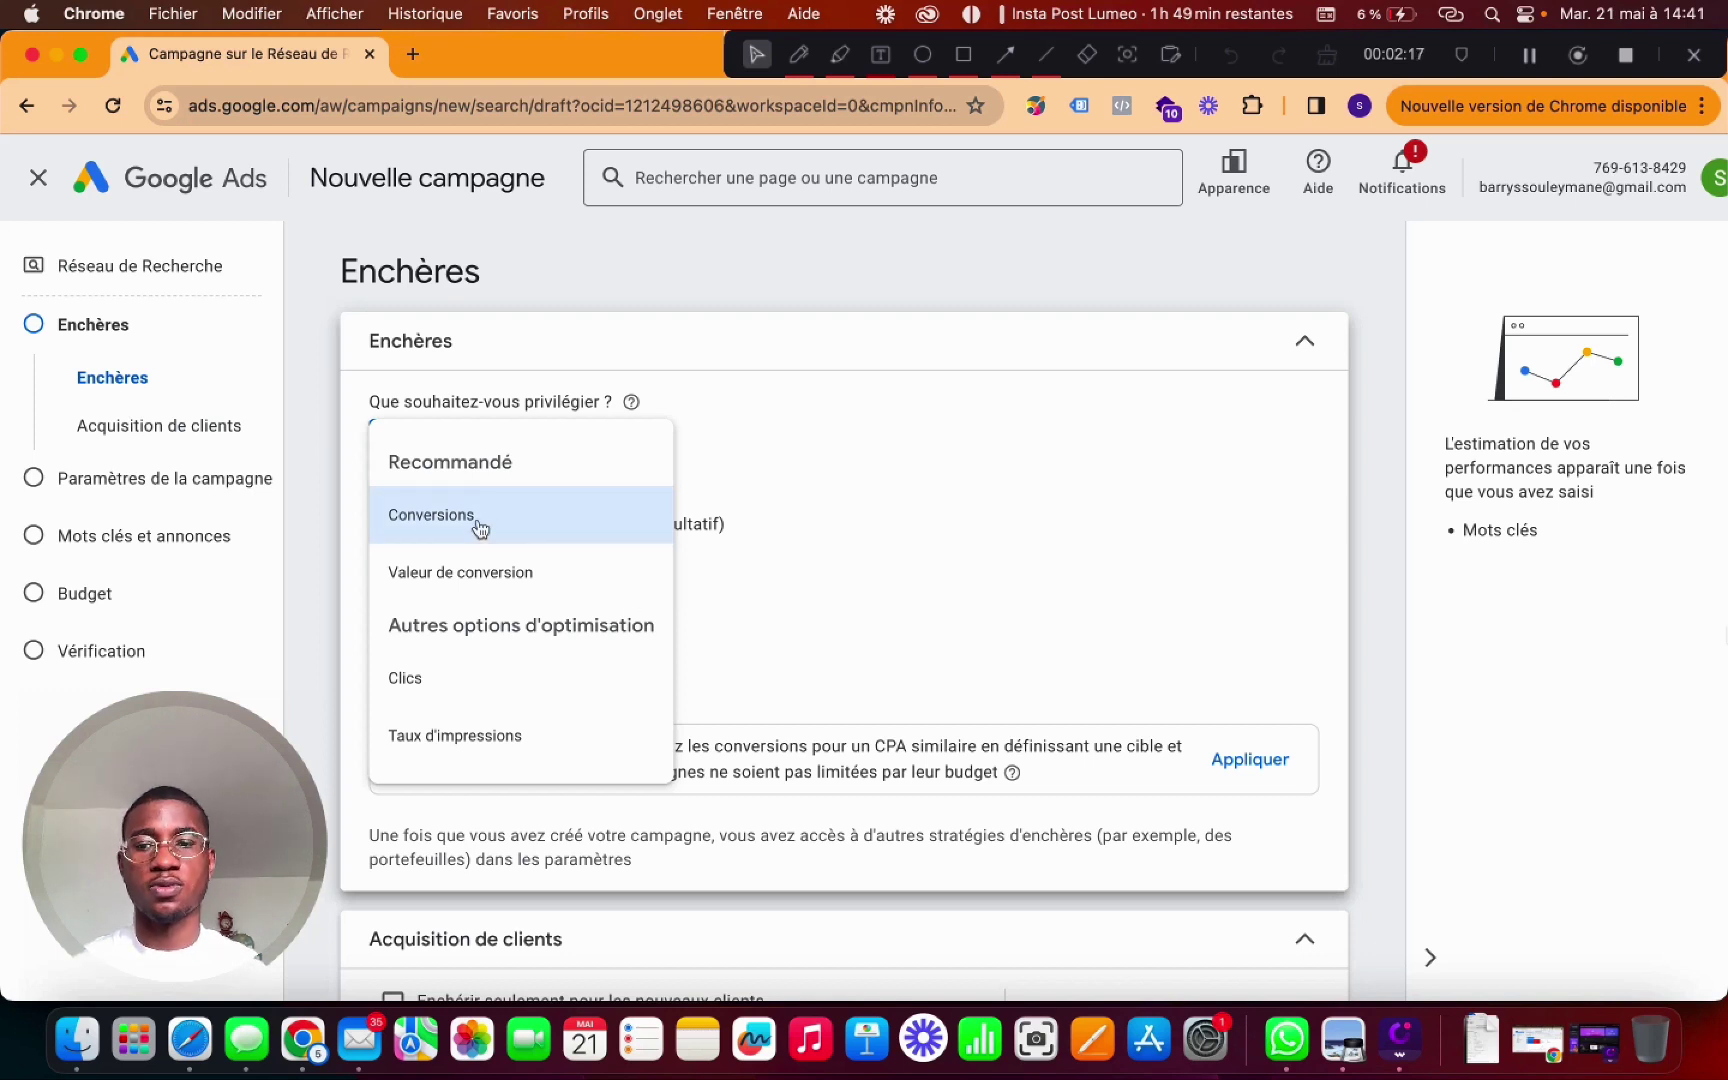
click(496, 702)
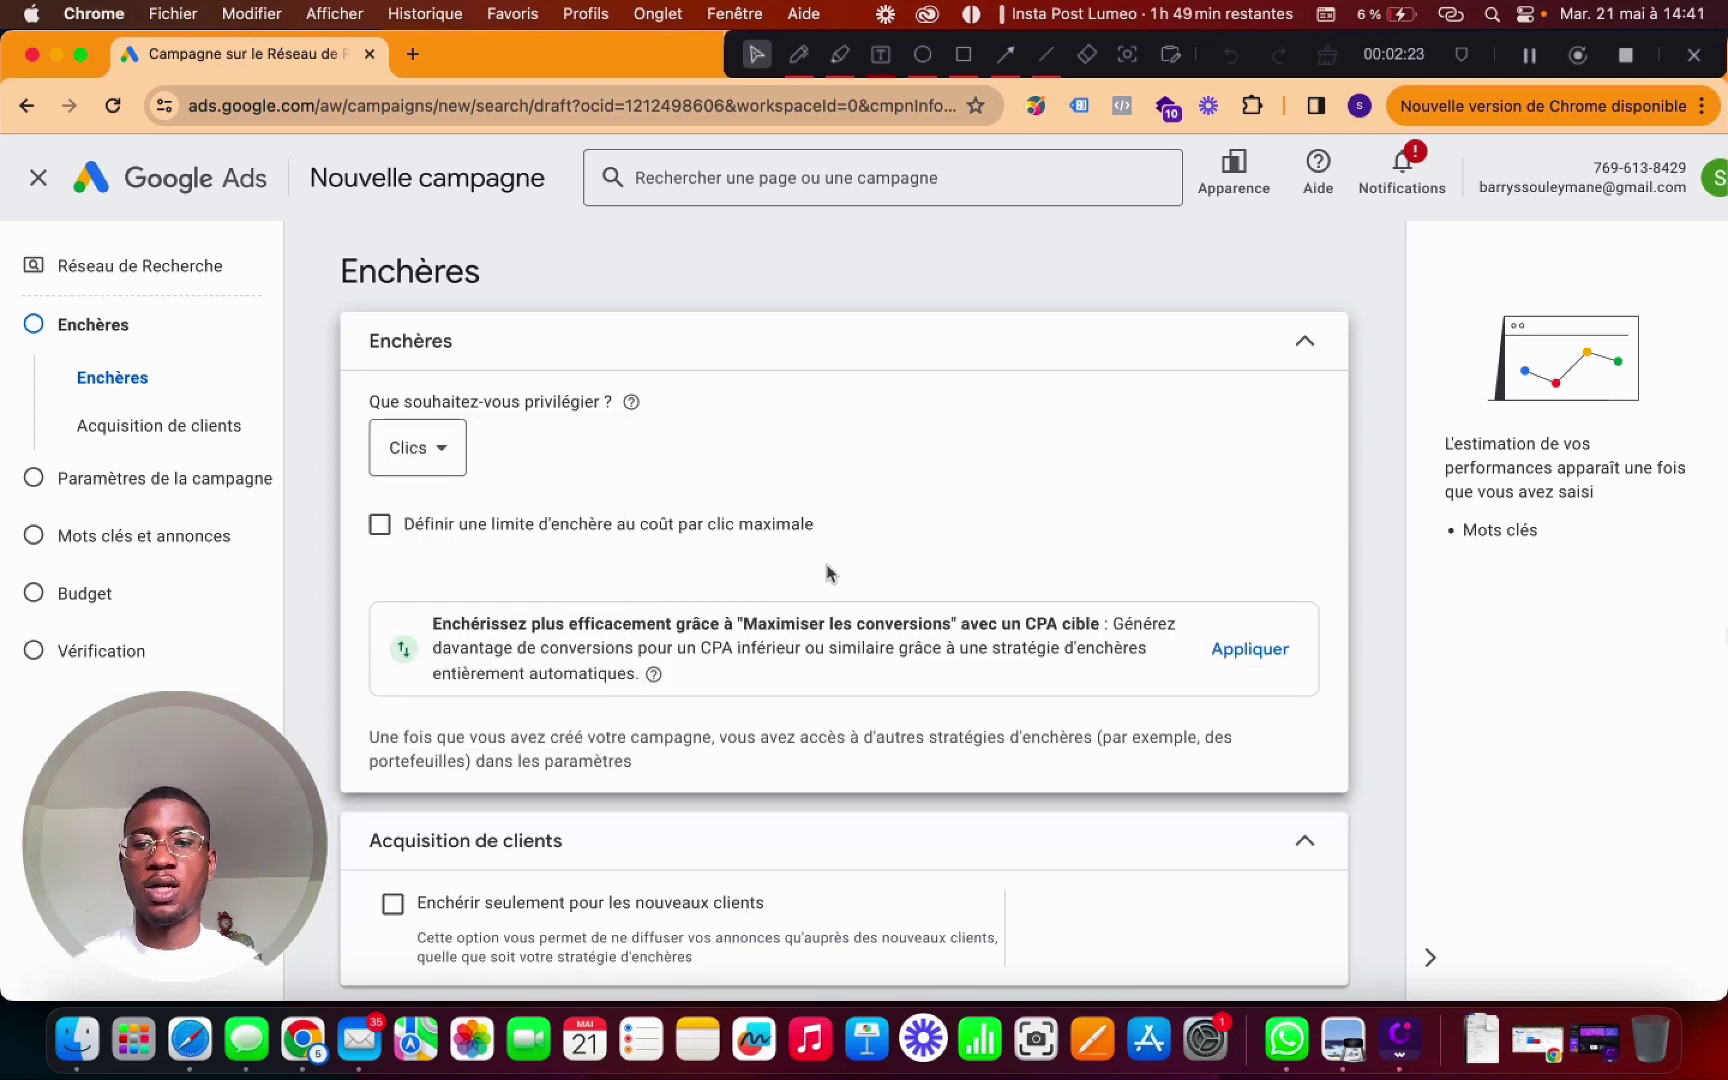
click(603, 535)
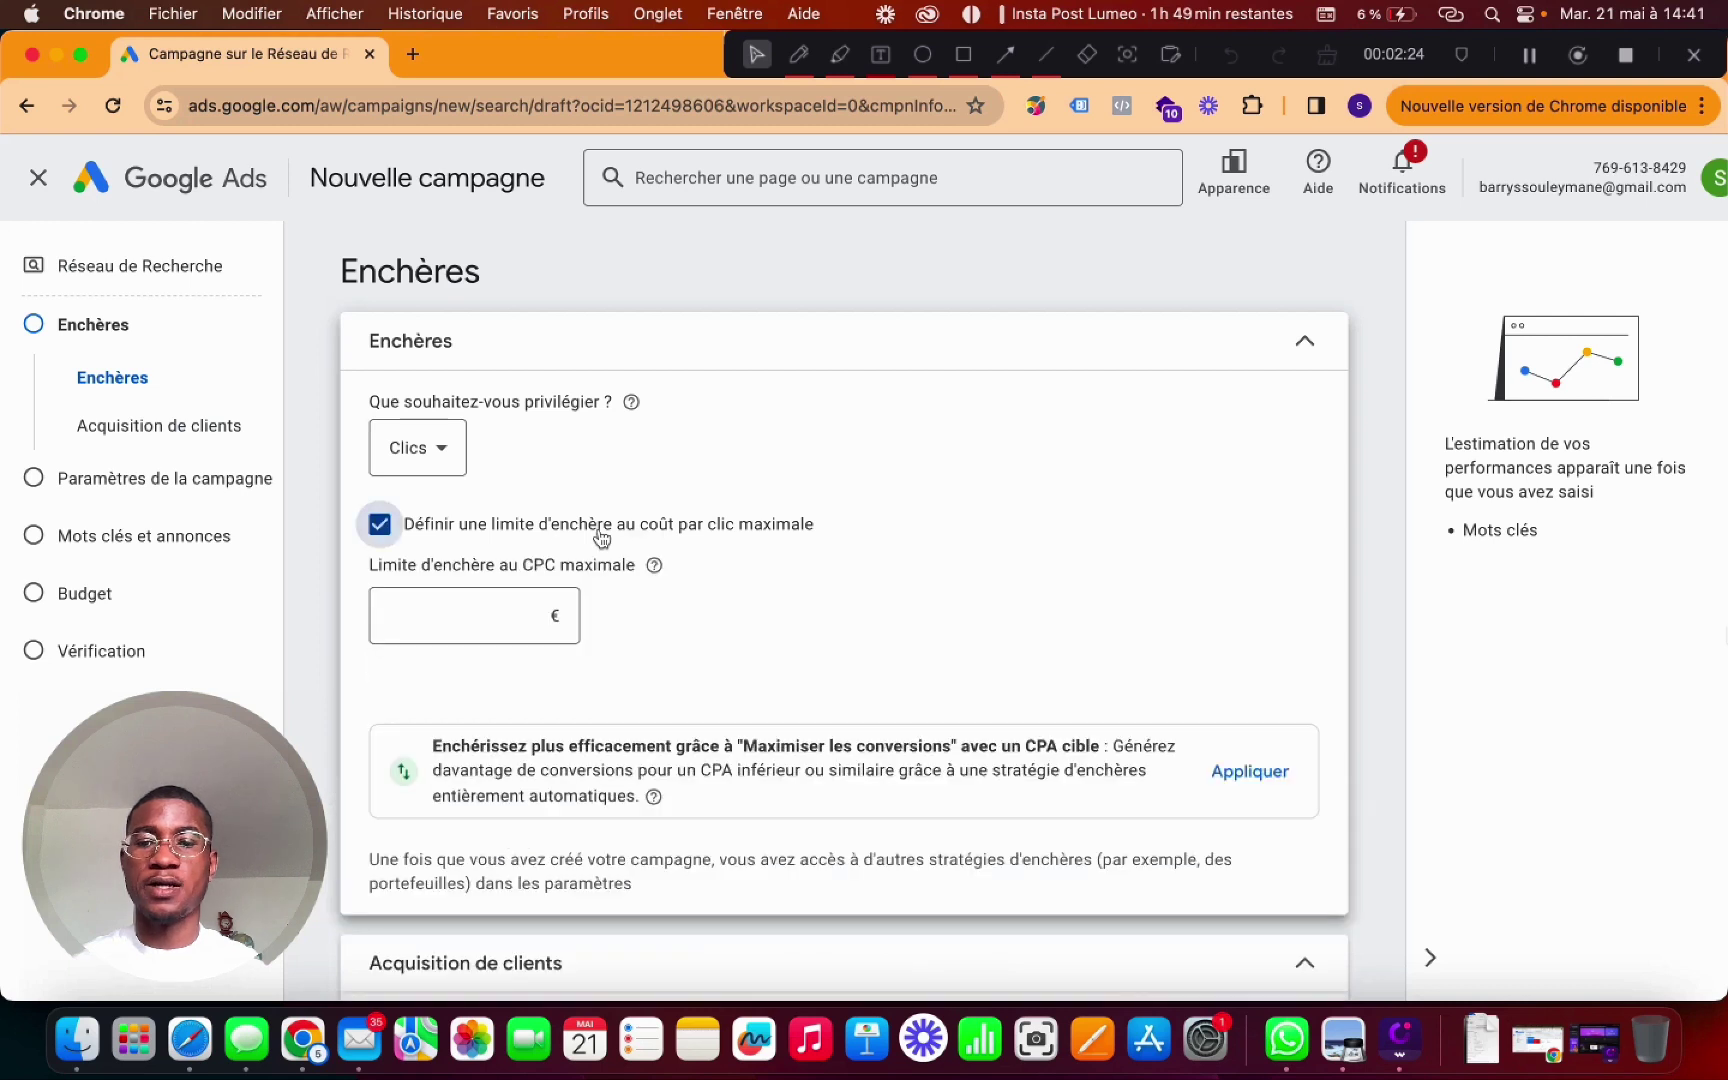
click(481, 622)
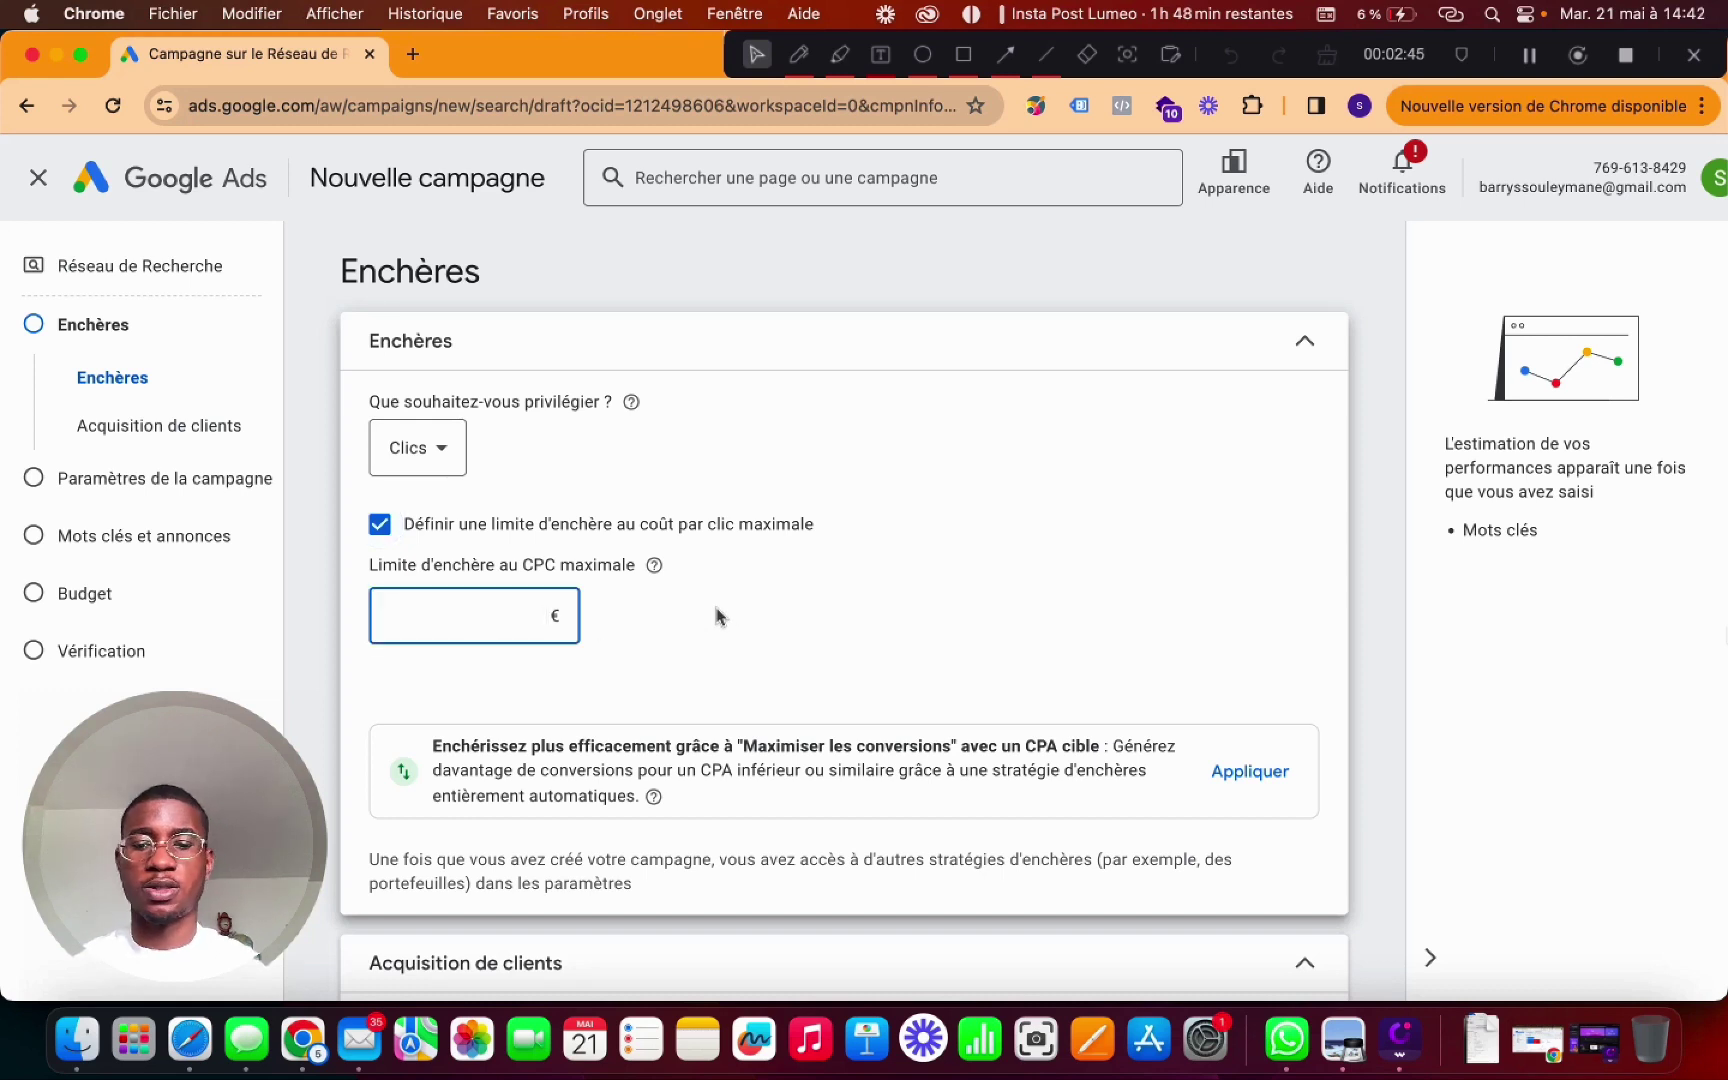
text(5)
click(928, 626)
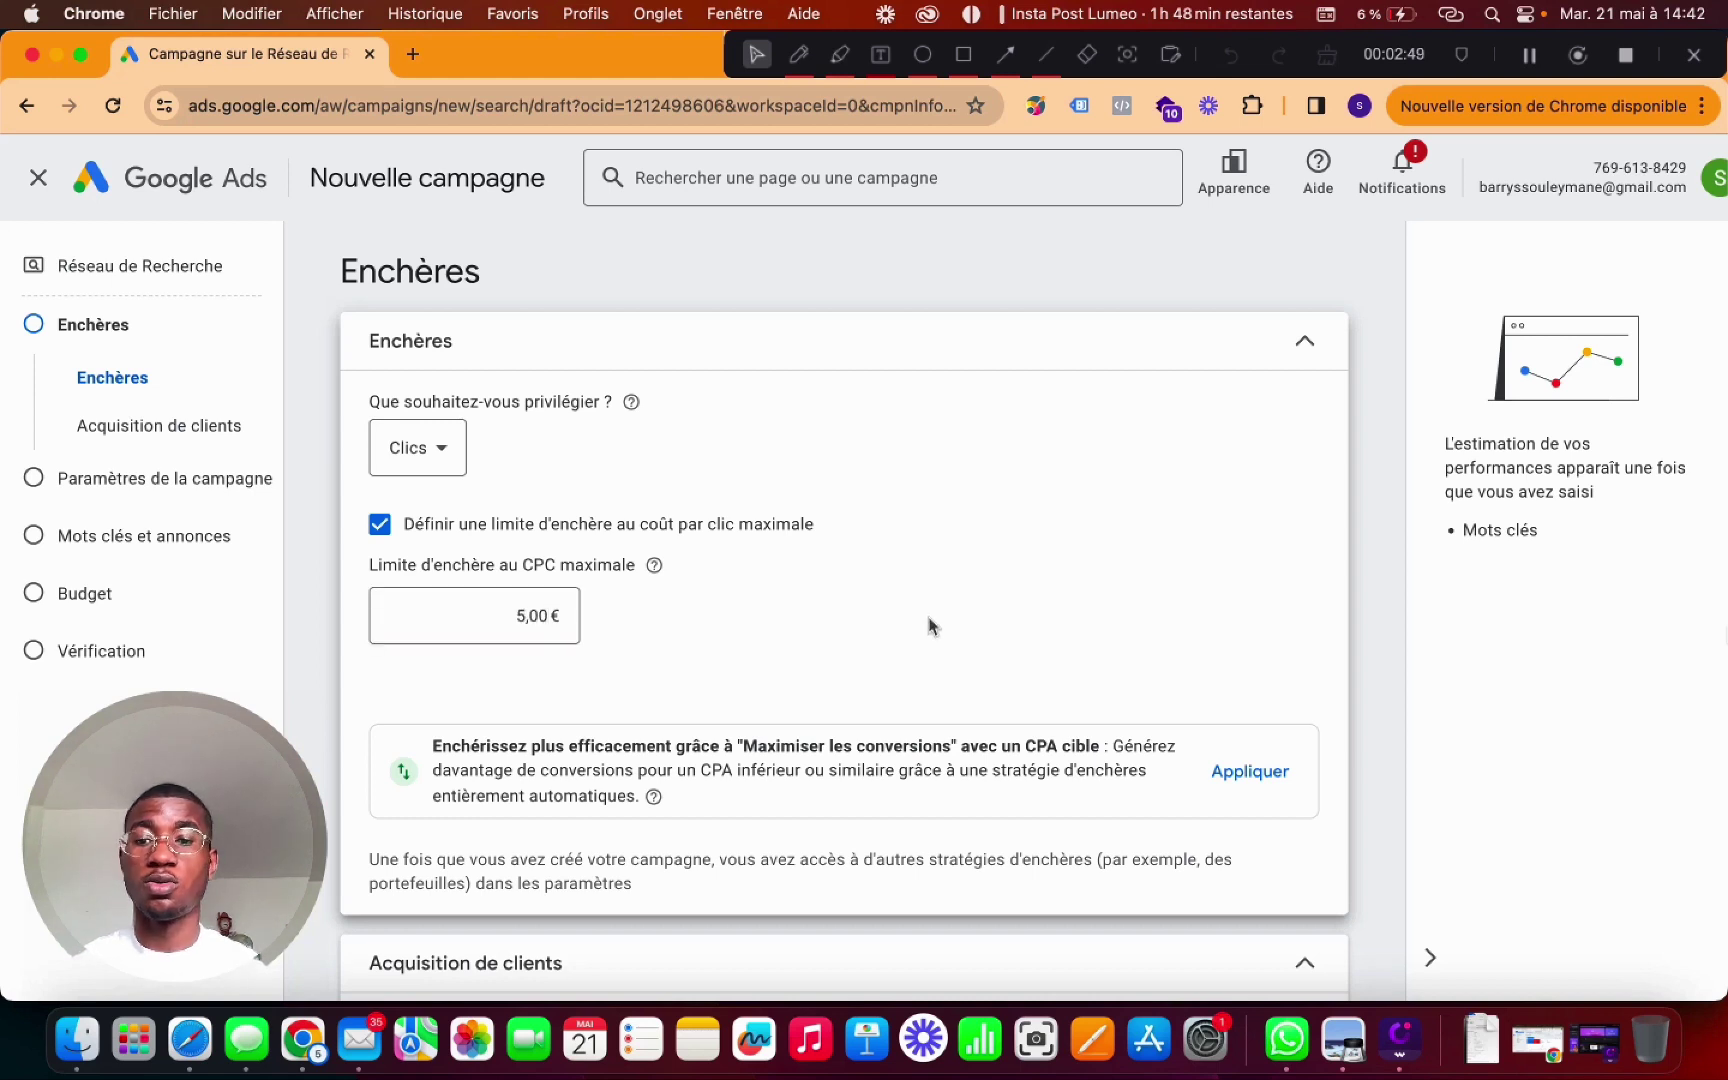
- Turn the maximum cost-per-click bid limit off and on again, and re-enter 5,00 € as its value
click(380, 525)
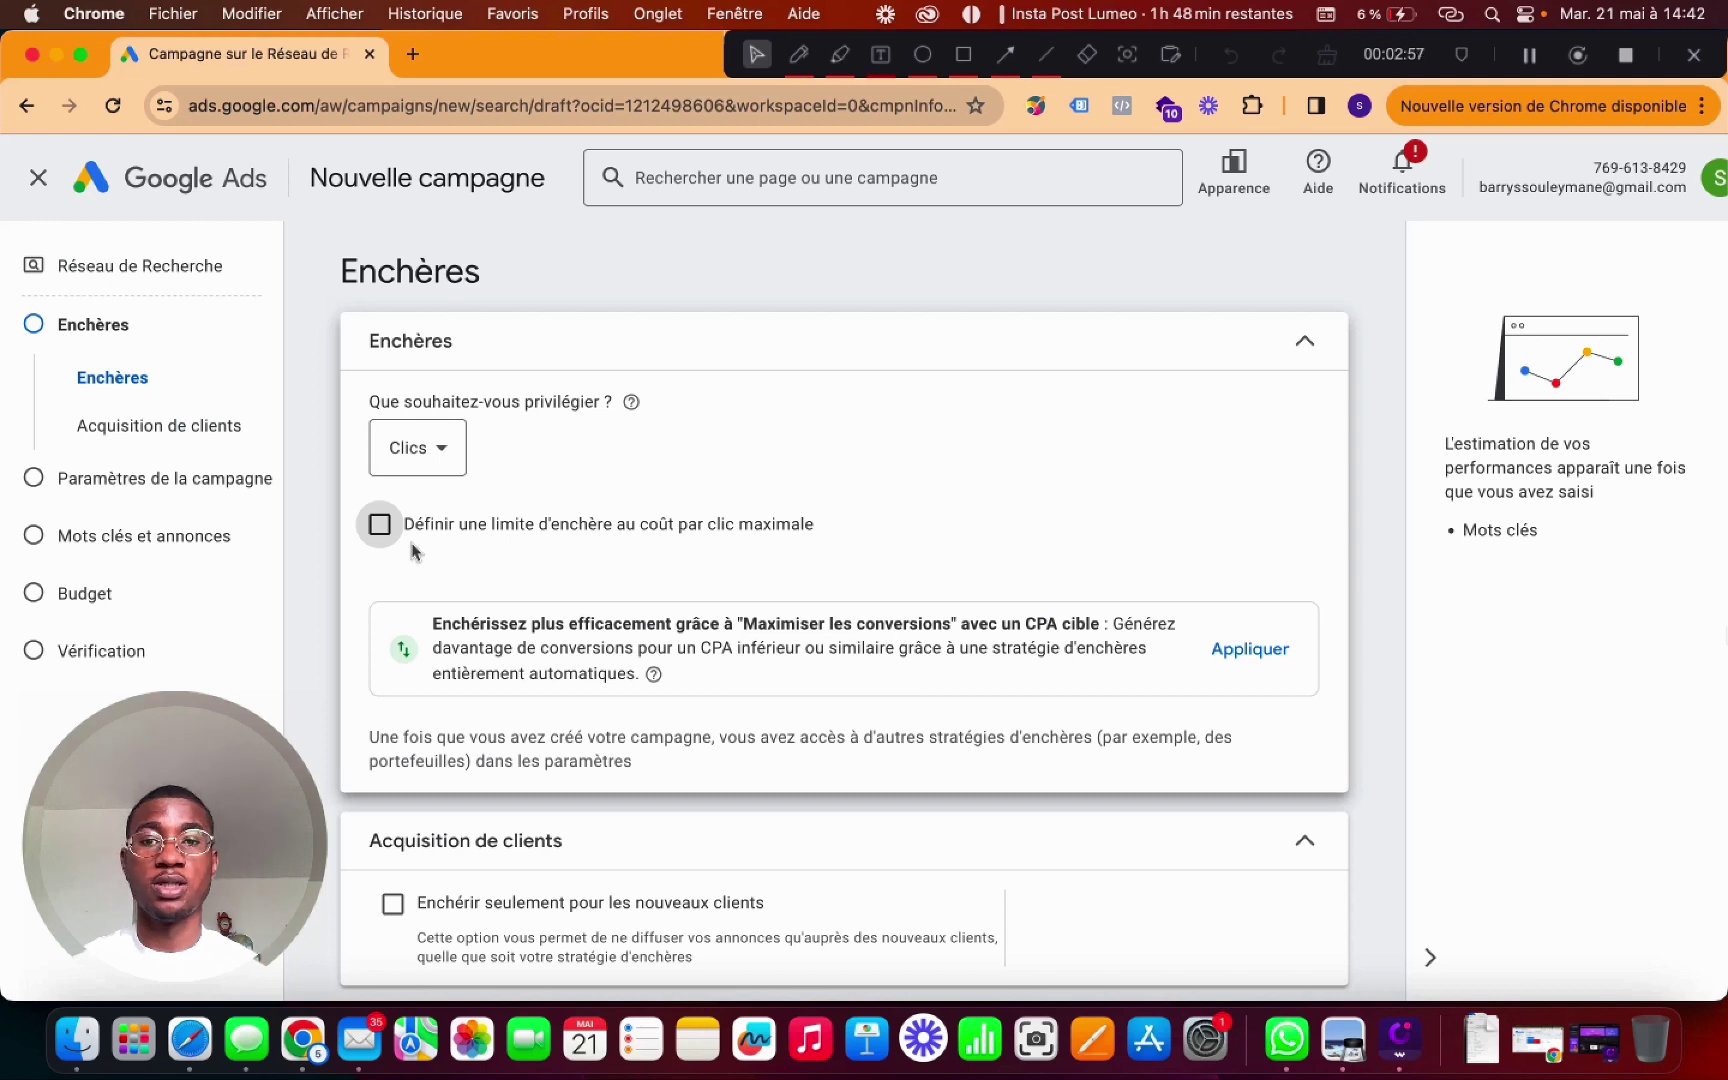
click(380, 524)
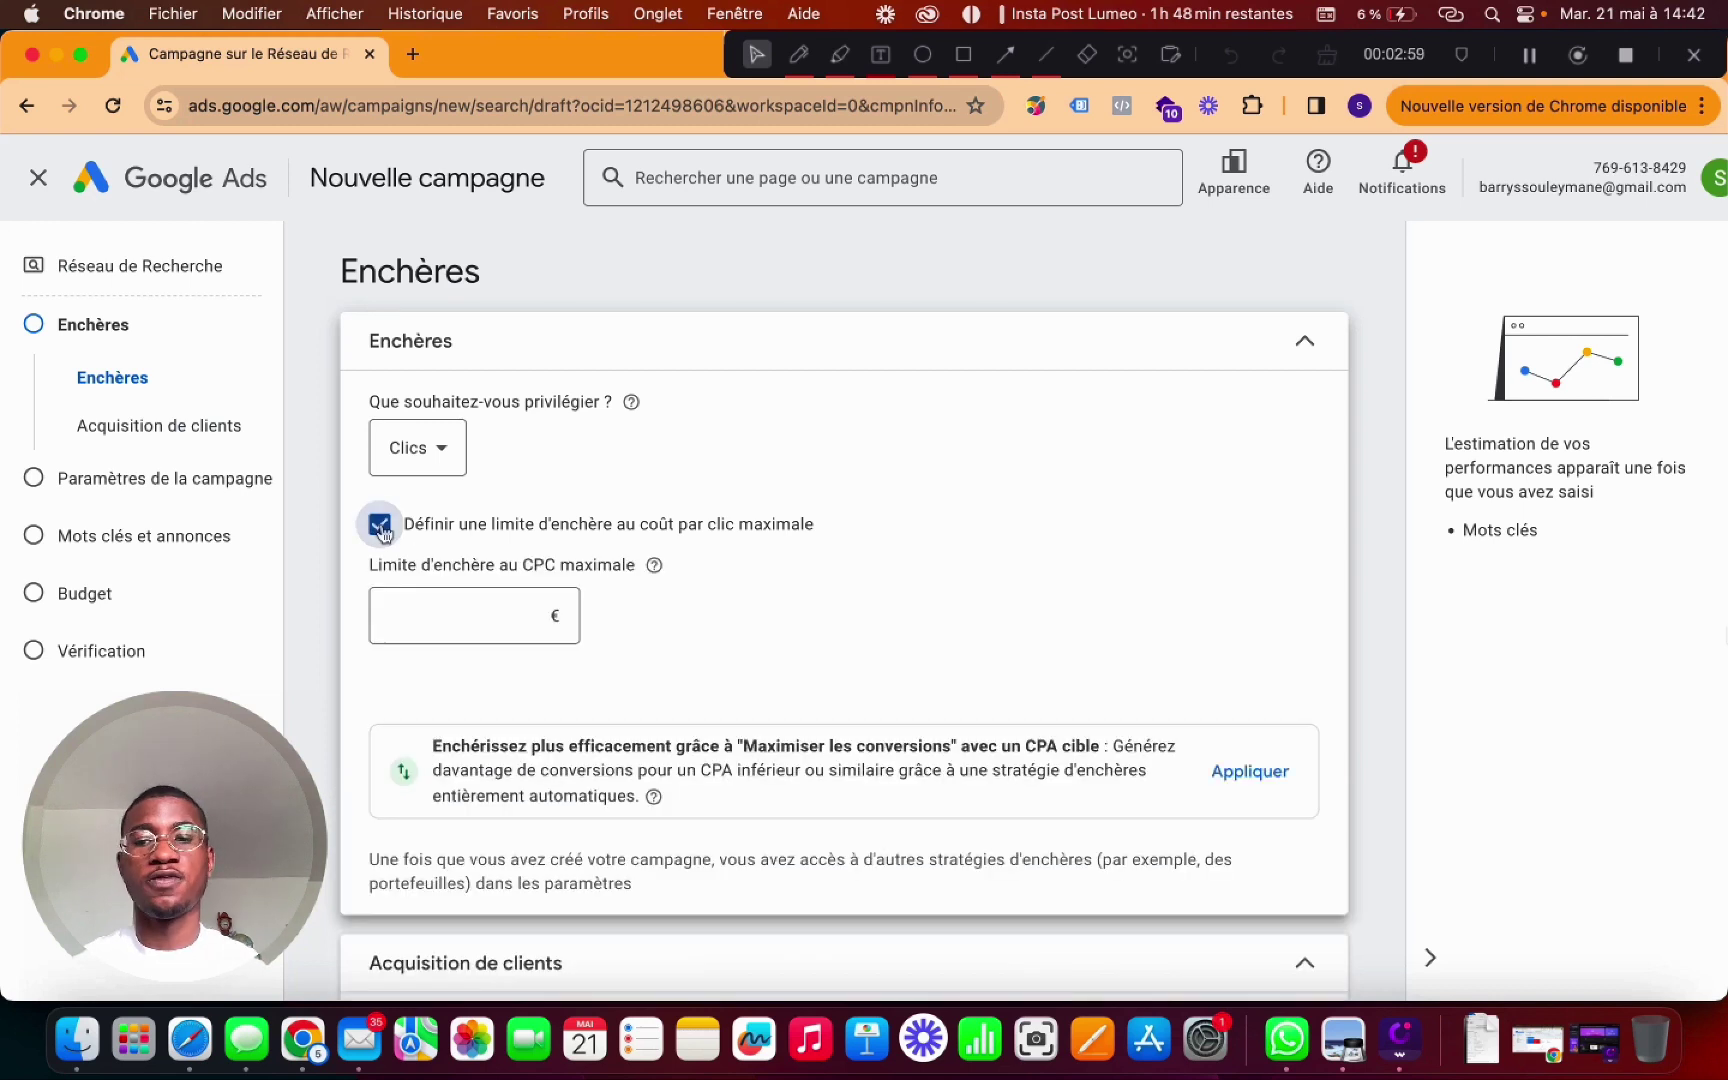
click(469, 616)
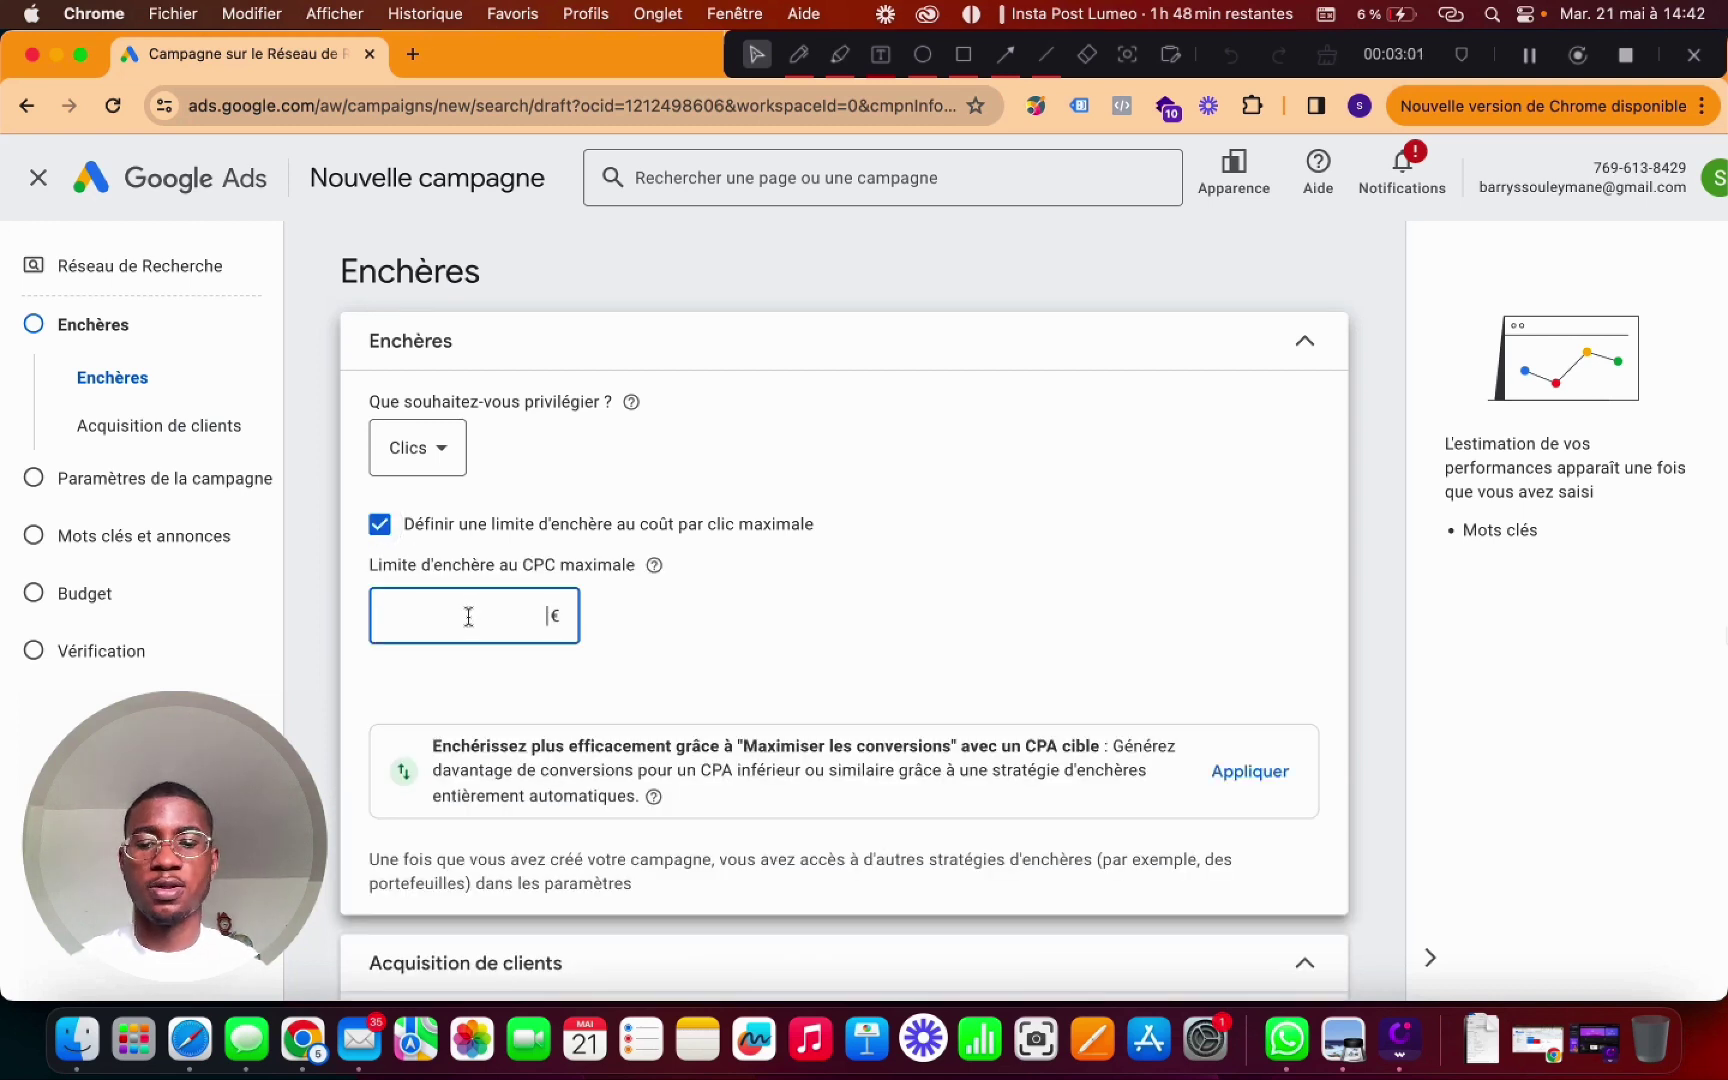
text(5)
click(975, 543)
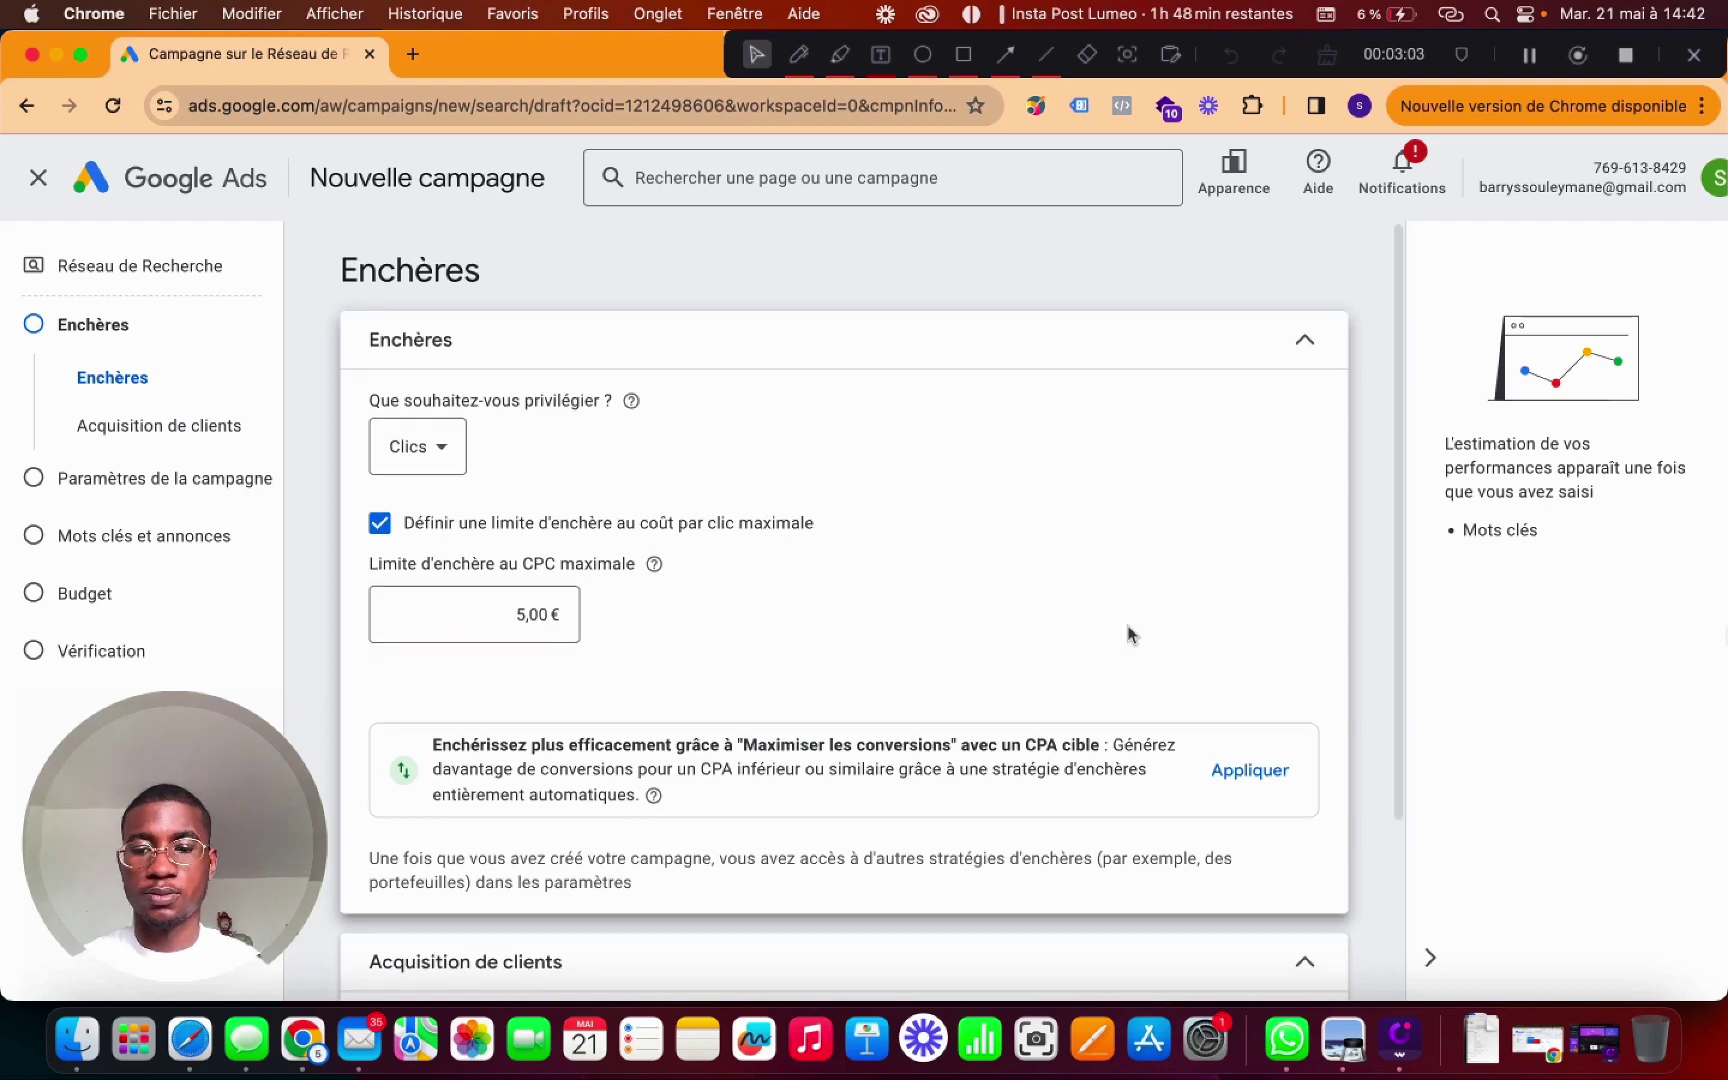
- Accept the bidding settings and proceed to the campaign settings
scroll(1120, 630, down, 5)
click(1281, 946)
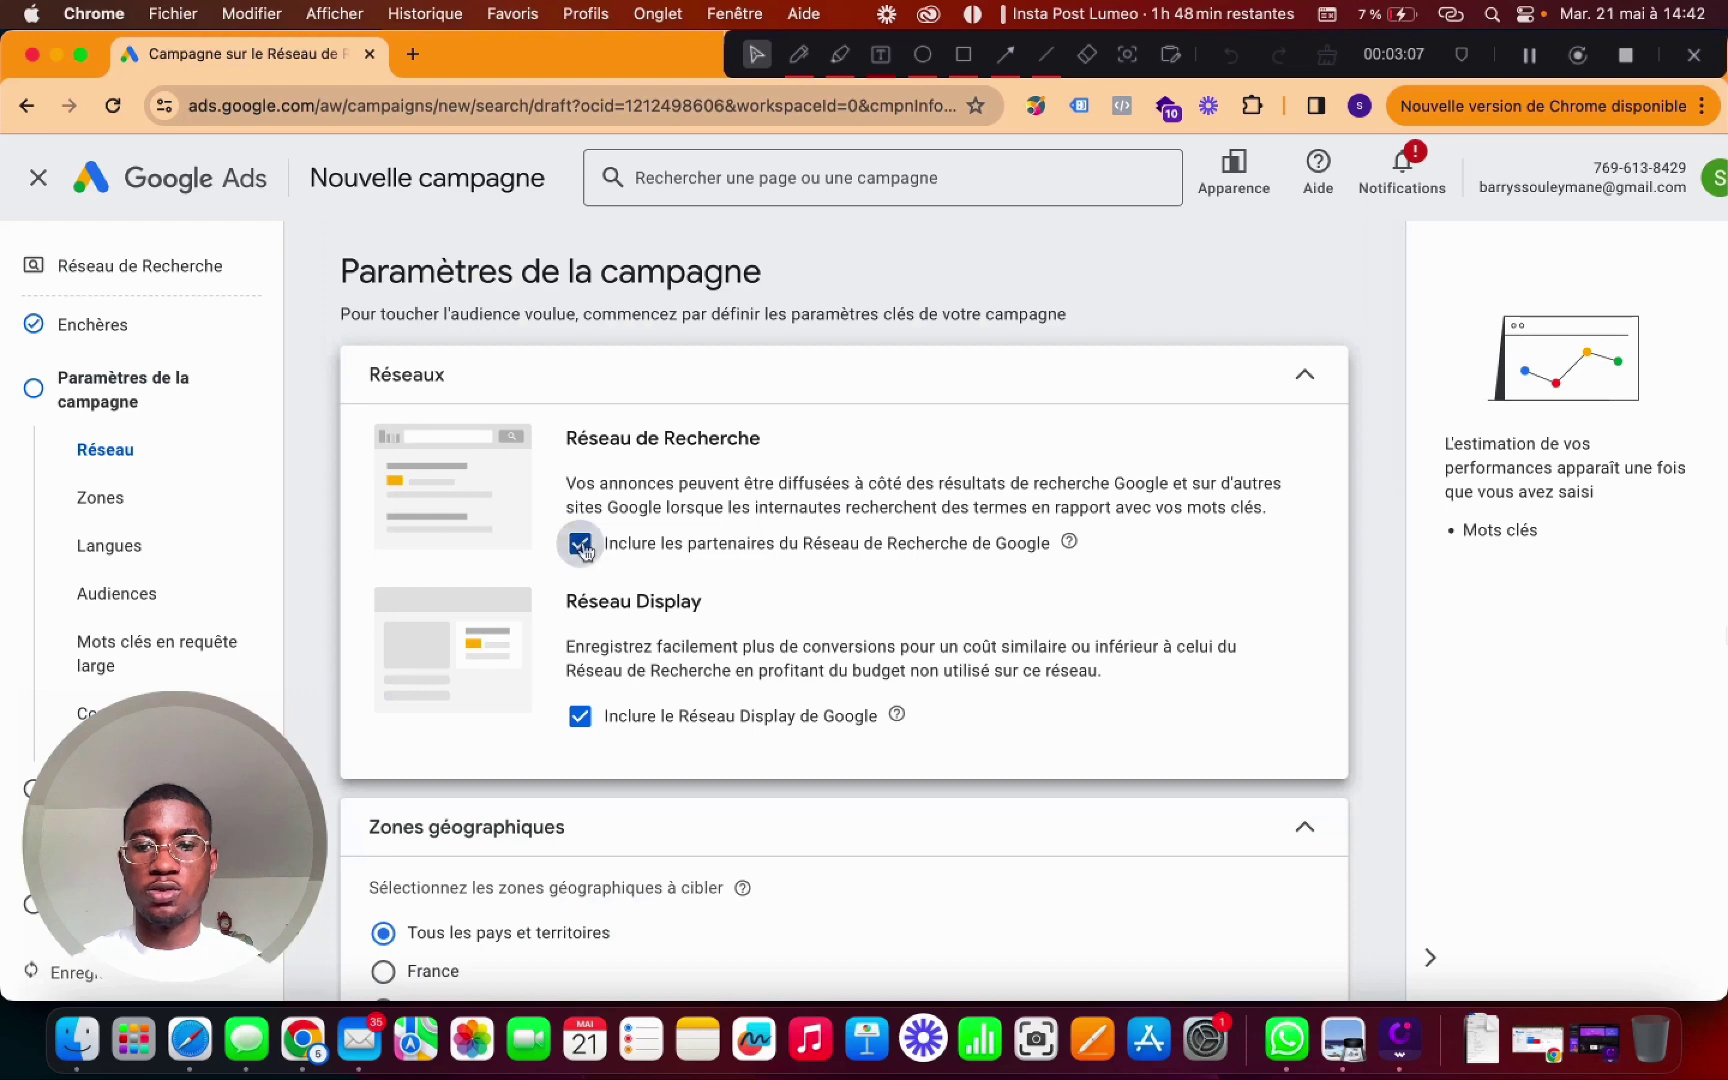
- Exclude both the Google Search Network partners and the Google Display Network from the campaign's networks
click(588, 544)
click(582, 720)
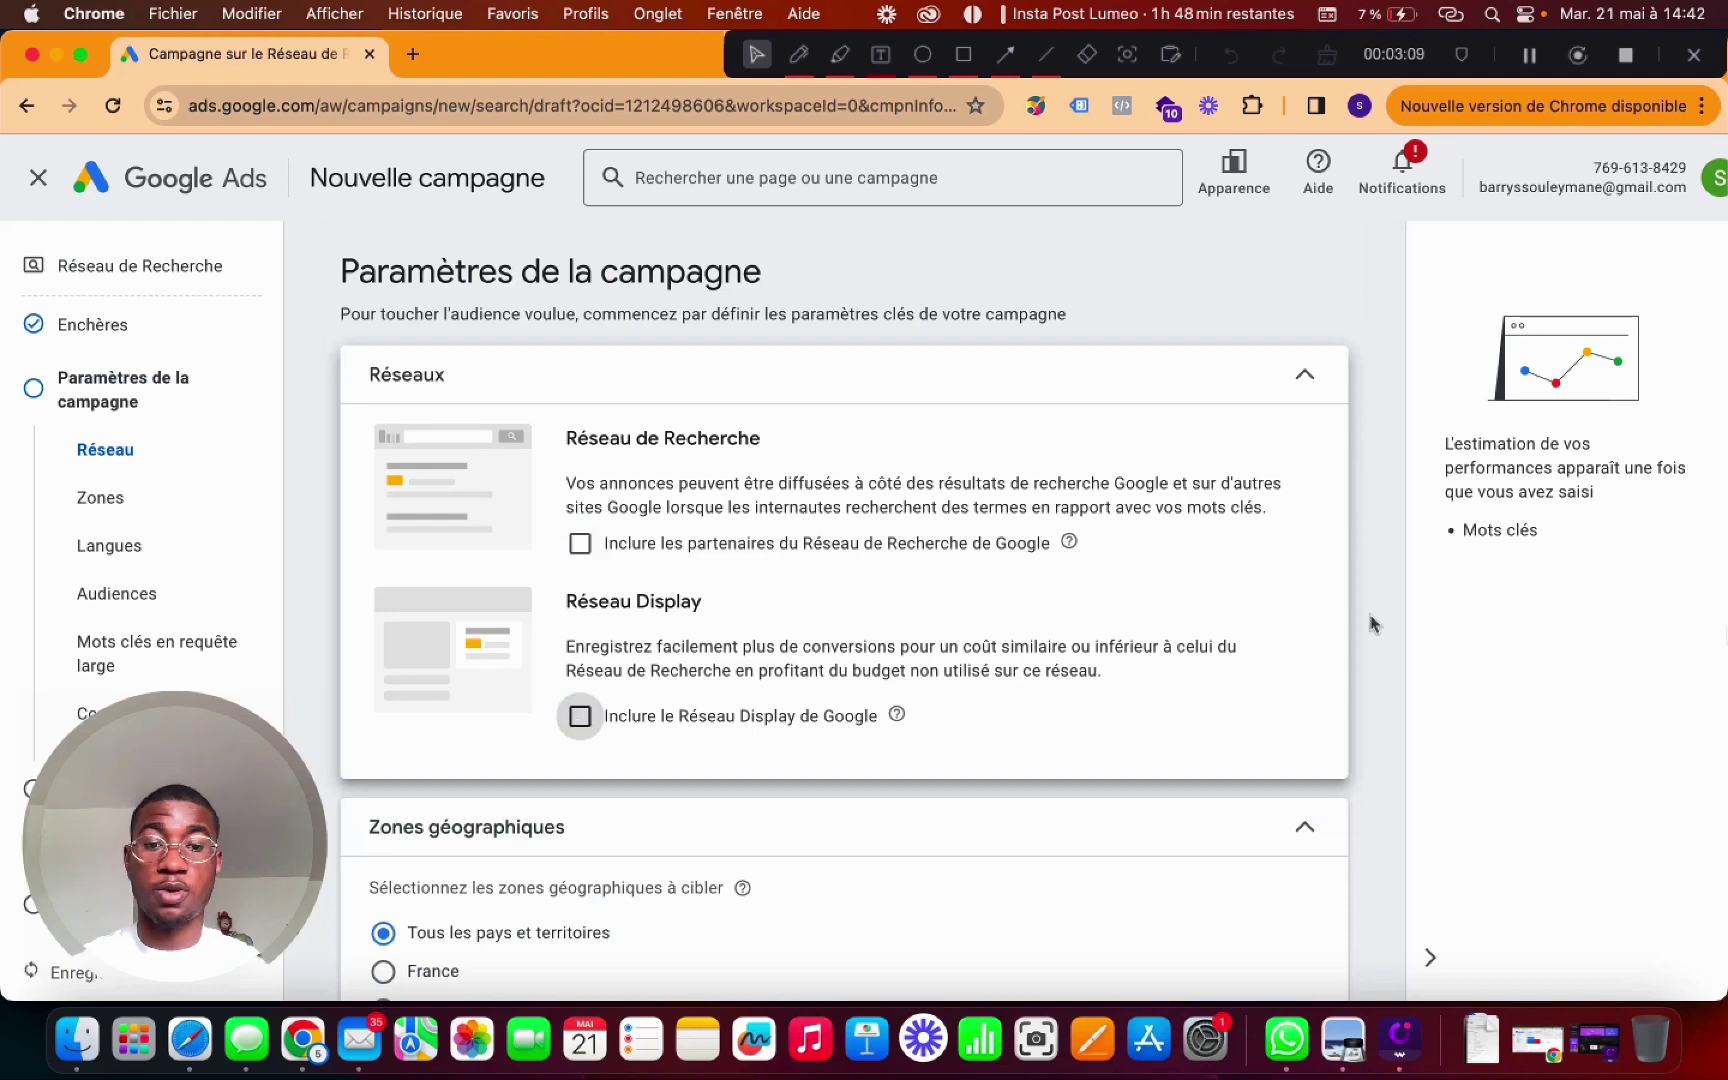
- Choose a custom geographic zone through the advanced search and target the Val-de-Marne, Île-de-France department
scroll(1330, 720, down, 3)
scroll(1311, 783, down, 3)
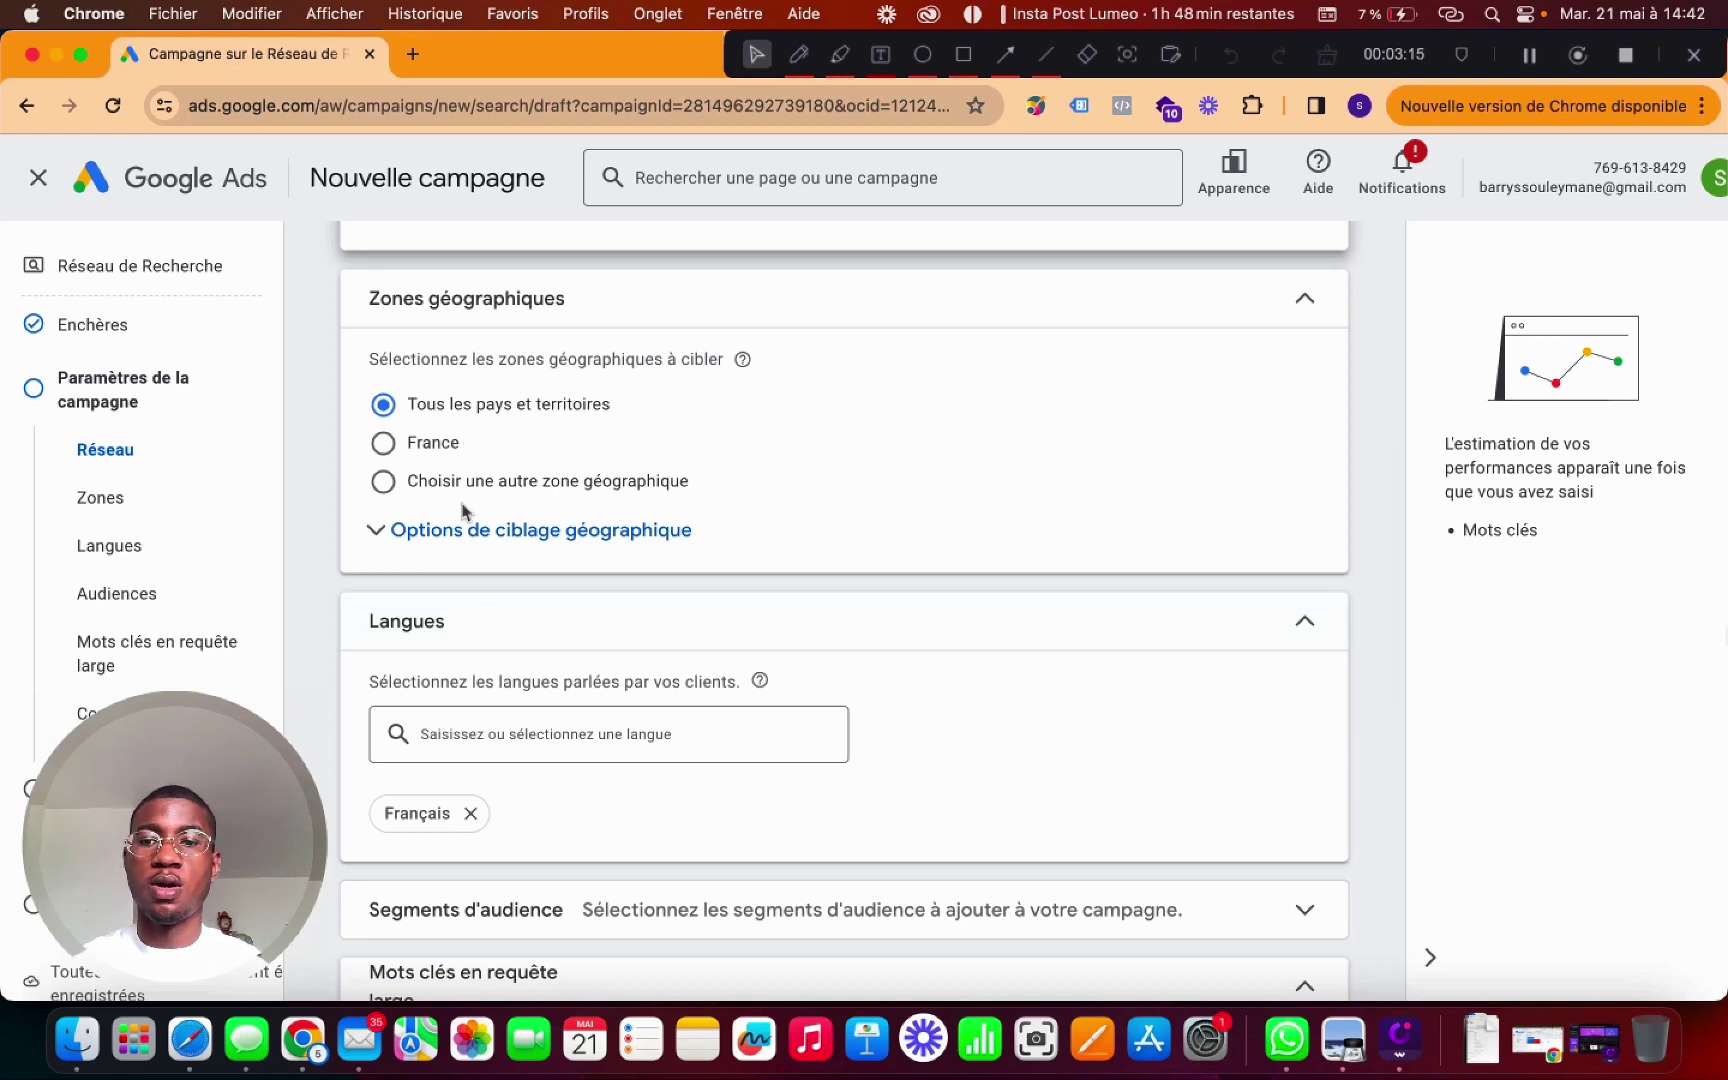
click(510, 534)
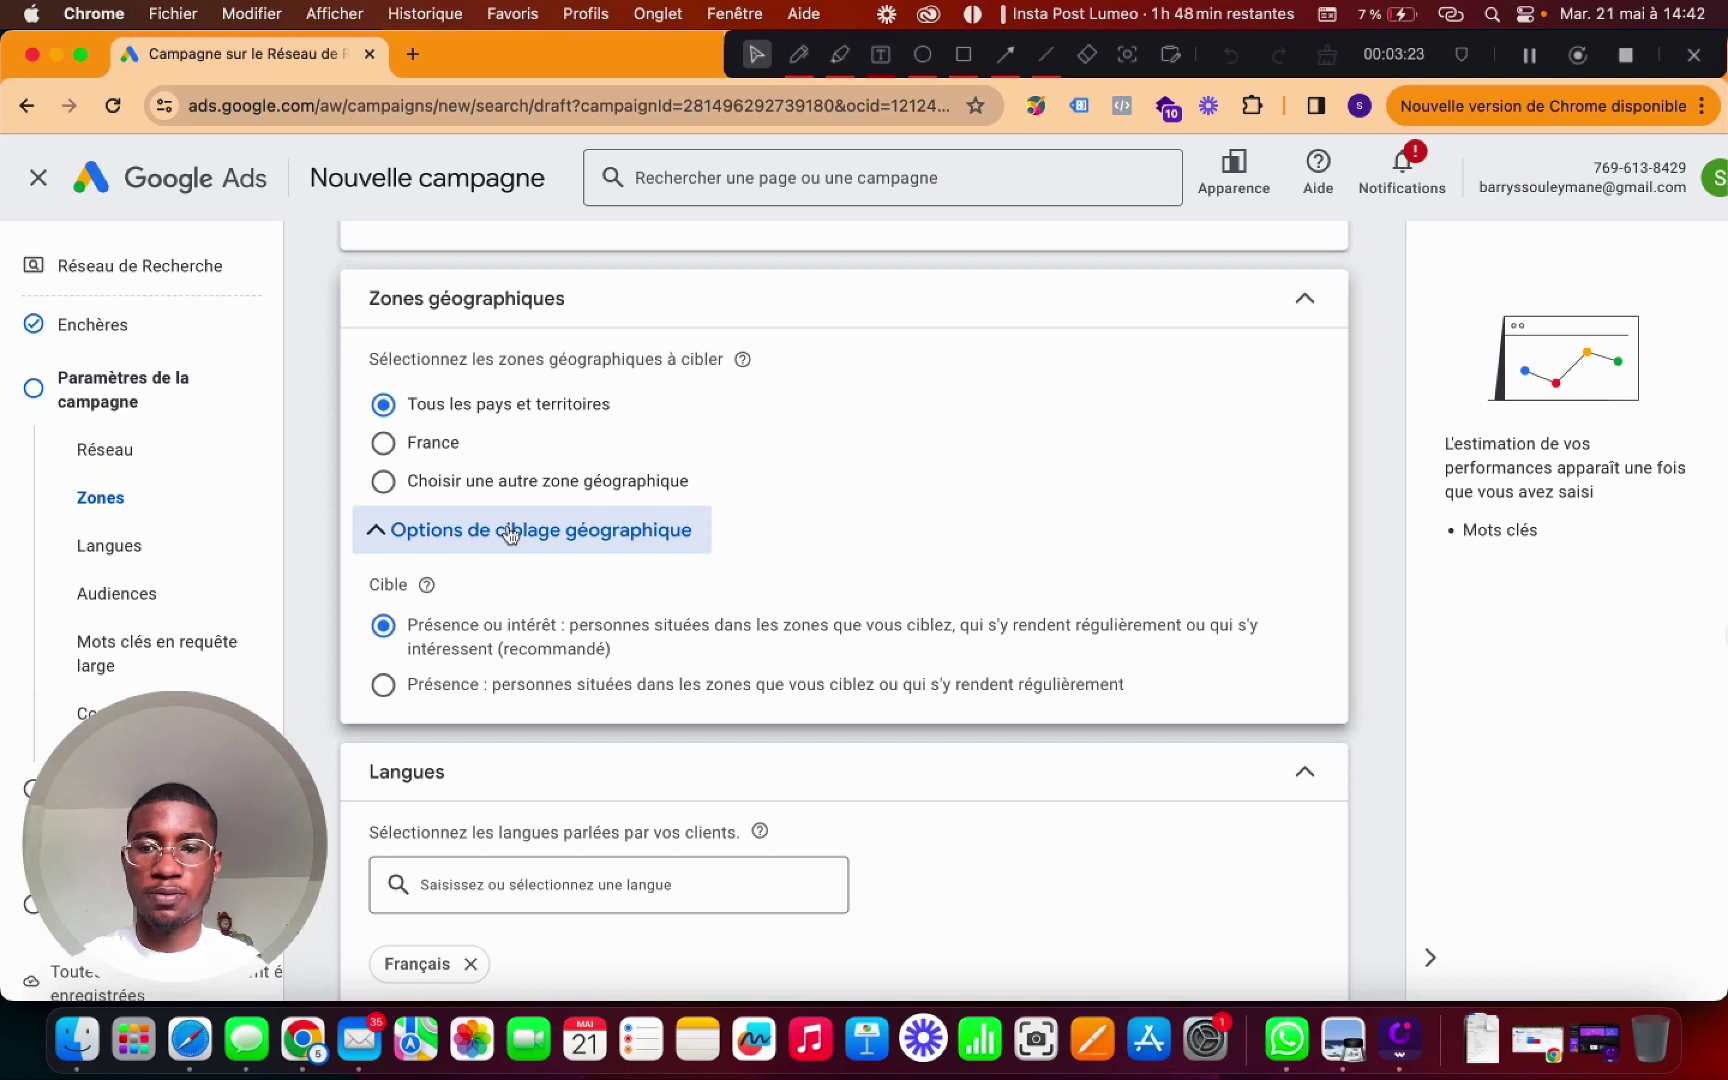
click(499, 488)
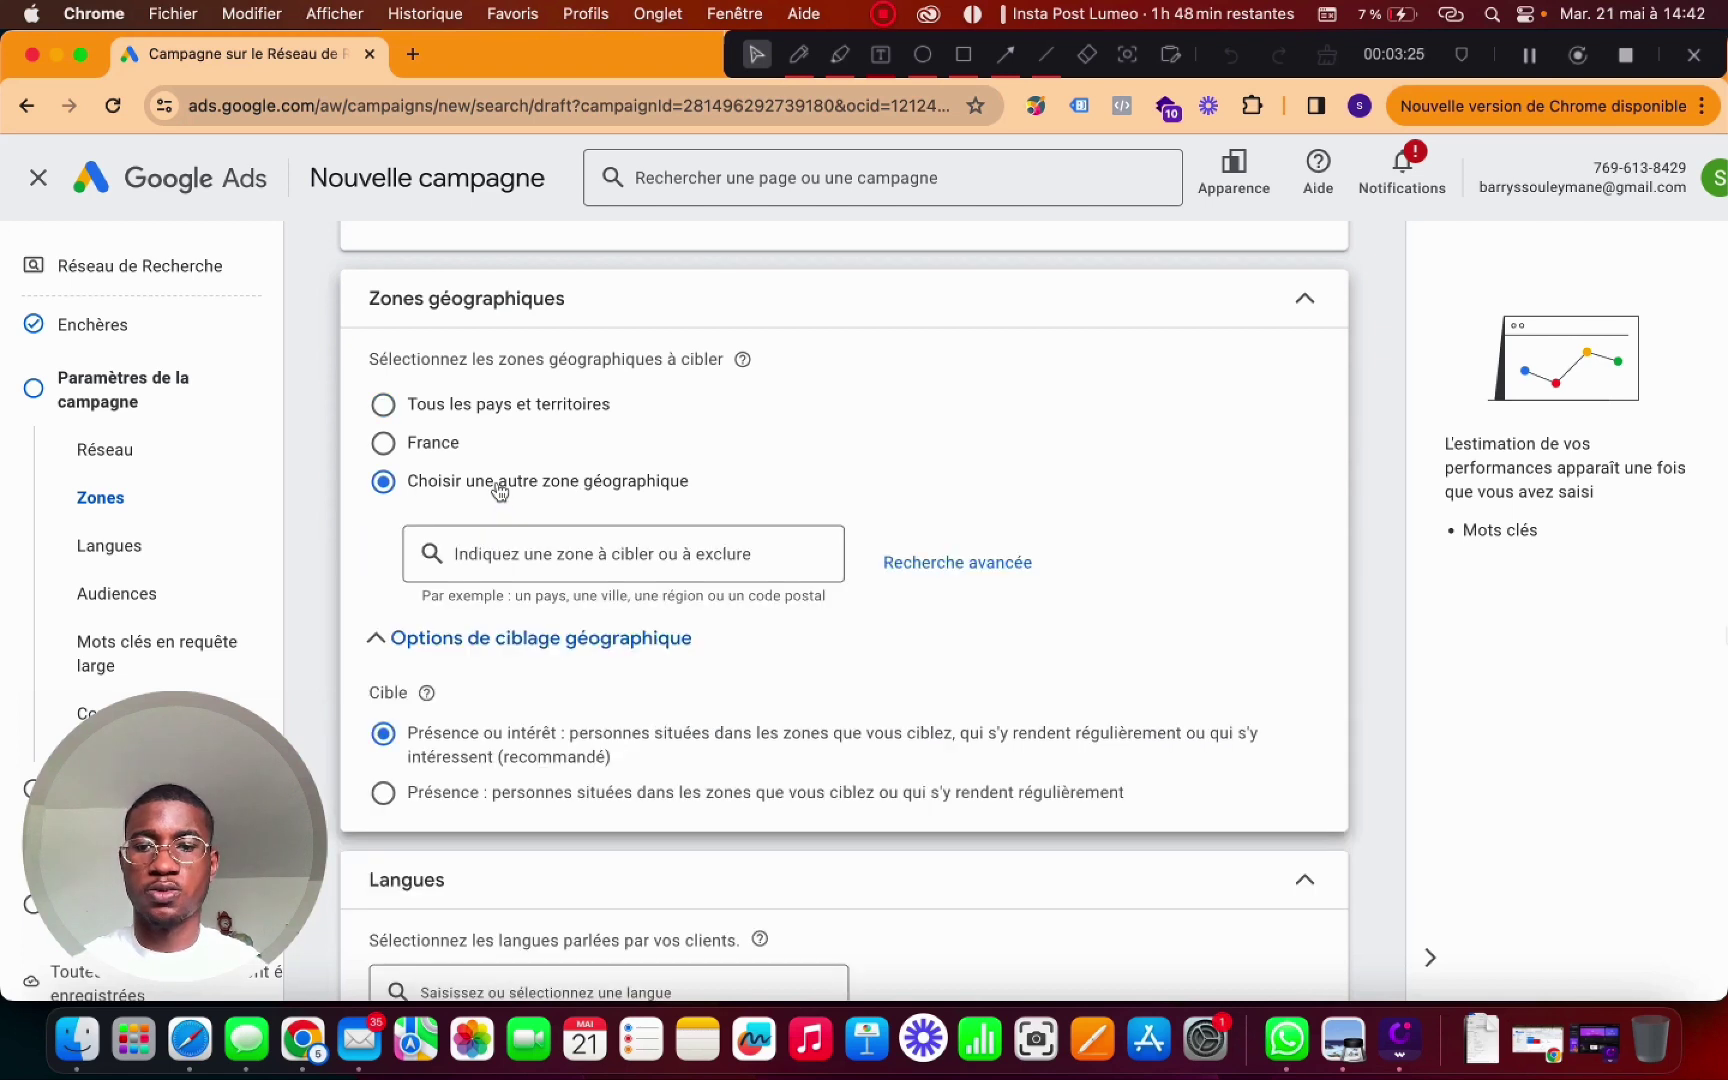
click(629, 551)
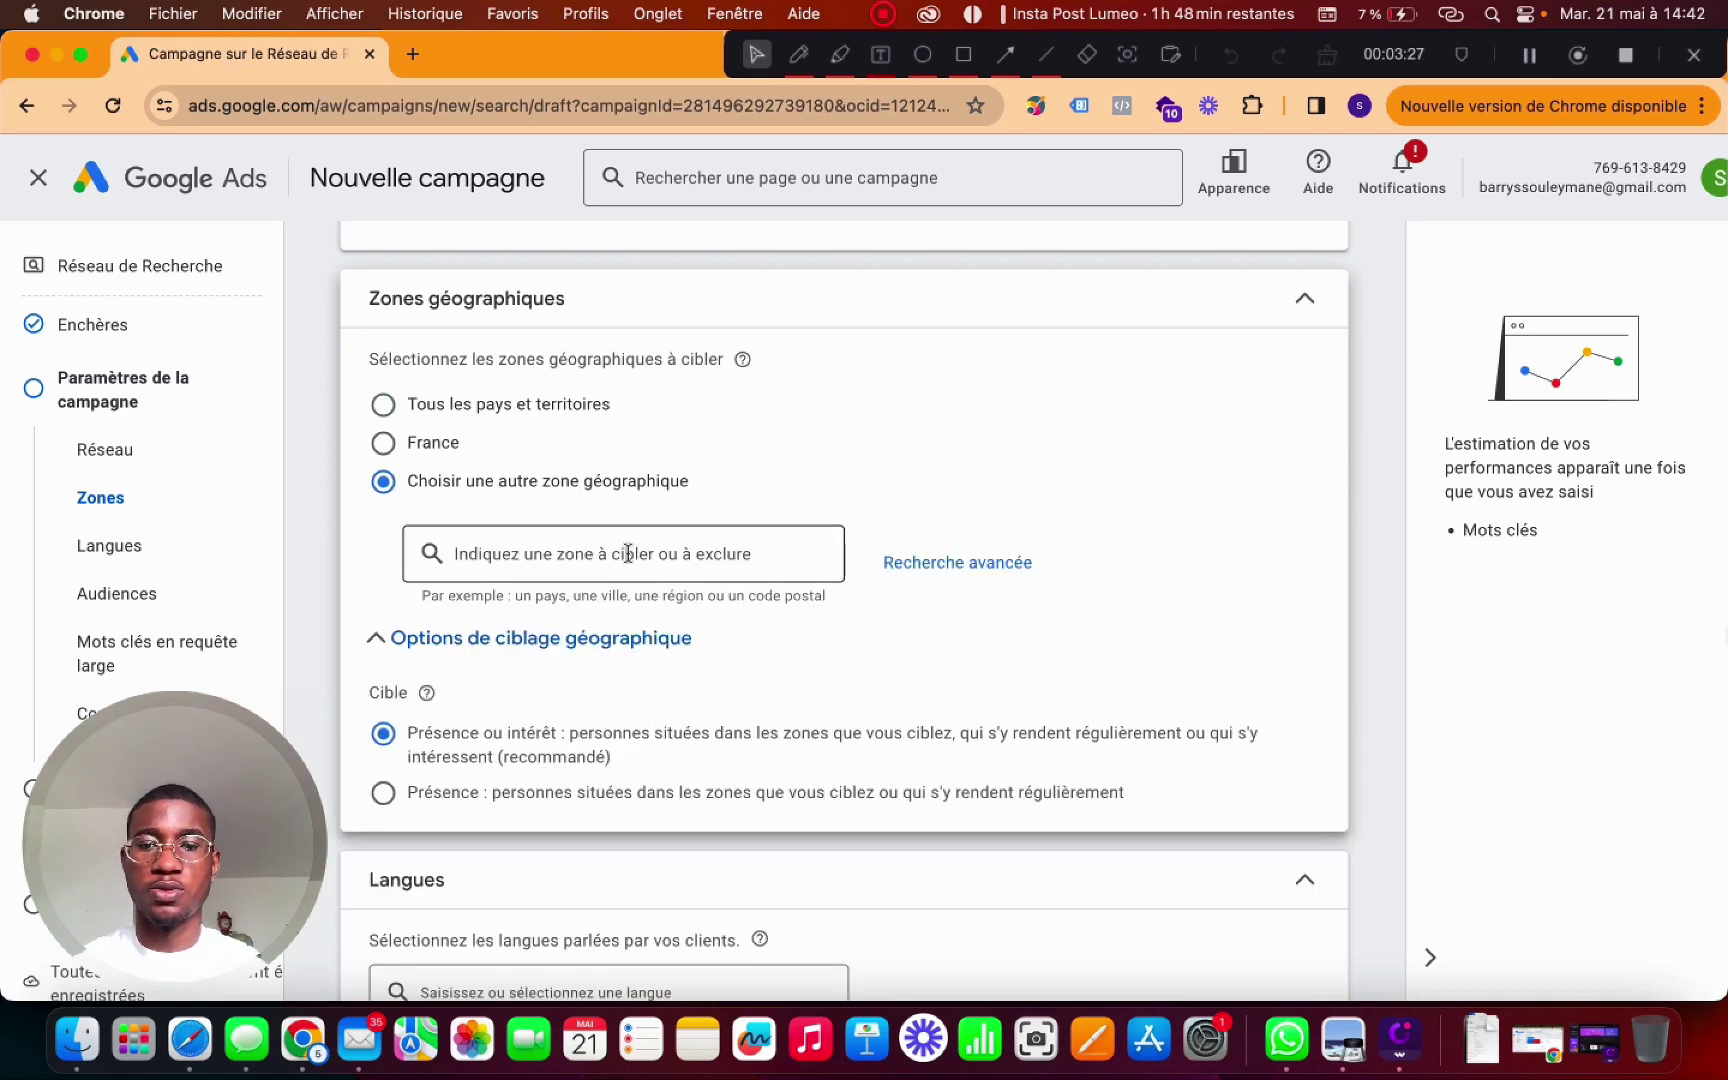
click(968, 563)
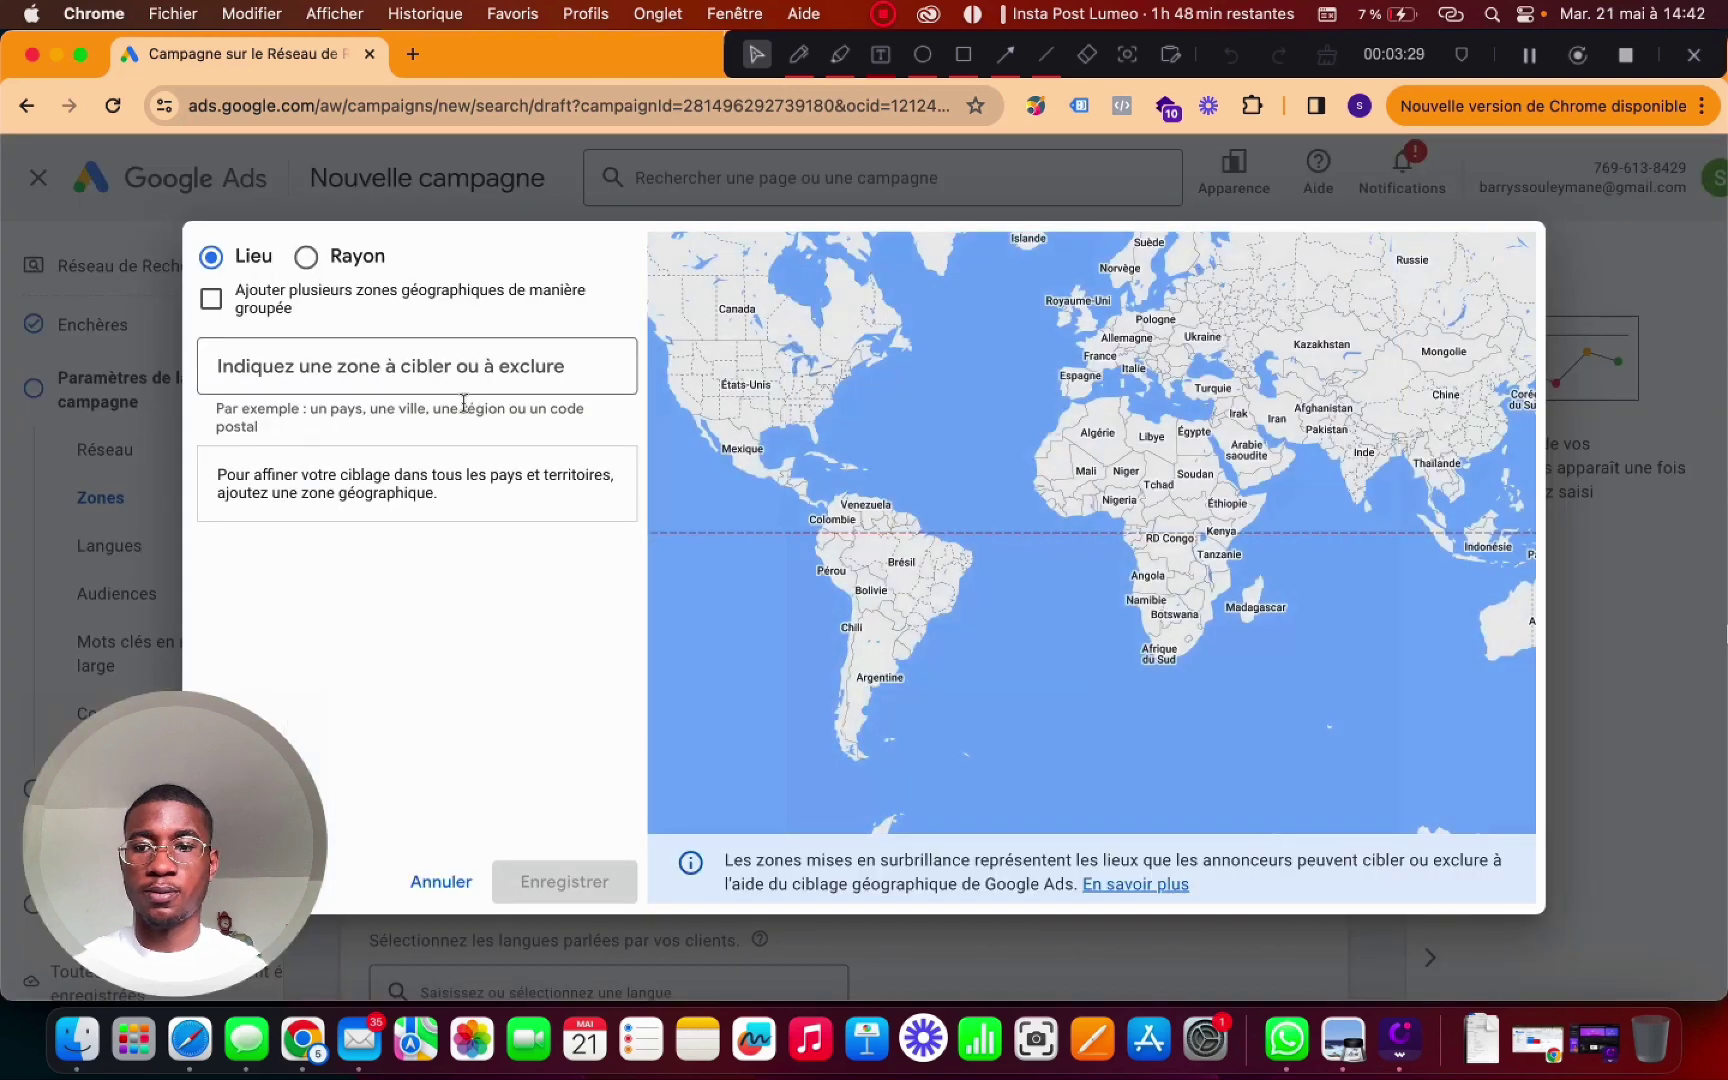
text(val)
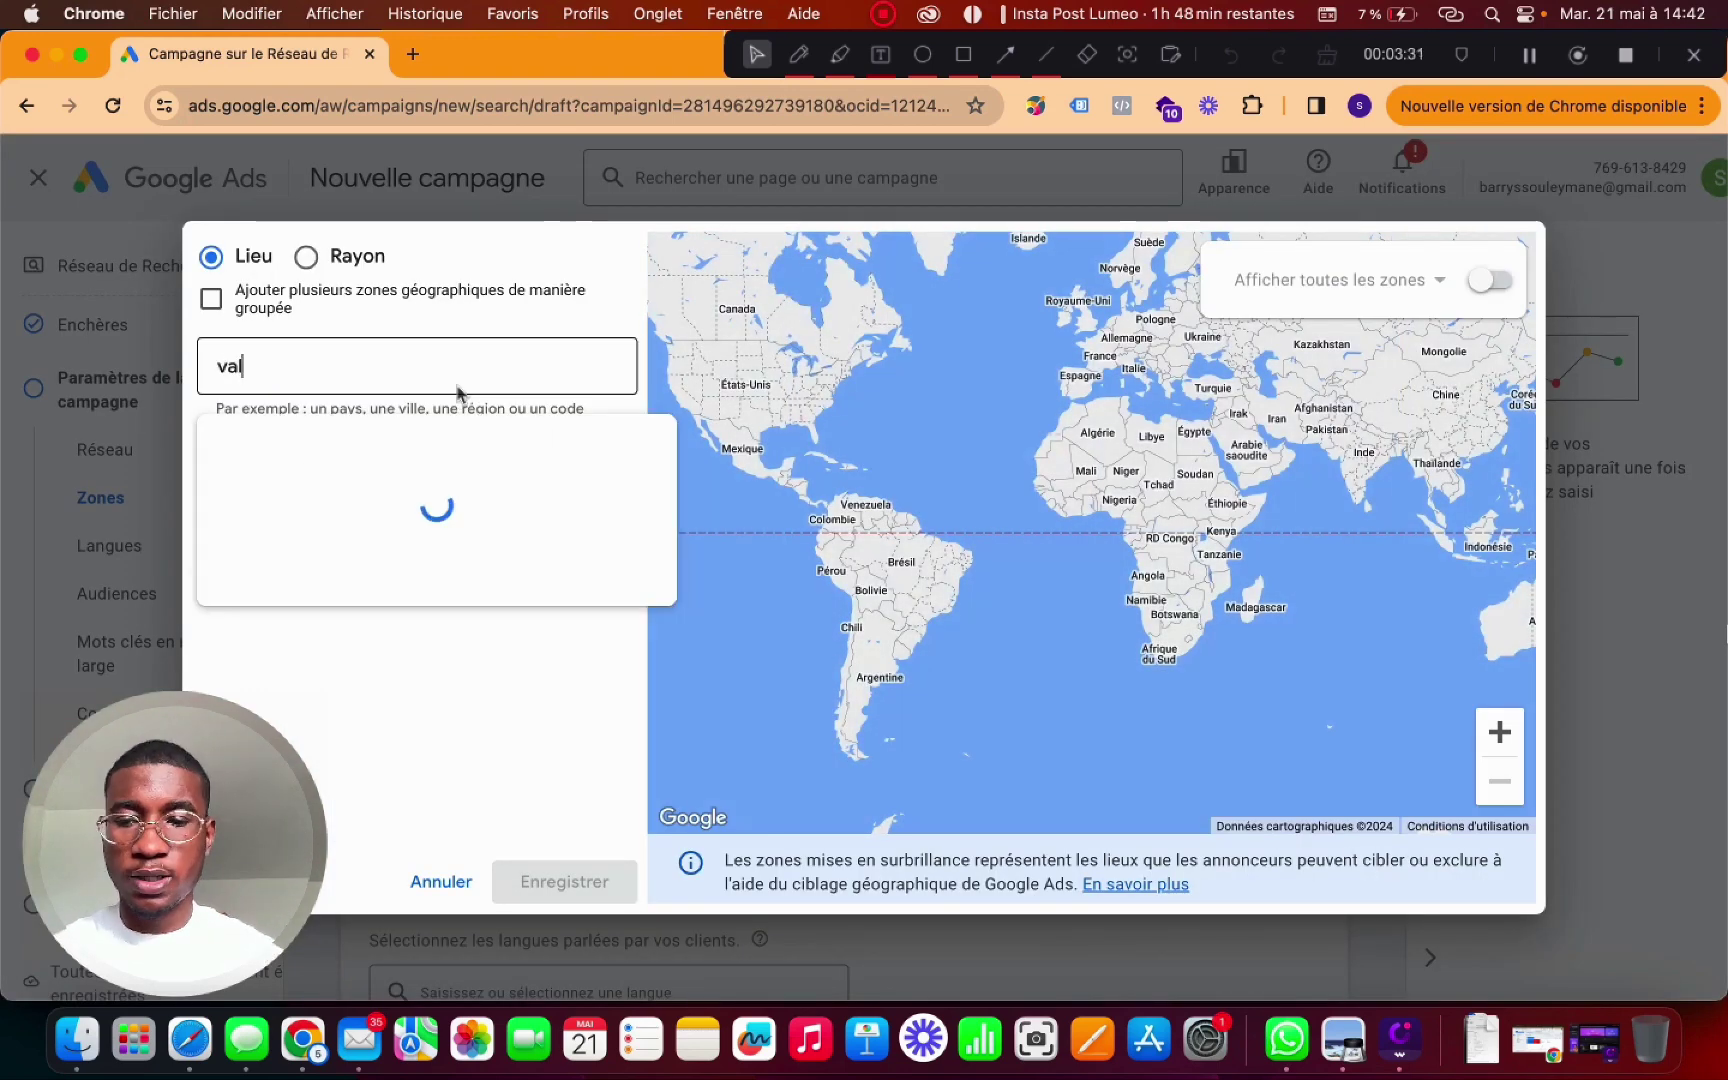
text( de marne)
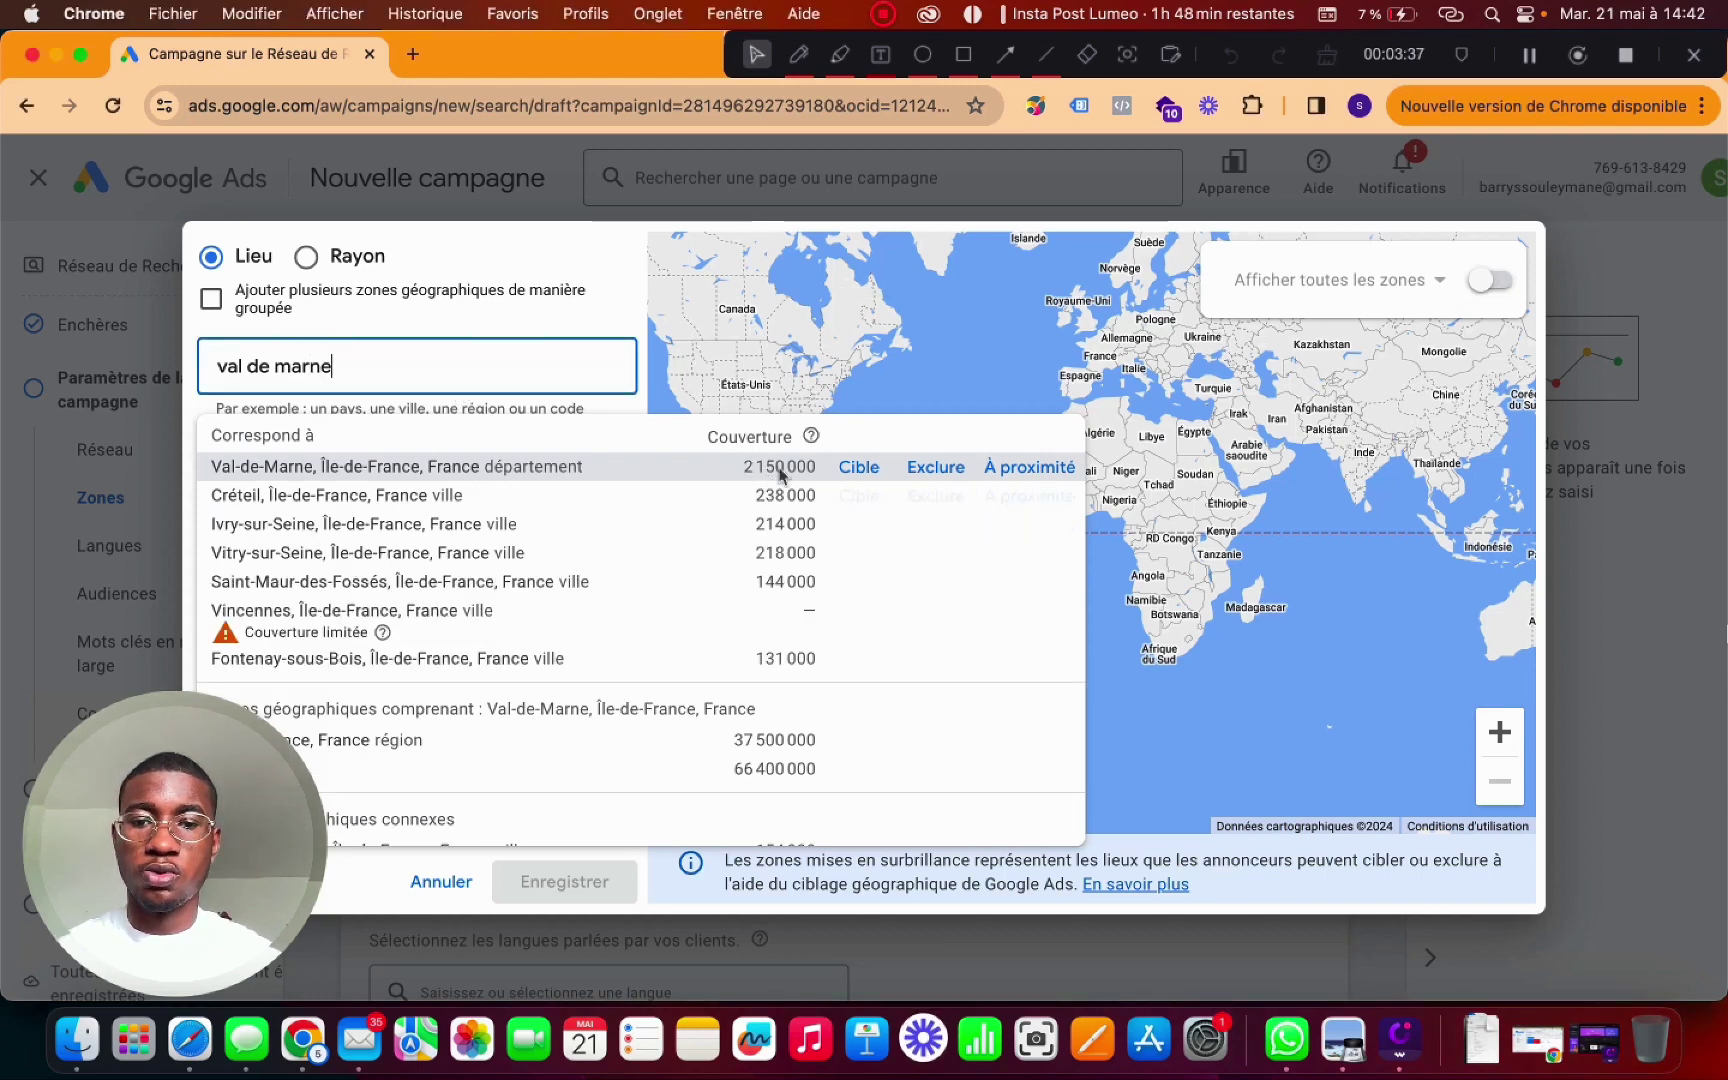
click(858, 467)
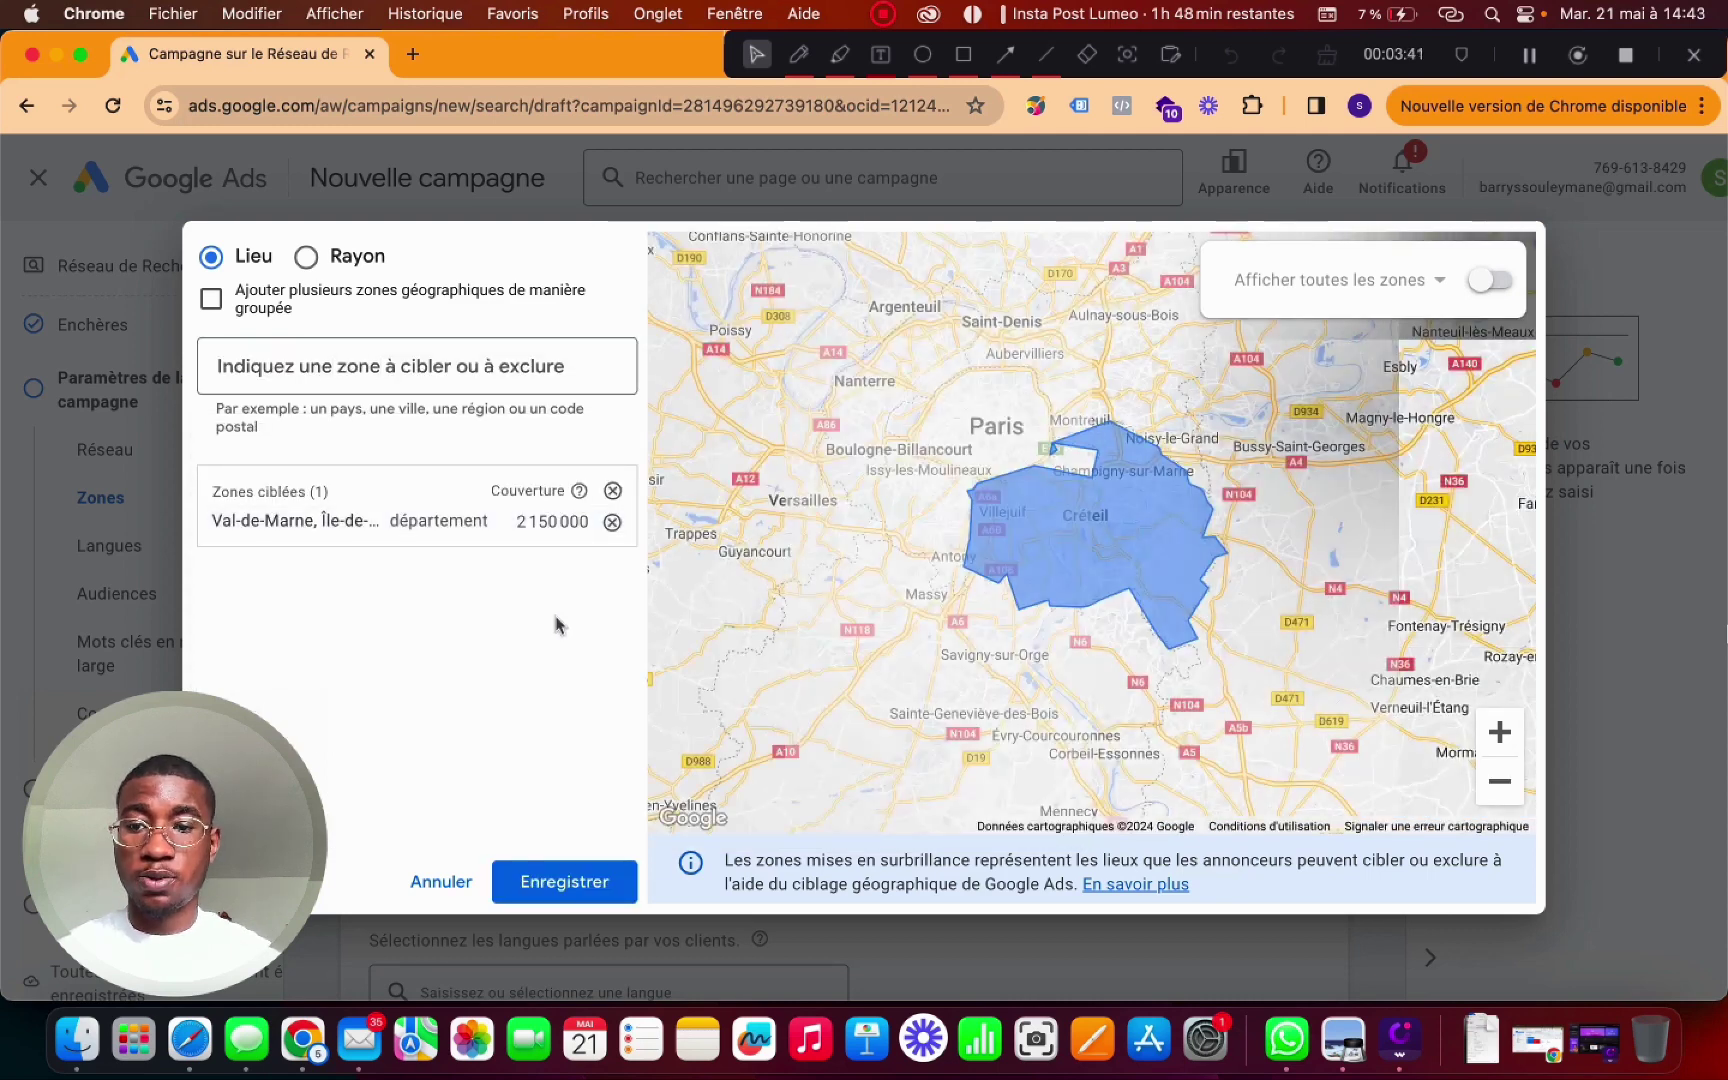
- Exclude the city of Paris, Île-de-France, save the zones, and set the geographic targeting option to "Présence"
click(512, 365)
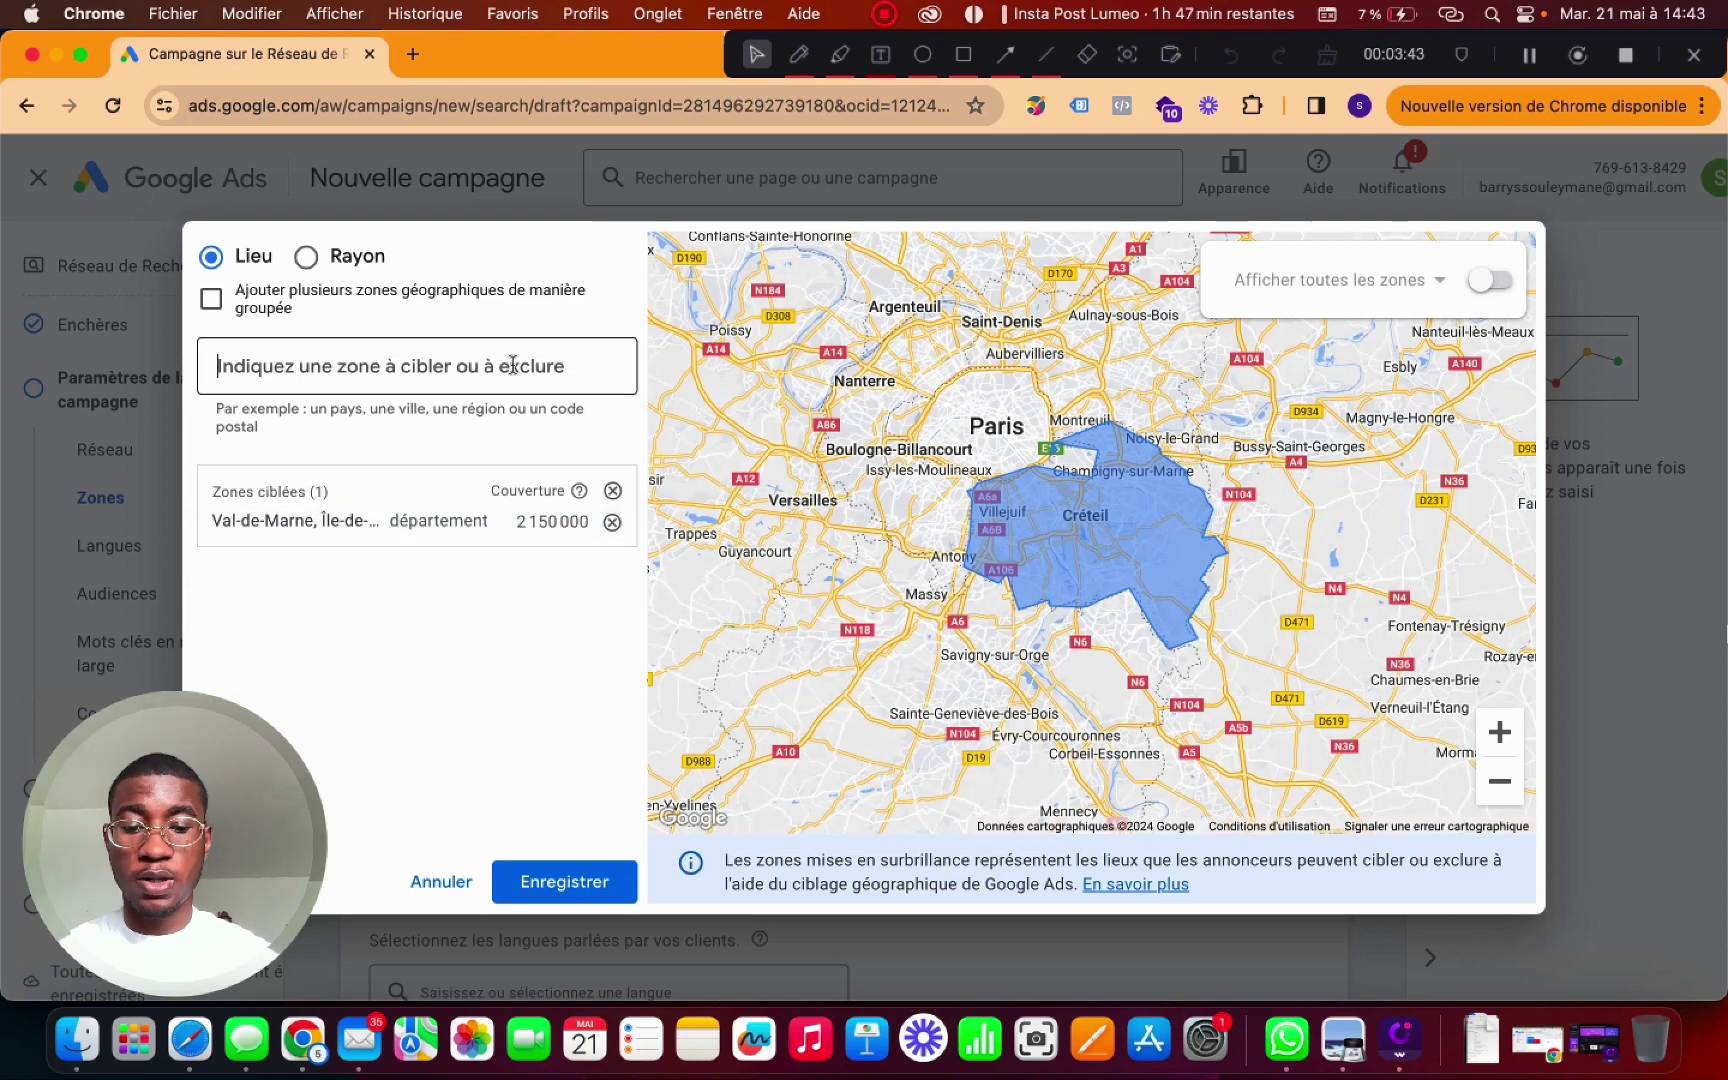
text(pari)
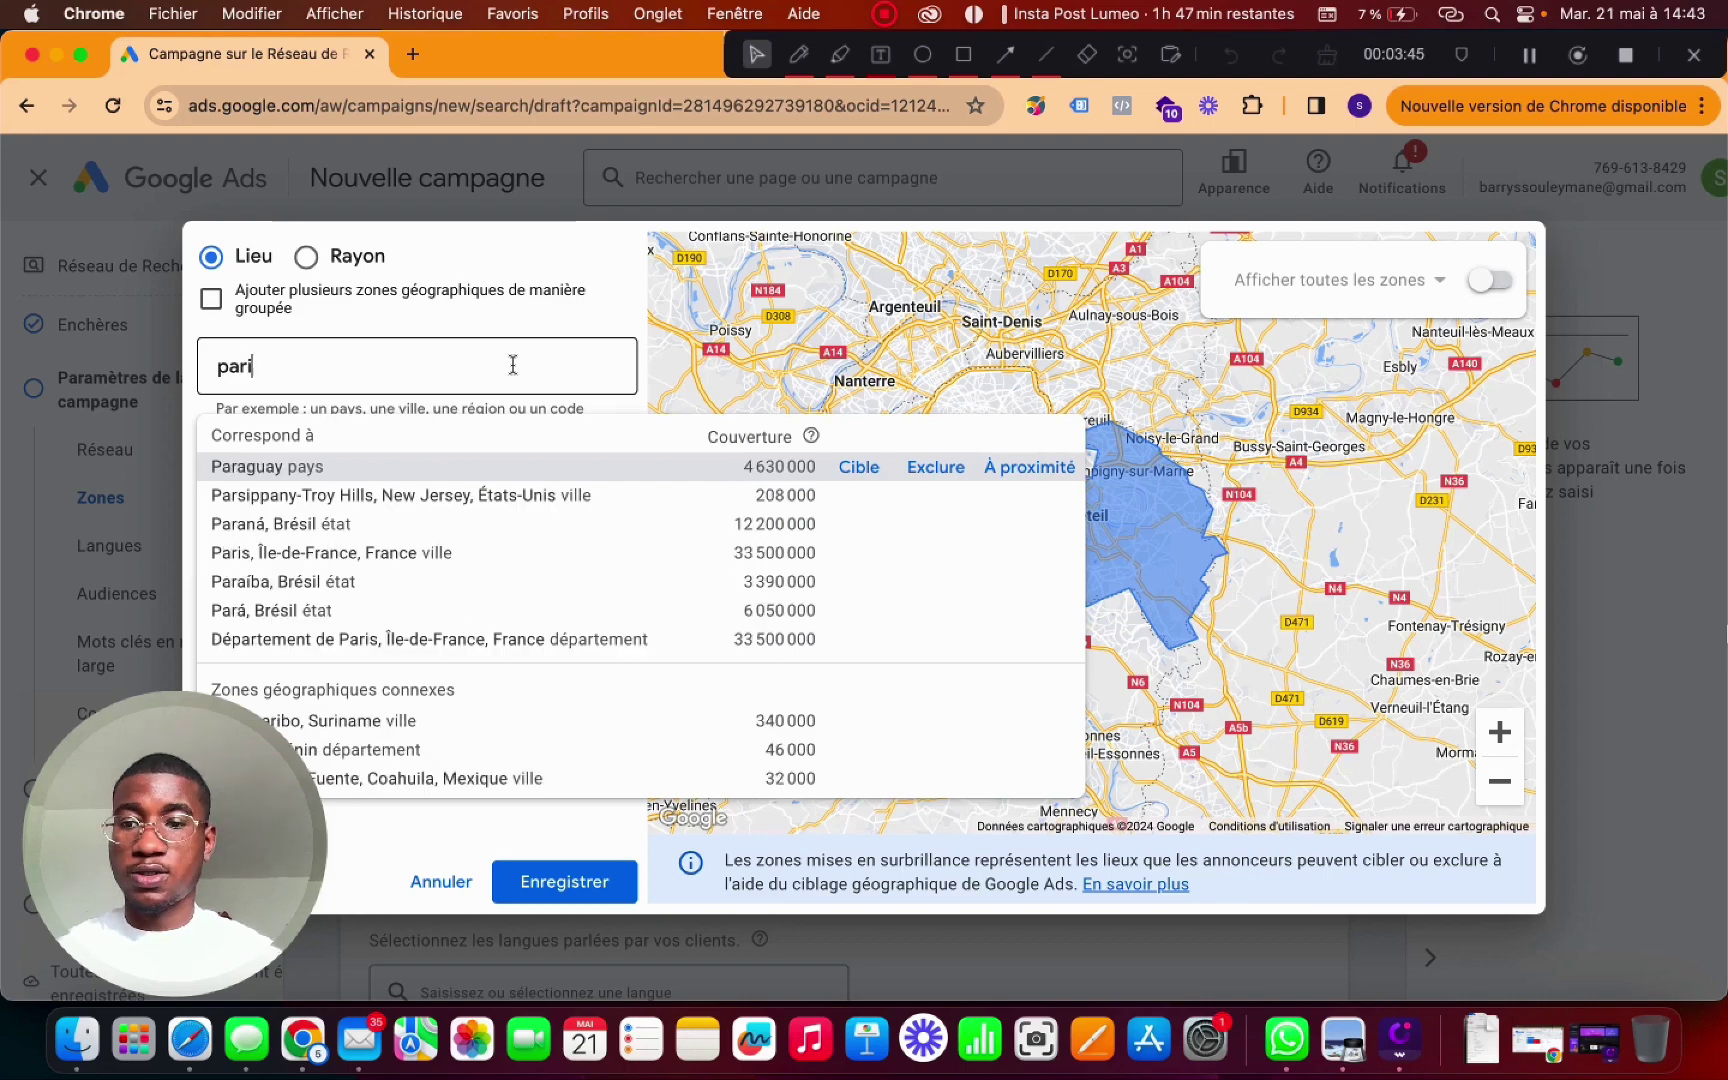
text(s)
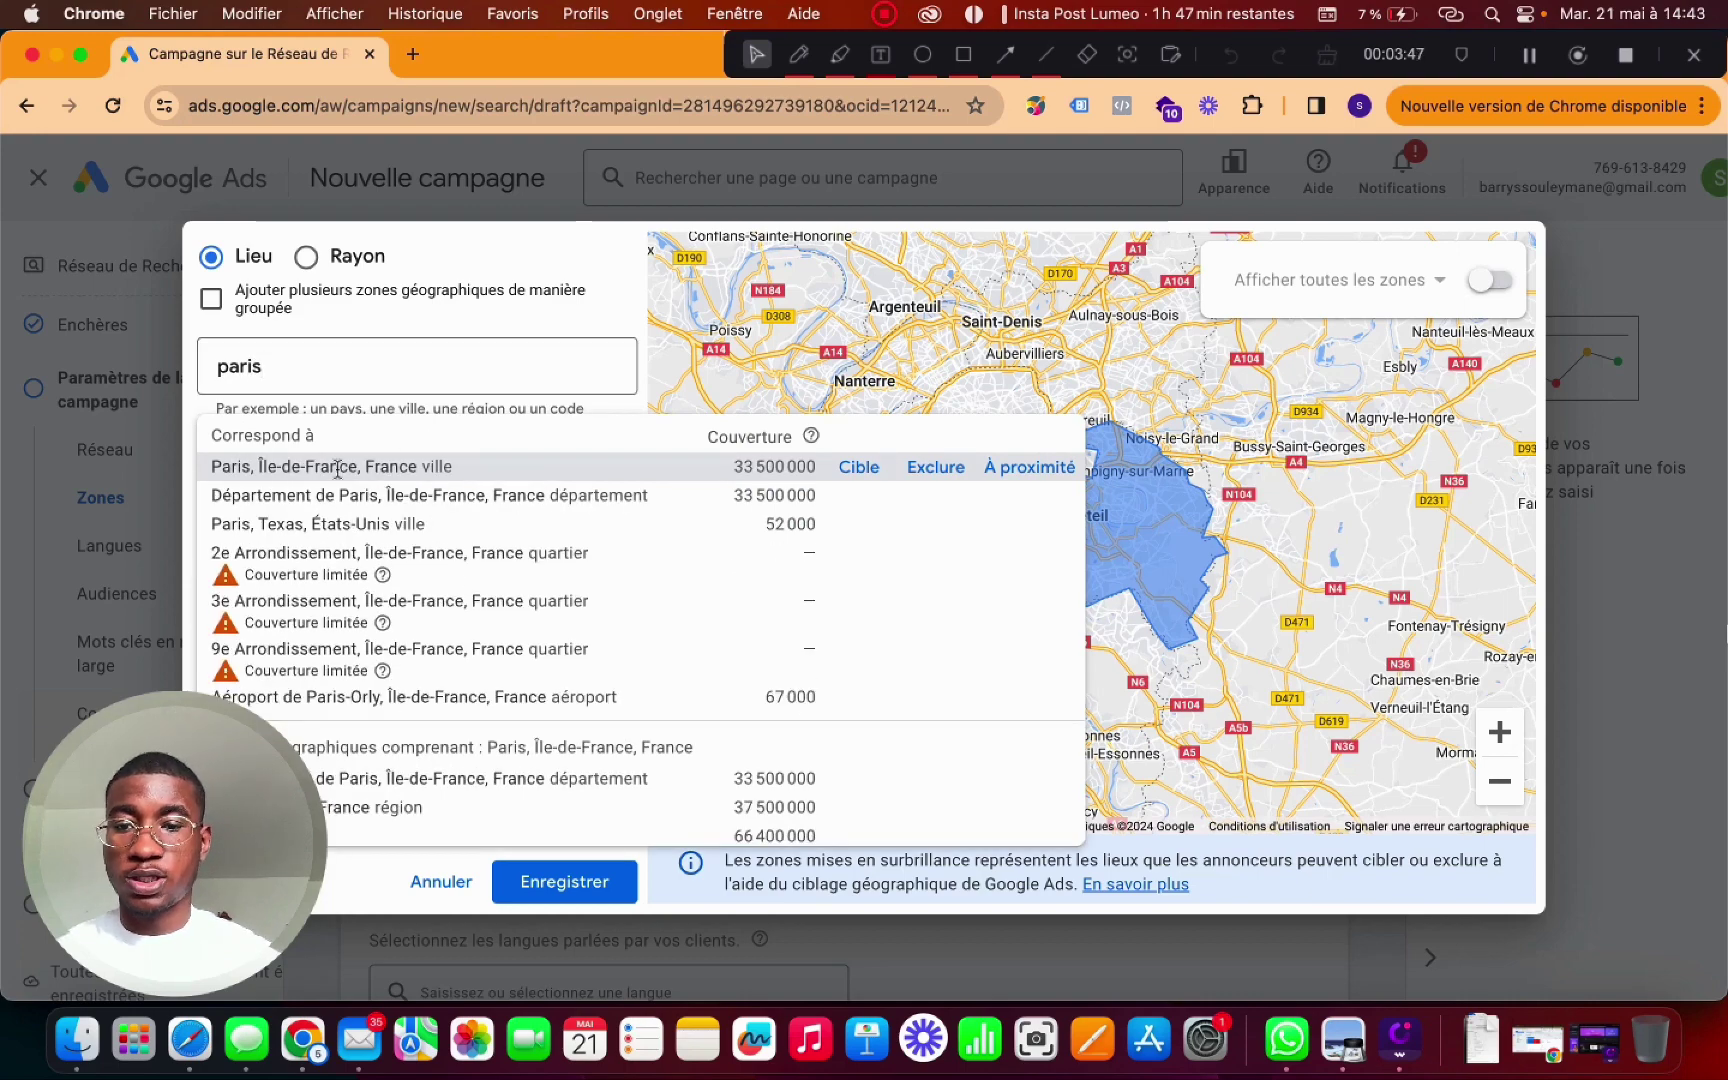
click(935, 467)
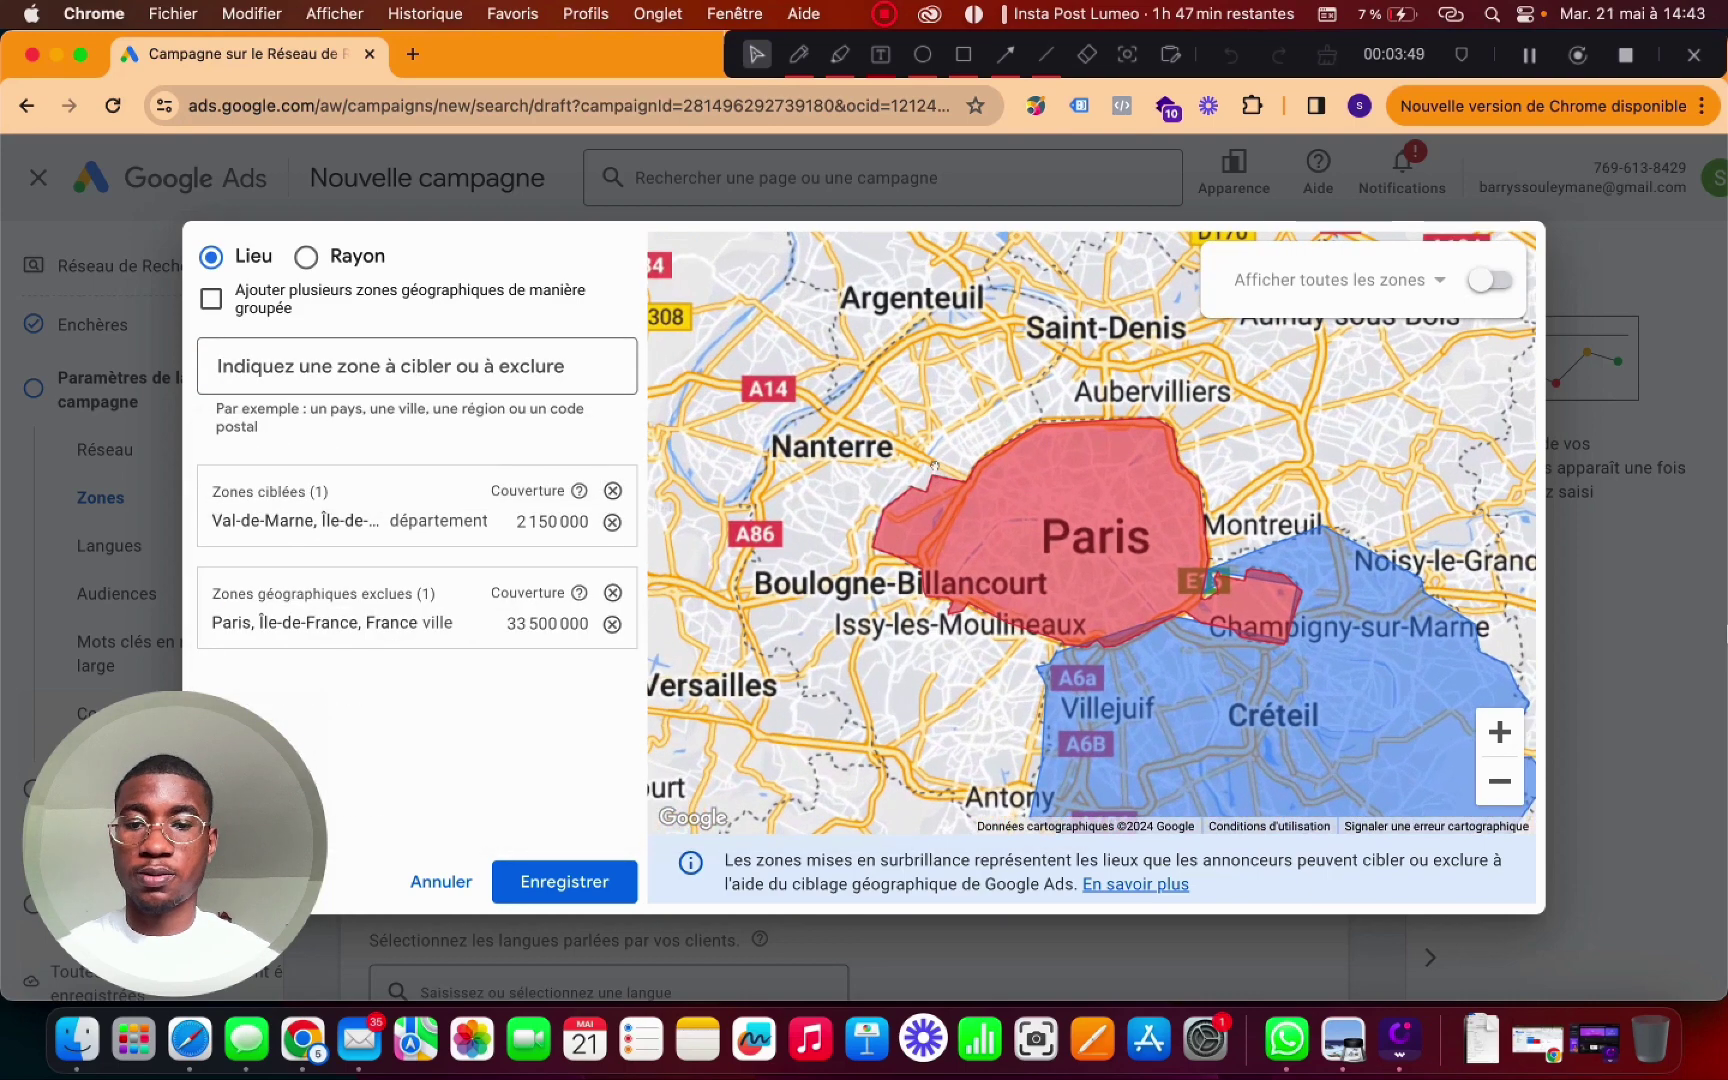
click(590, 866)
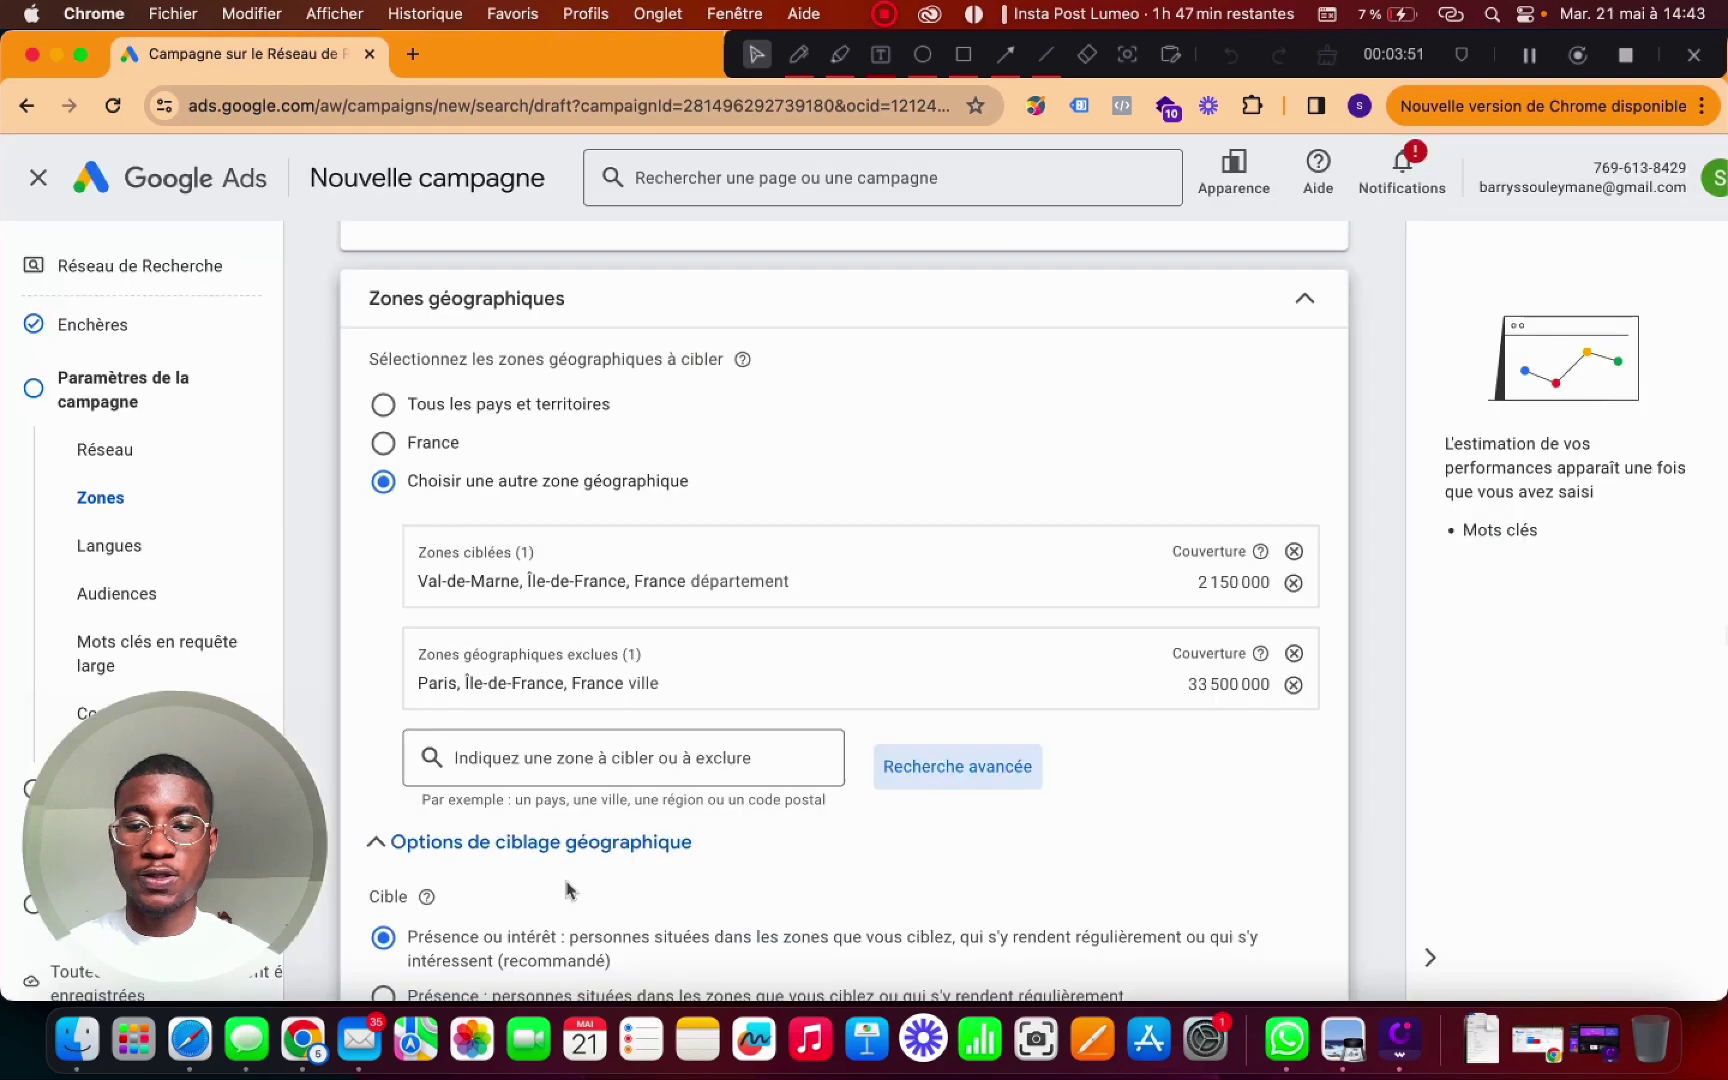
scroll(983, 766, down, 3)
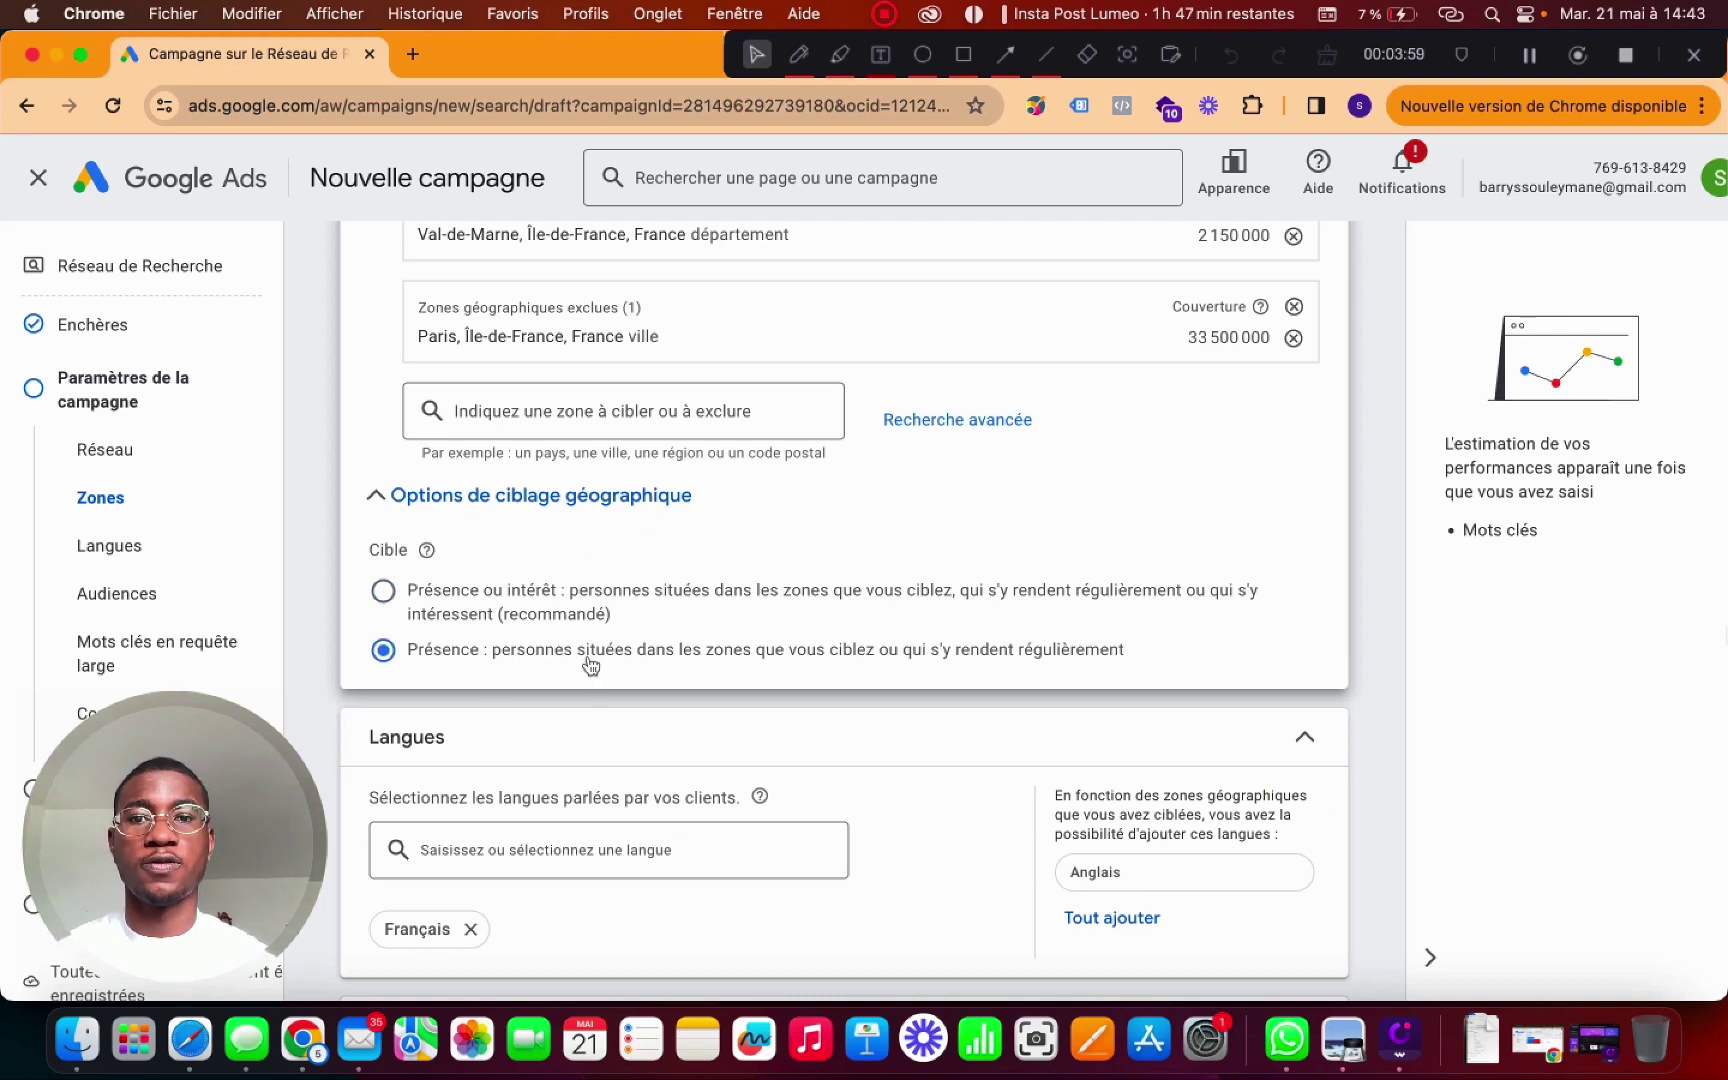
- Open the ad schedule among the additional campaign settings and set its days to "Du lundi au vendredi"
scroll(600, 680, down, 10)
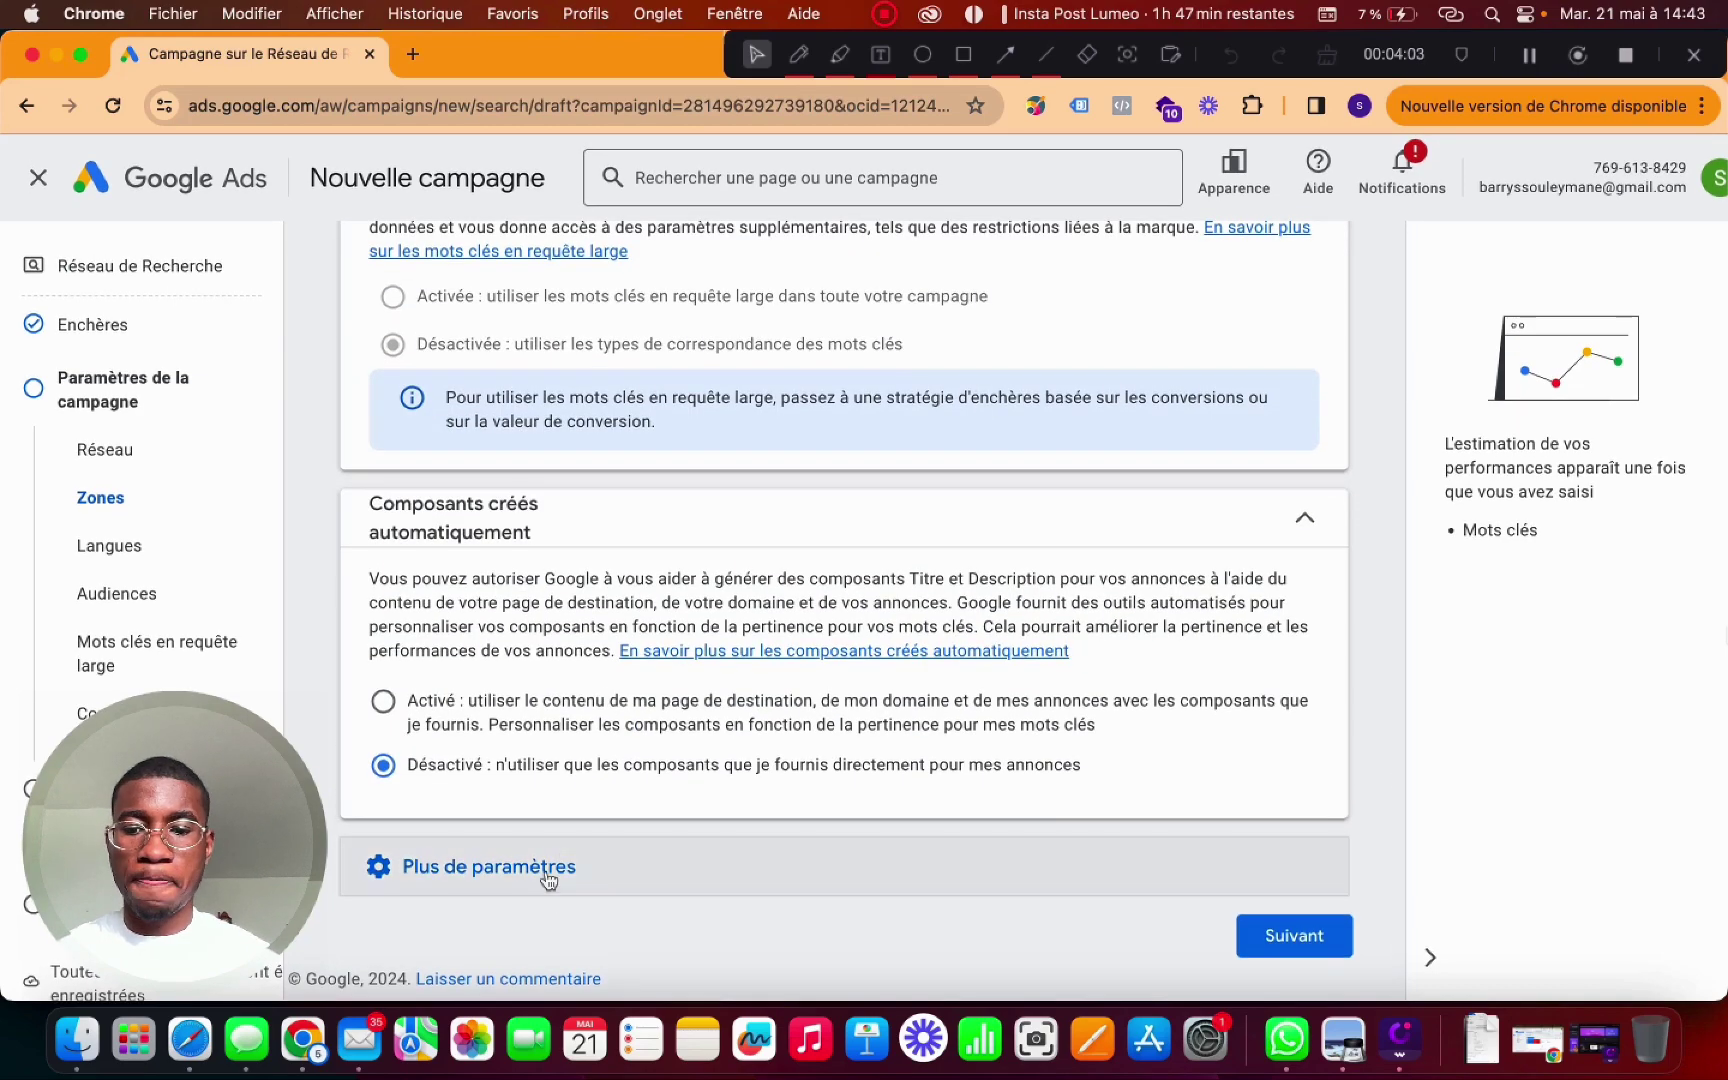
click(548, 876)
scroll(700, 870, down, 3)
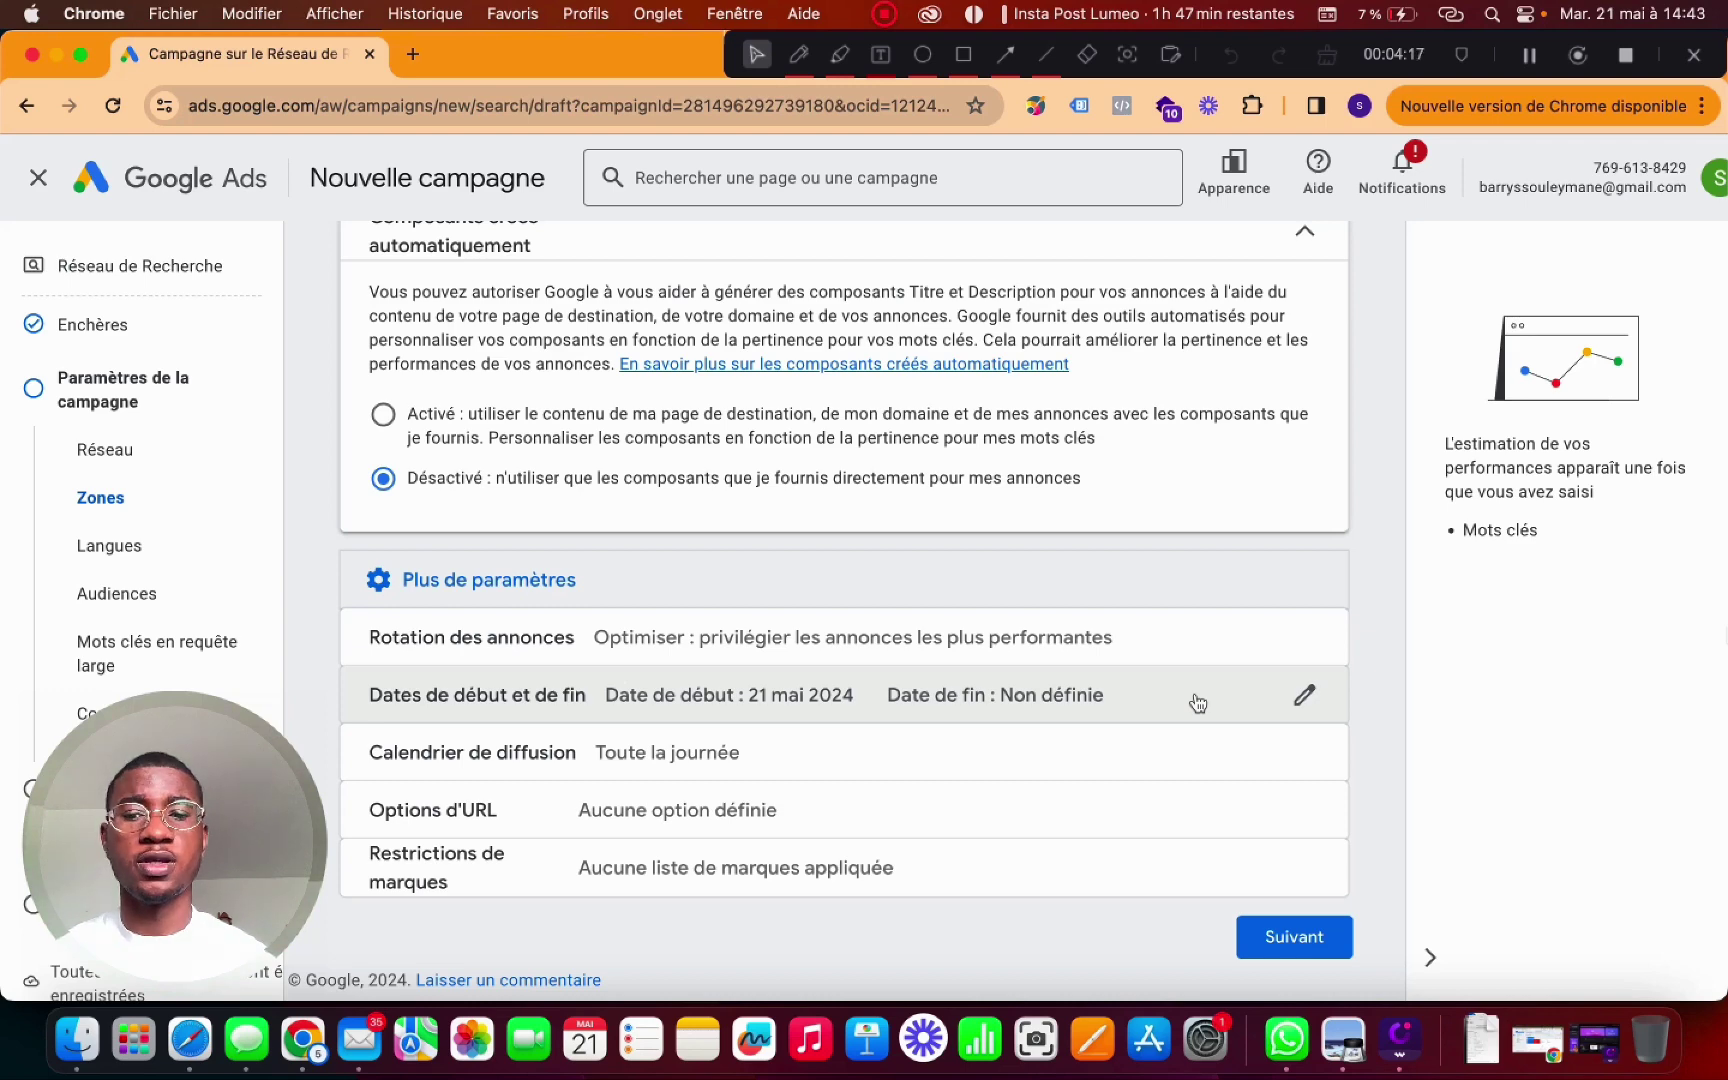
click(820, 748)
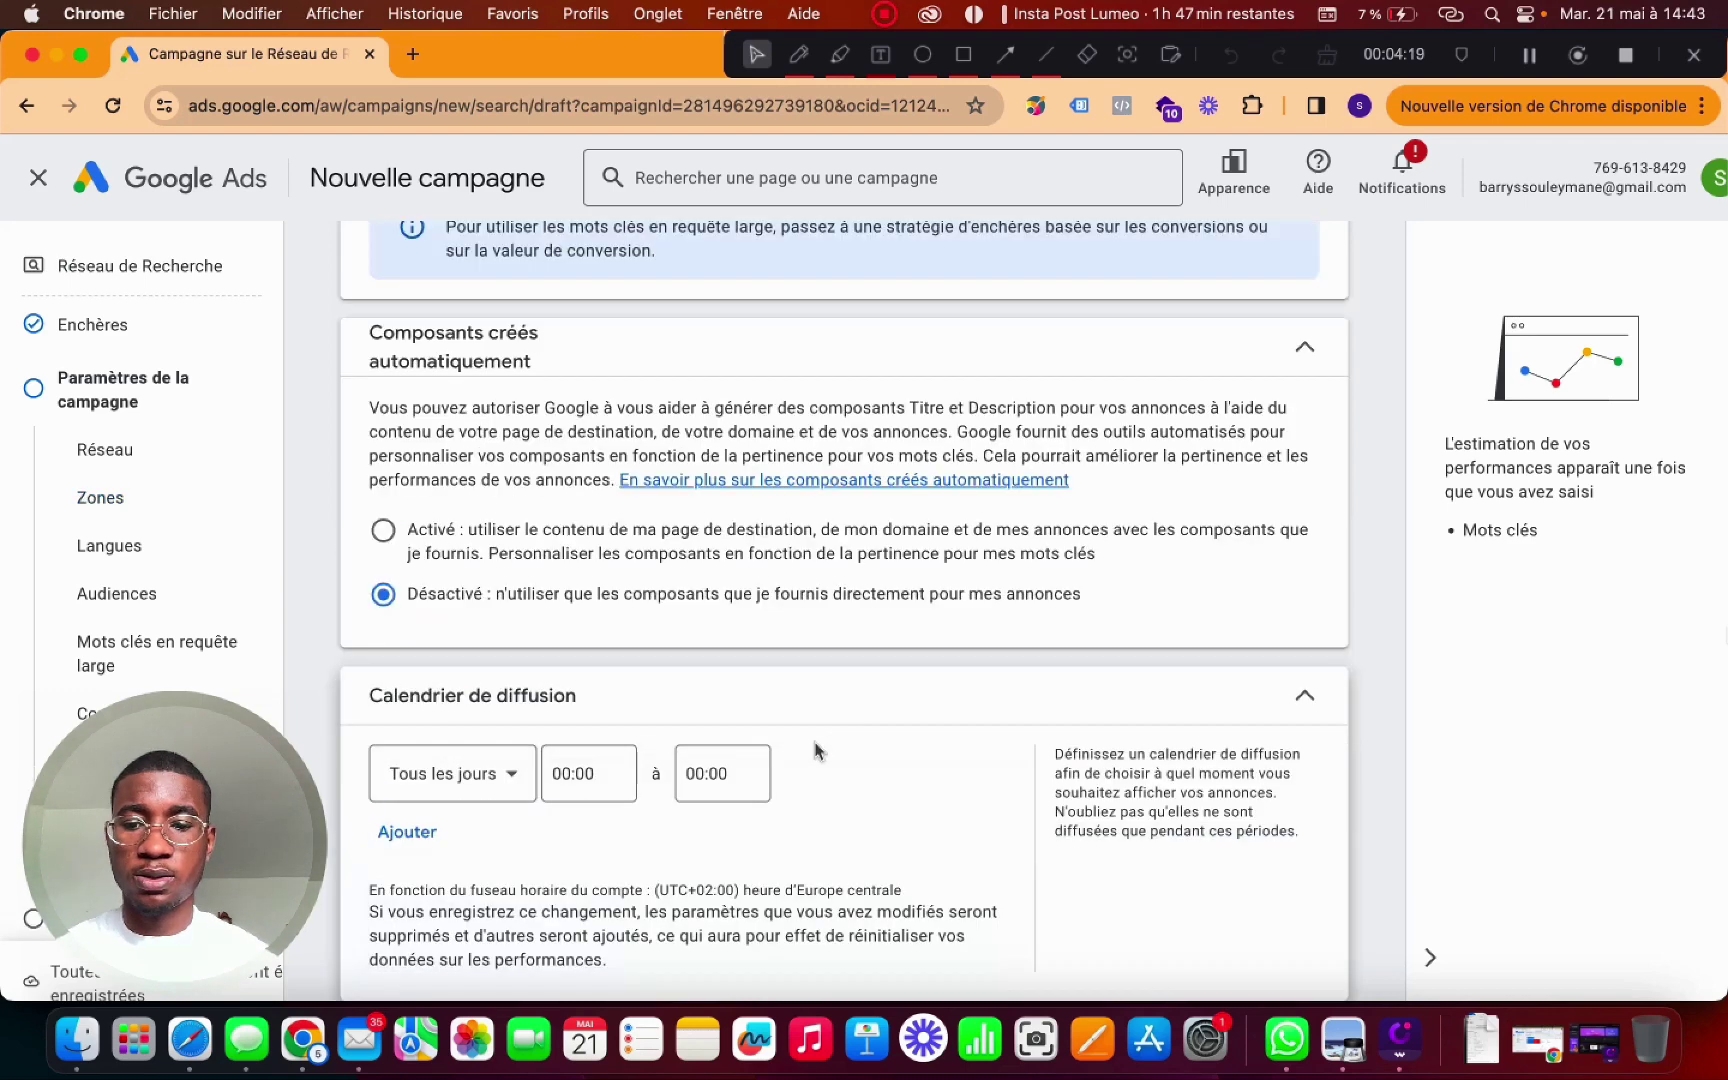
scroll(821, 830, down, 3)
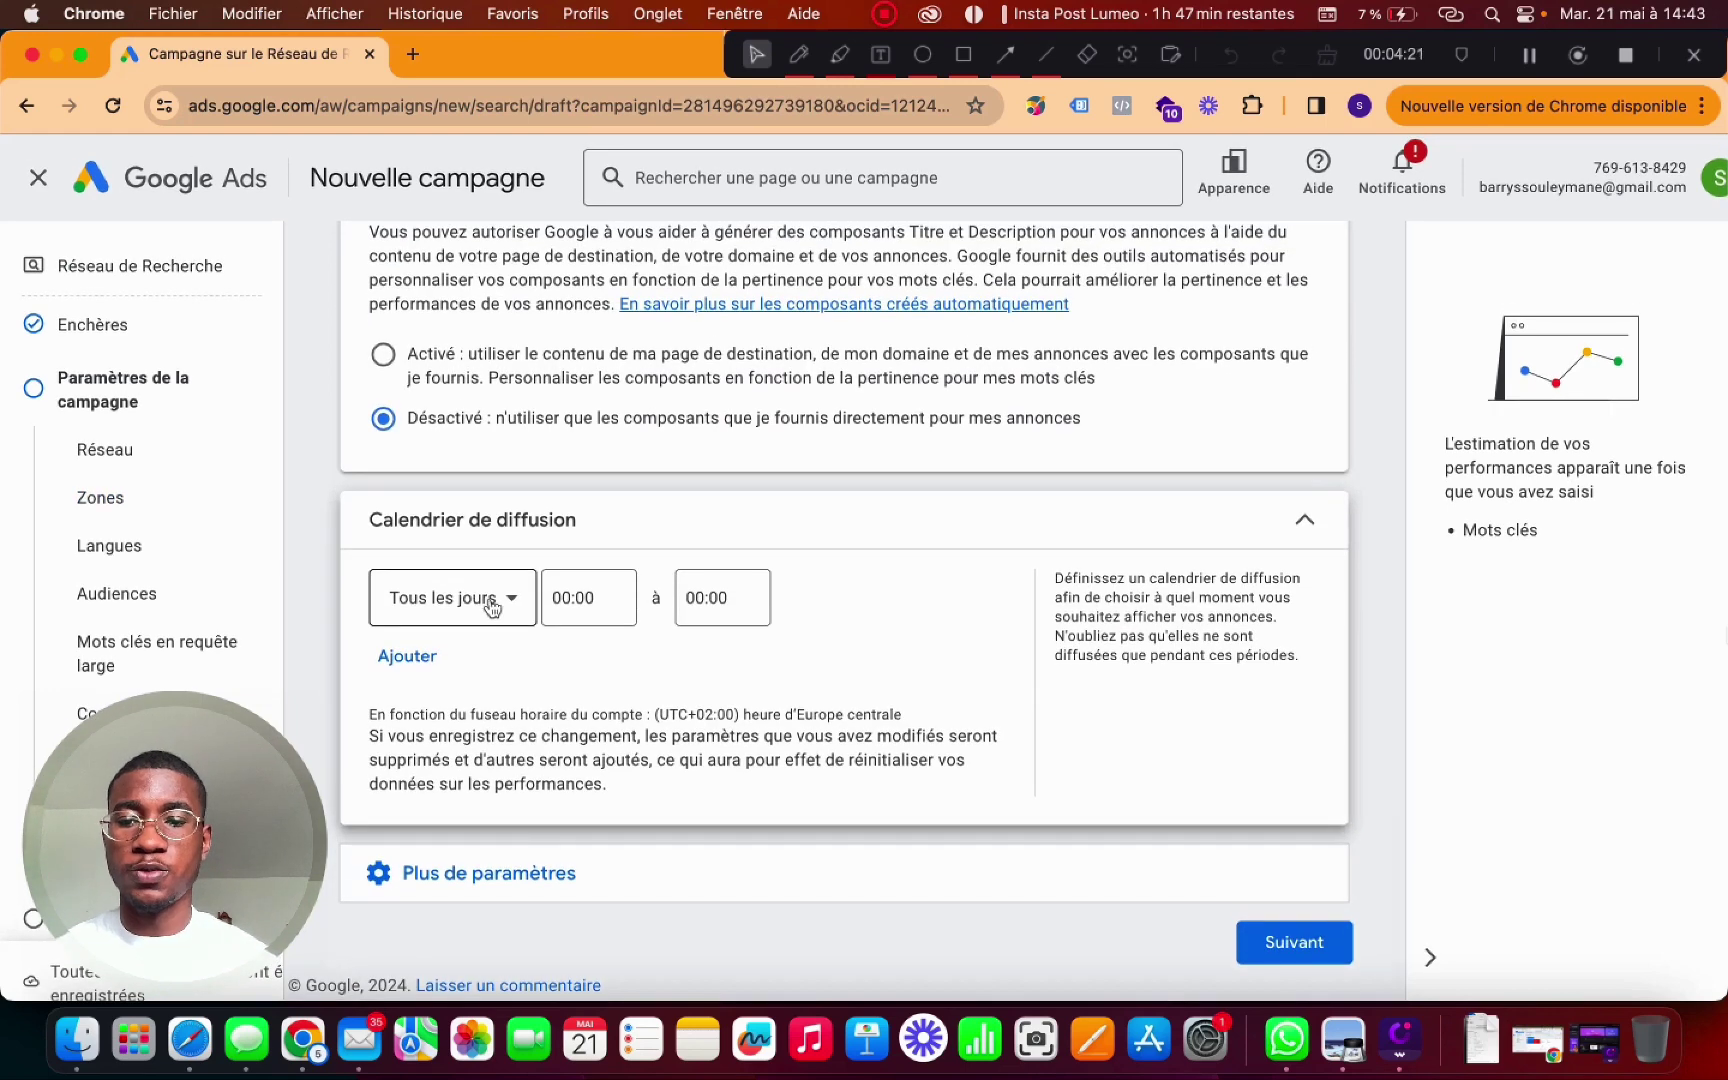
click(490, 607)
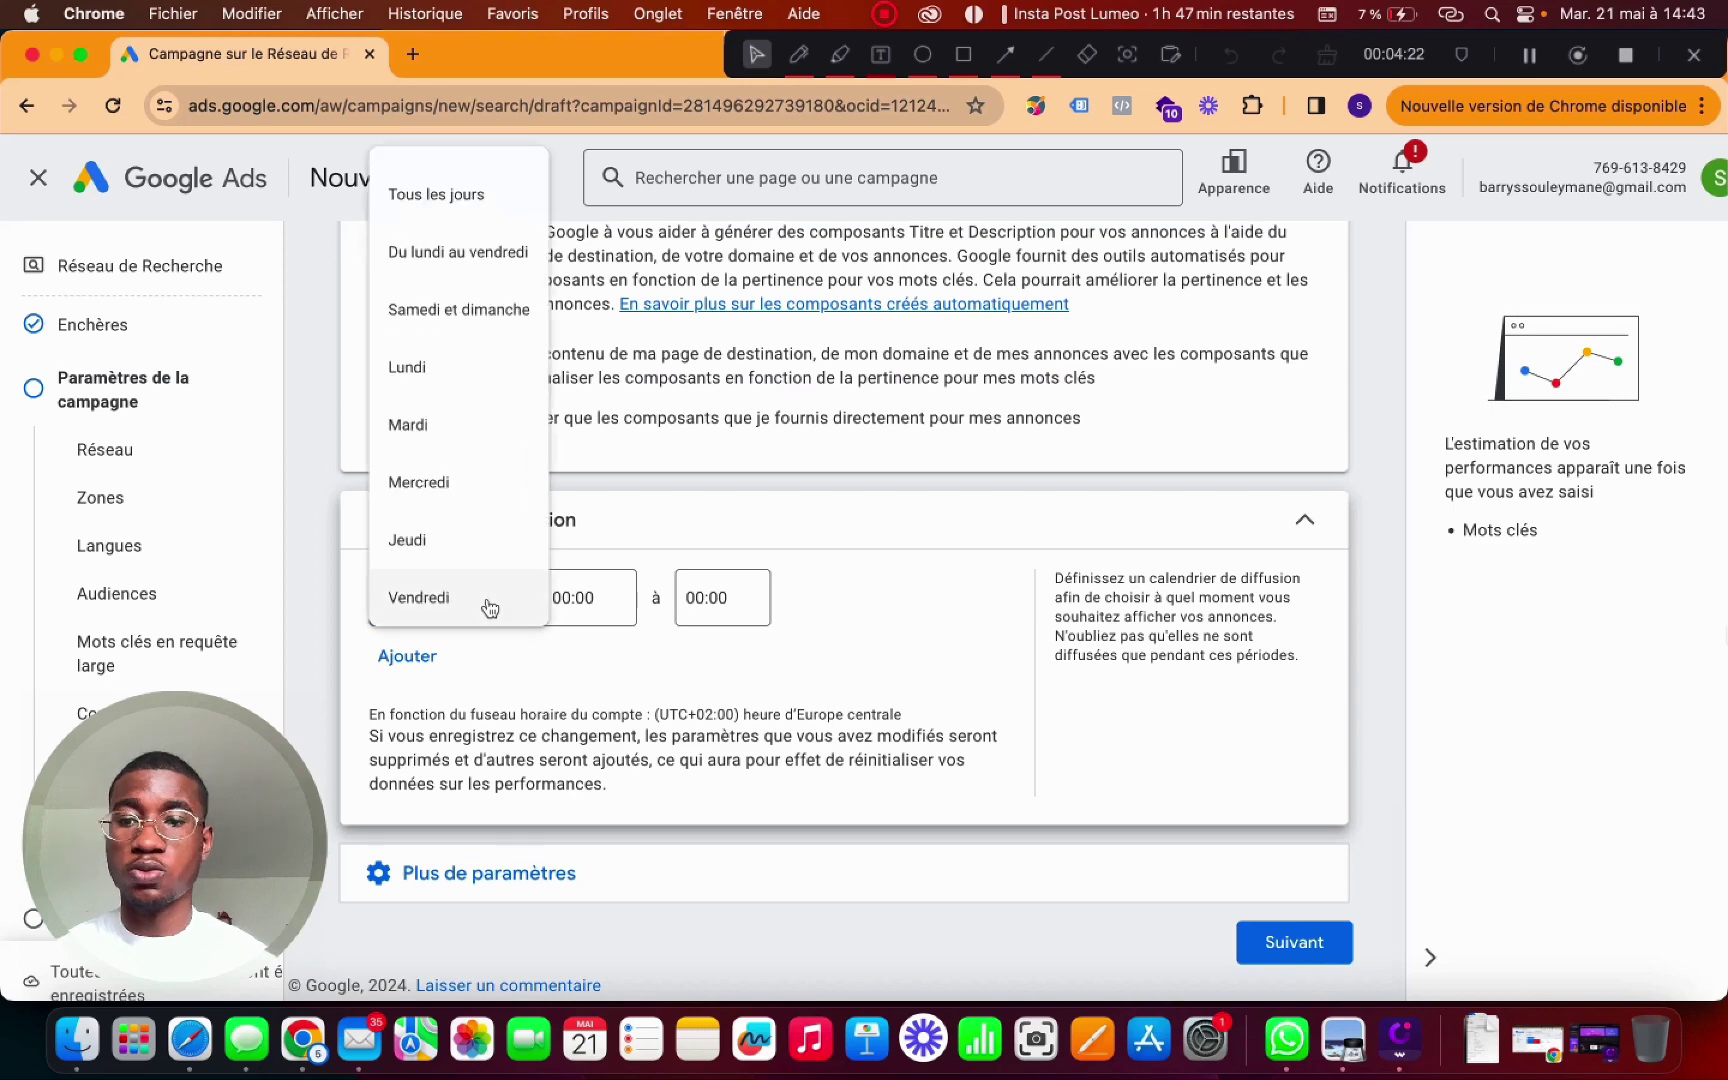
right_click(465, 262)
click(395, 258)
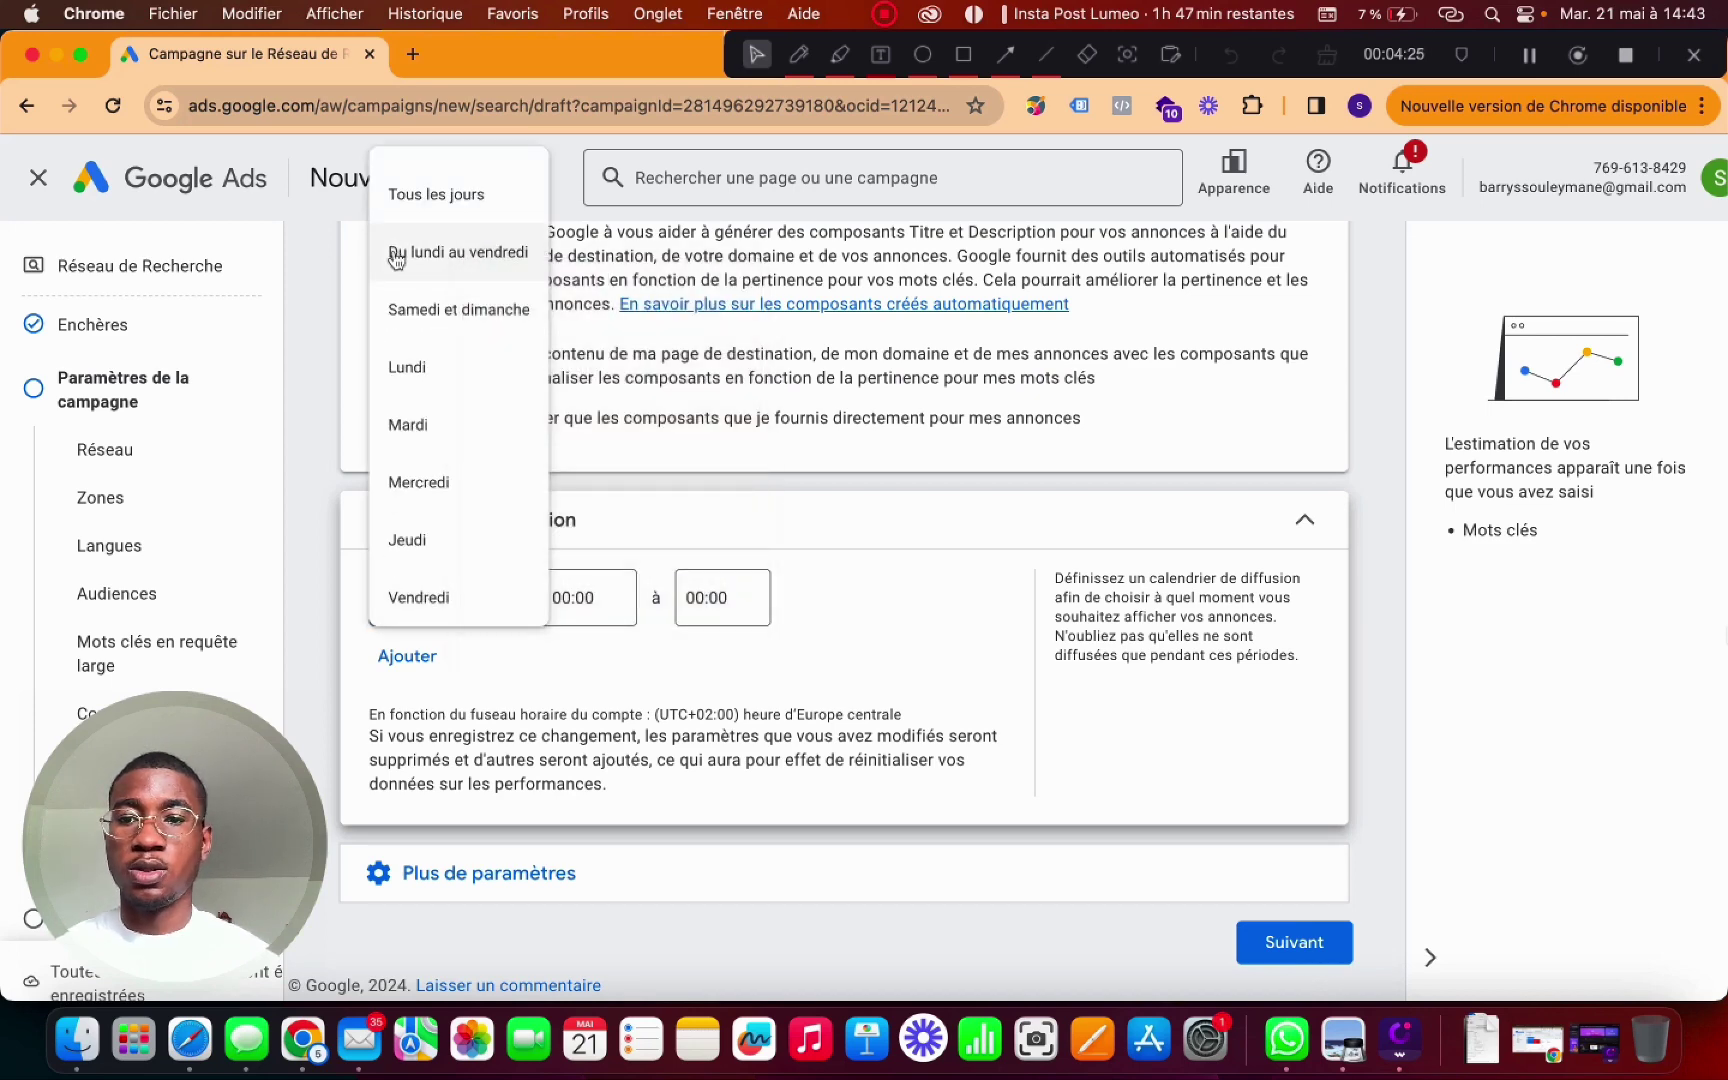
click(395, 258)
- Set the Monday-to-Friday ad schedule hours from 09:00 to 17:00
click(620, 597)
scroll(630, 525, down, 5)
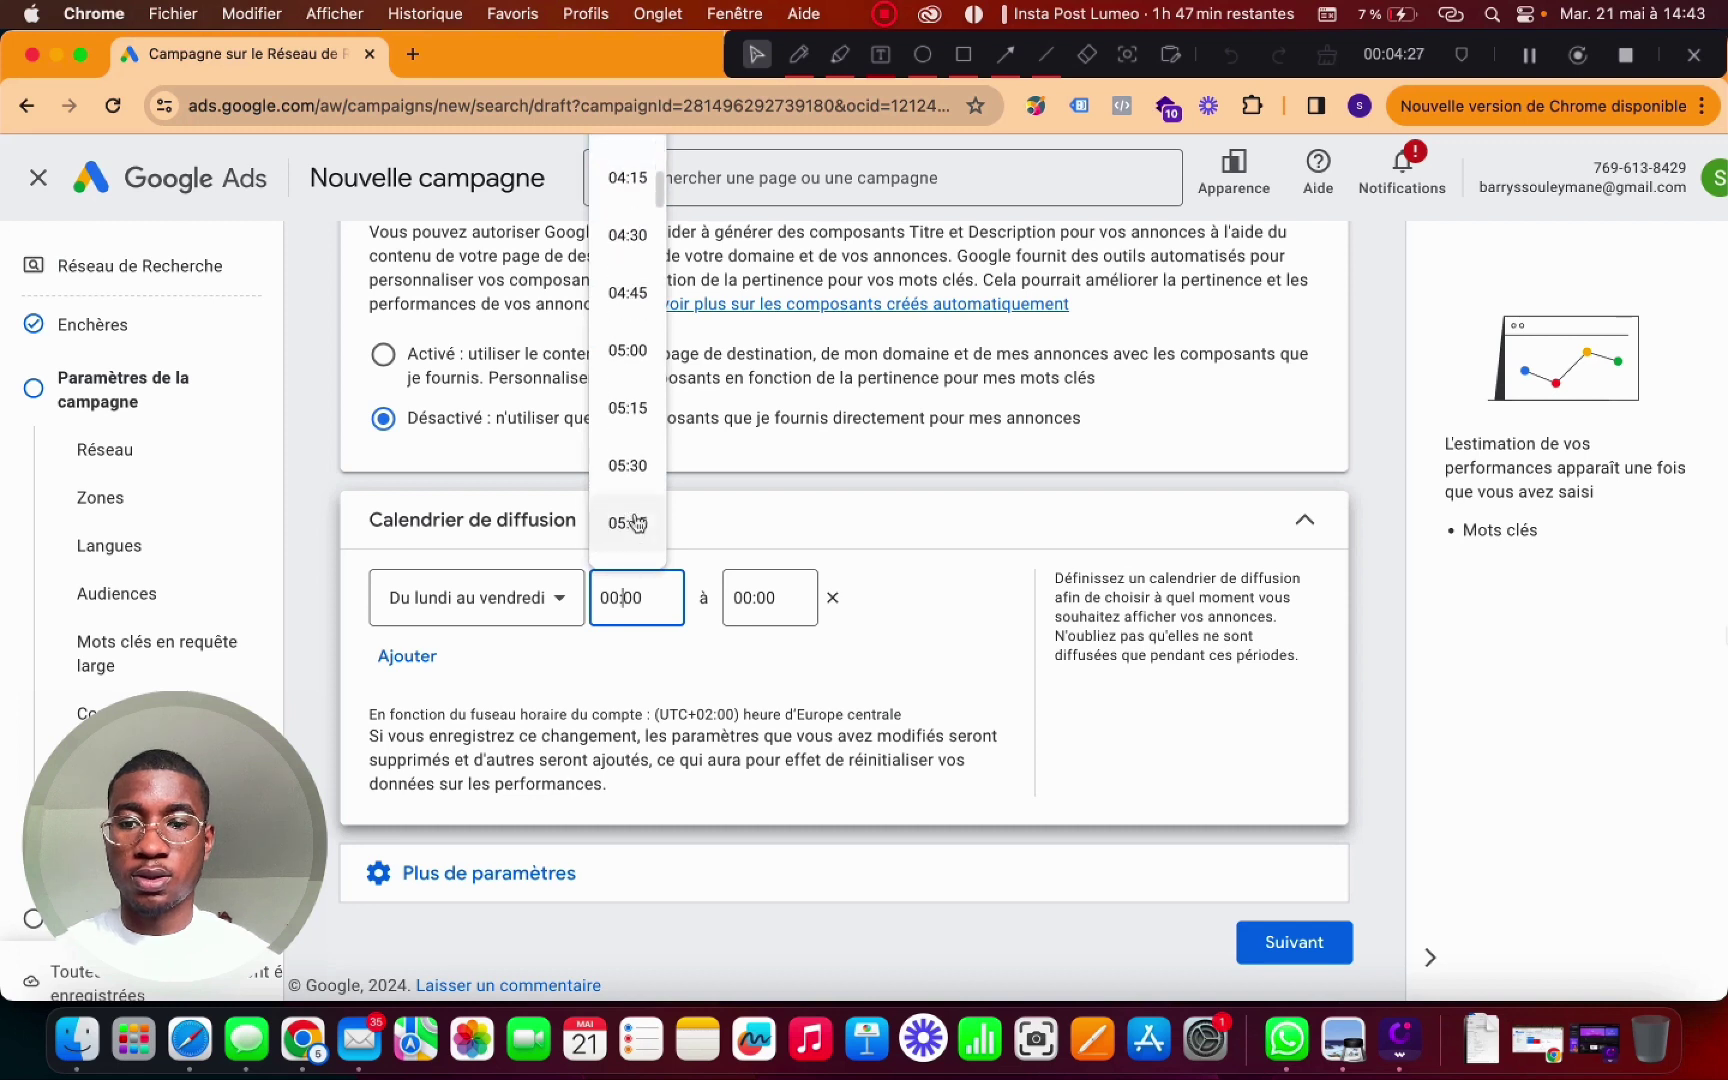
scroll(632, 520, down, 5)
click(630, 505)
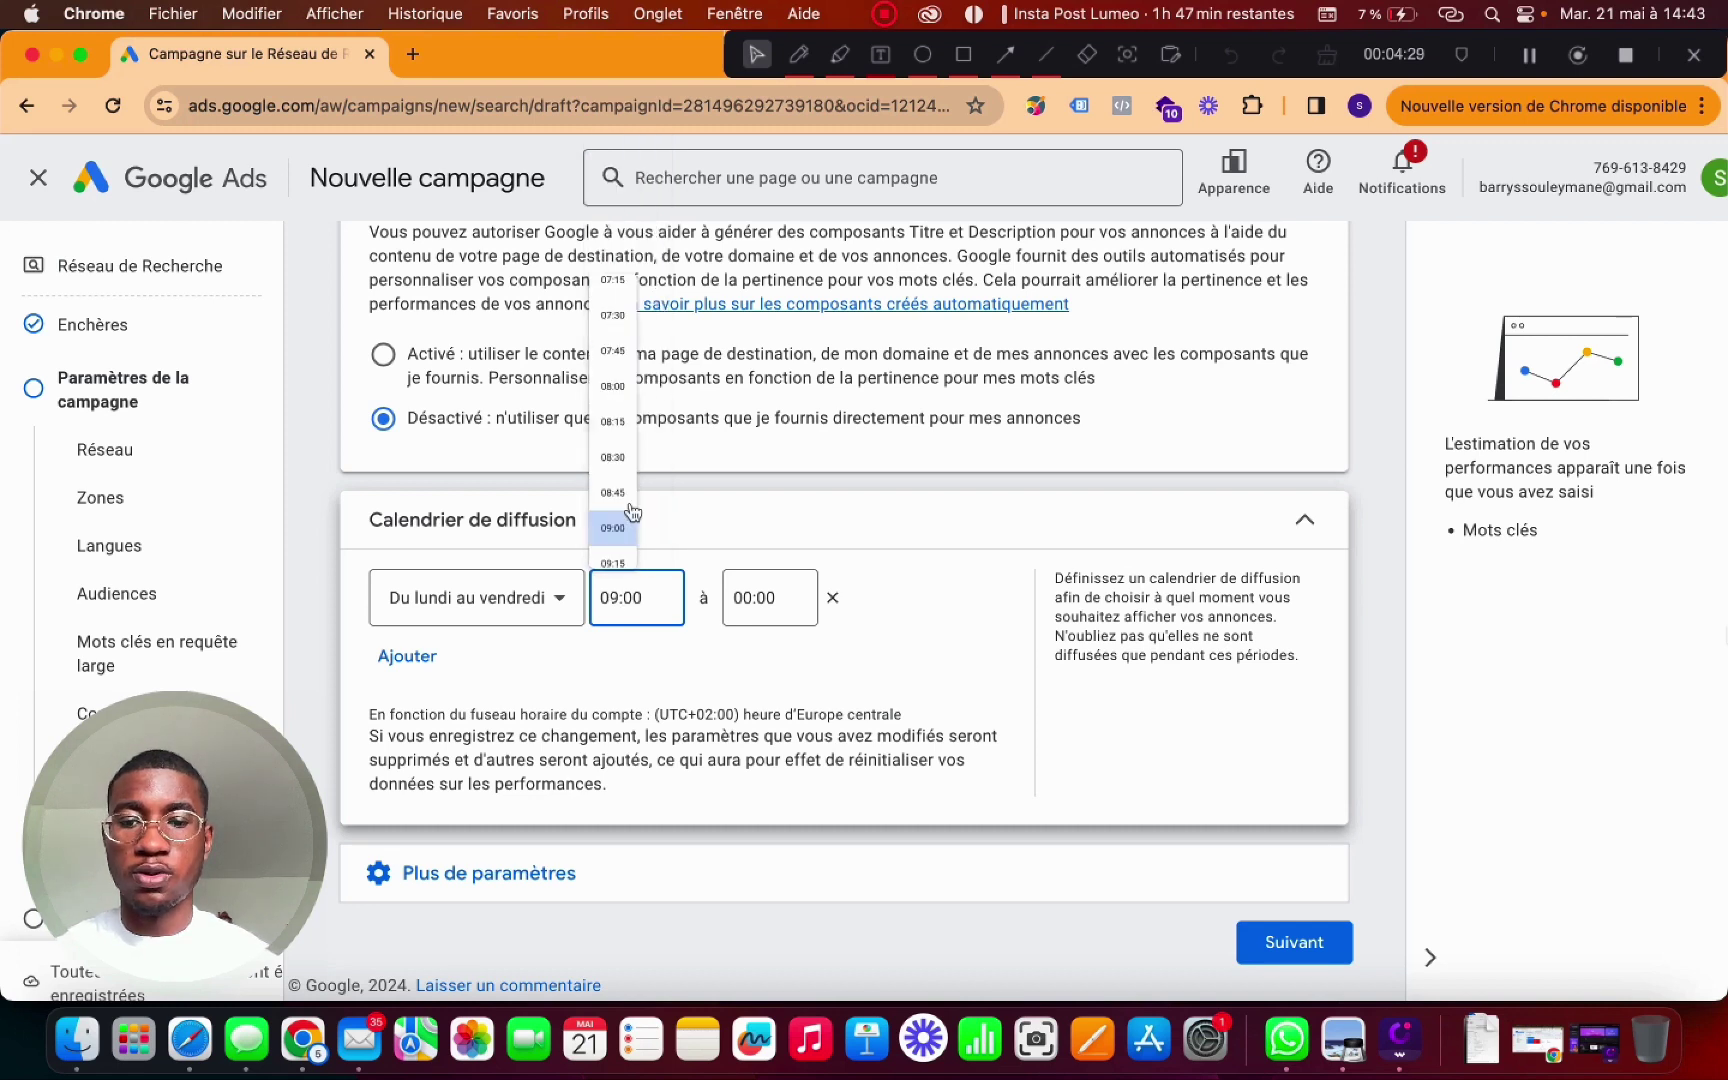
click(760, 597)
scroll(762, 450, down, 15)
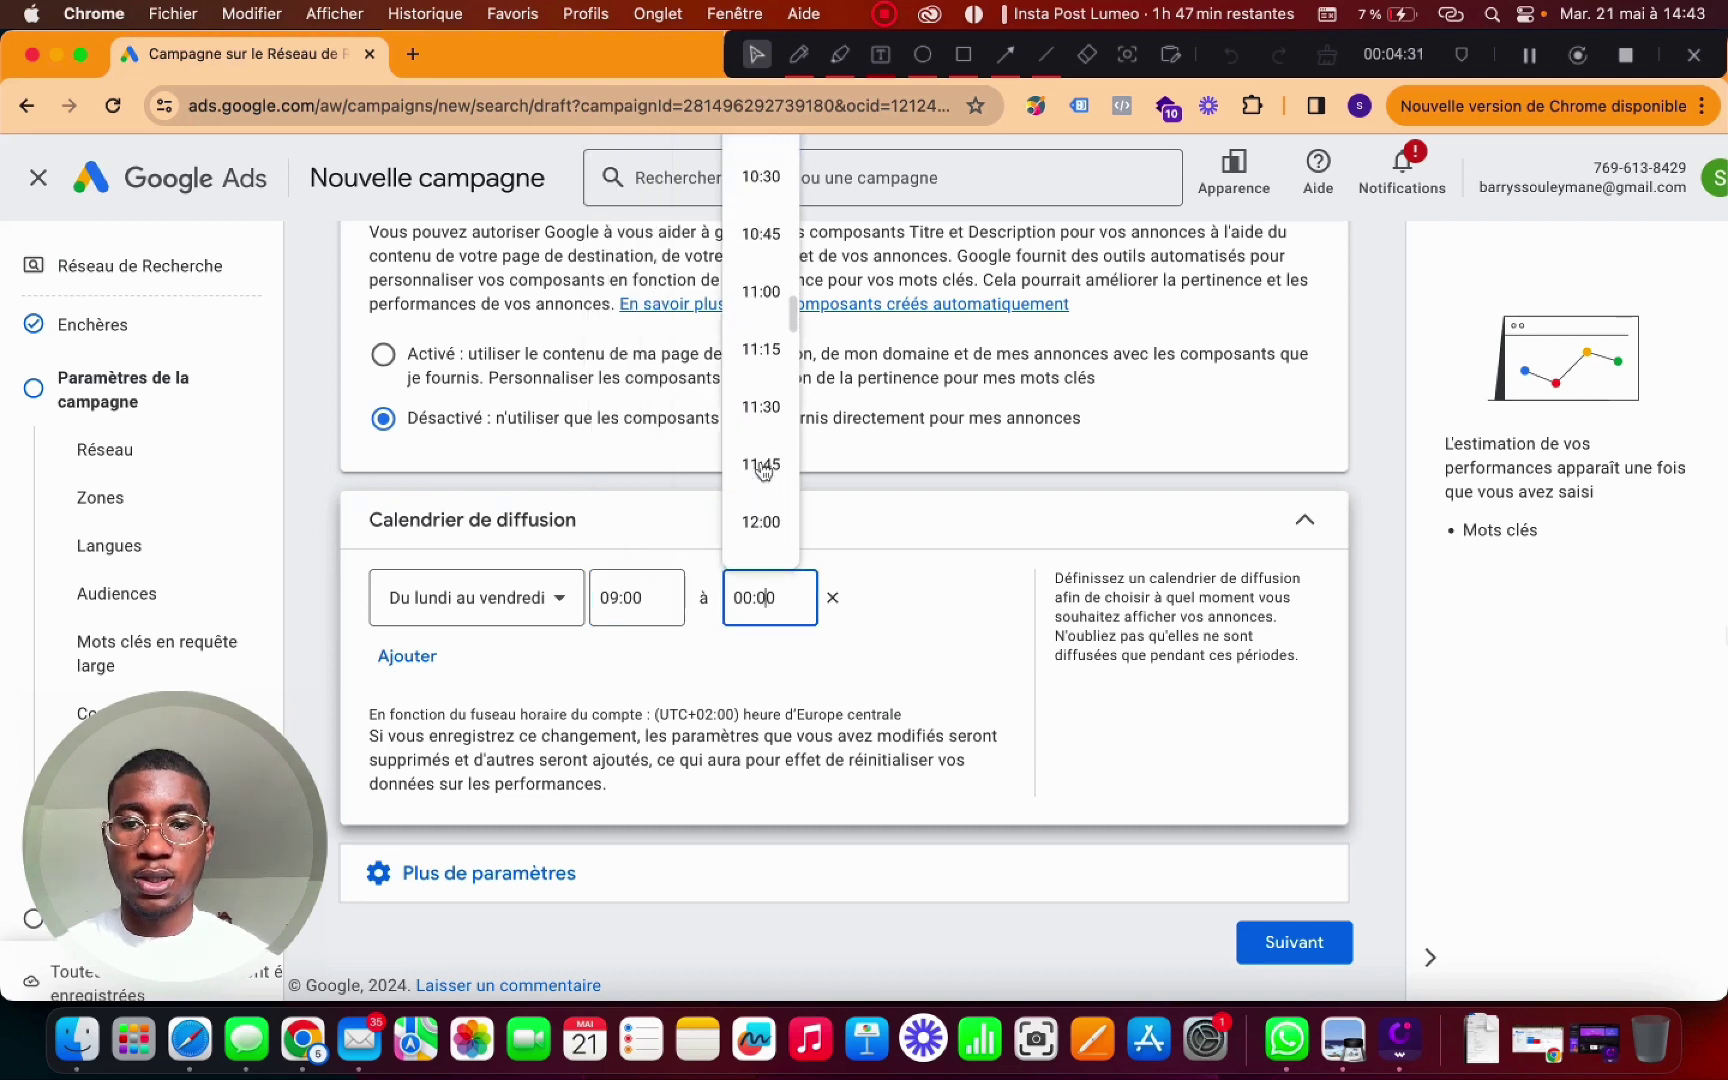
scroll(764, 470, down, 12)
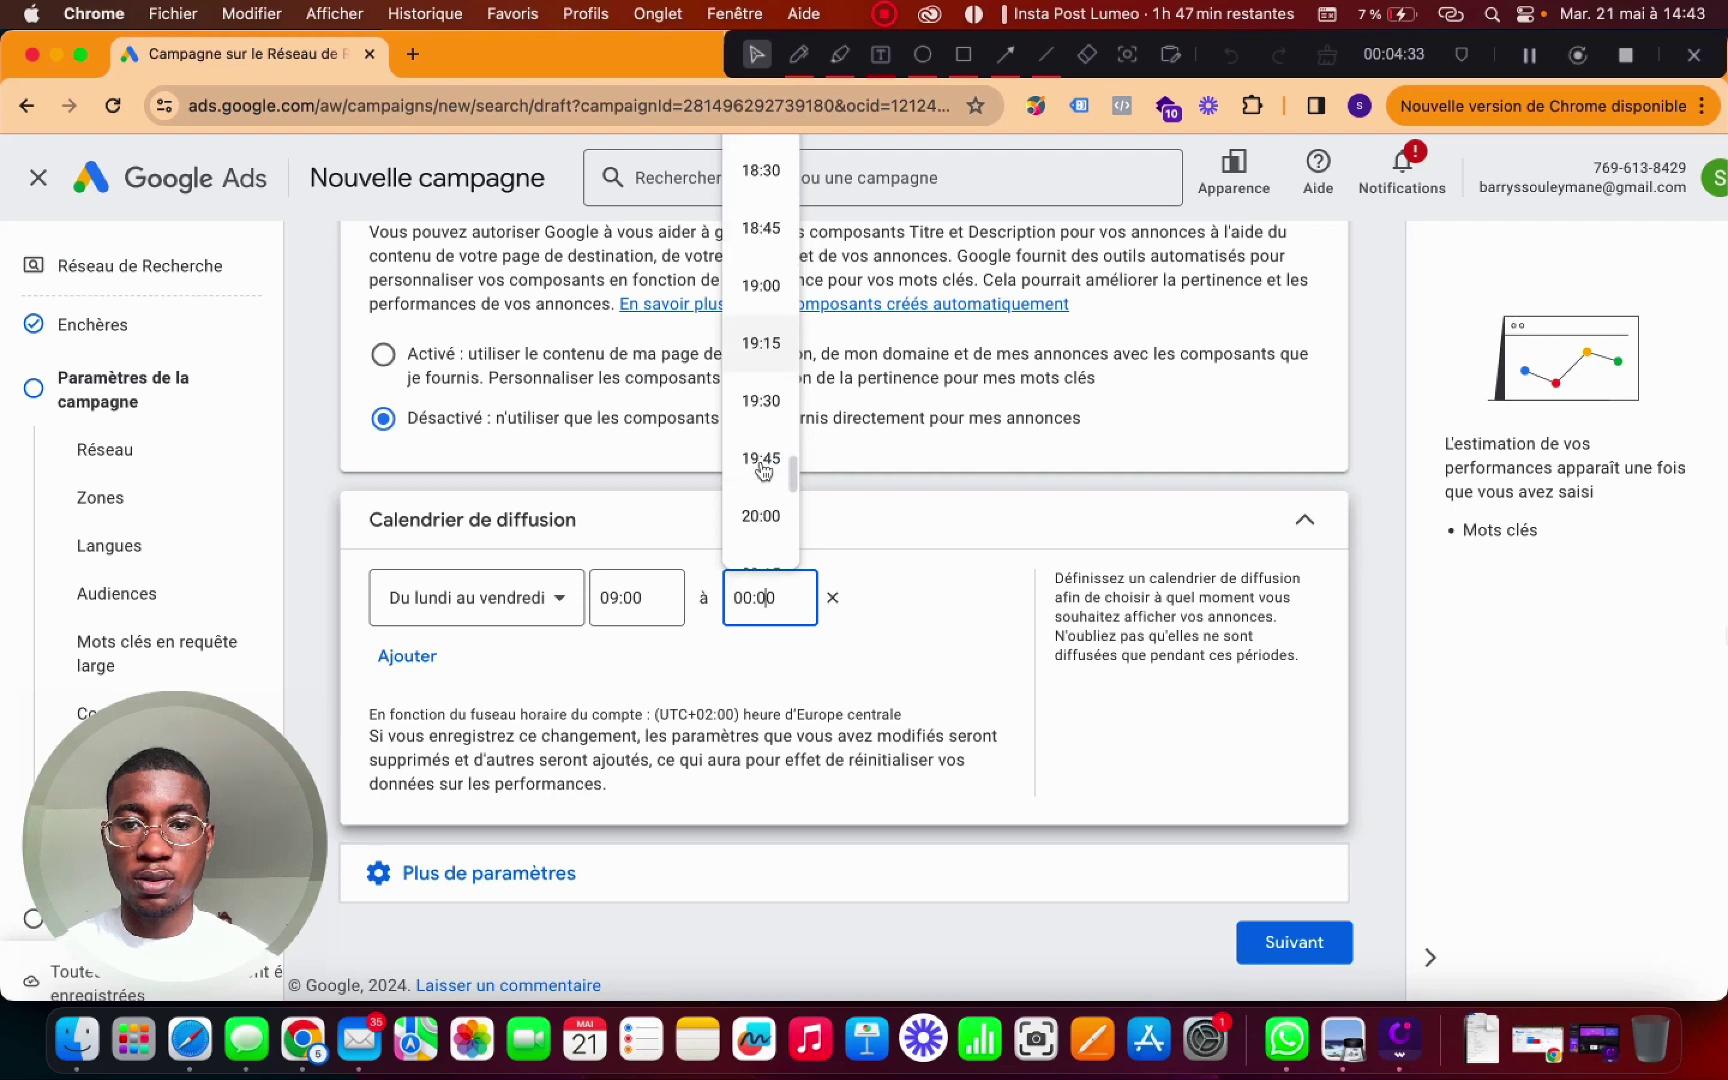
scroll(764, 470, up, 6)
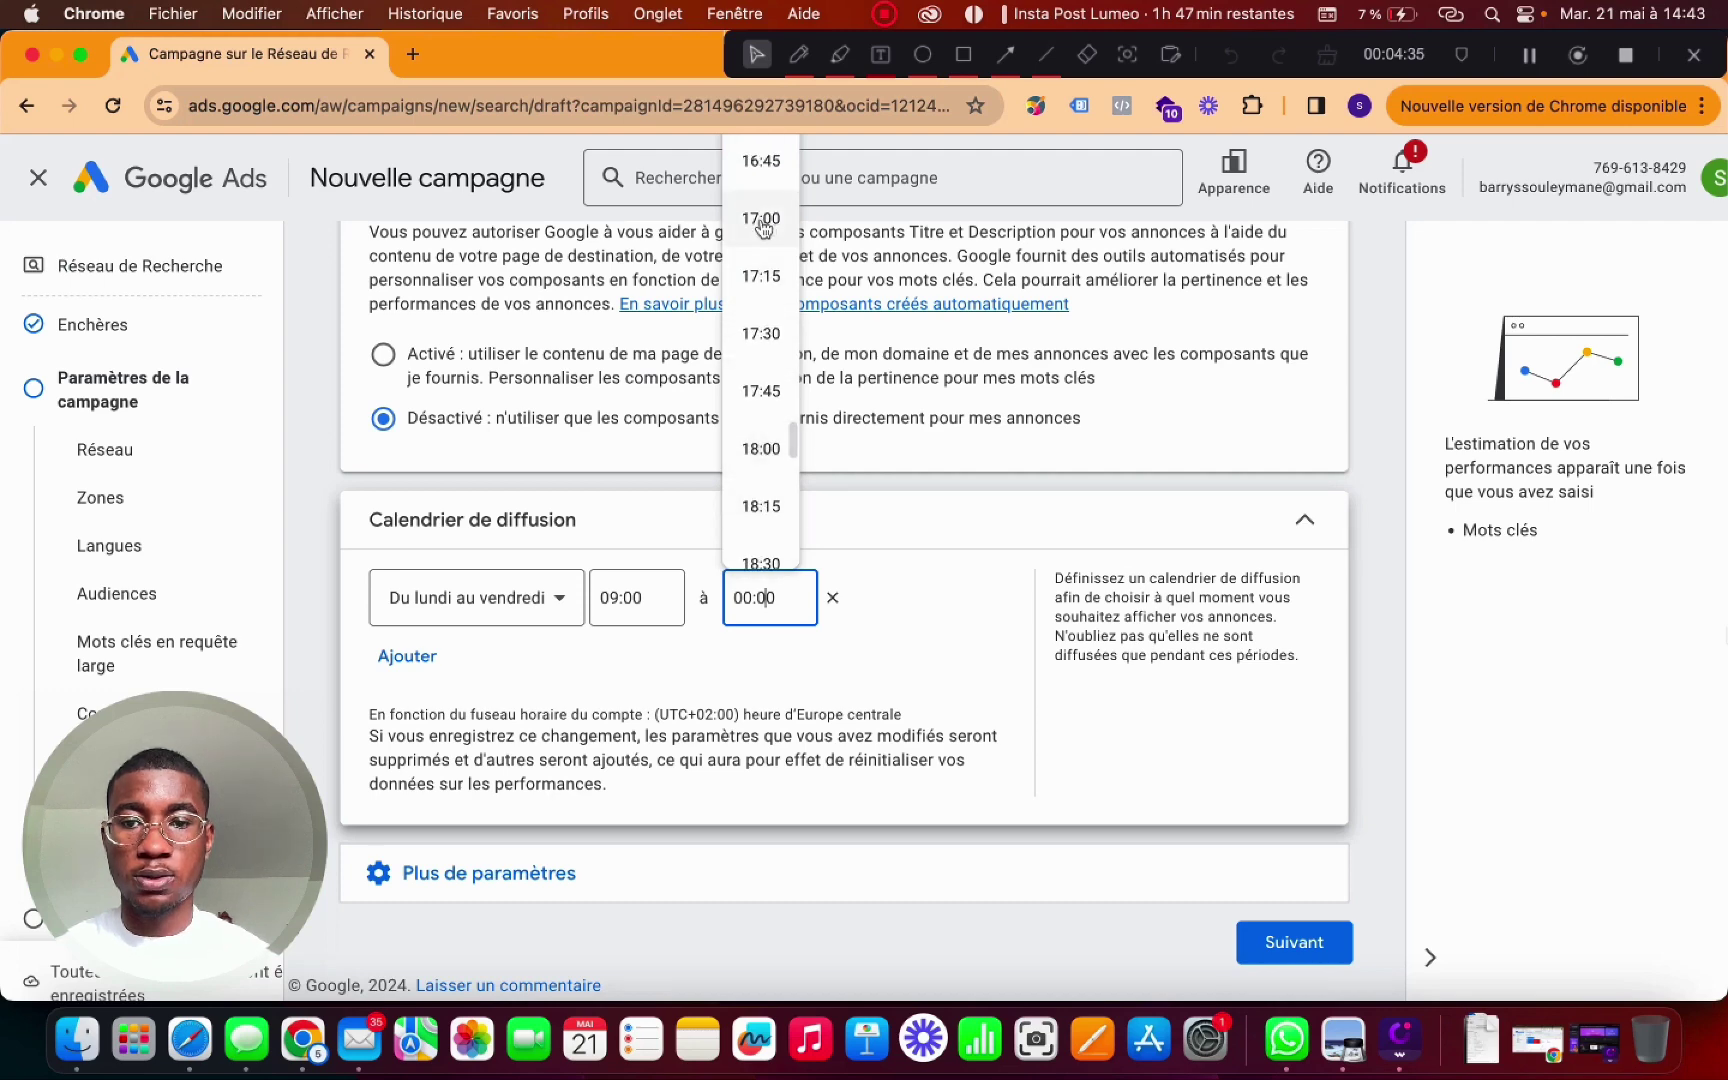
click(762, 220)
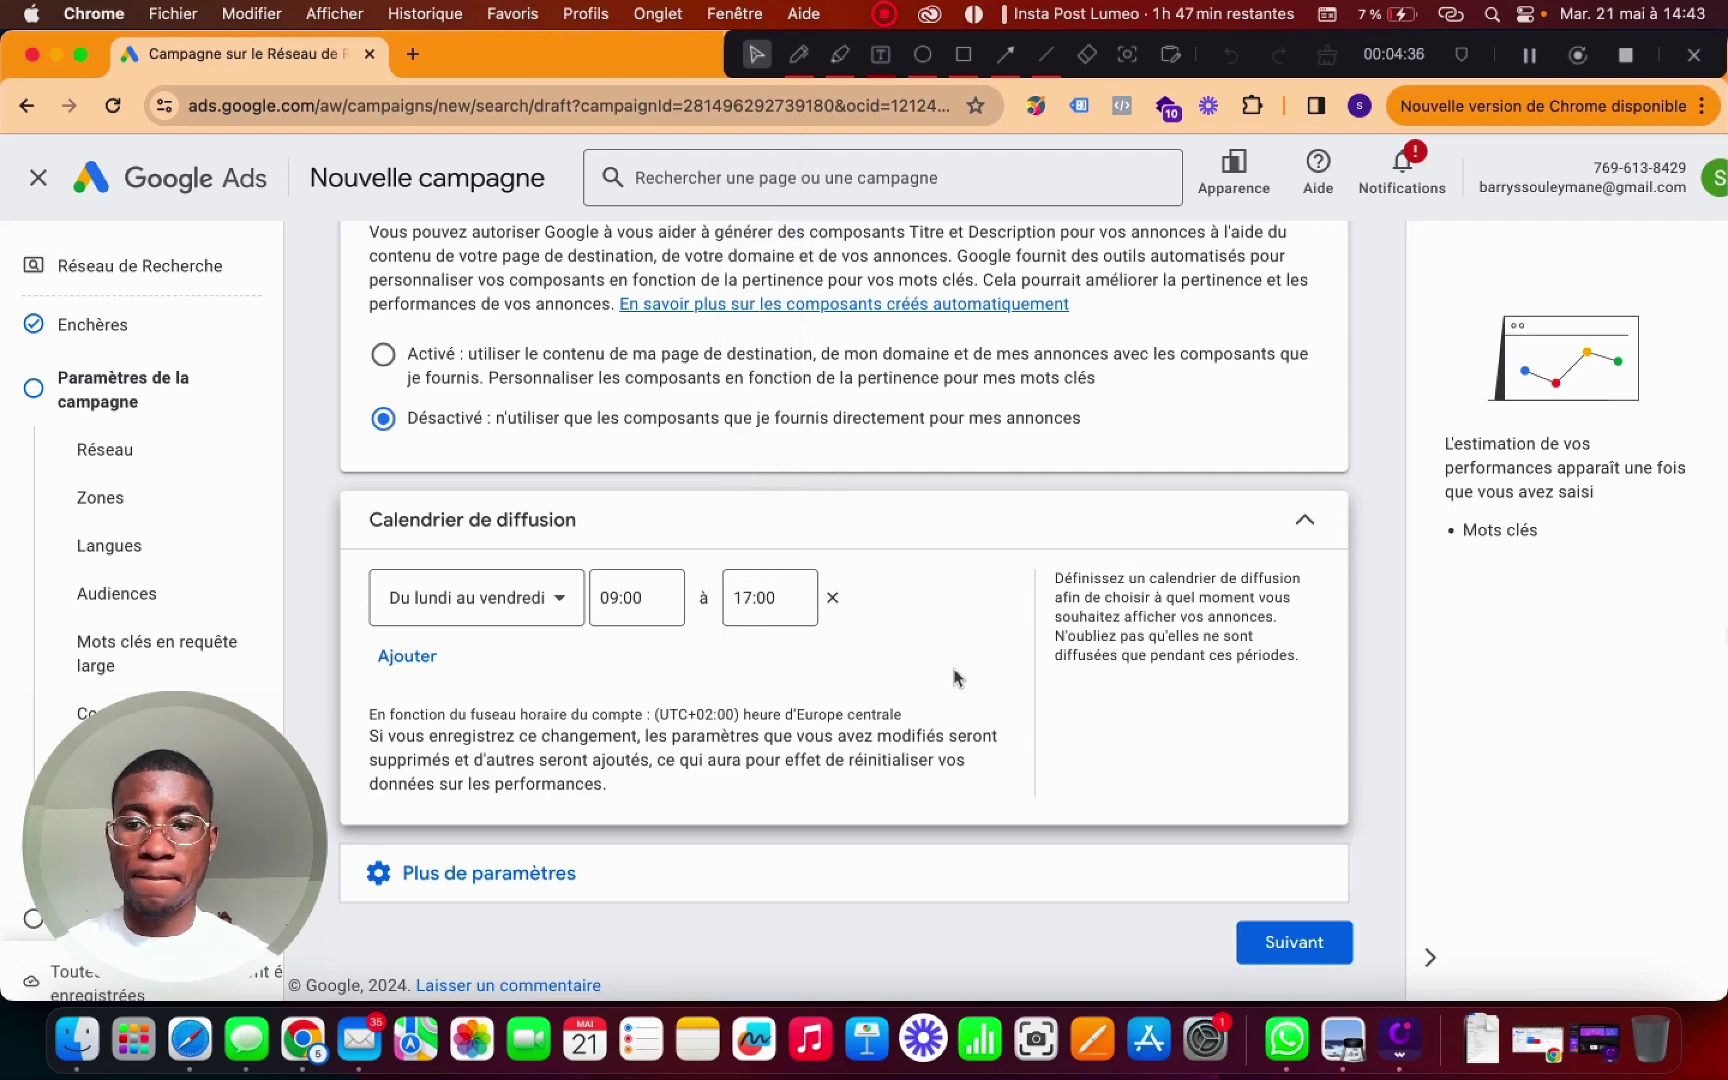
- Add a second ad schedule entry for Samedi from 10:00 to 14:00
click(407, 656)
click(463, 684)
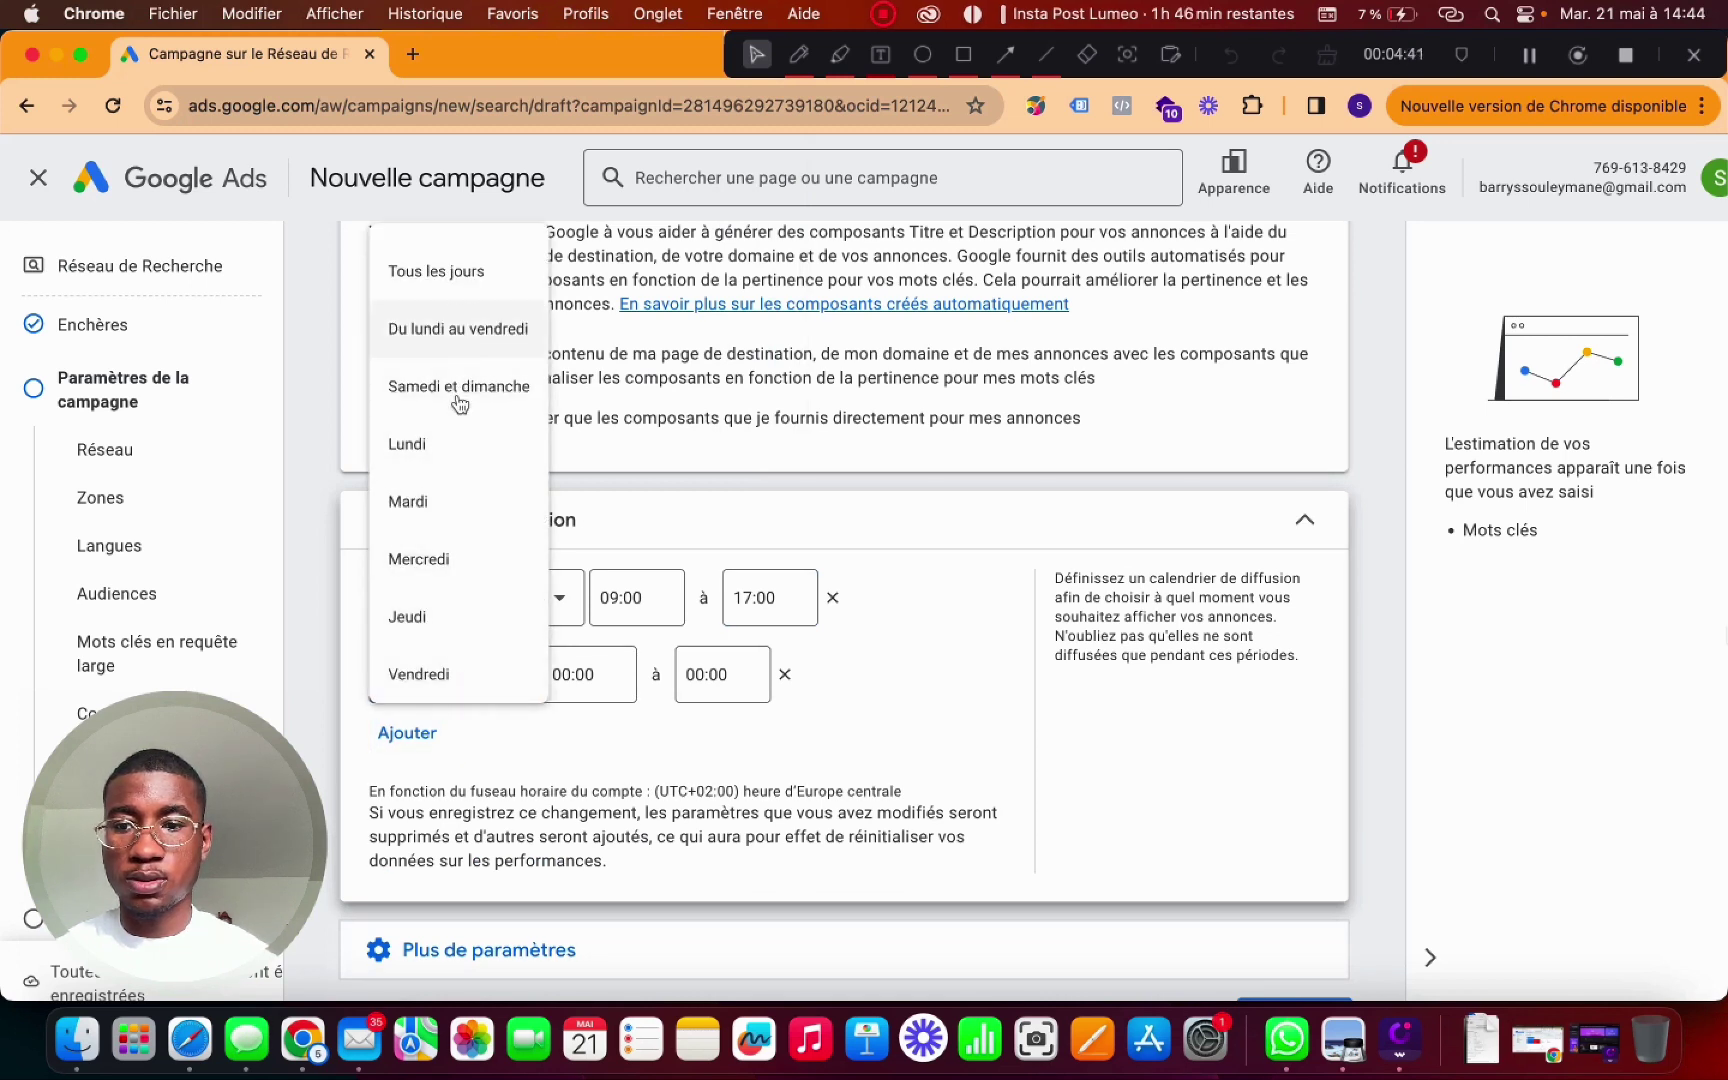
scroll(455, 470, down, 2)
click(429, 603)
click(575, 674)
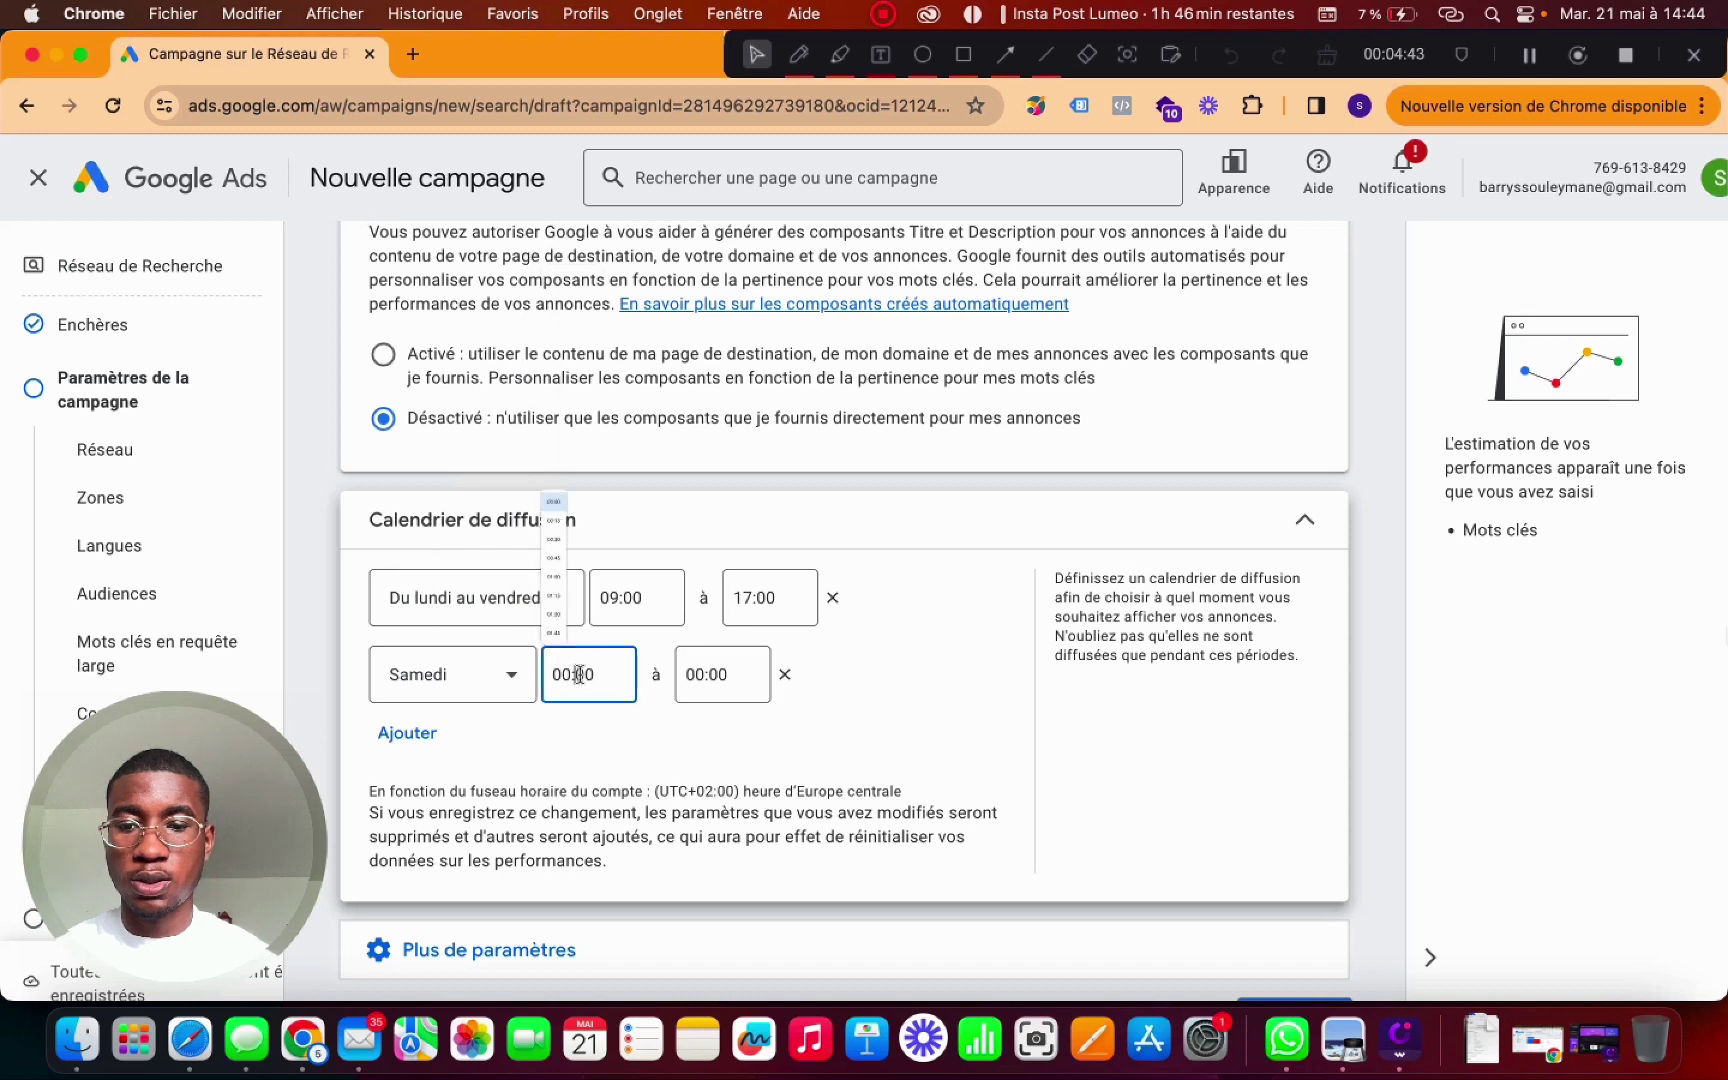
scroll(592, 550, down, 15)
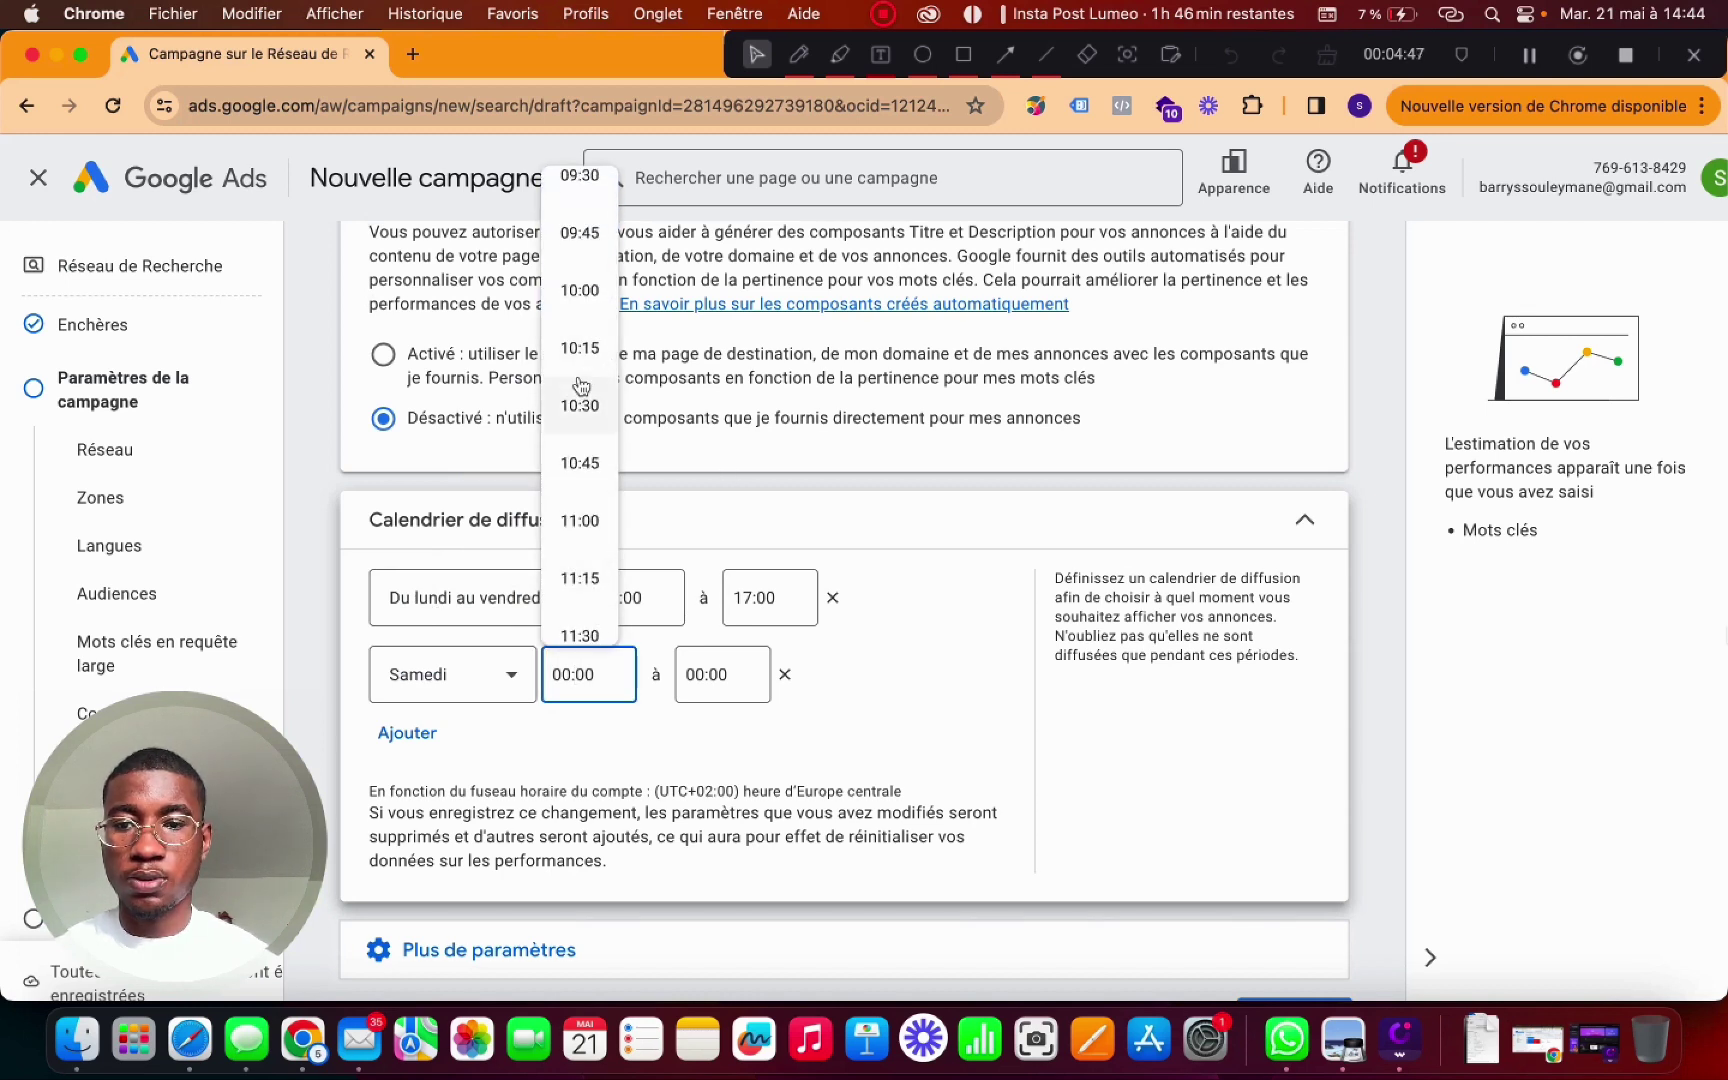
click(581, 292)
click(702, 684)
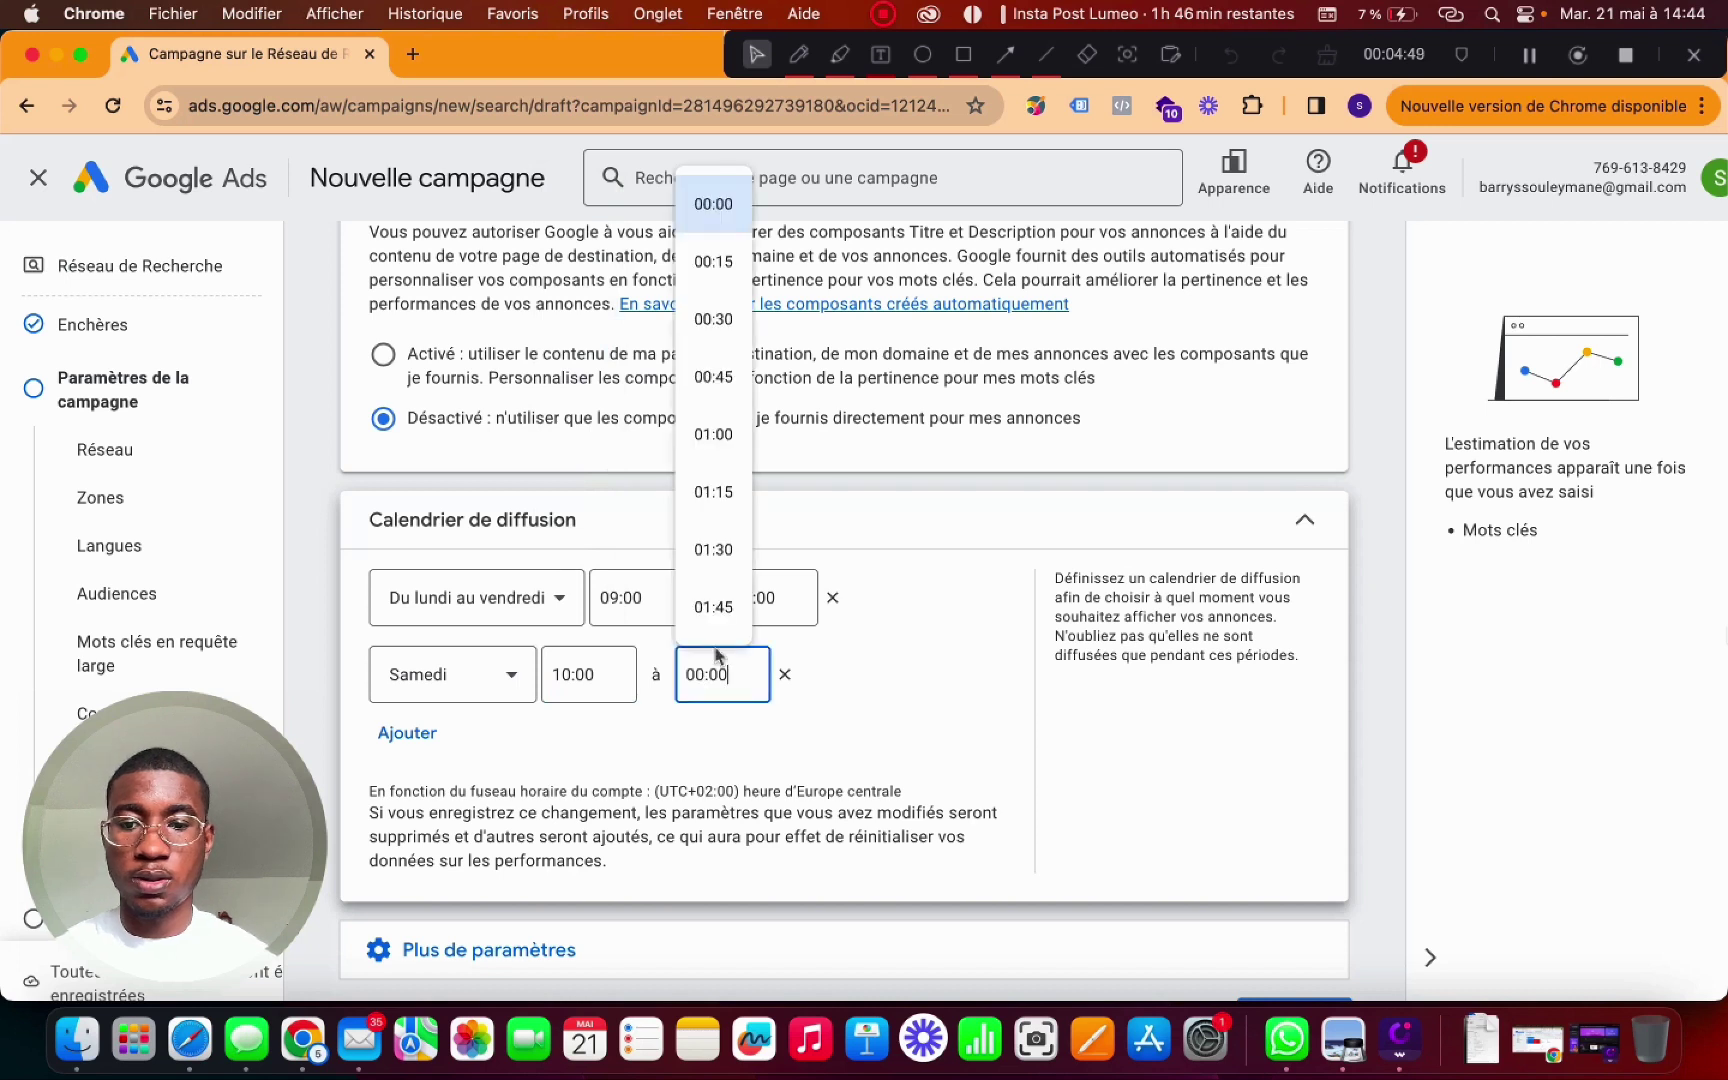
scroll(742, 475, down, 20)
scroll(730, 475, down, 4)
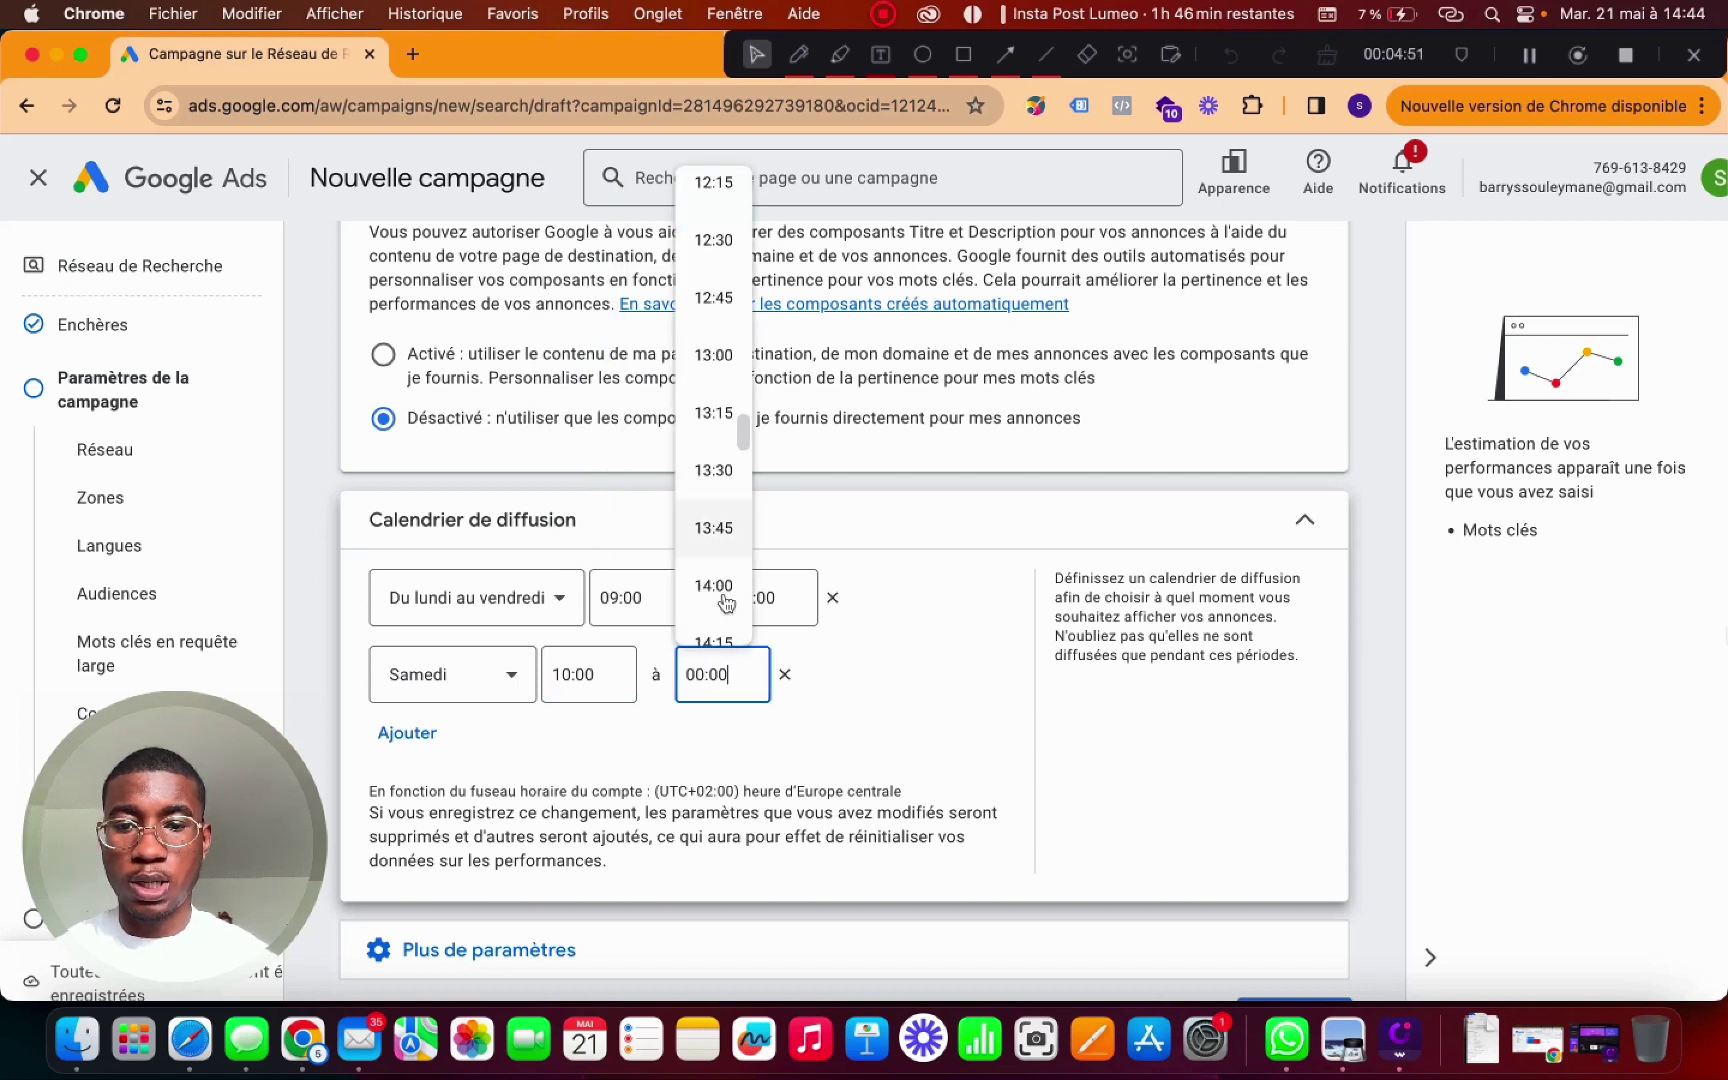
click(719, 470)
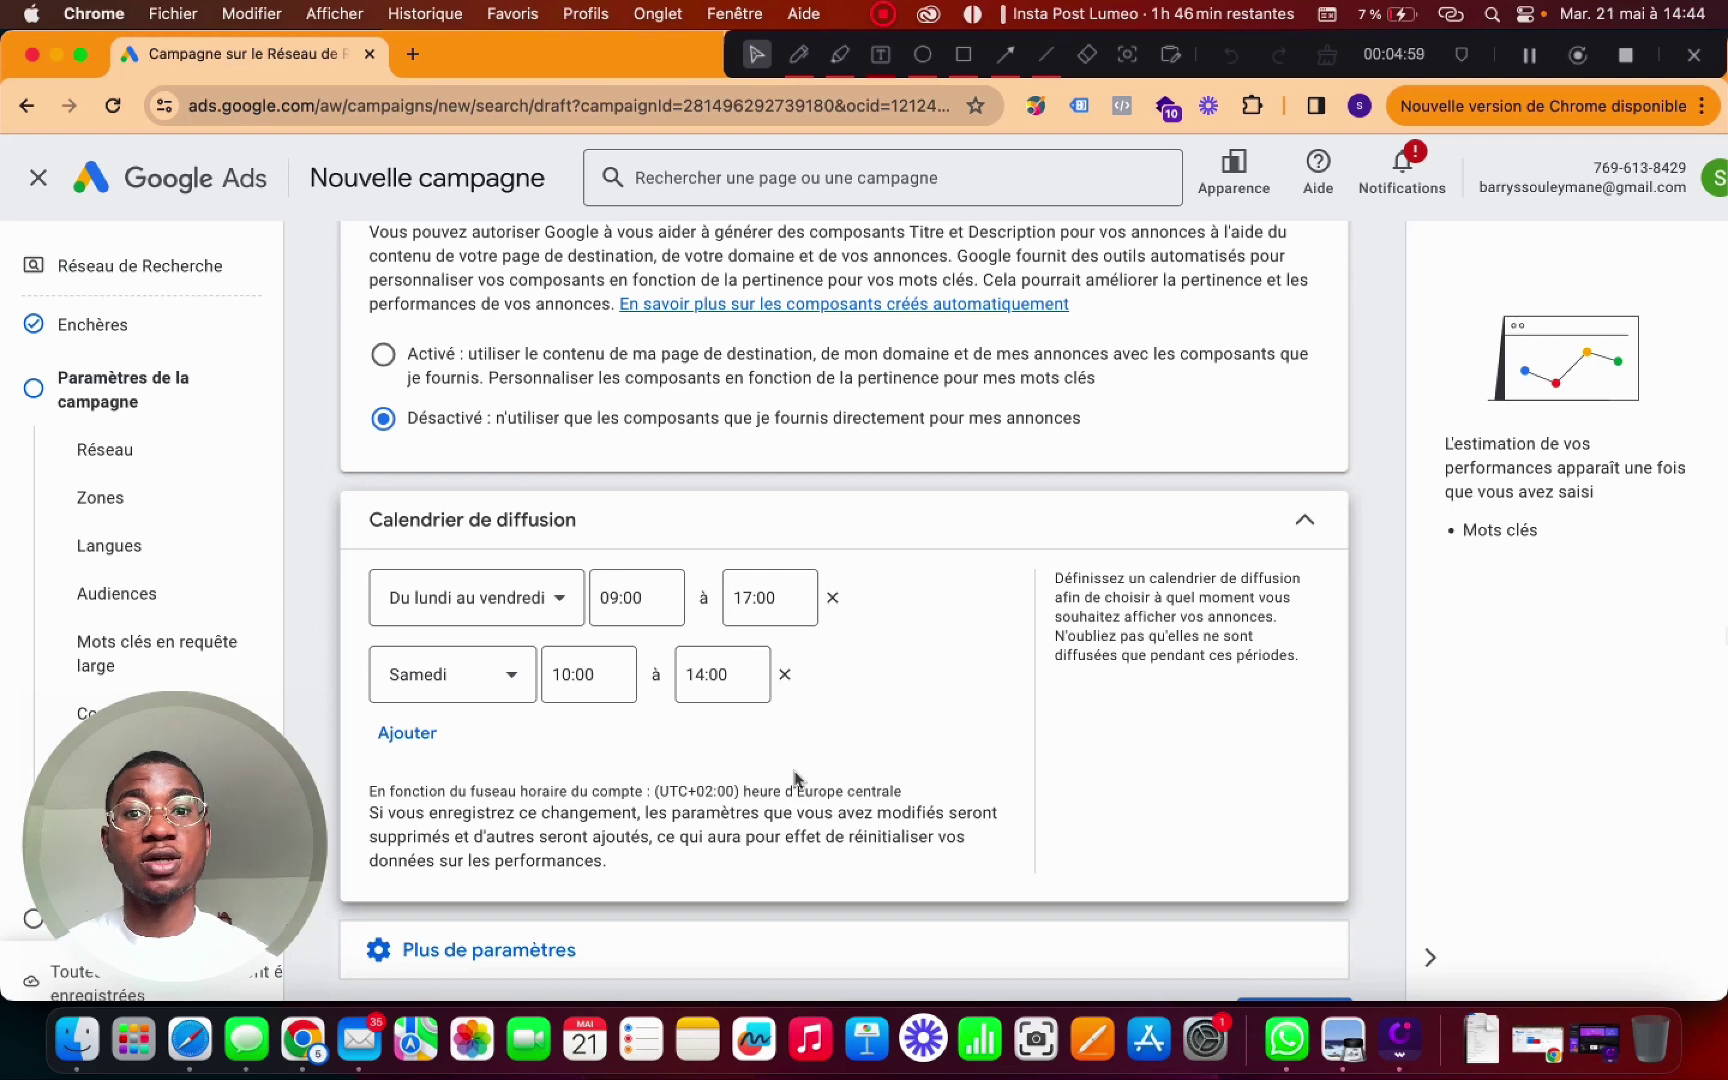
- Accept the campaign settings and proceed to the keywords and ads stage
scroll(795, 778, down, 2)
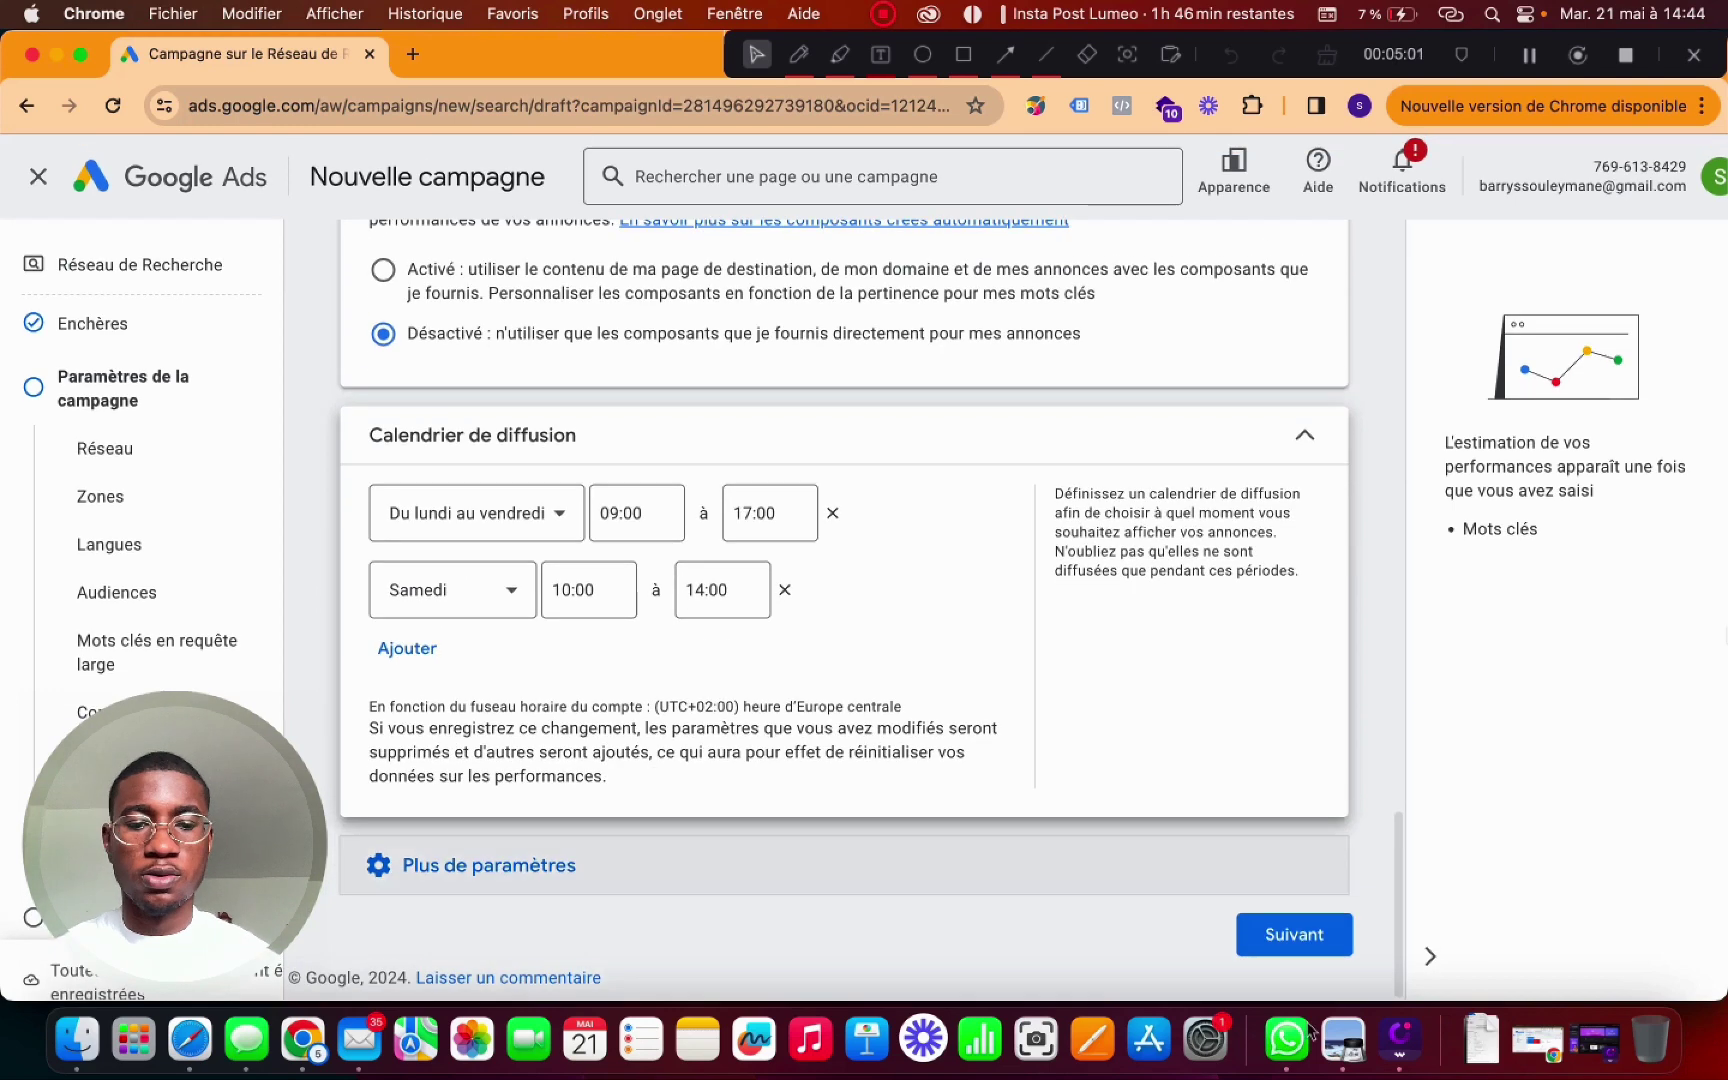
click(1290, 940)
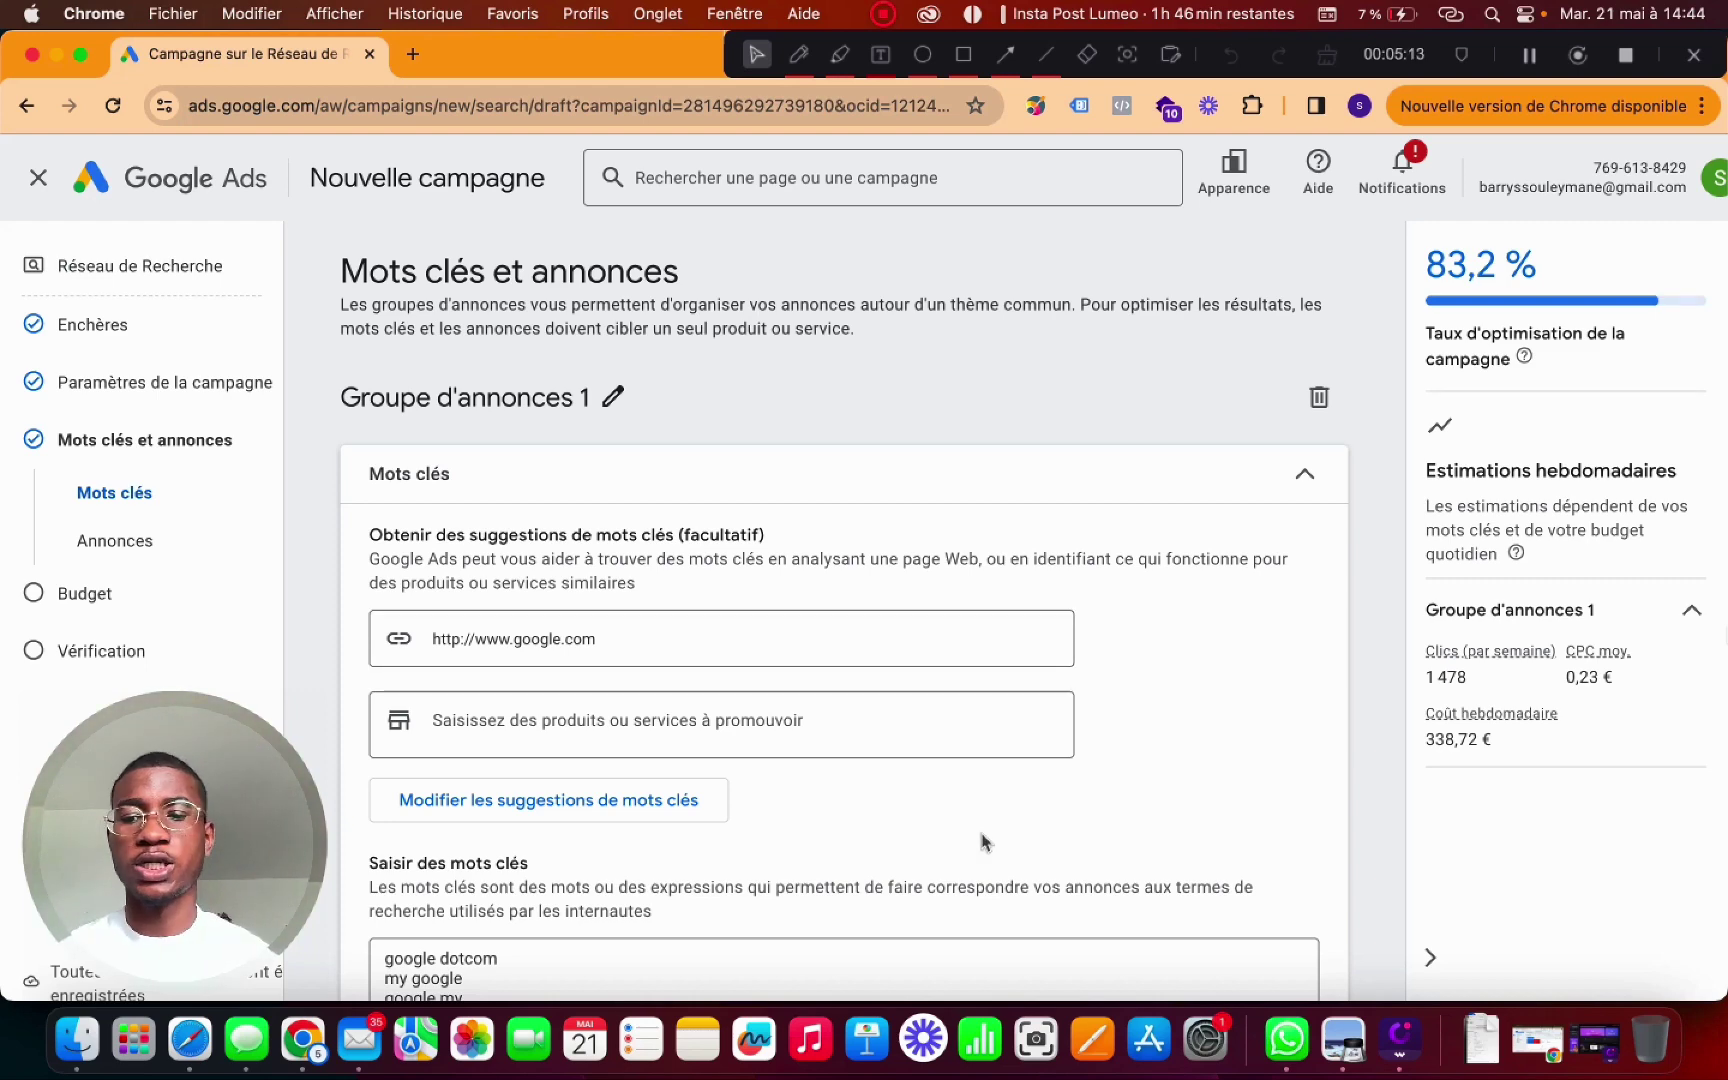
- Clear all the suggested Google-related keywords from the ad group's keyword list
scroll(982, 835, down, 5)
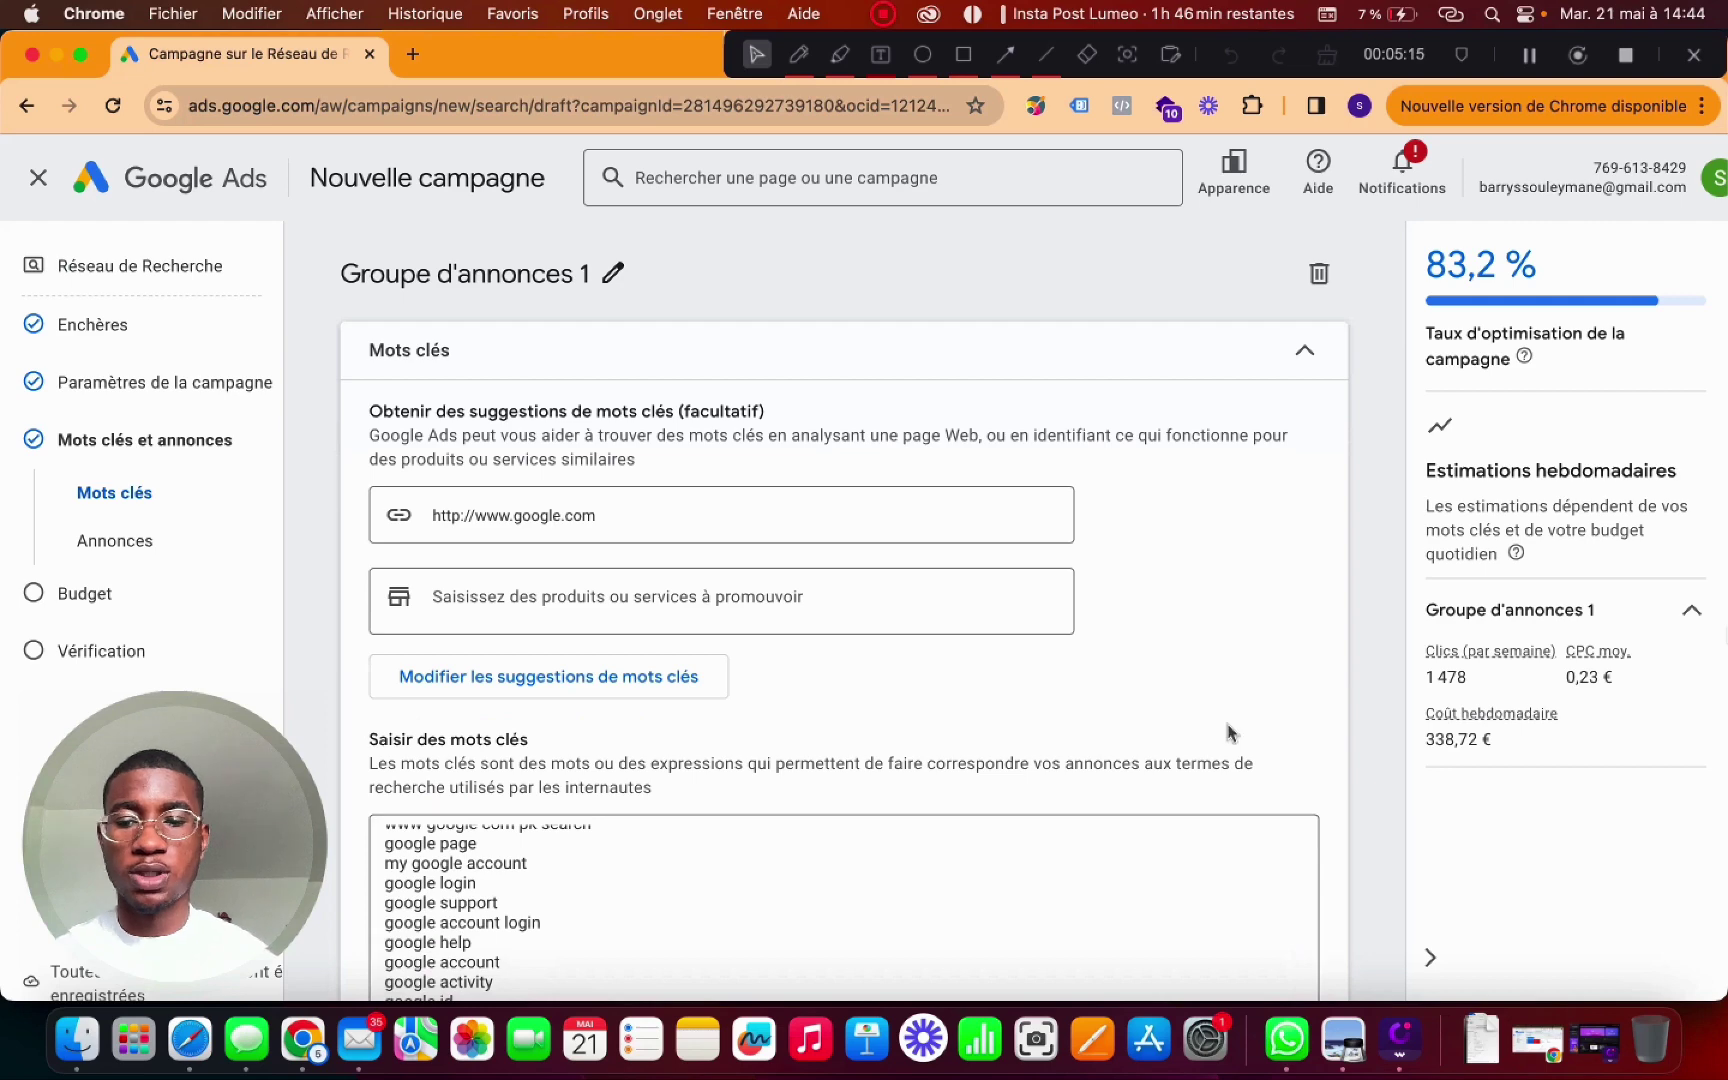
scroll(1227, 733, down, 5)
click(526, 580)
double_click(485, 603)
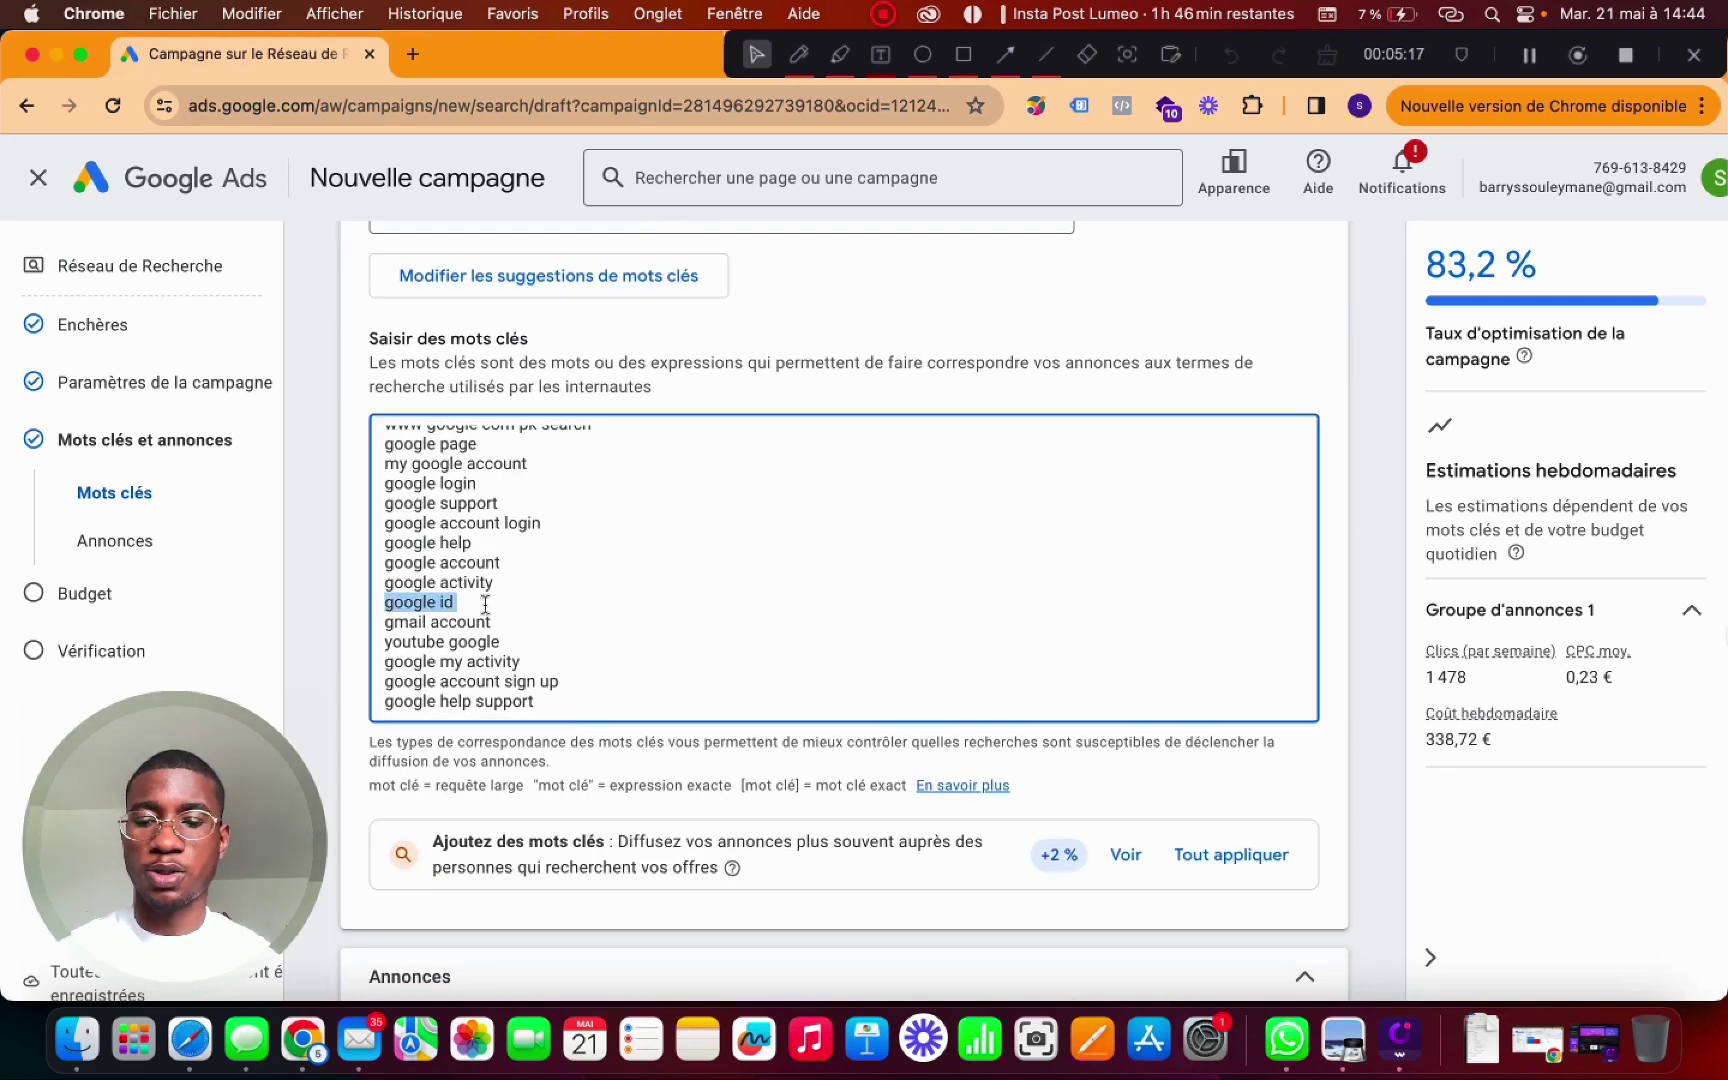
key(super+a)
key(BackSpace)
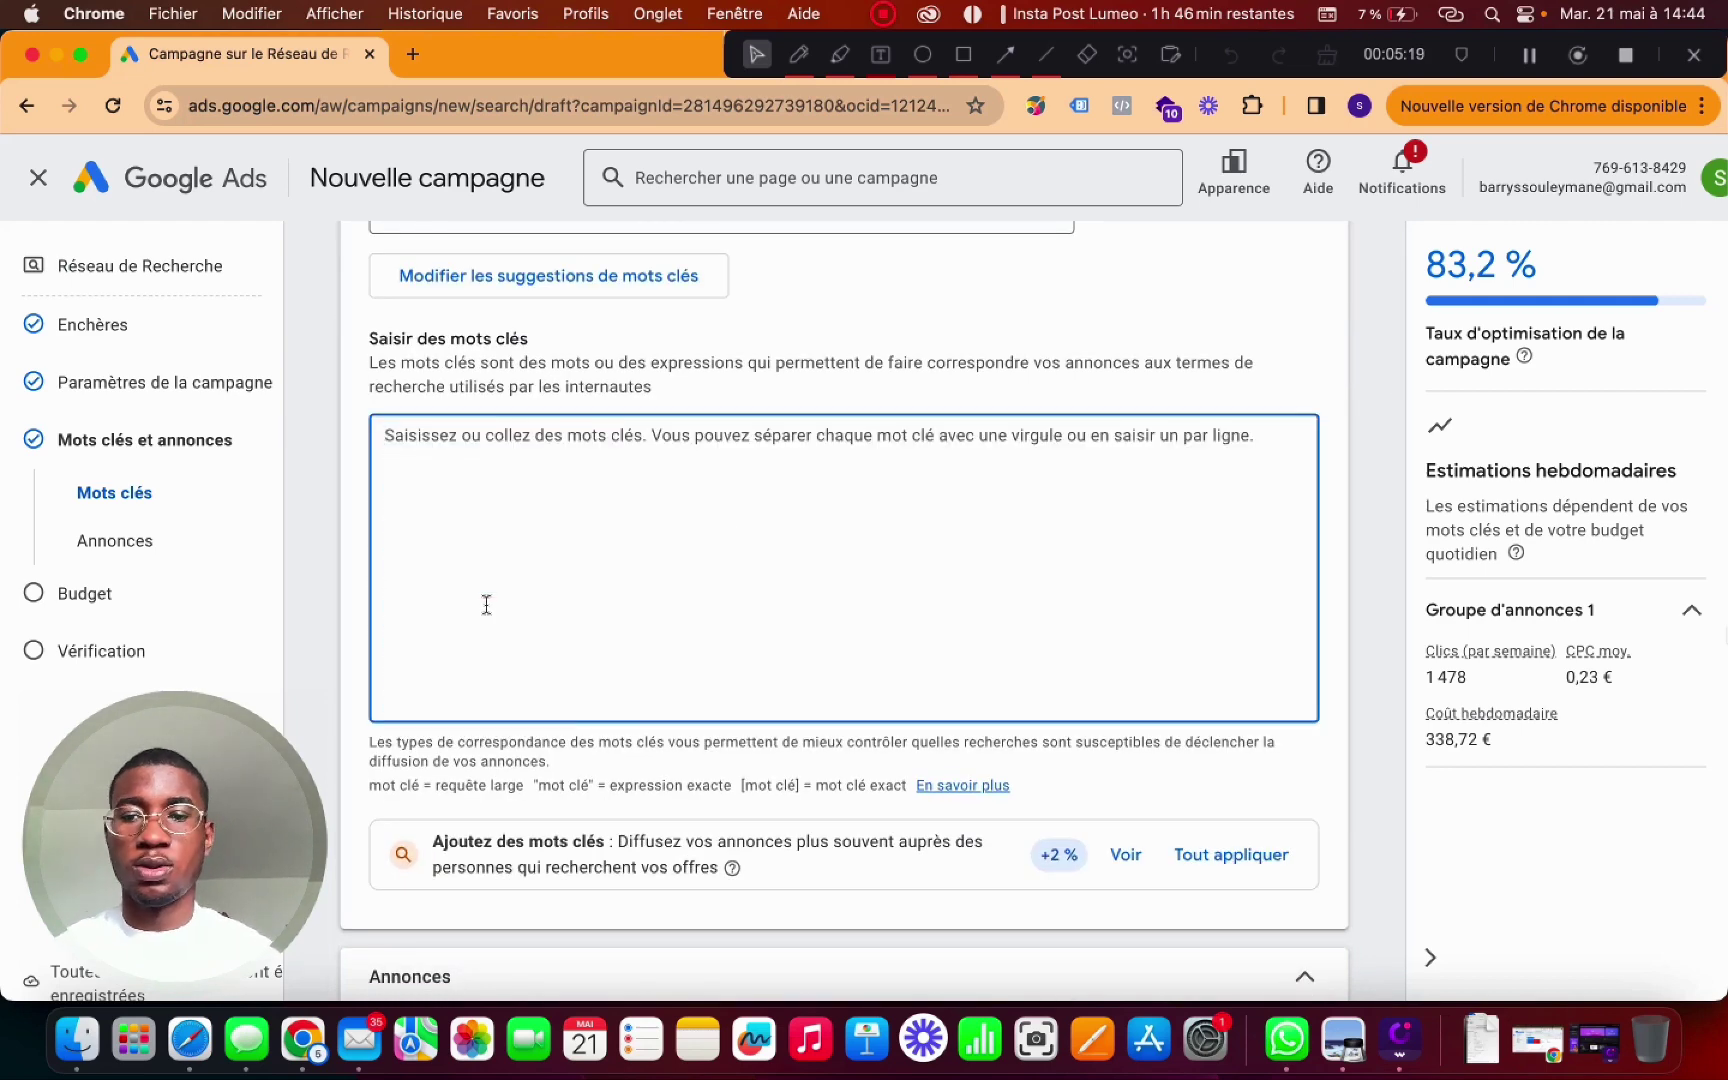
- Enter the keywords serrurier 94, depannage serrurerie and urgence serrure bloqué, one per line, in the ad group's keyword list
scroll(486, 604, up, 3)
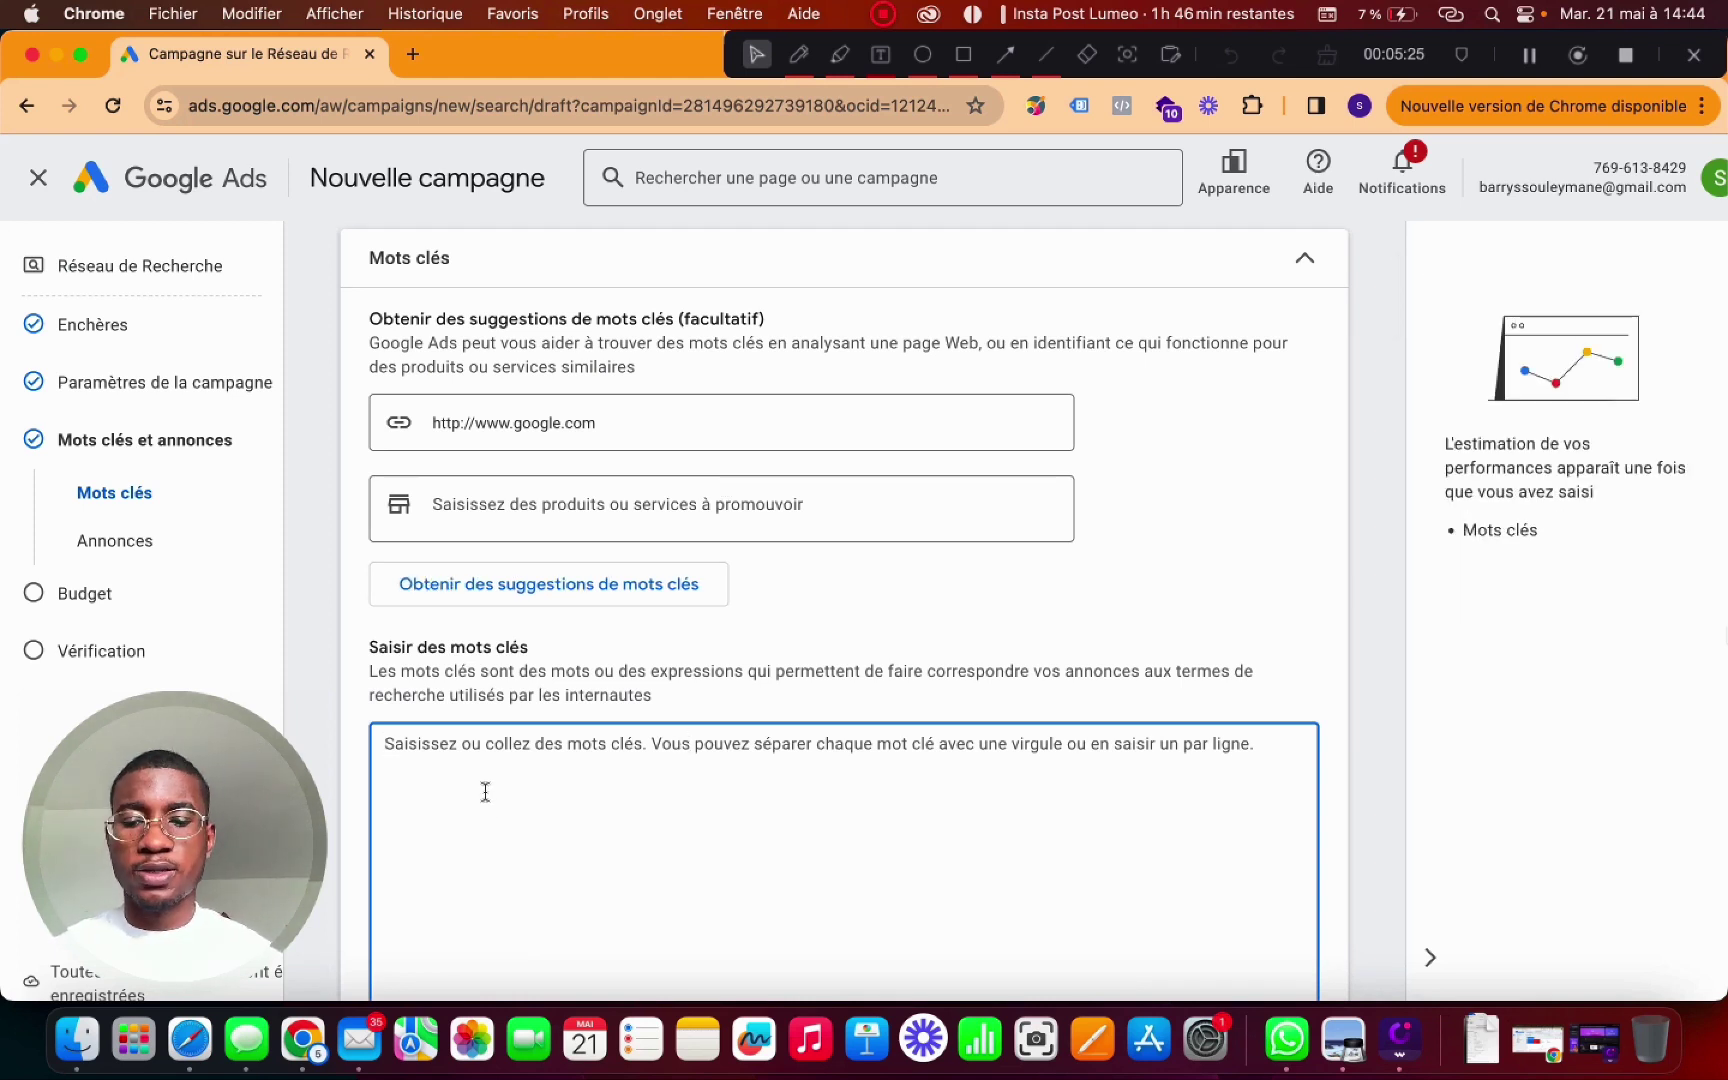
text(s)
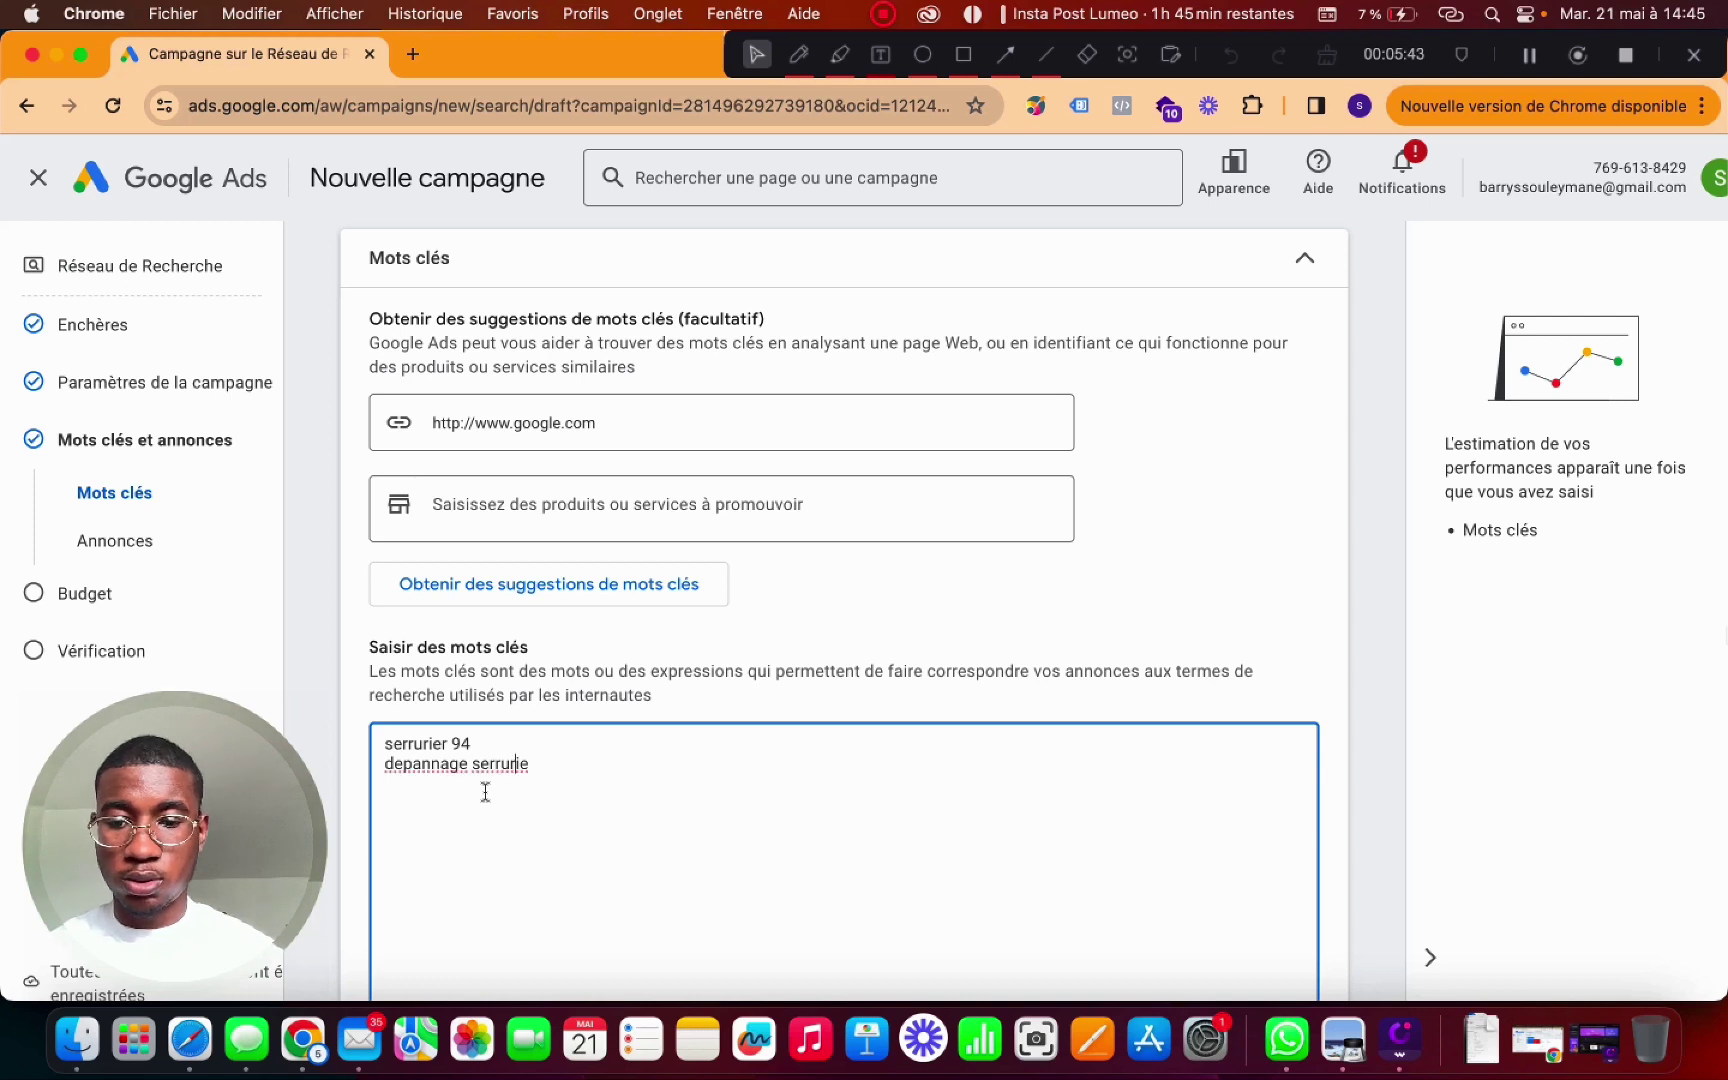
text(er)
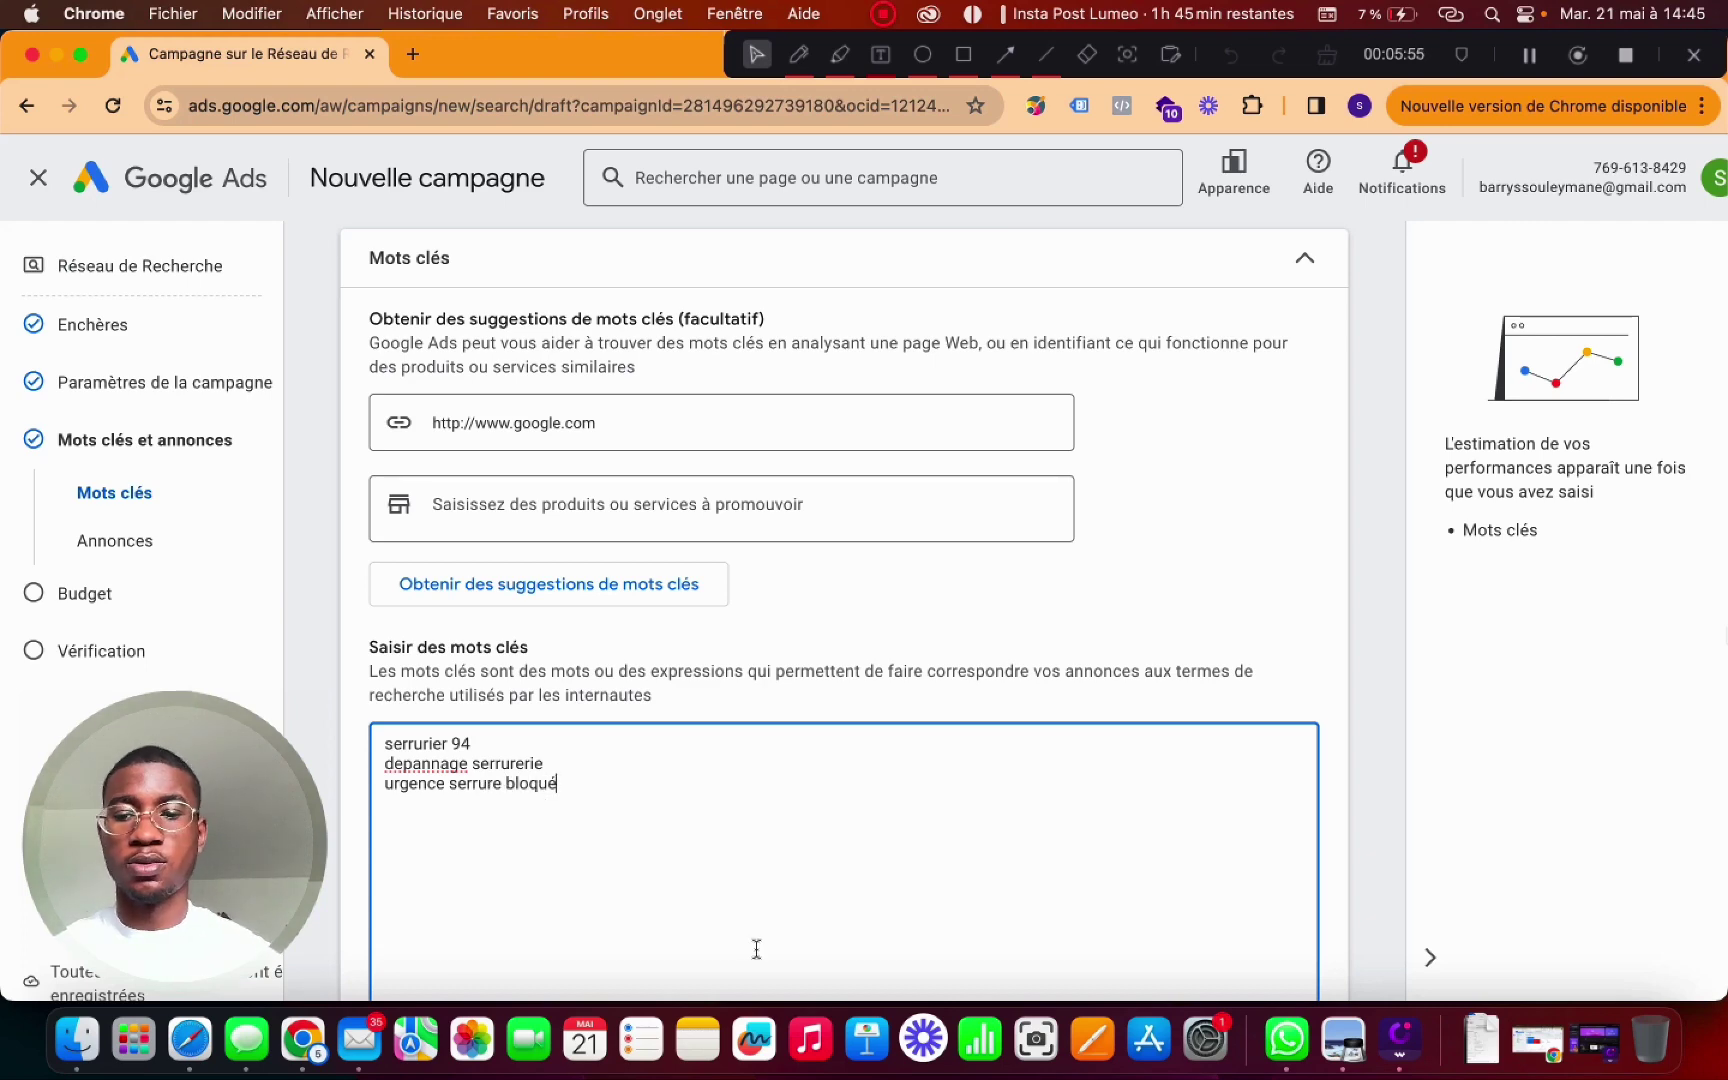
- Enclose each of the three keywords in double quotation marks to make them phrase matches
scroll(910, 790, down, 5)
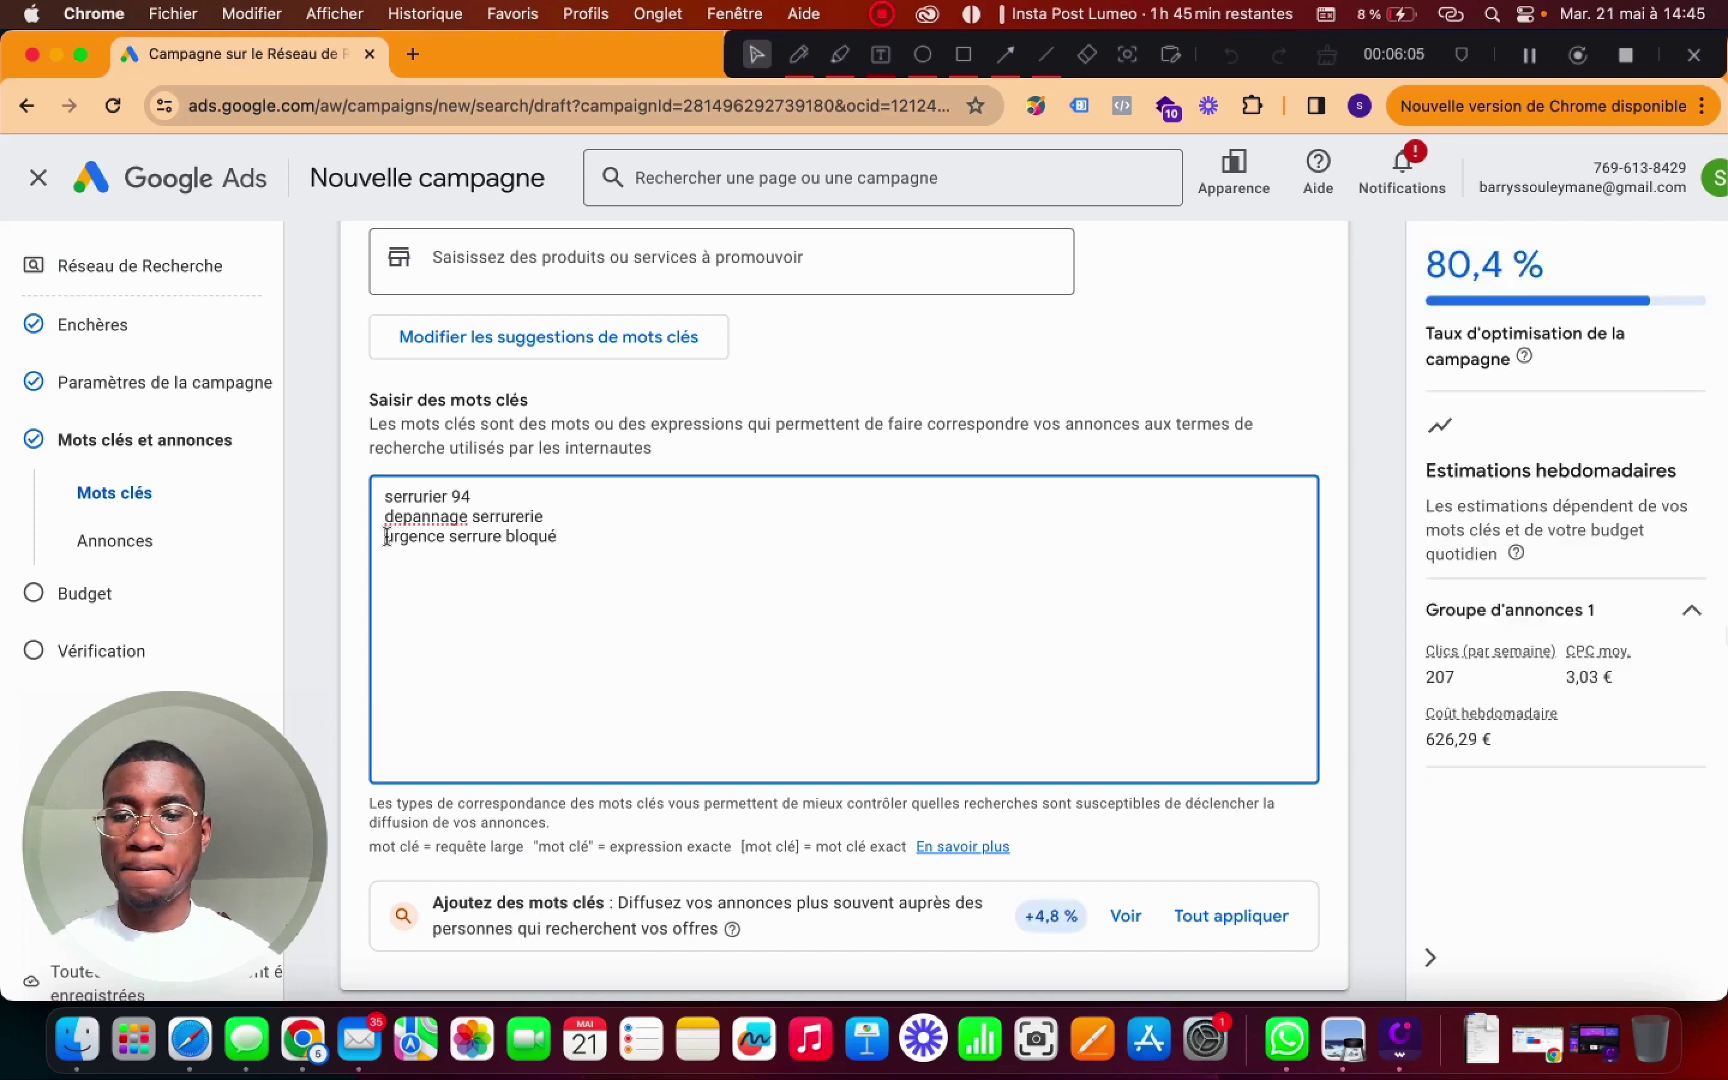
text(")
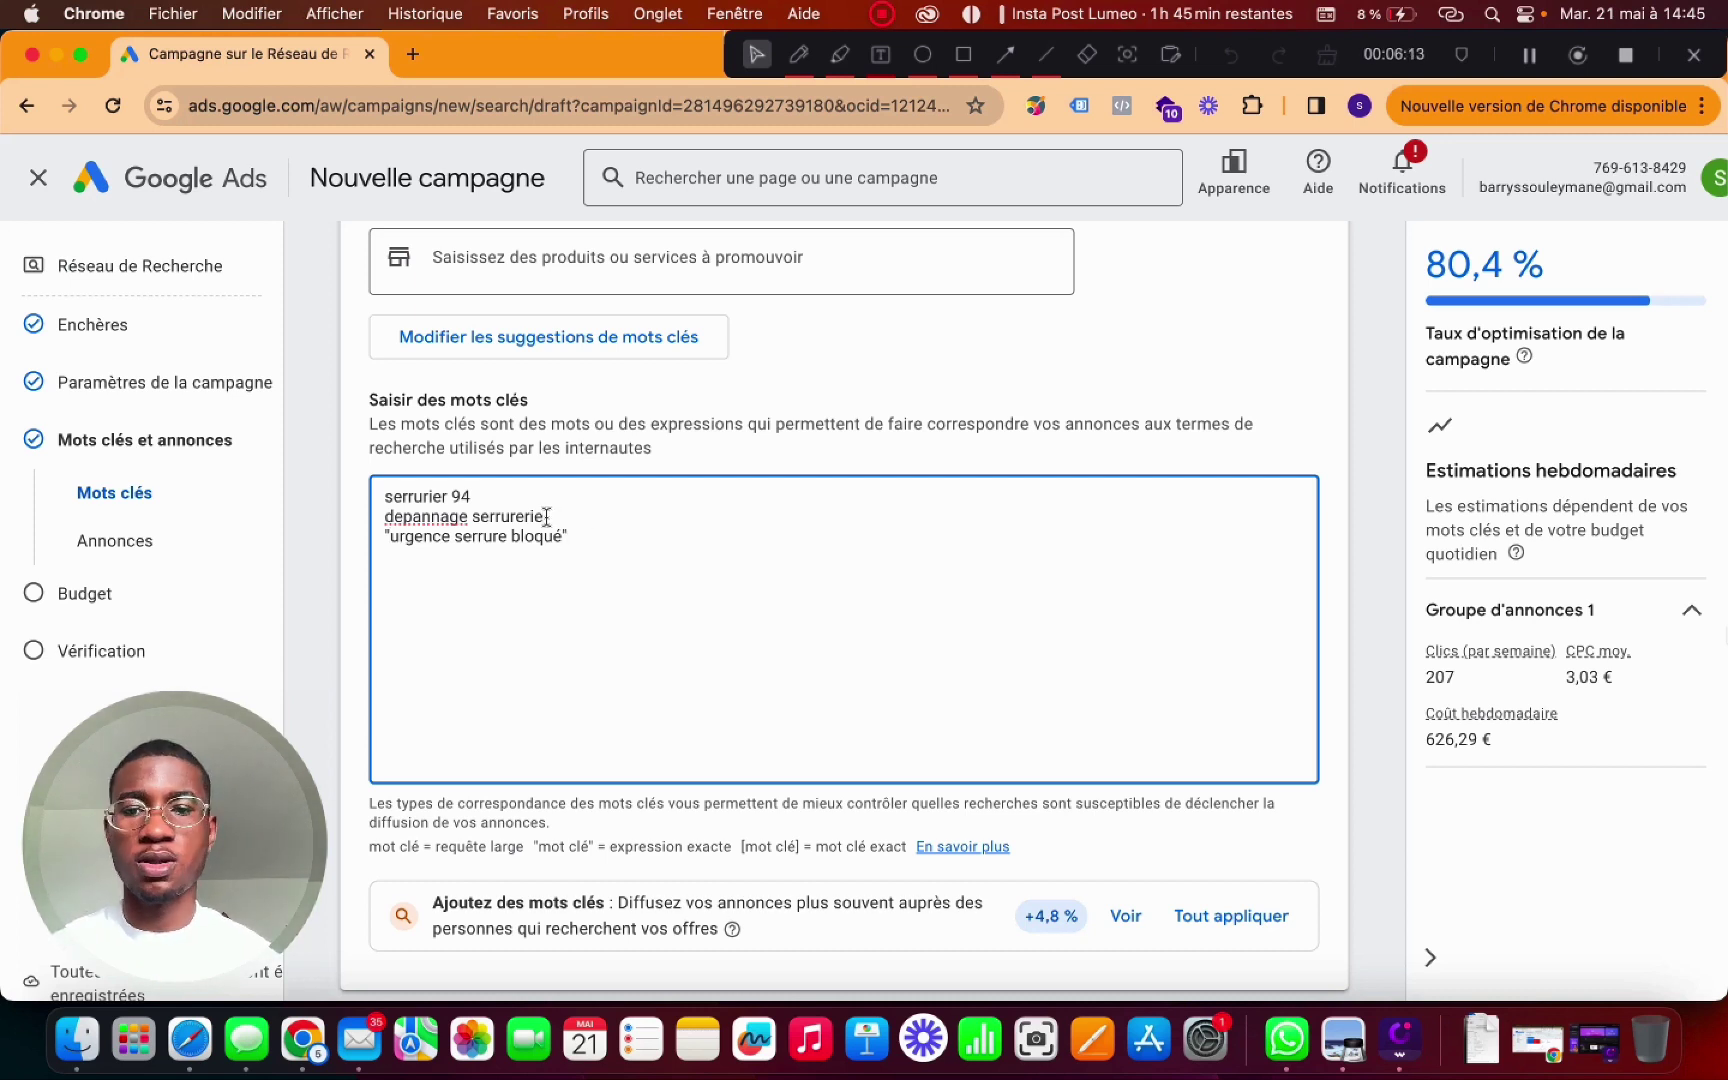
click(385, 519)
text(")
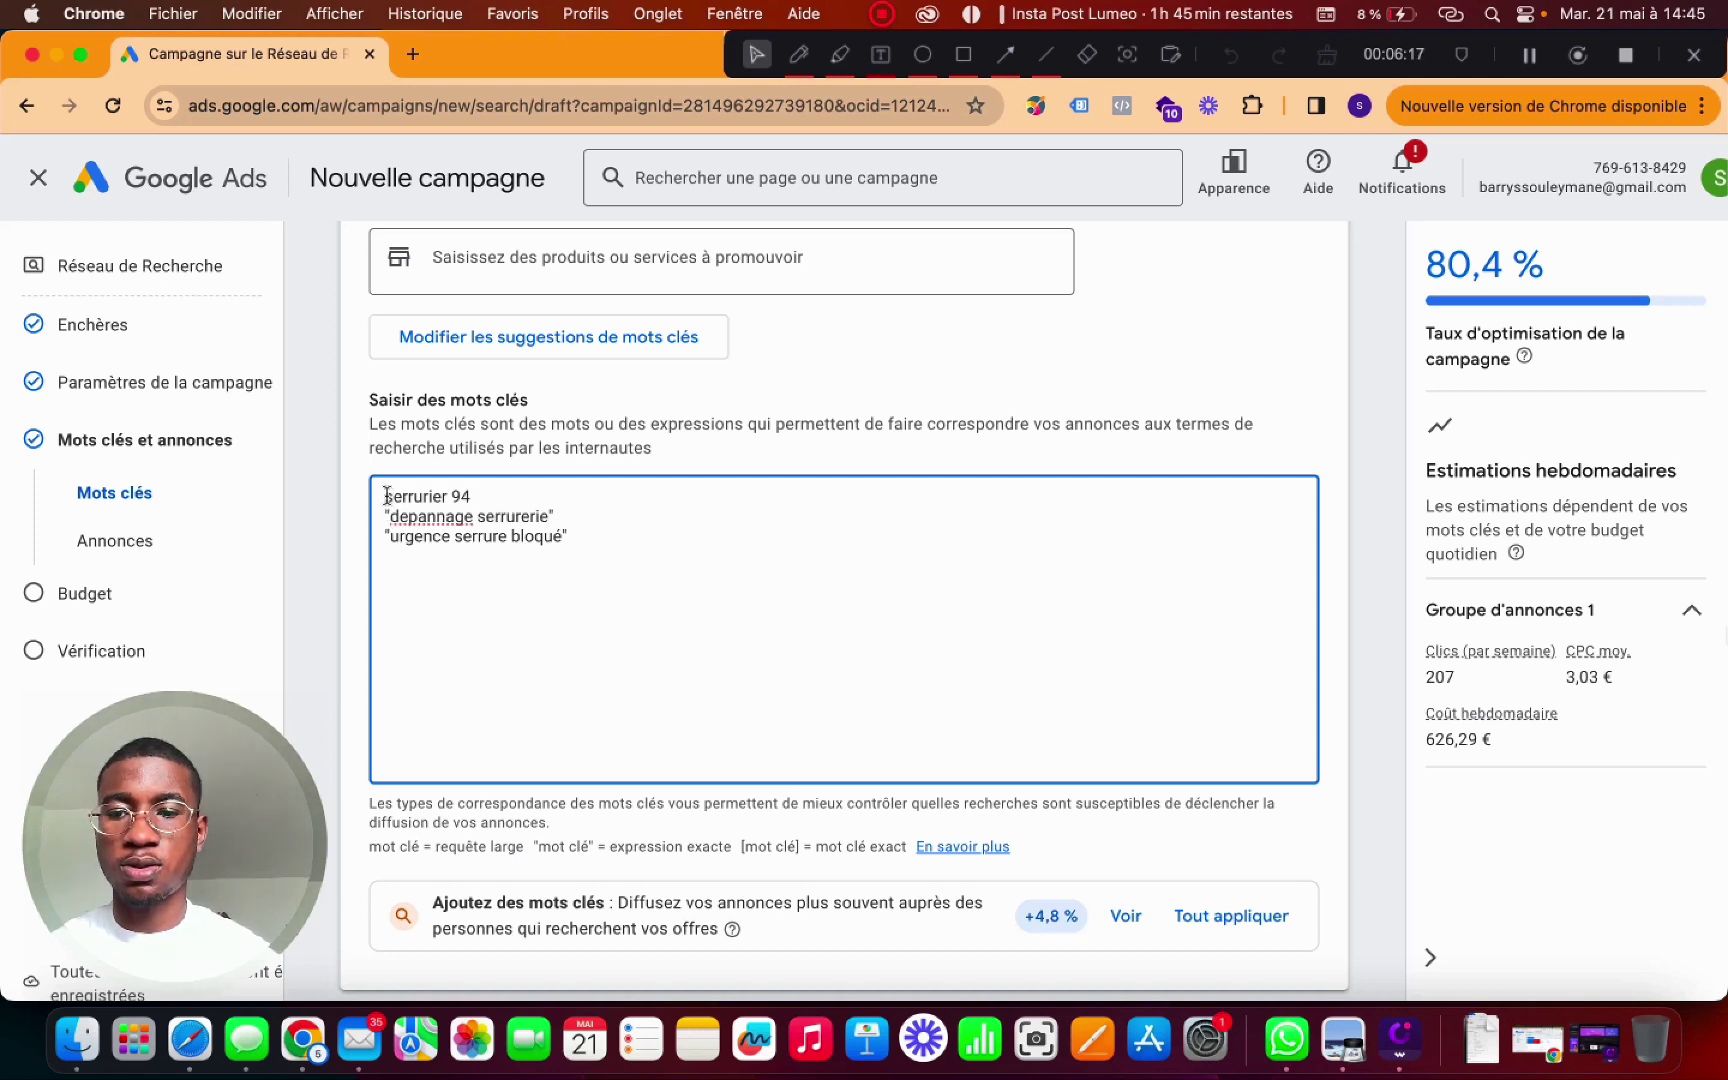
click(385, 496)
text(")
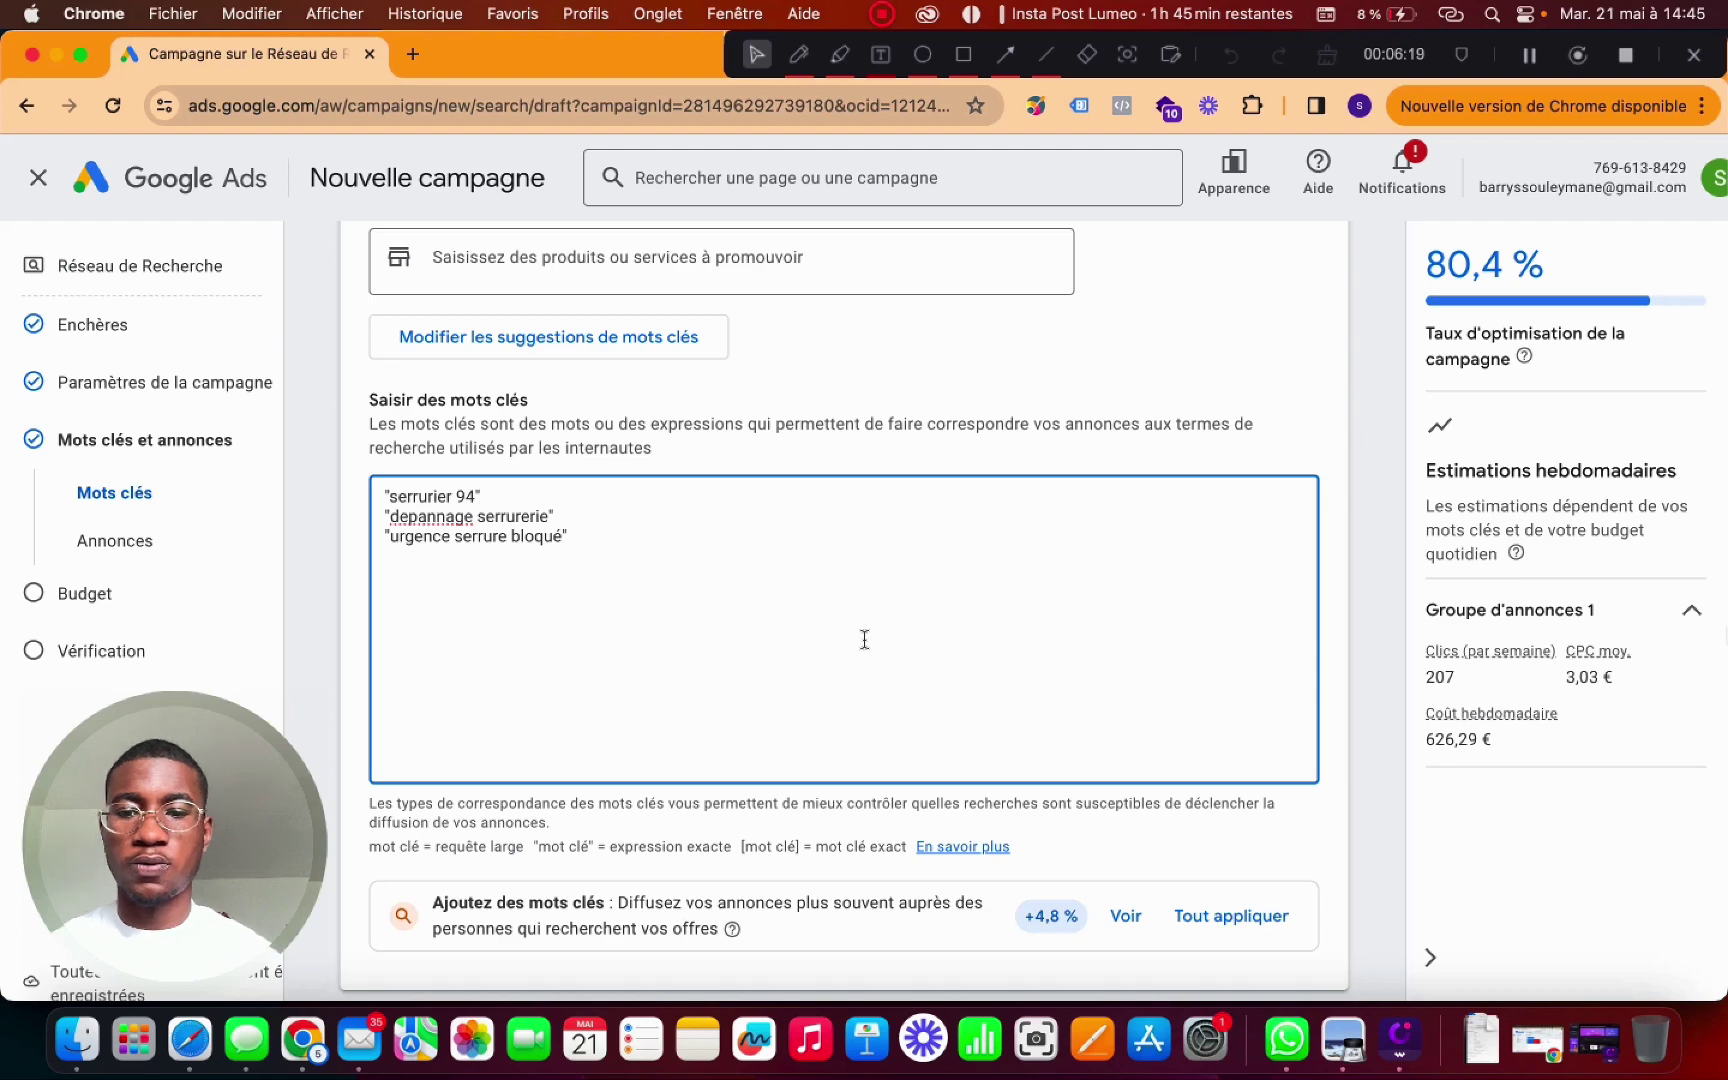
- Set the first part of the ad's display path to "serrurier"
scroll(865, 639, down, 10)
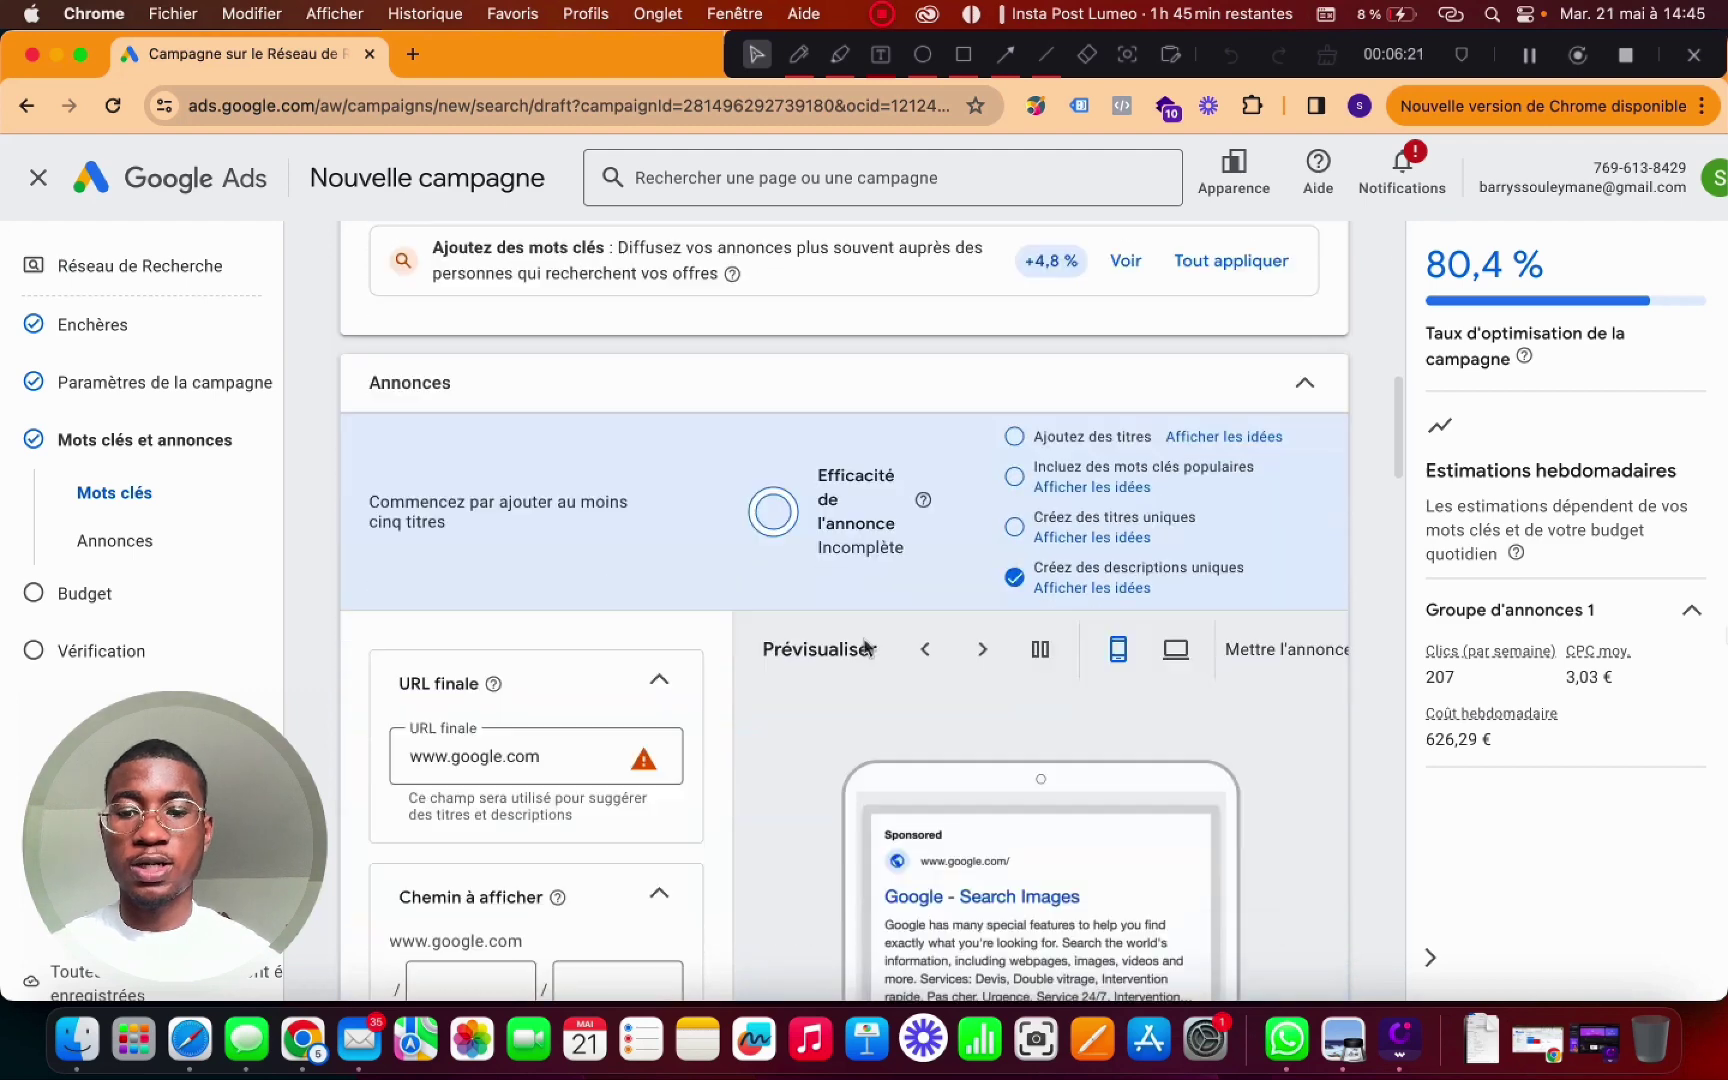
scroll(865, 645, down, 3)
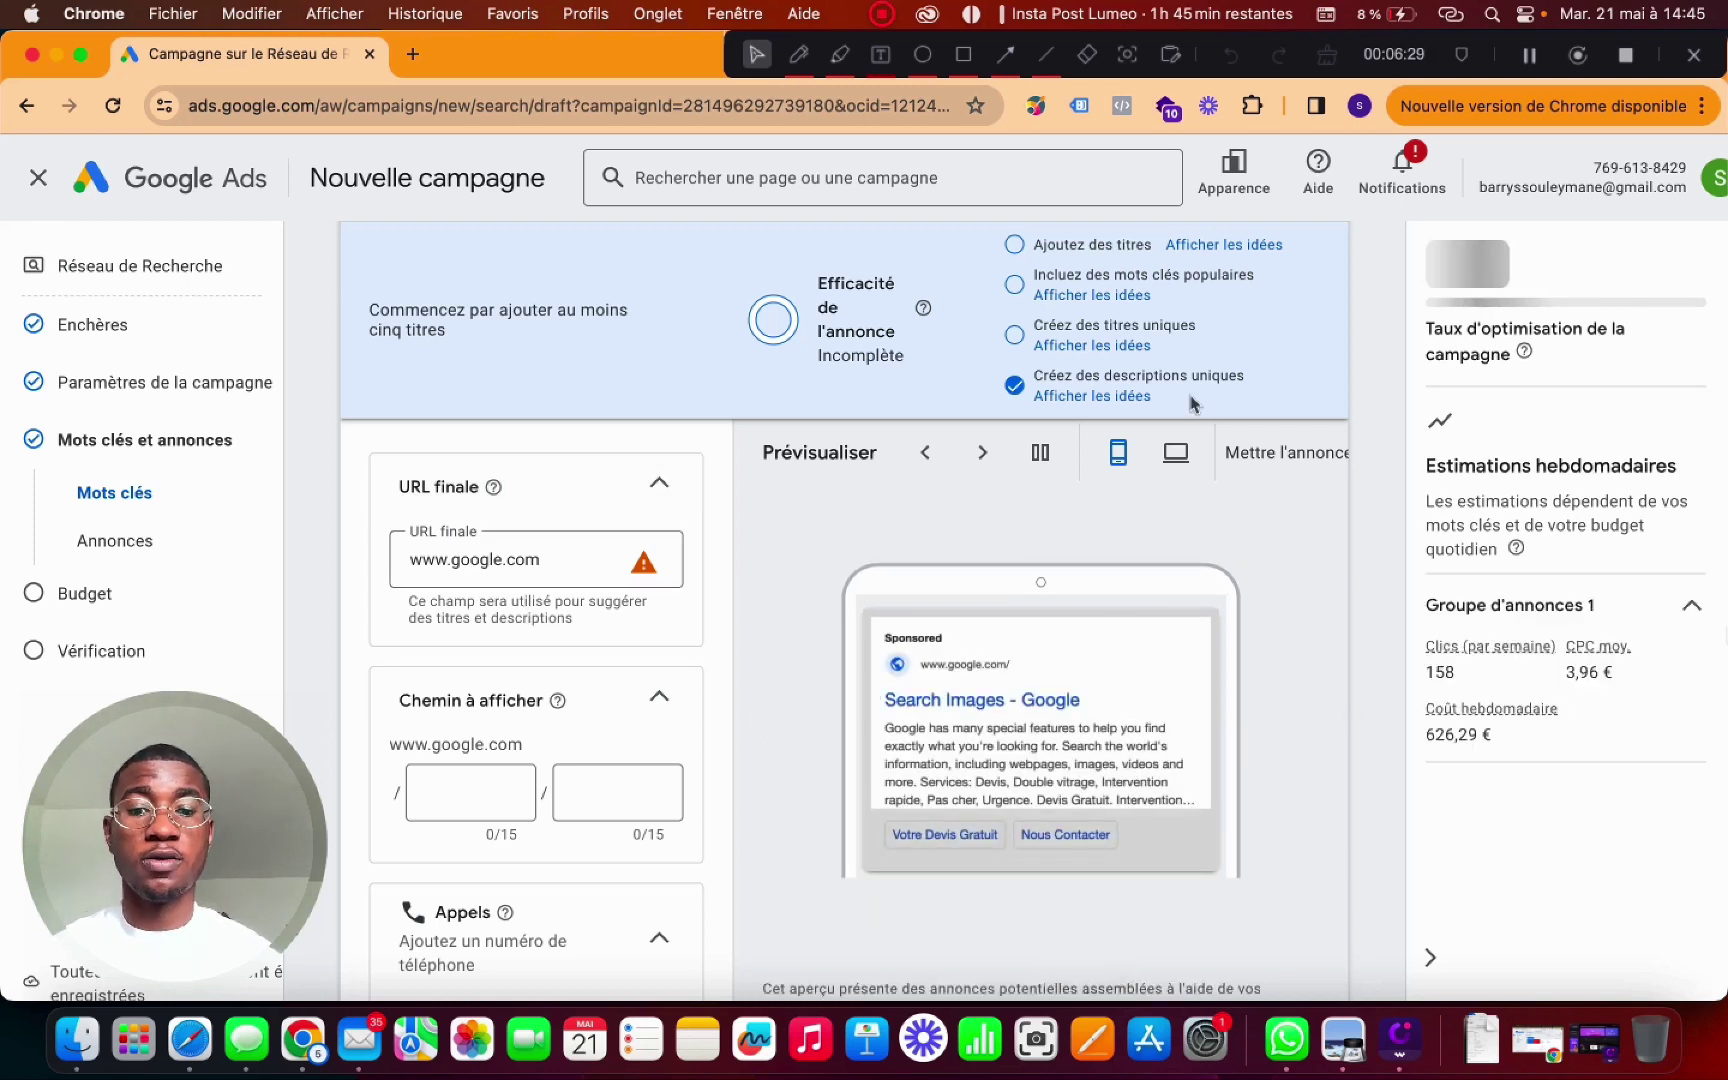
scroll(1143, 707, down, 3)
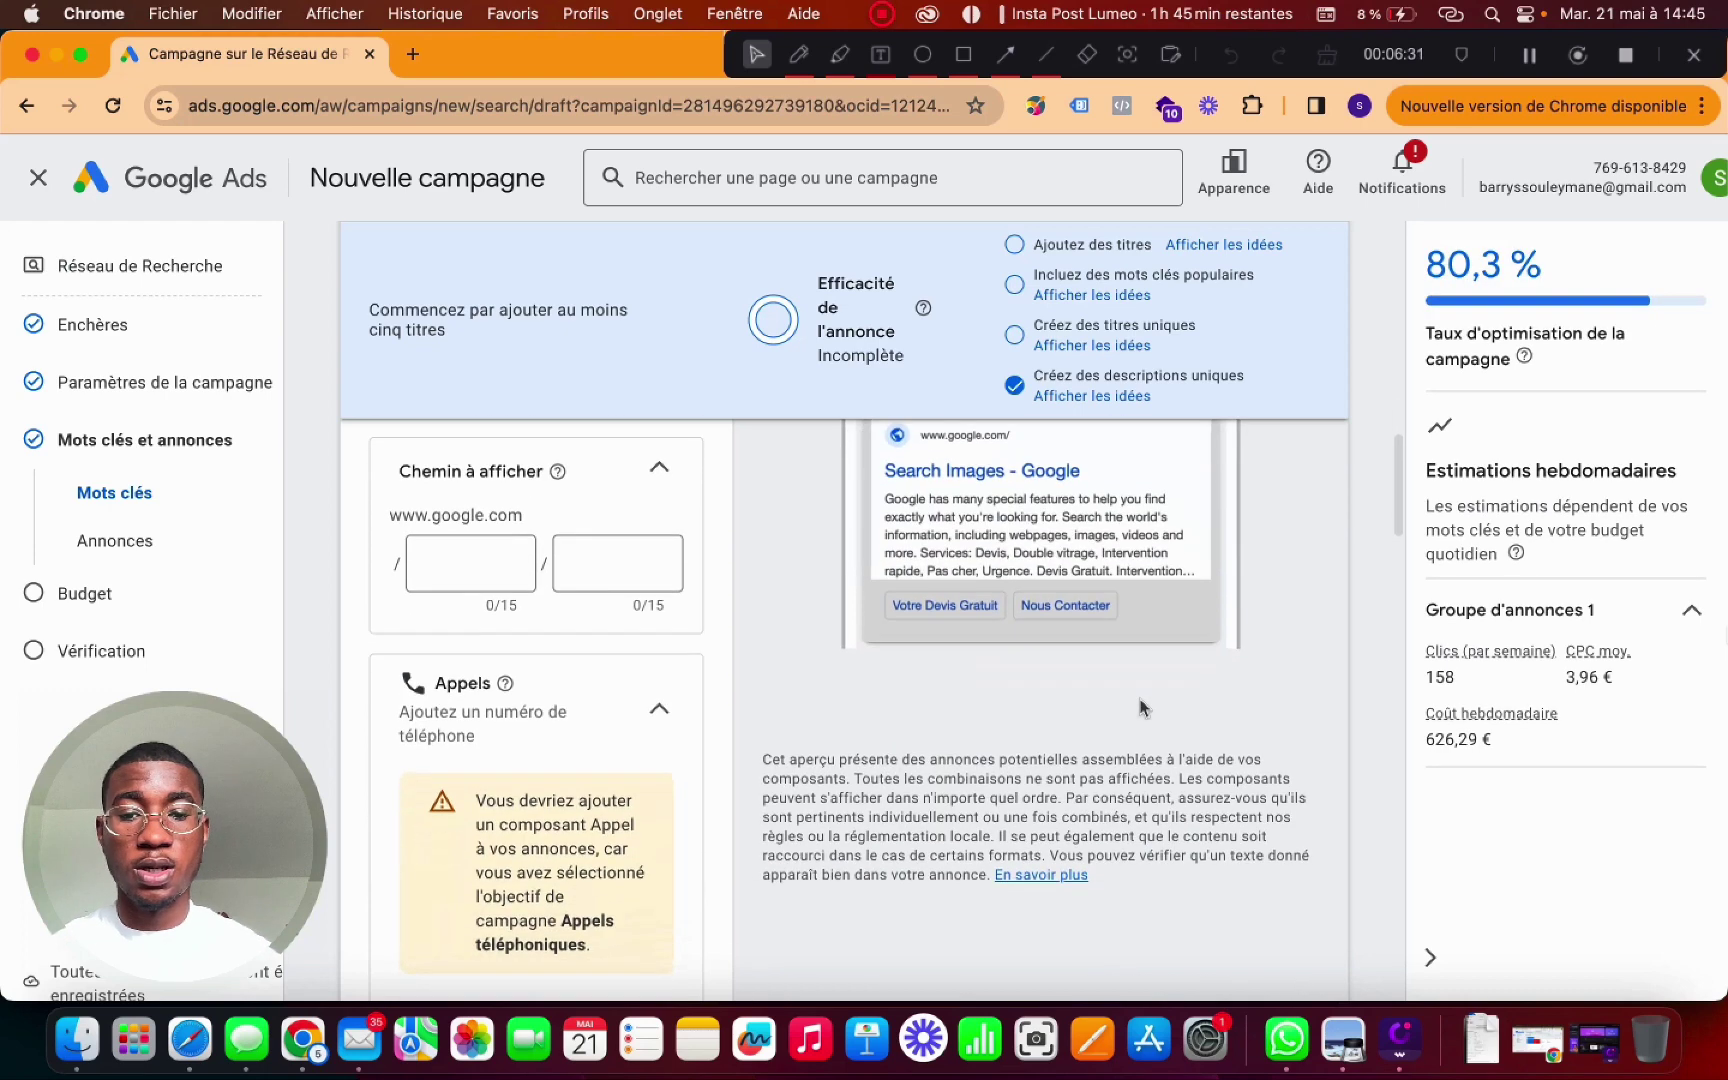
scroll(1143, 707, up, 2)
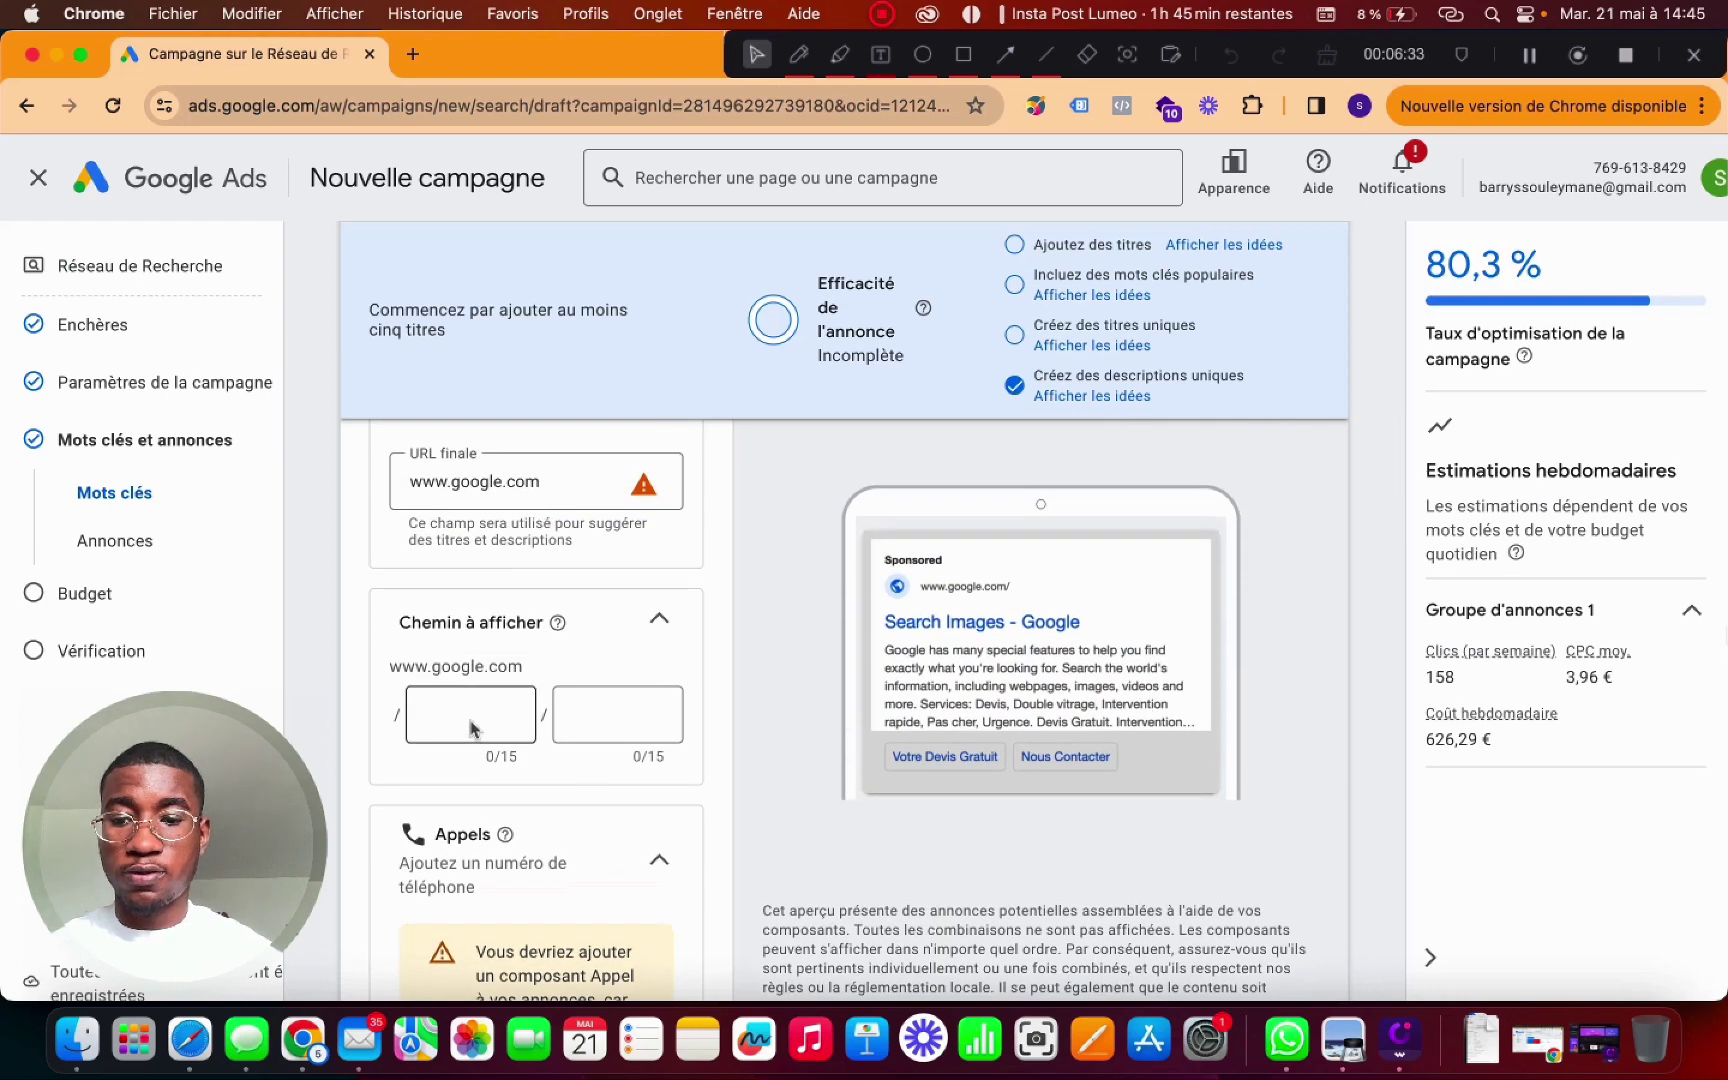
click(472, 722)
text(se)
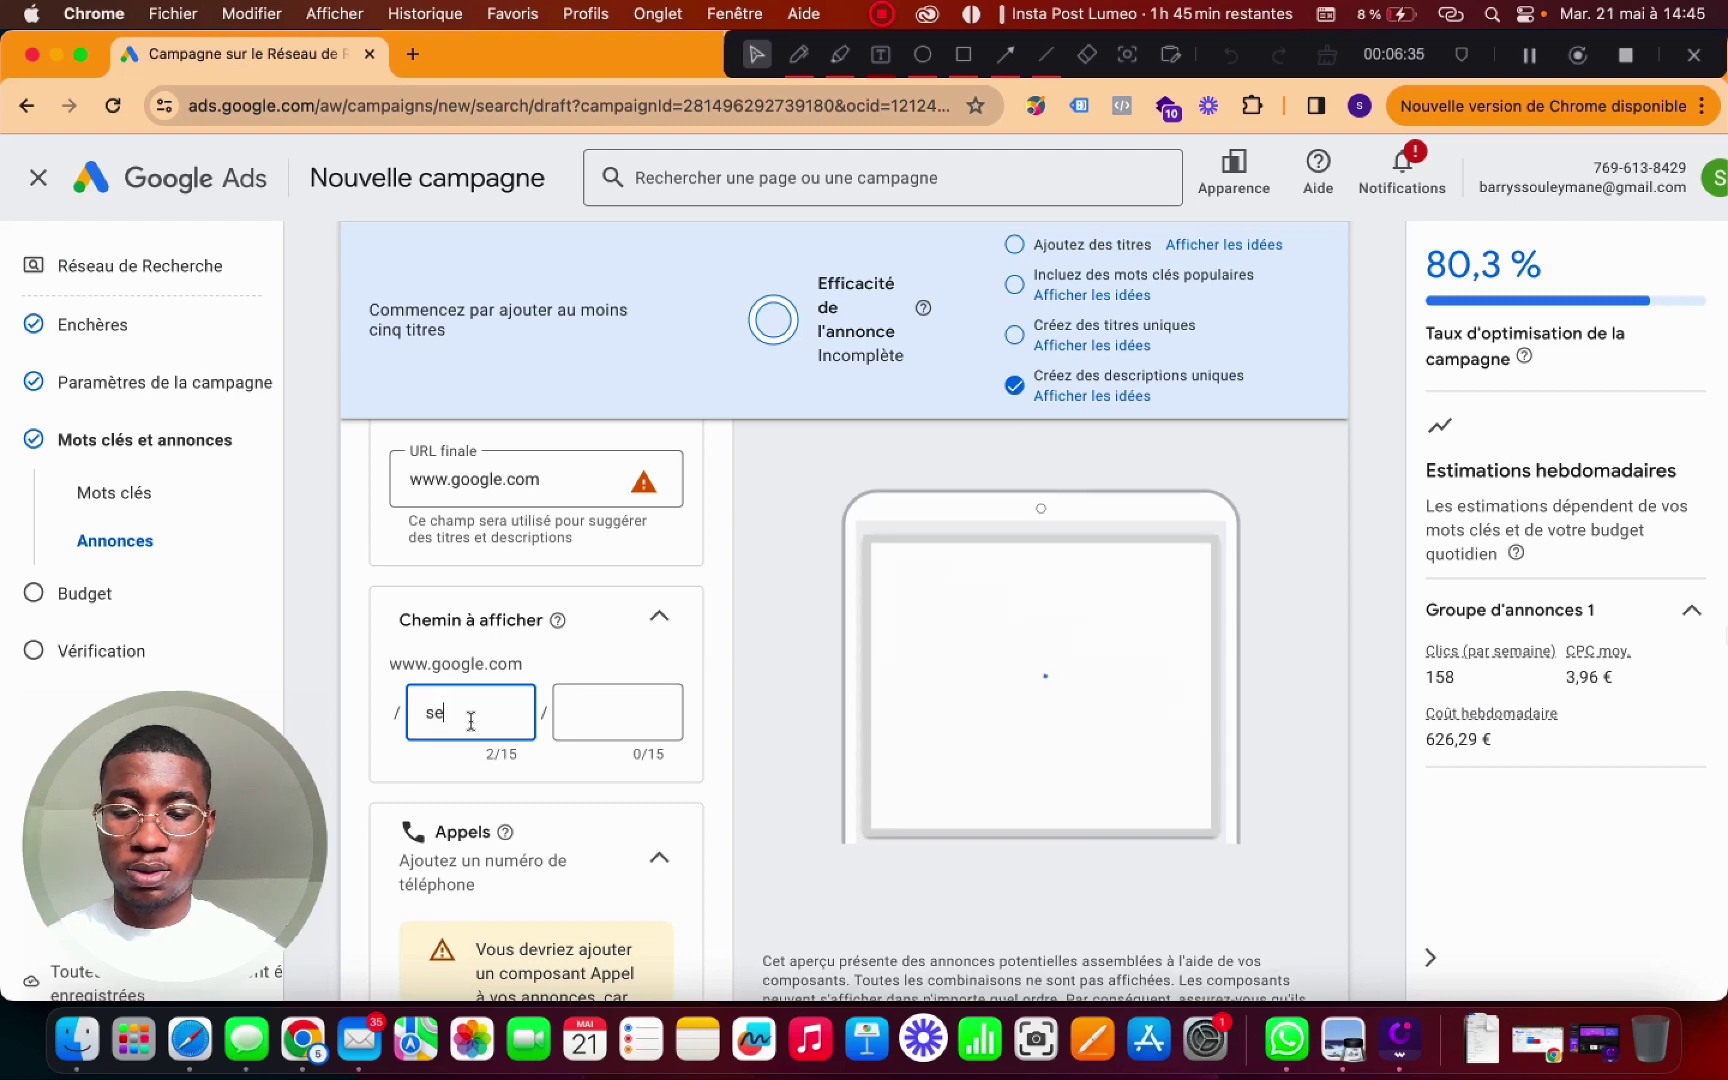
text(rrurier)
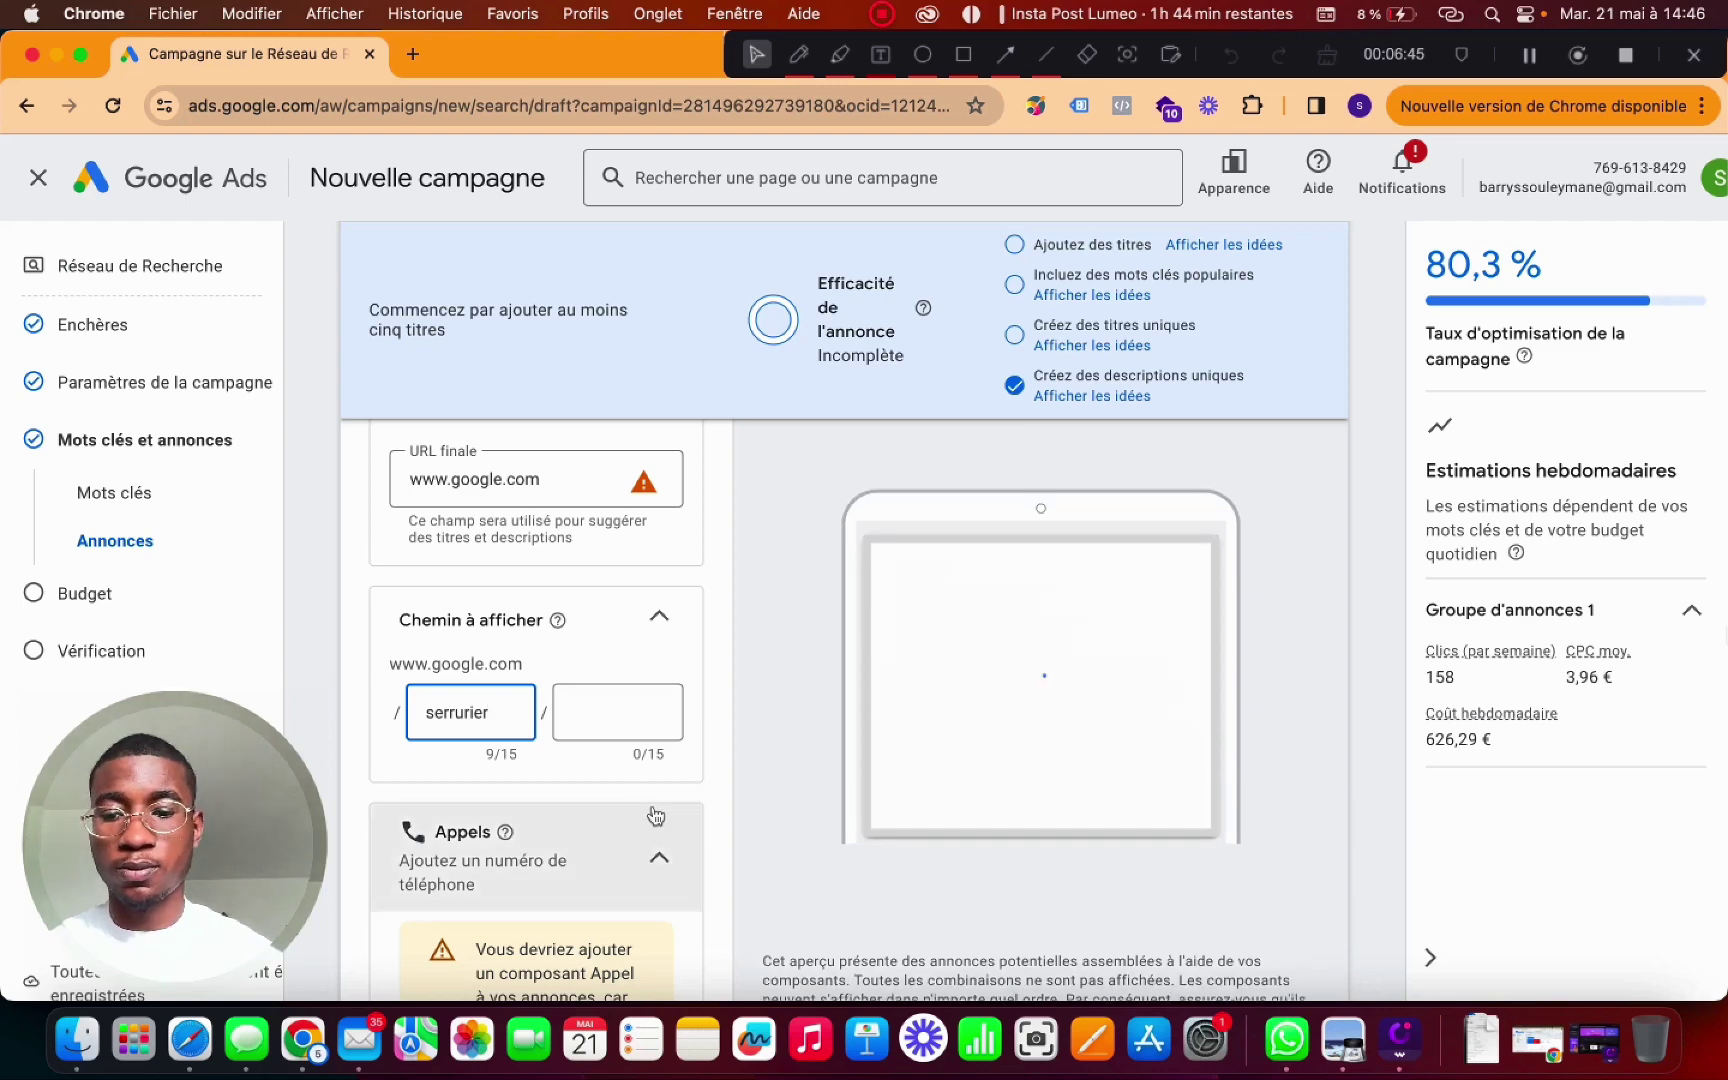
scroll(655, 815, down, 3)
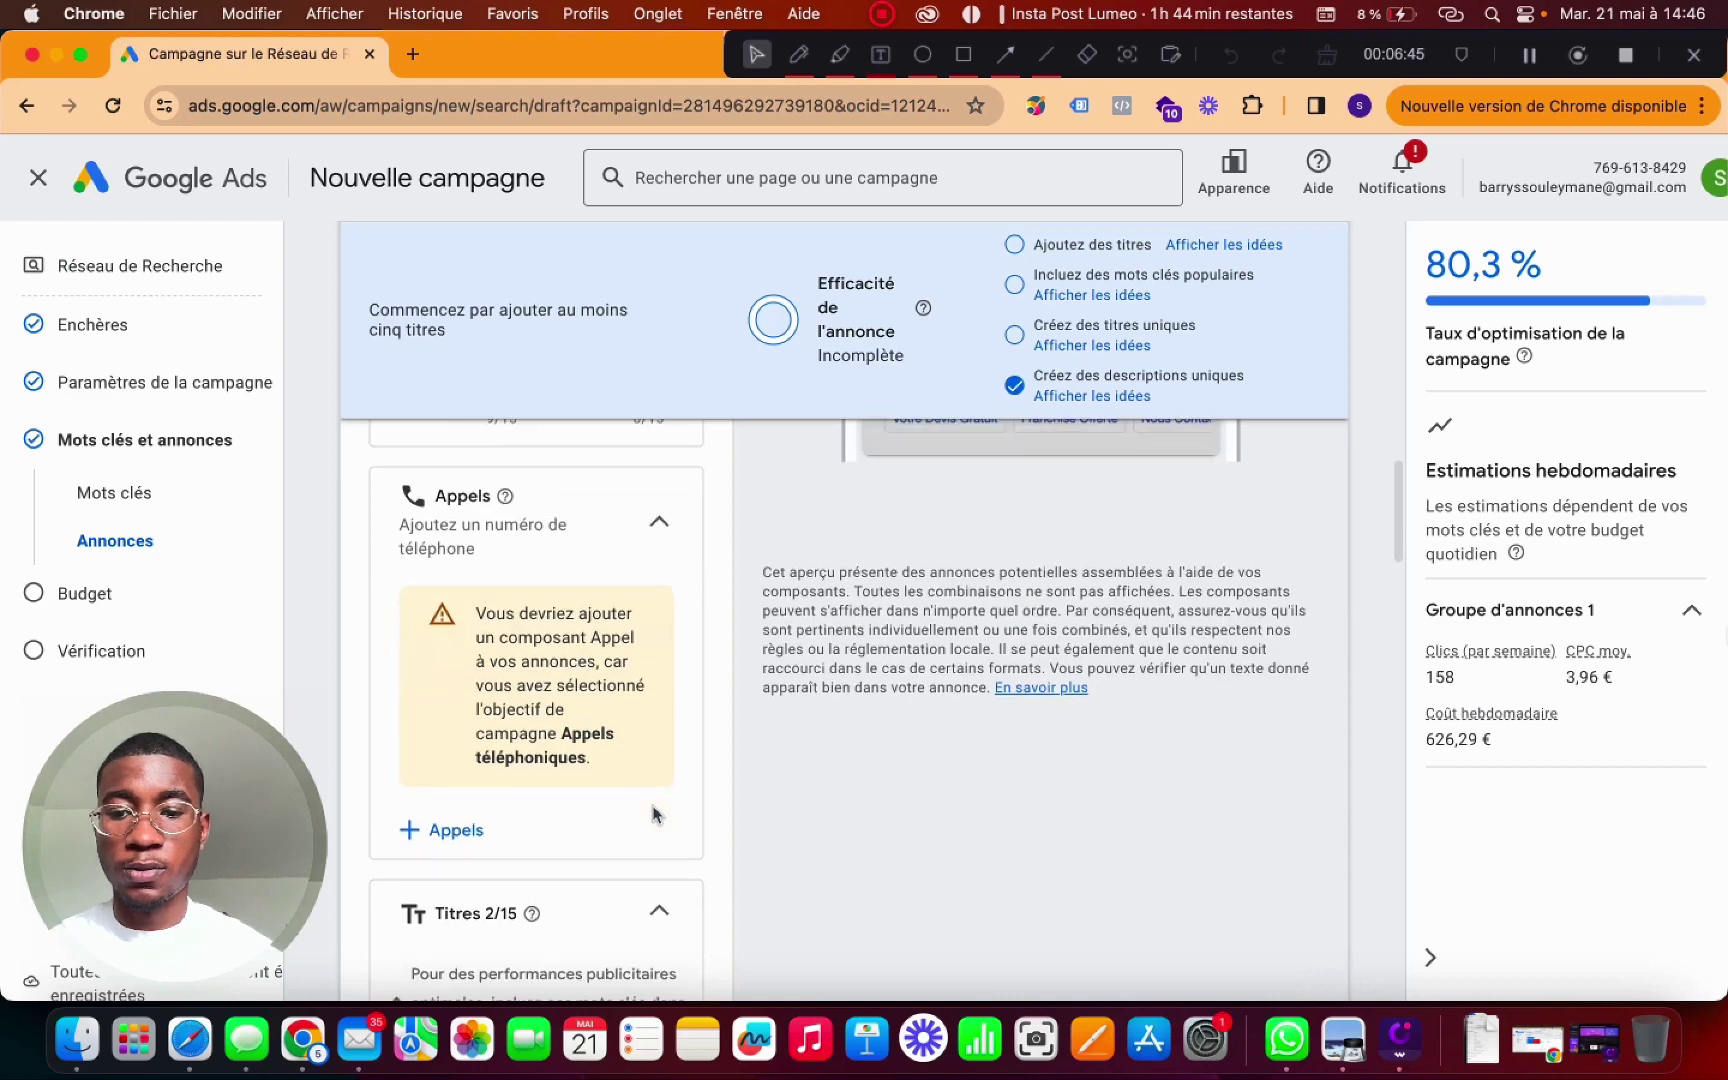
click(422, 832)
click(386, 176)
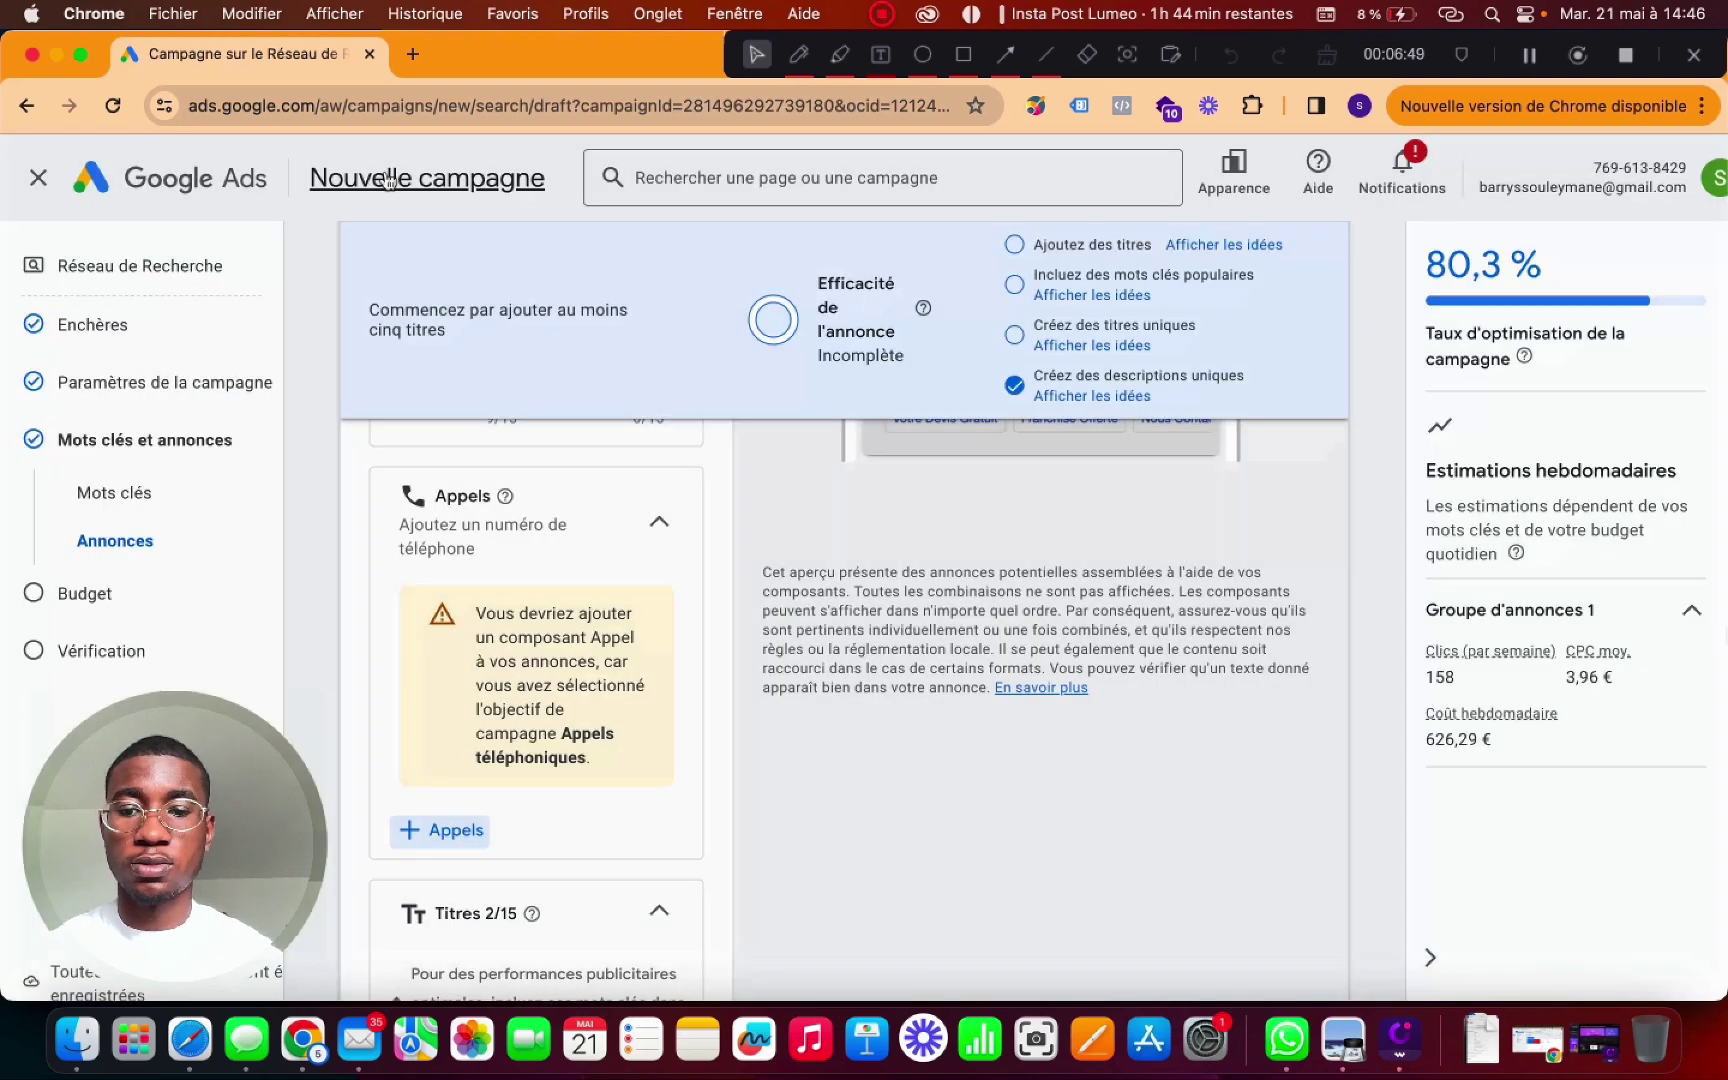
- Replace the ad's first headline with "depannage serrurerie"
scroll(687, 766, down, 3)
scroll(688, 768, down, 1)
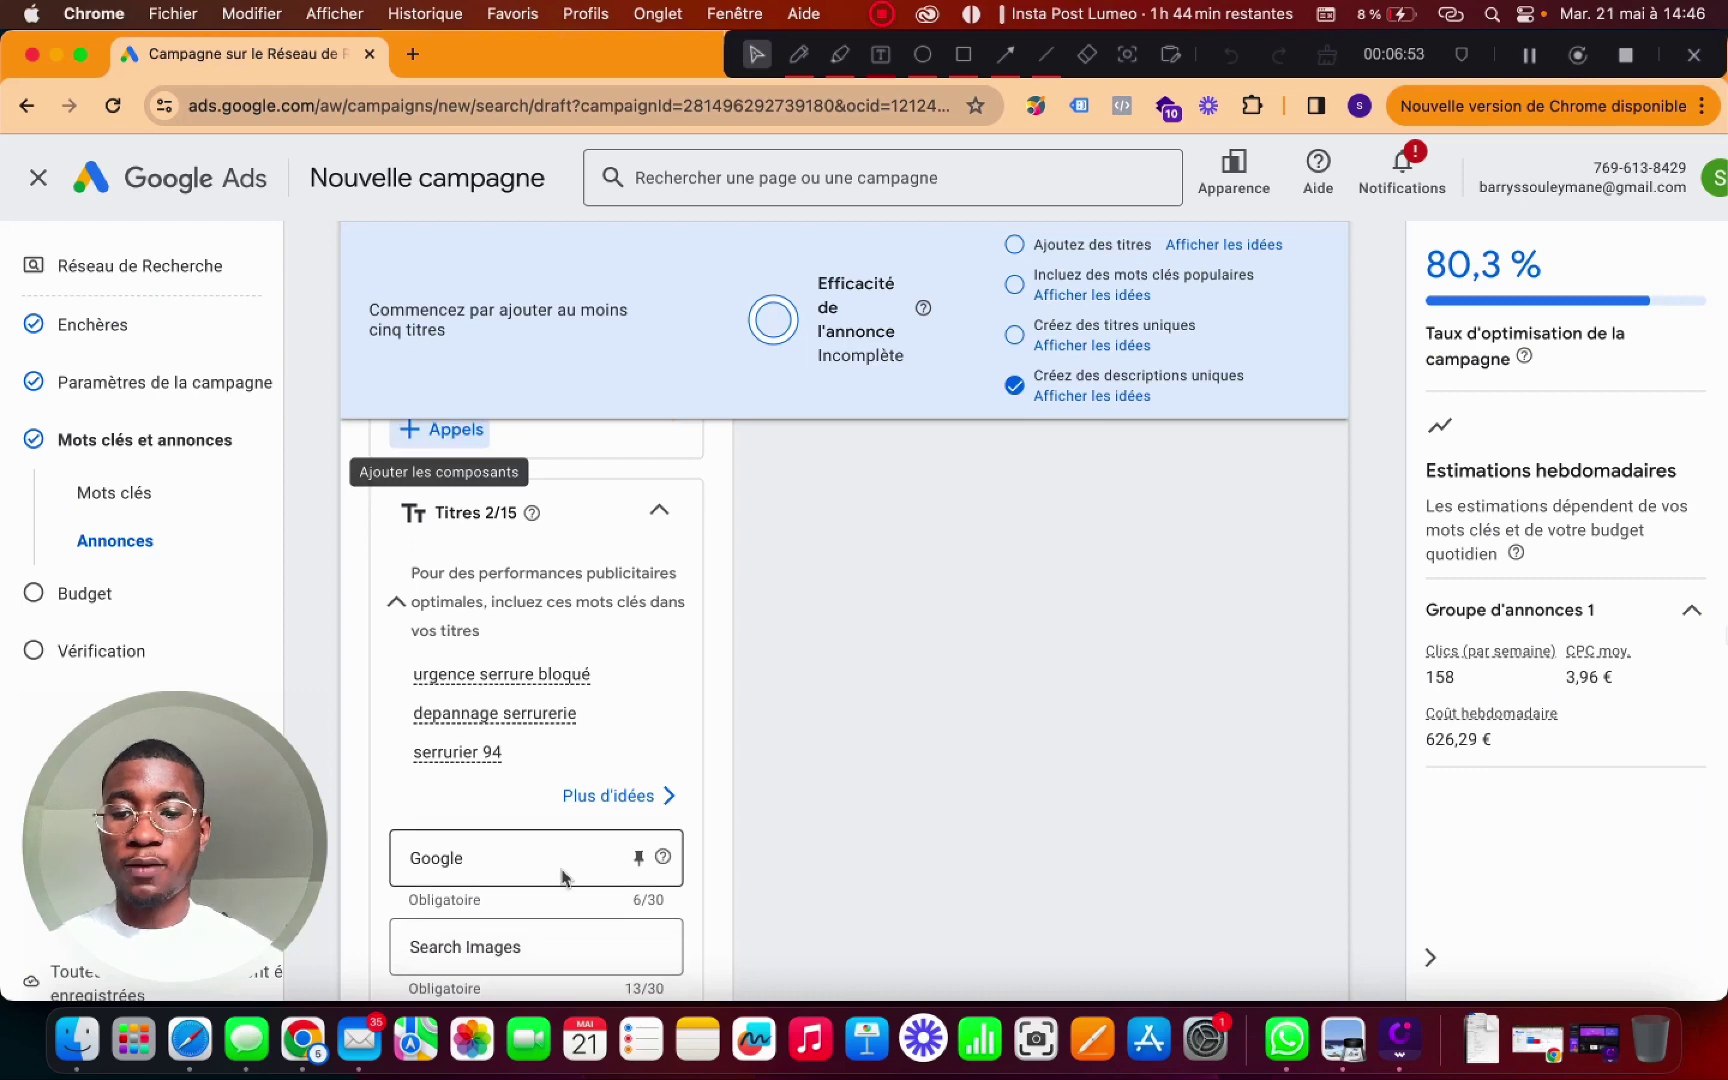
scroll(783, 798, up, 5)
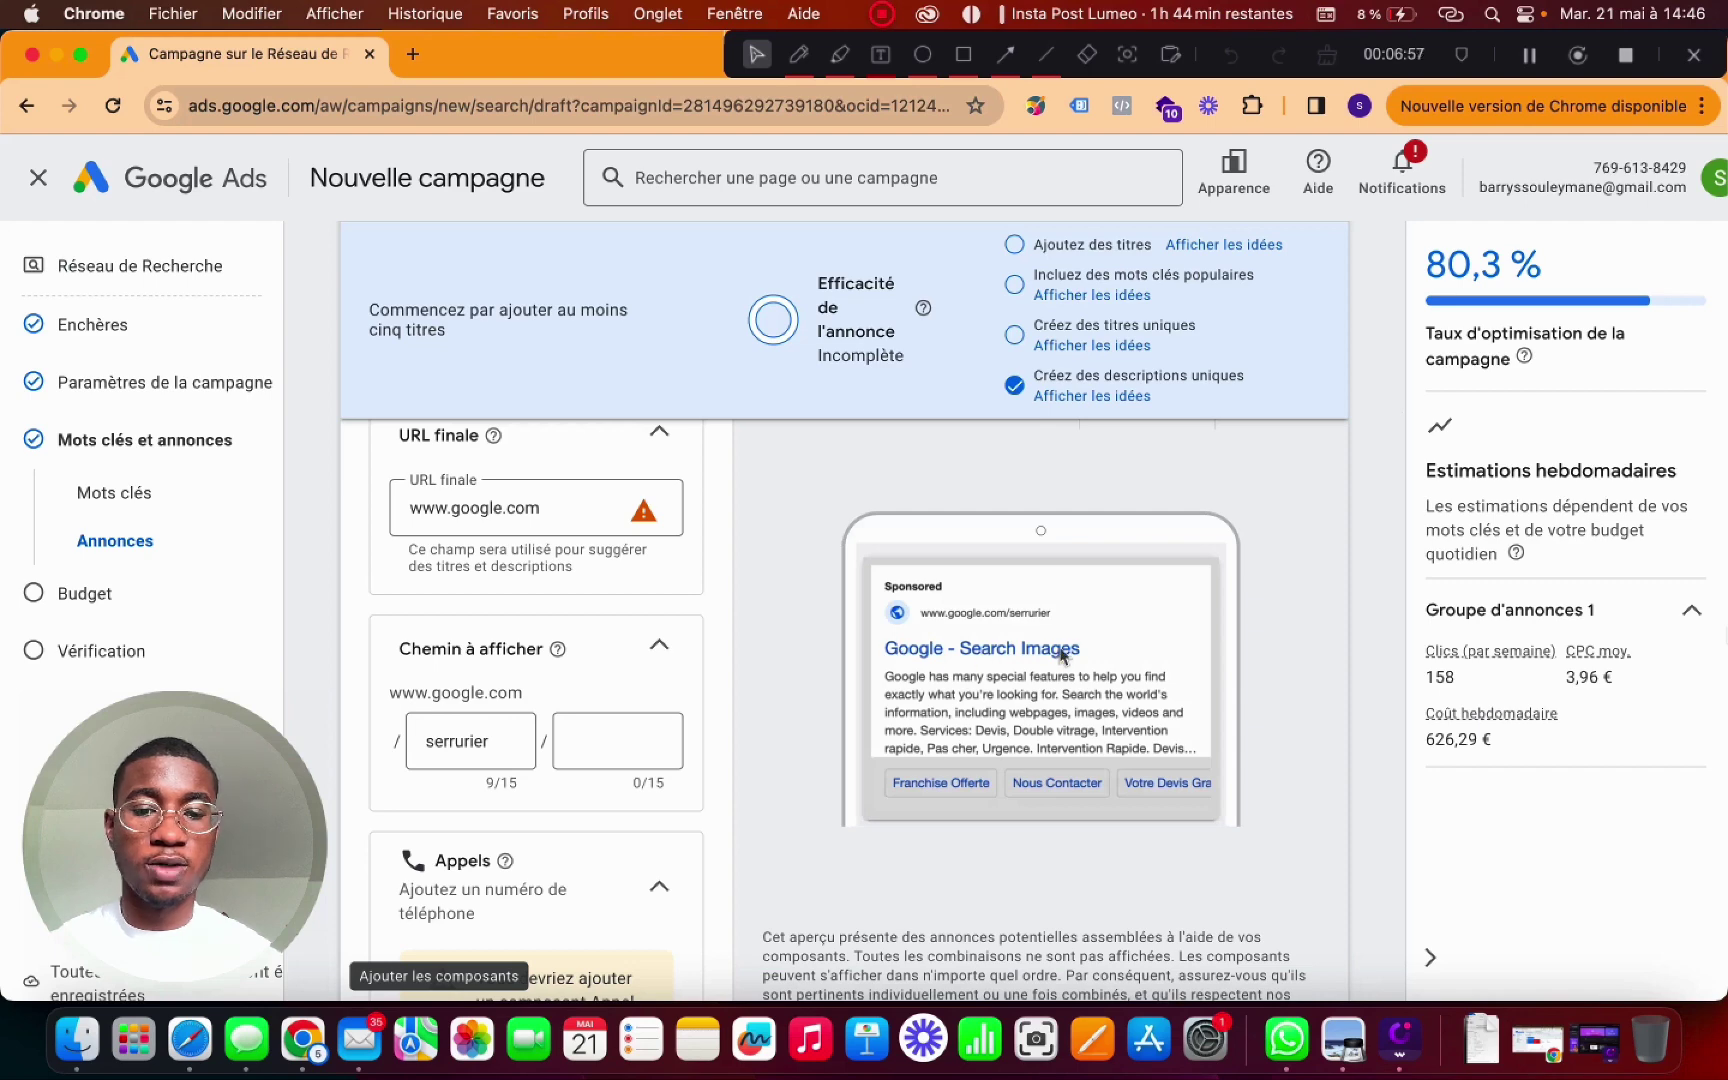
scroll(752, 785, down, 3)
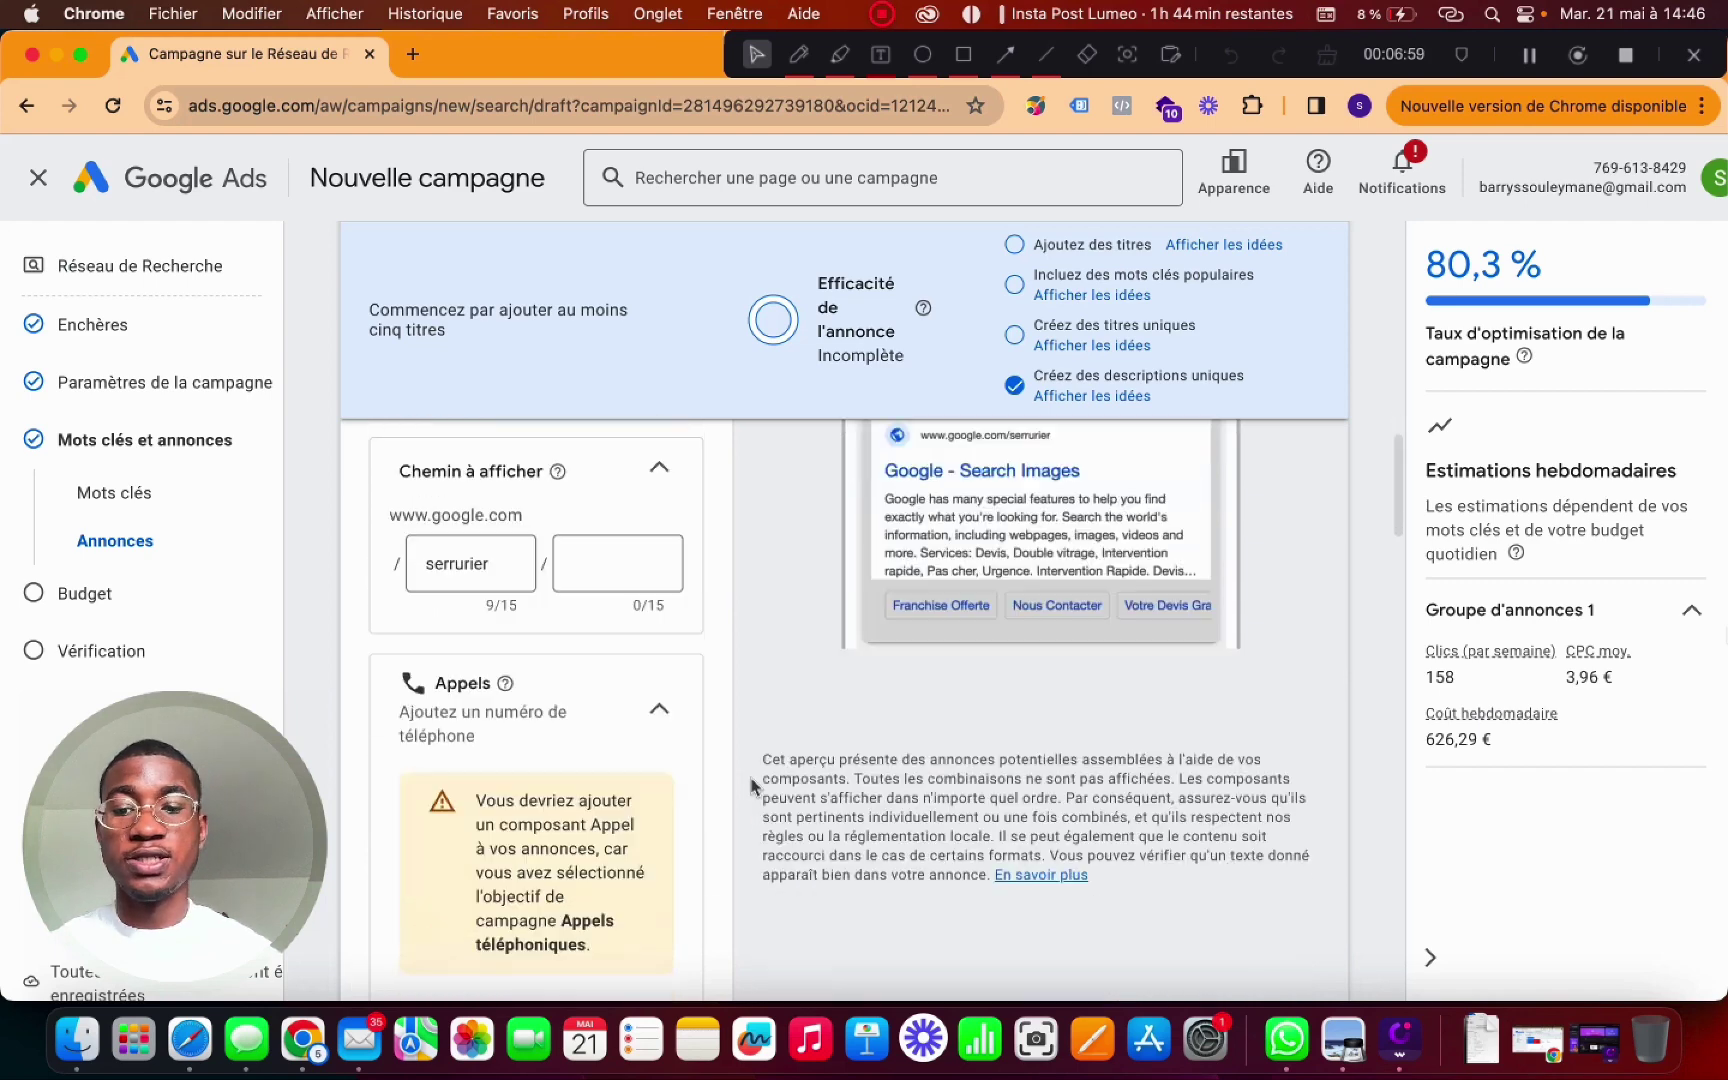
scroll(752, 785, down, 5)
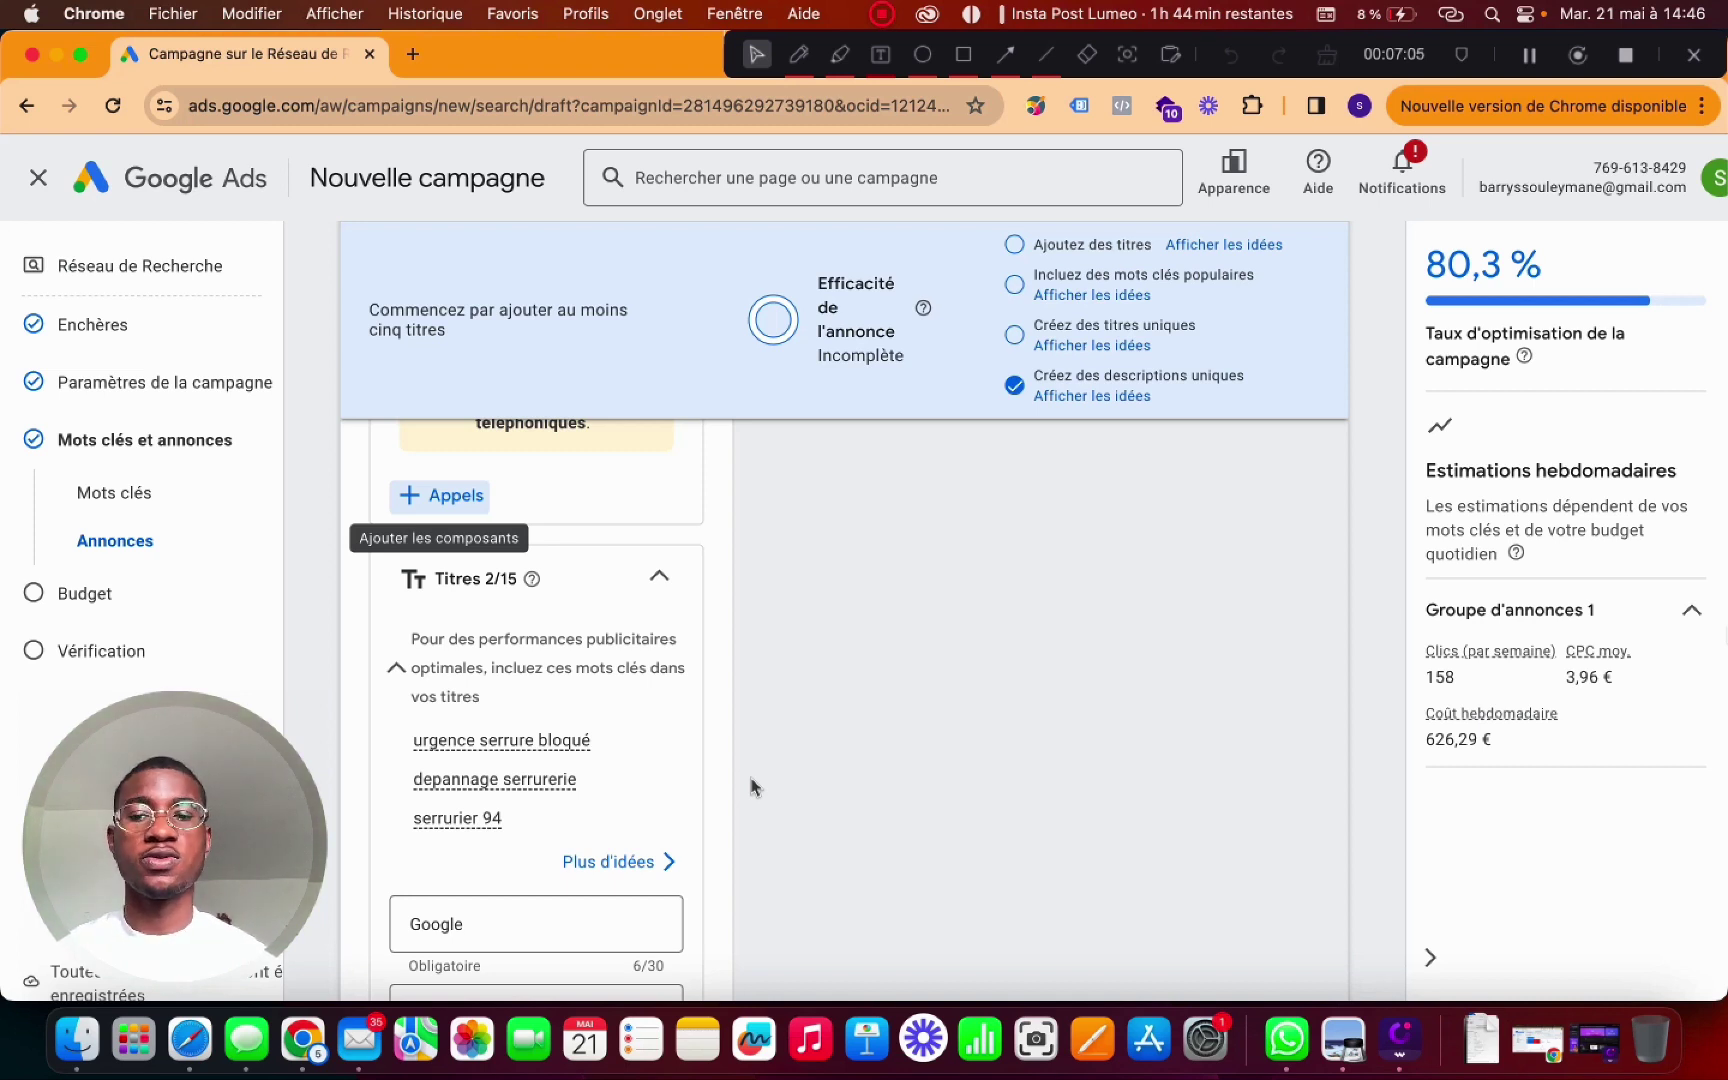
scroll(552, 830, down, 3)
click(532, 609)
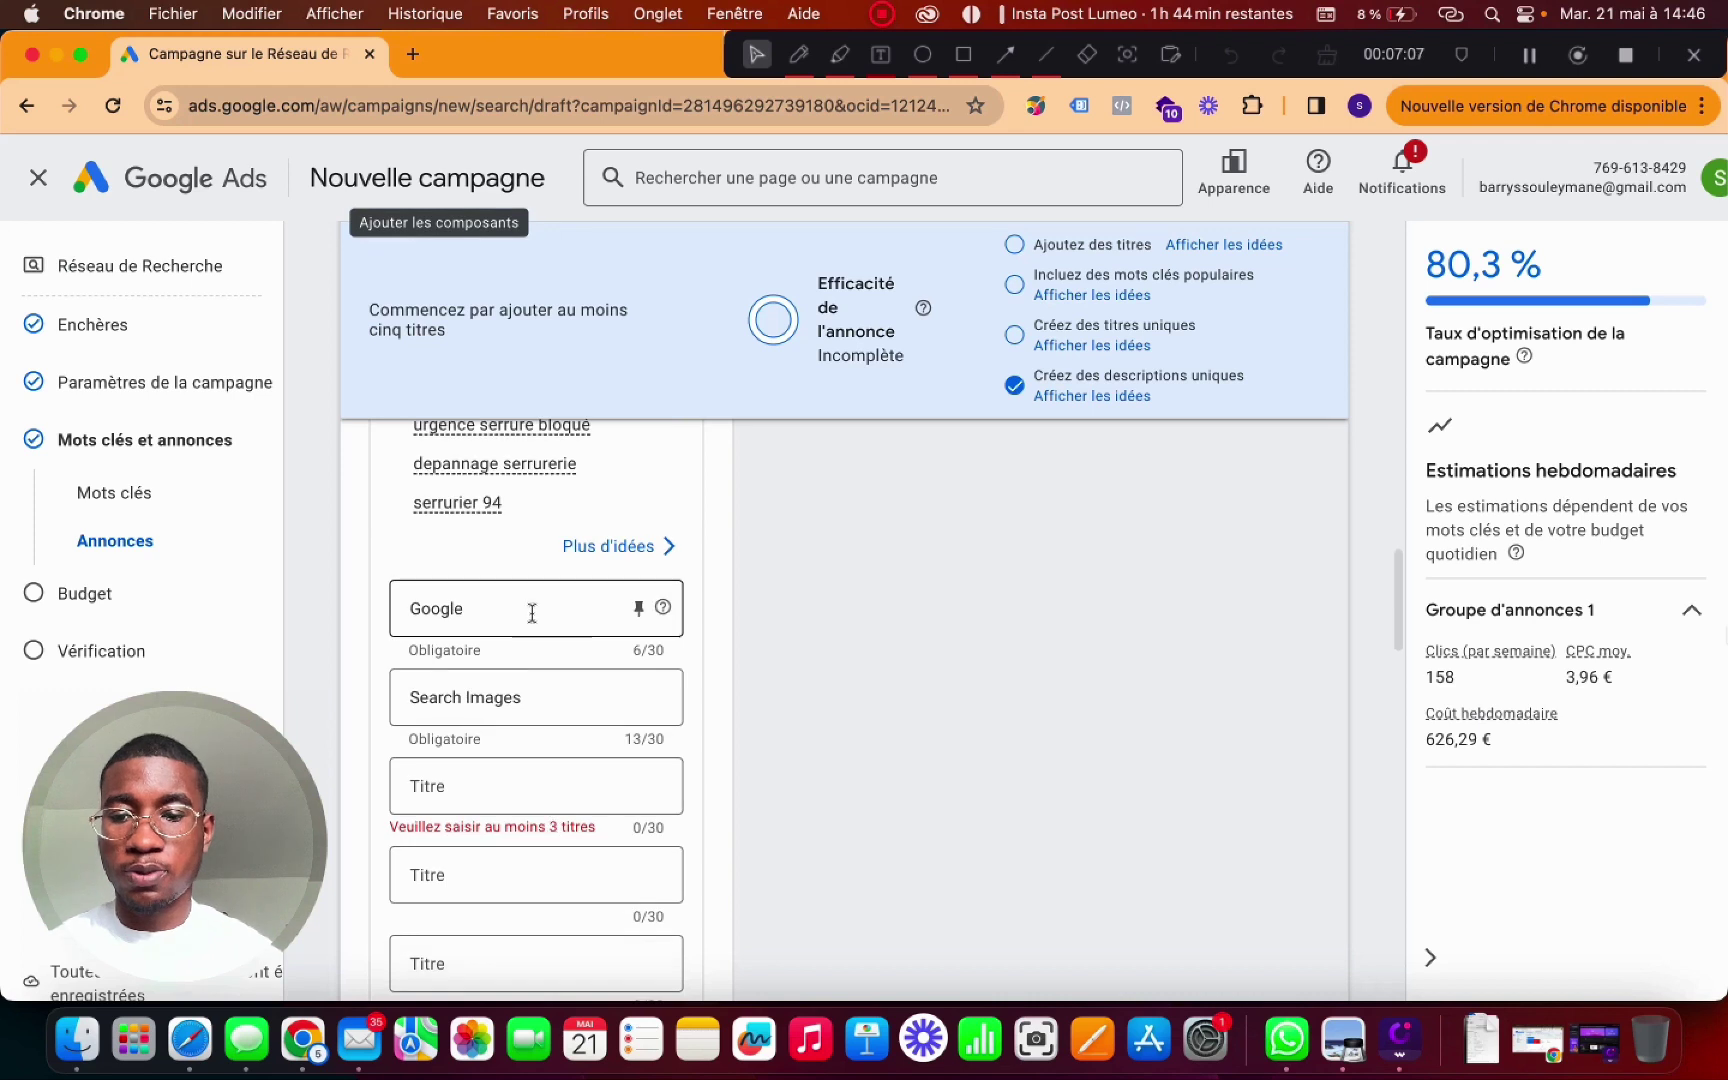
double_click(517, 609)
text(dep)
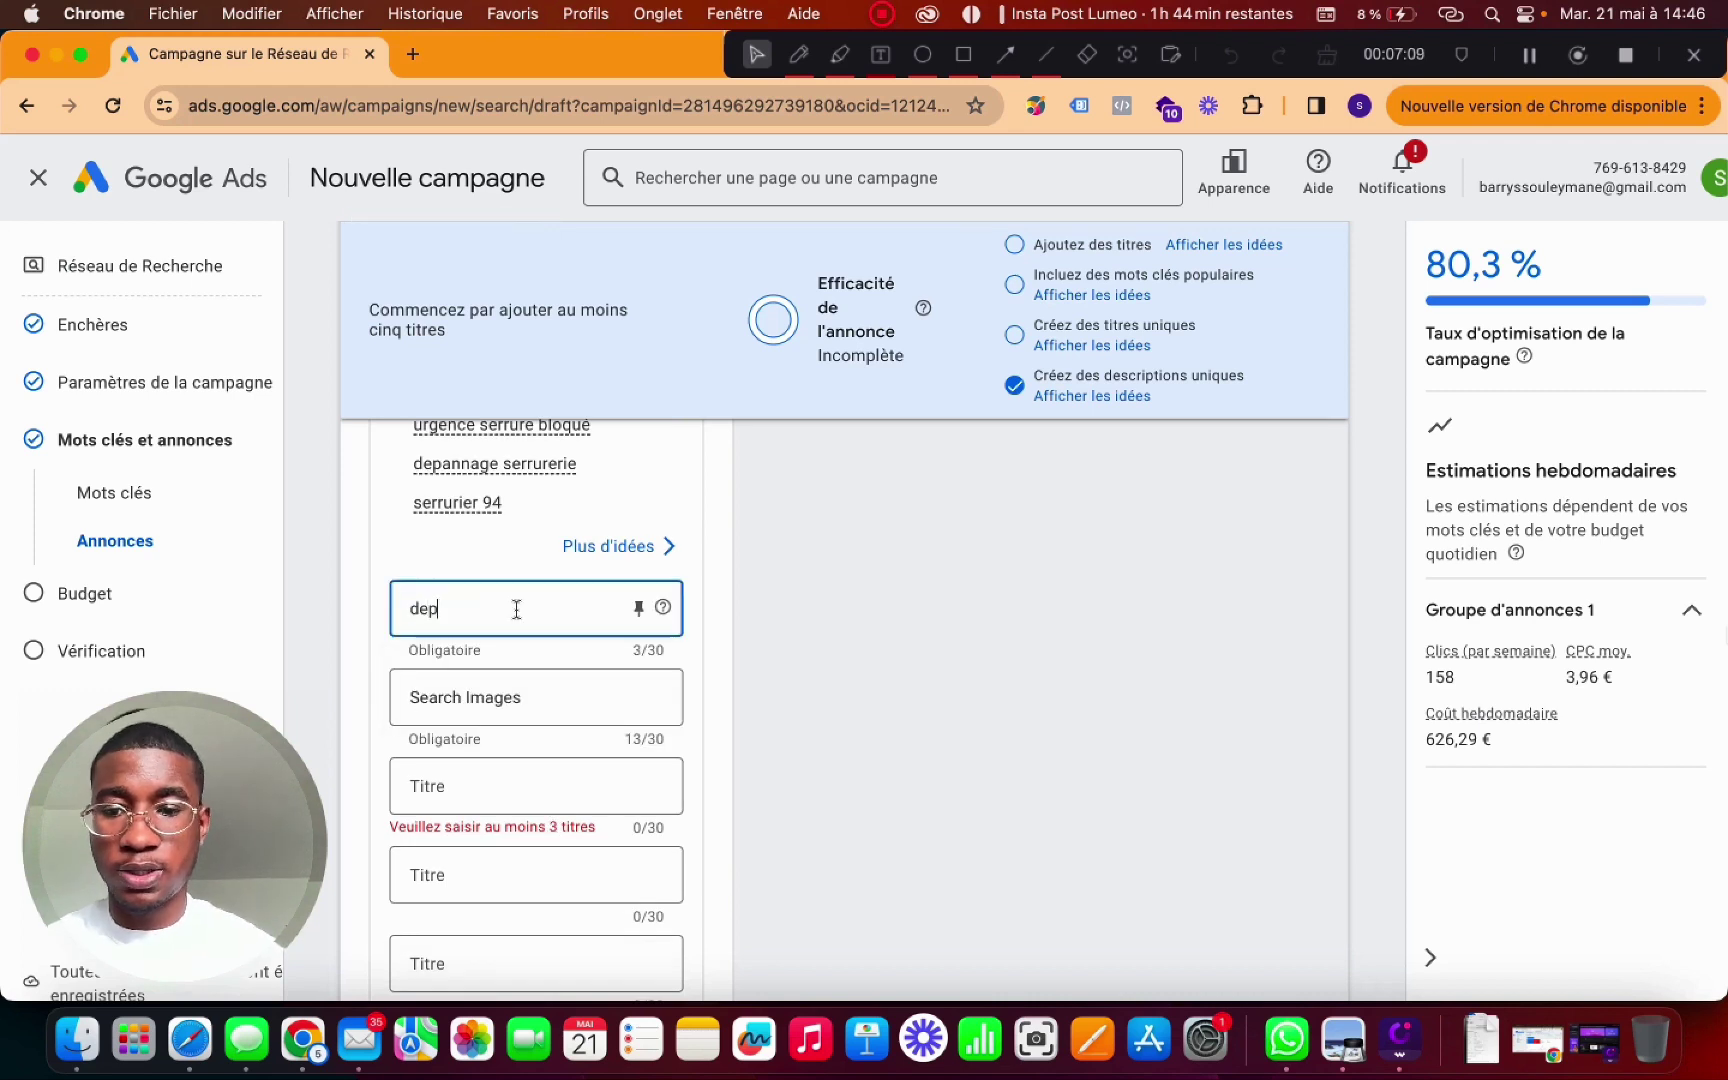
text(annage s)
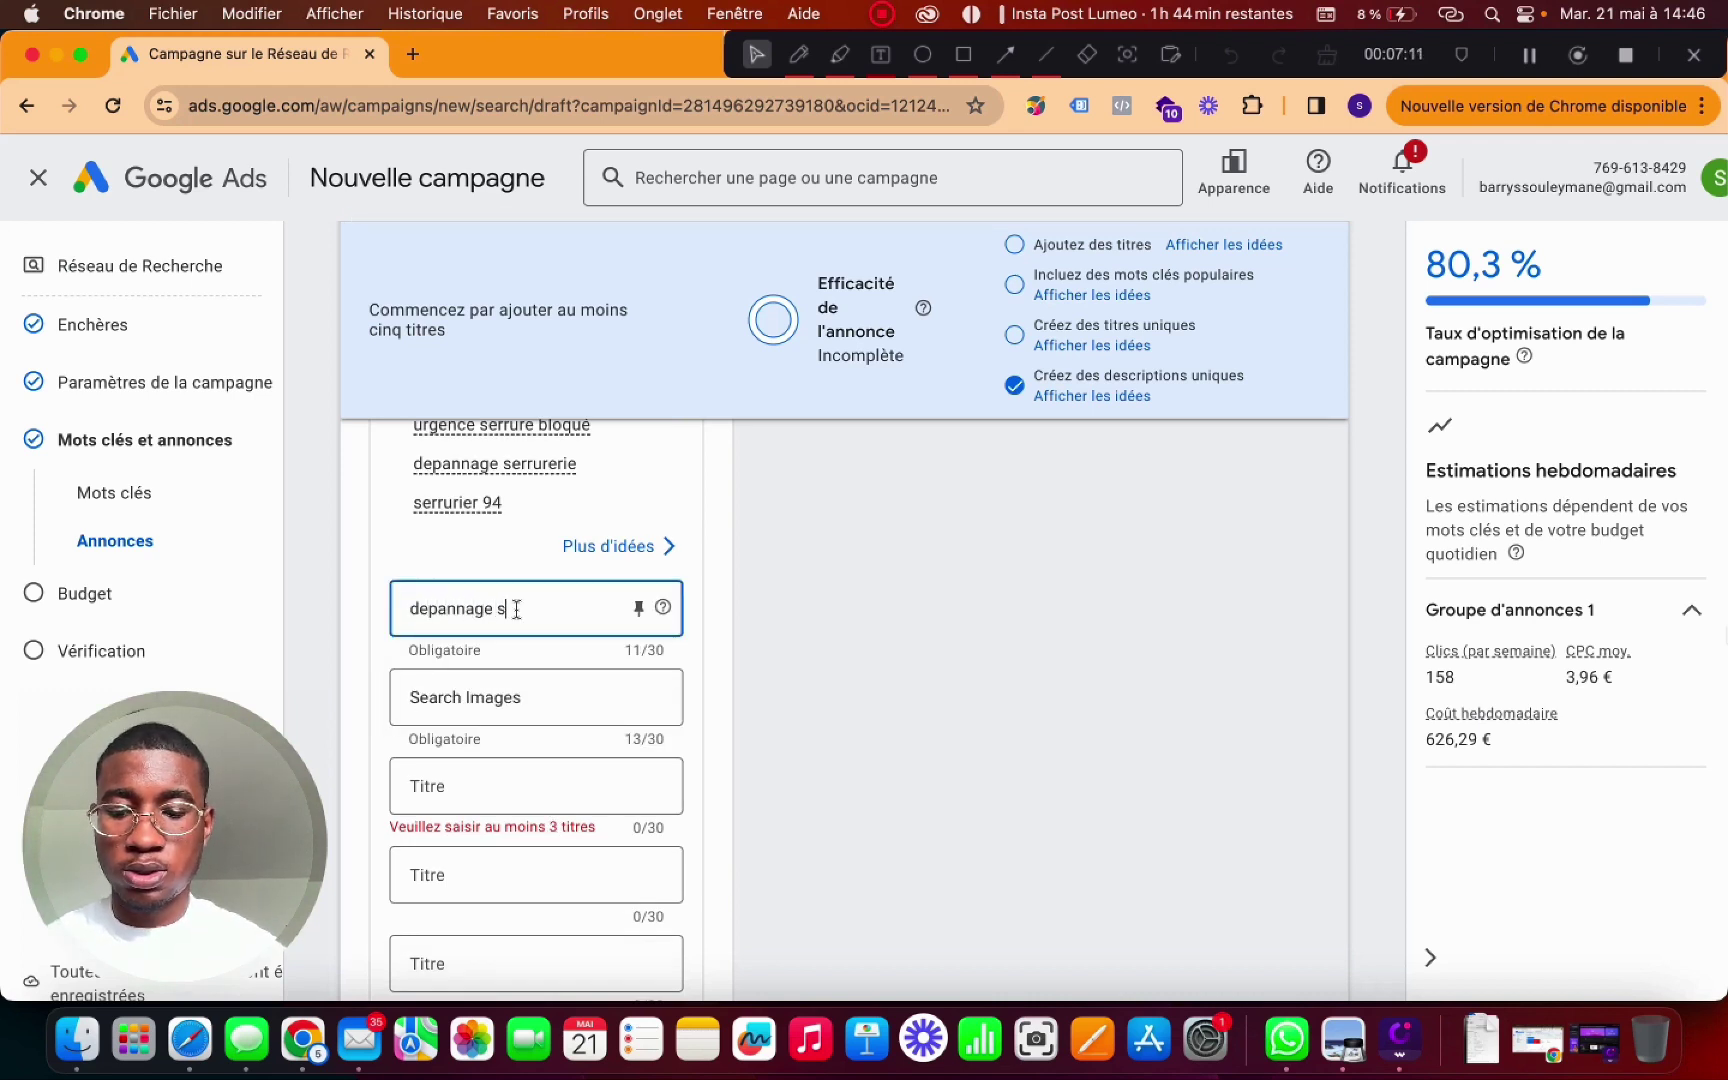
text(err)
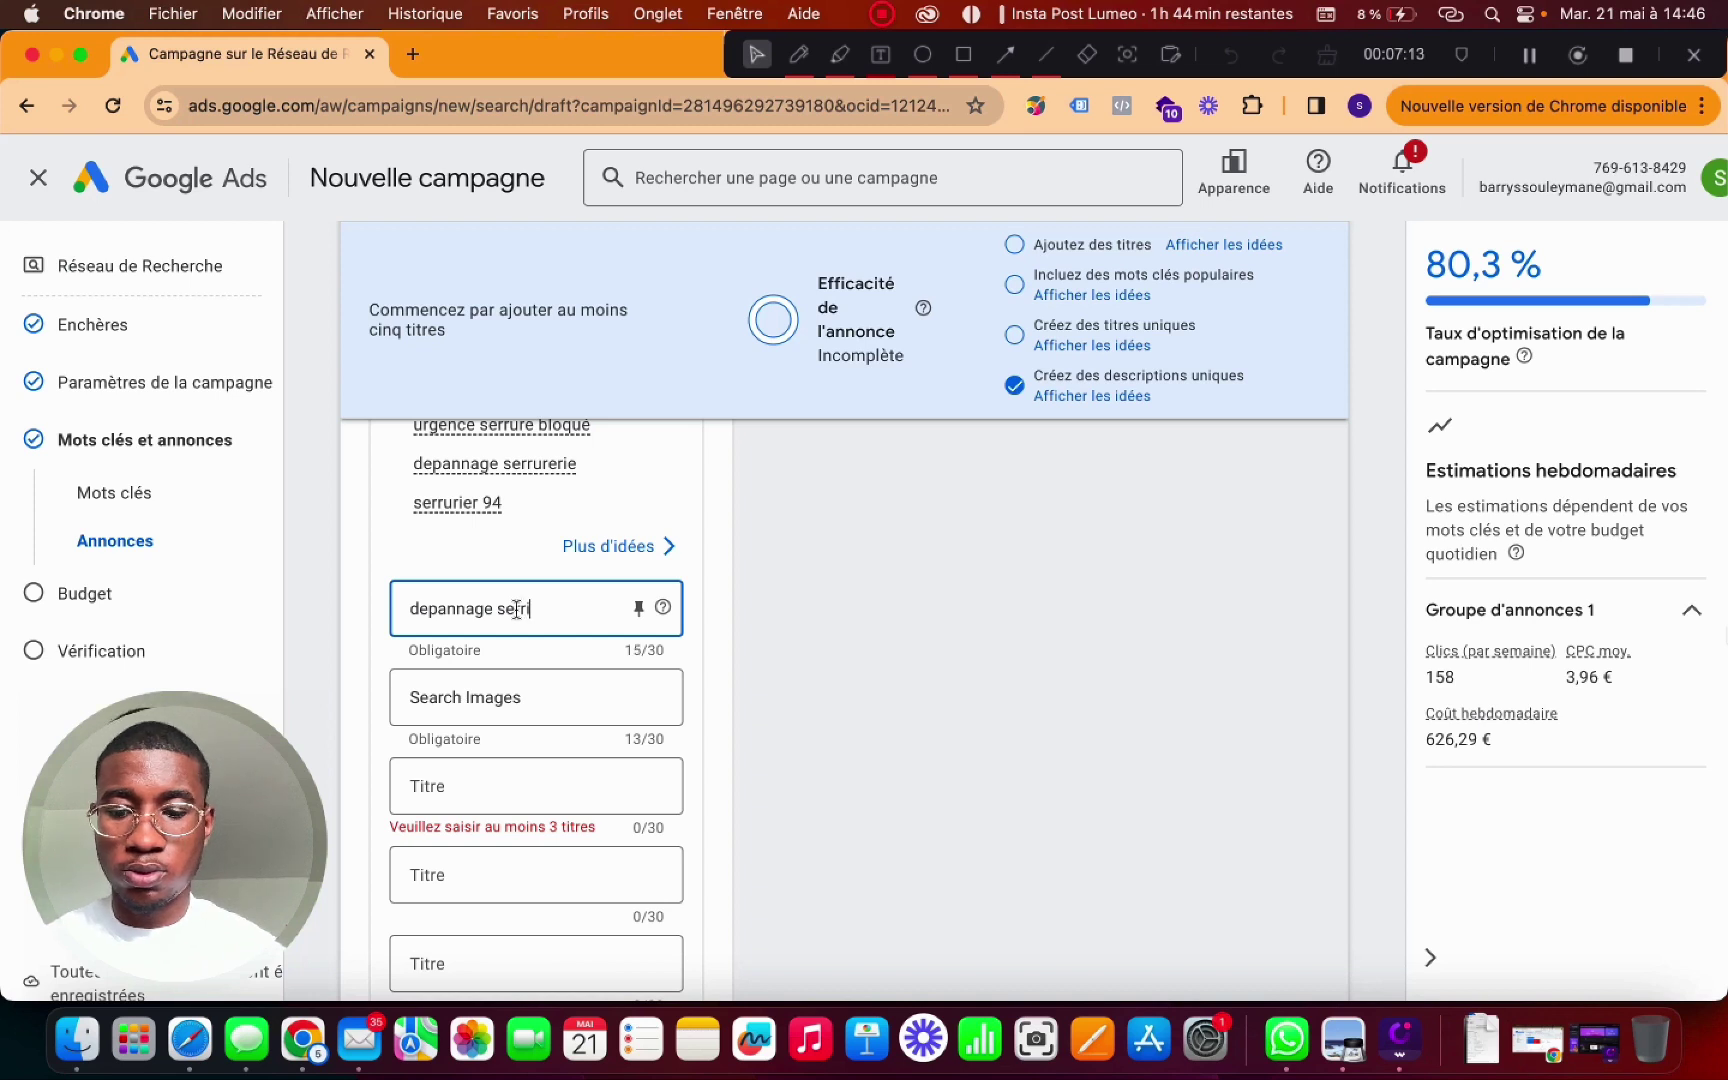
text(ure)
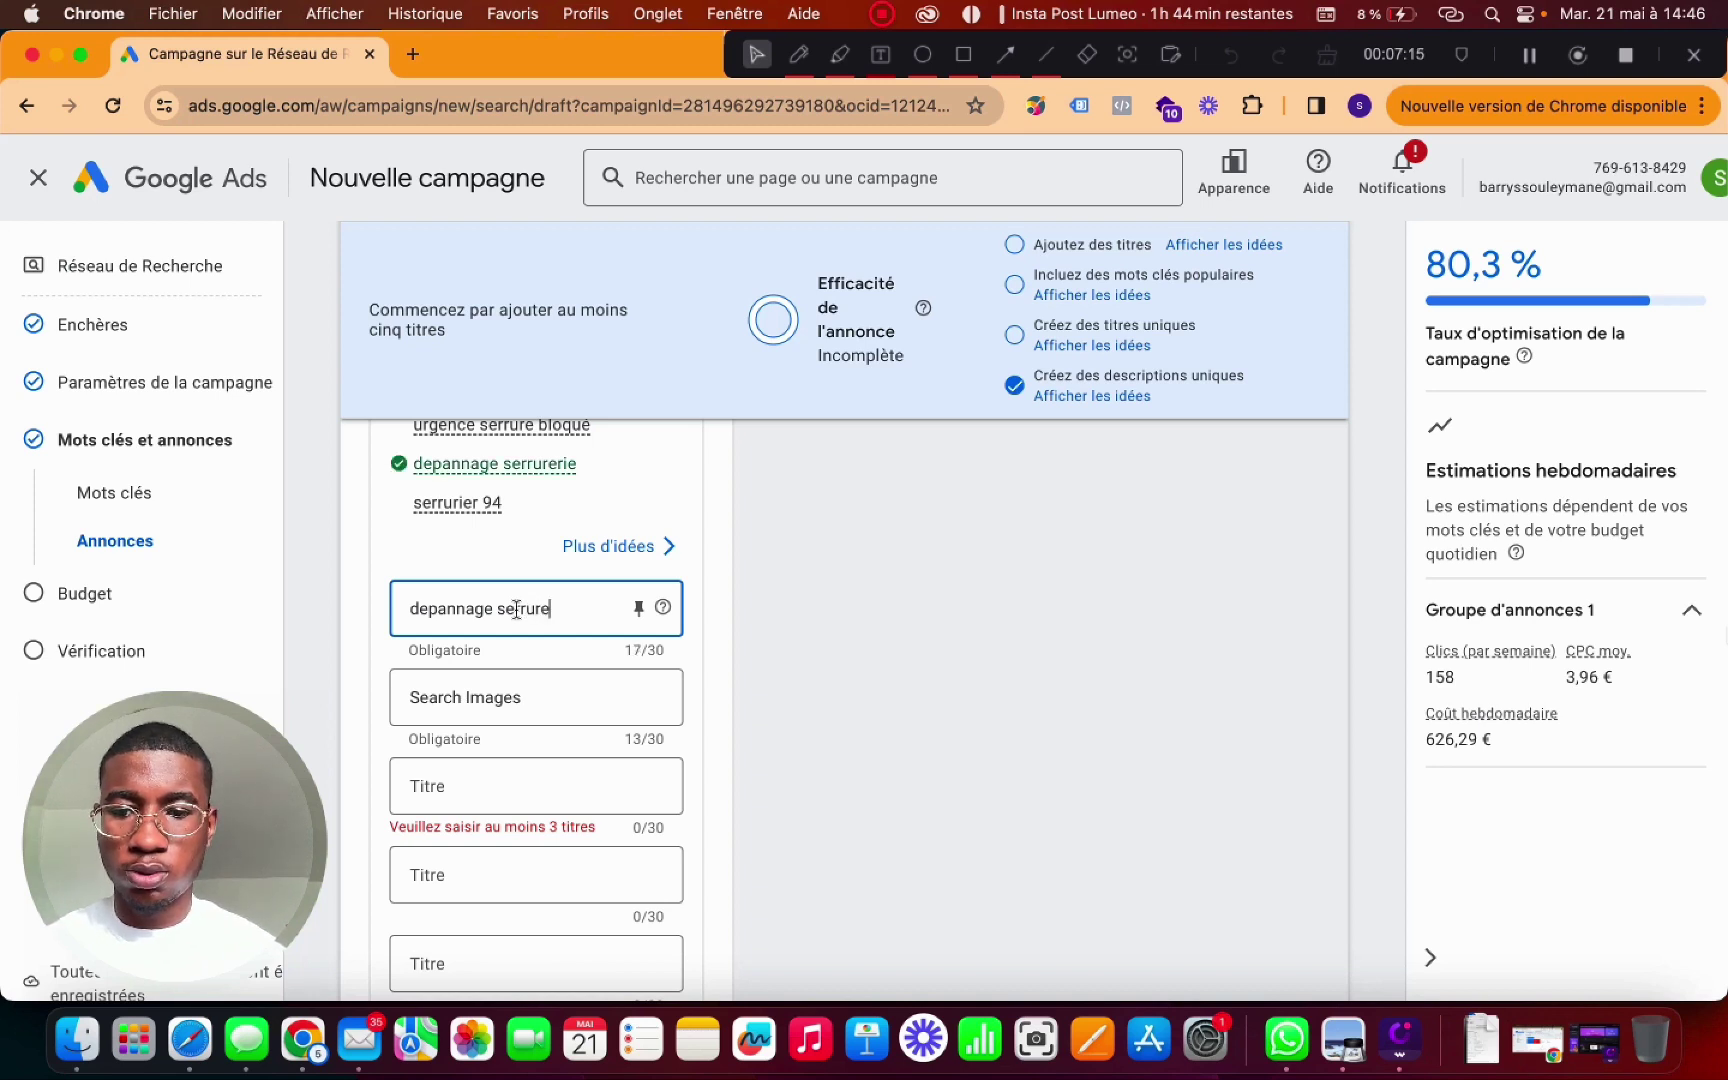
text(rie)
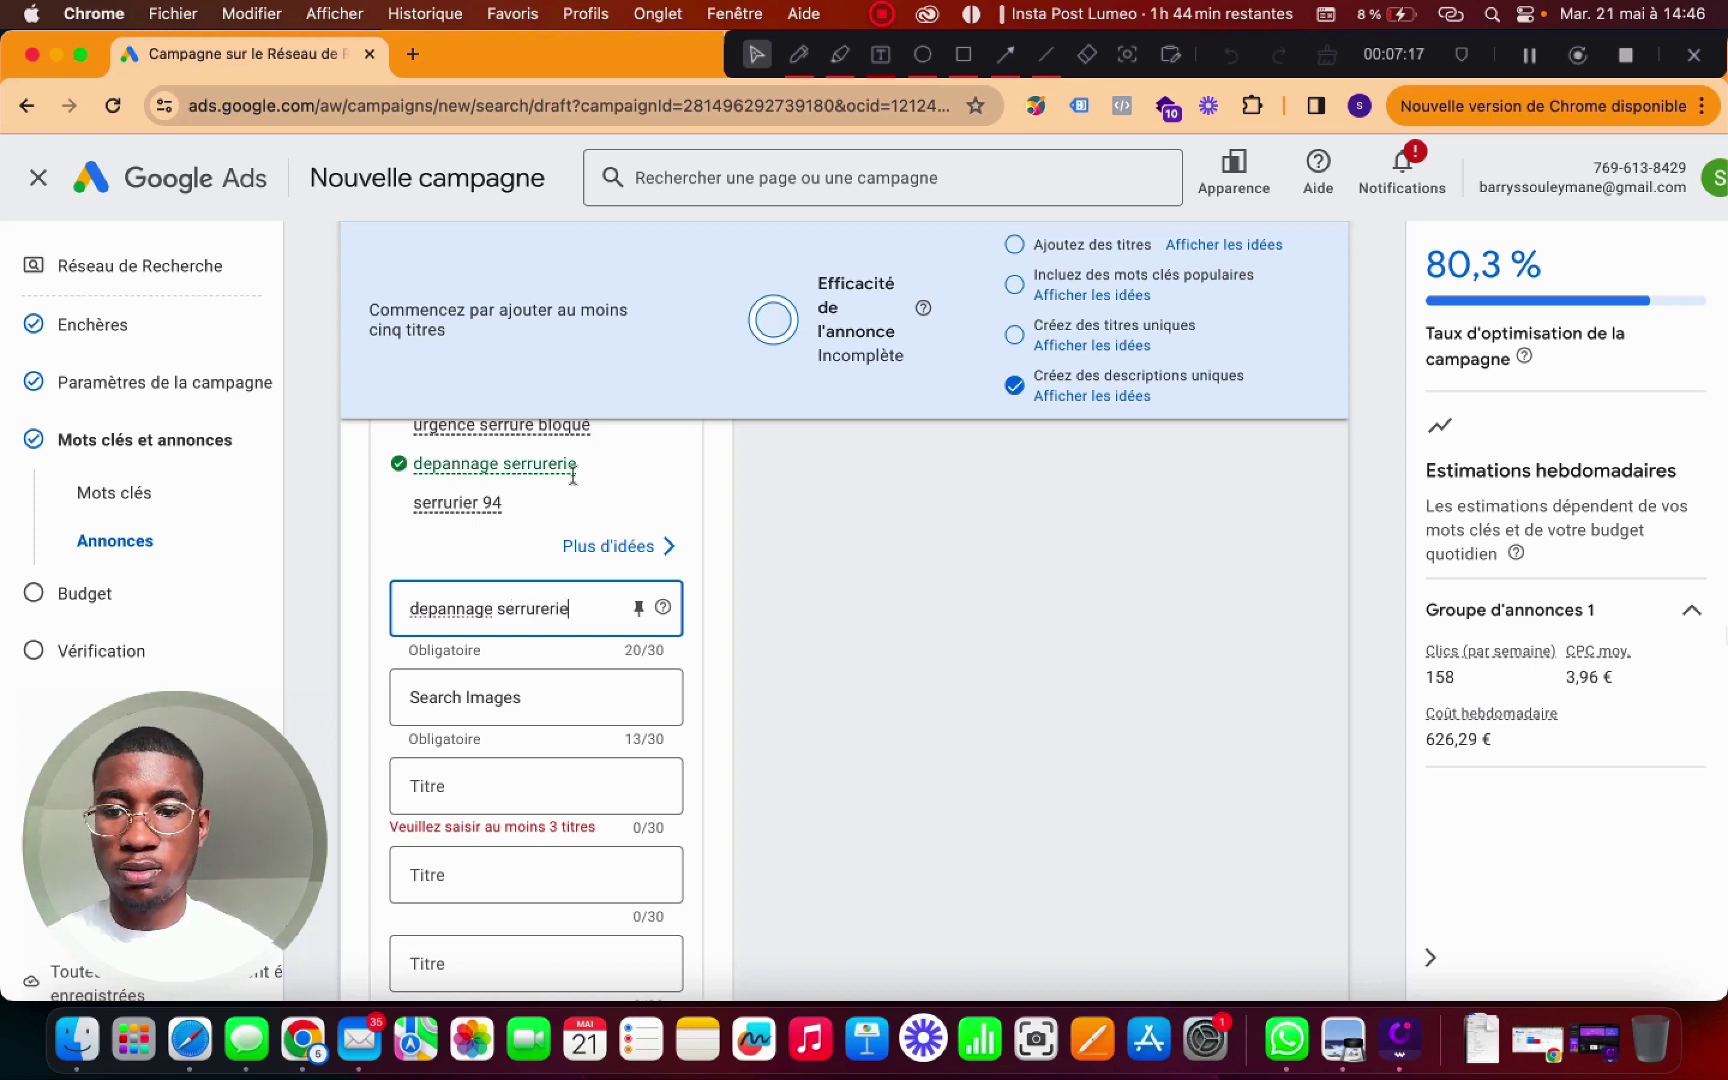
- Replace the ad's second headline with the suggested keyword "urgence serrure bloqué"
scroll(500, 500, up, 1)
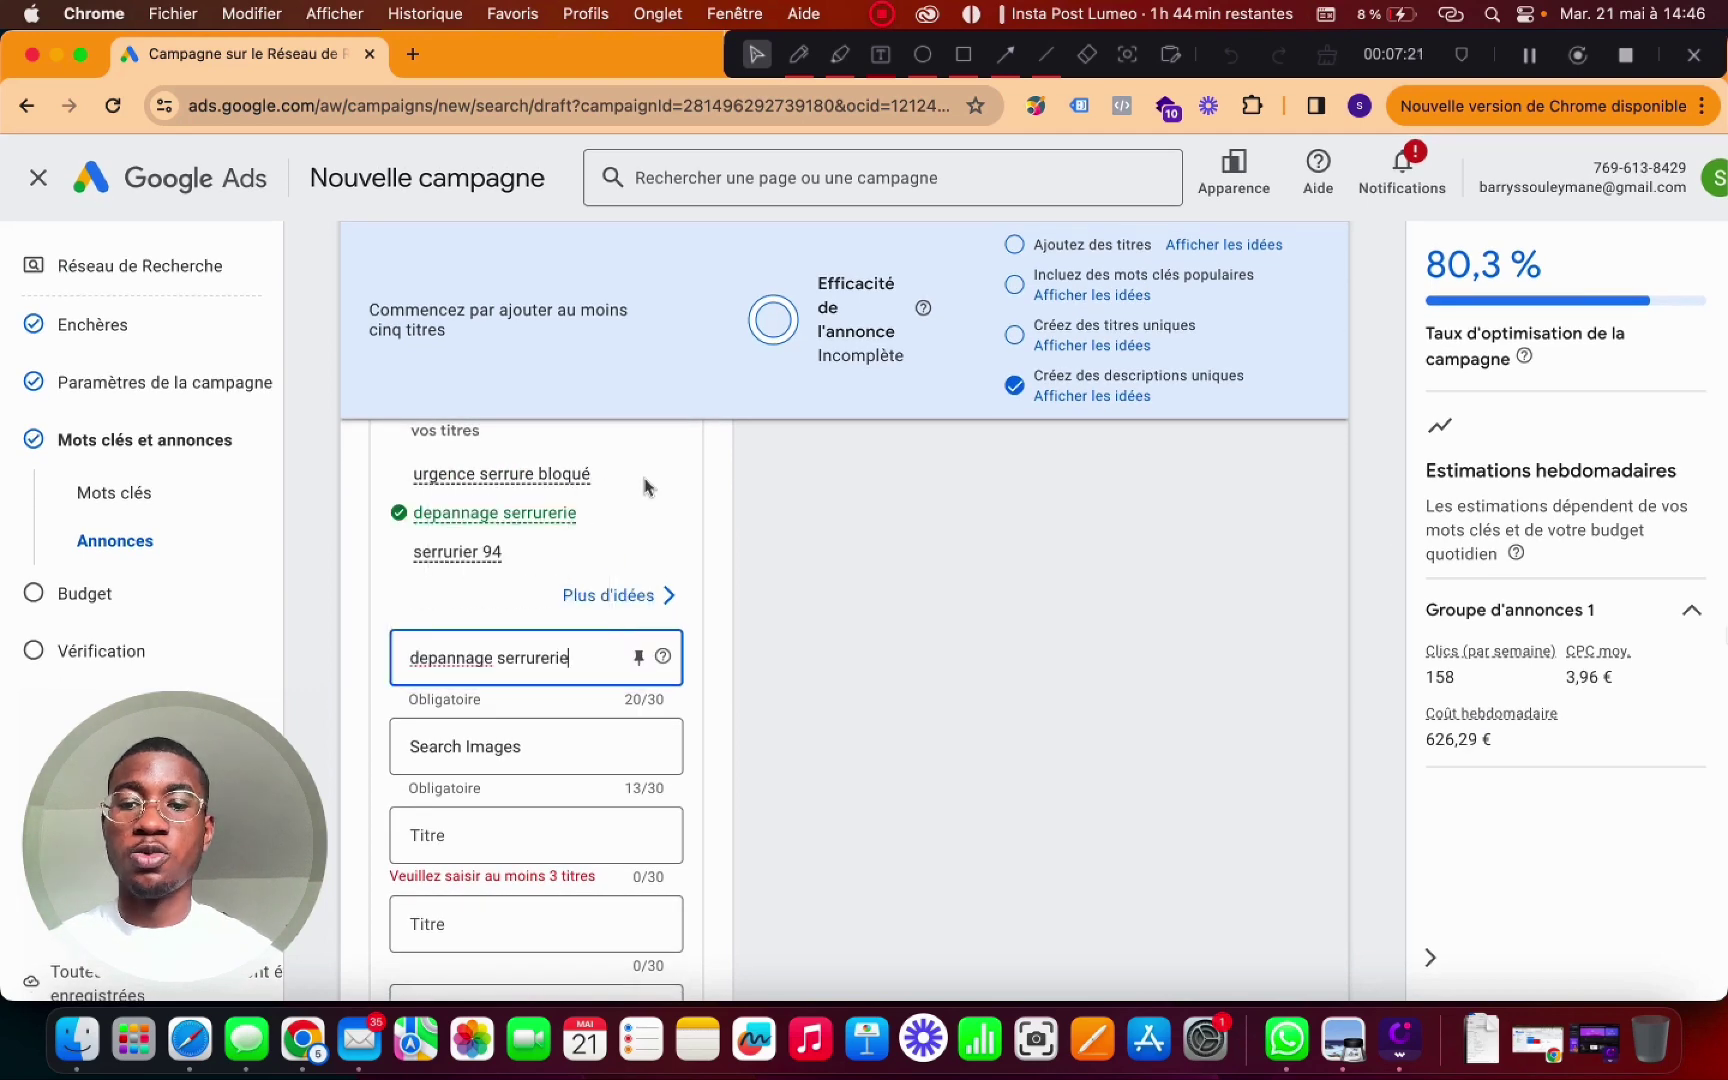
scroll(645, 487, up, 1)
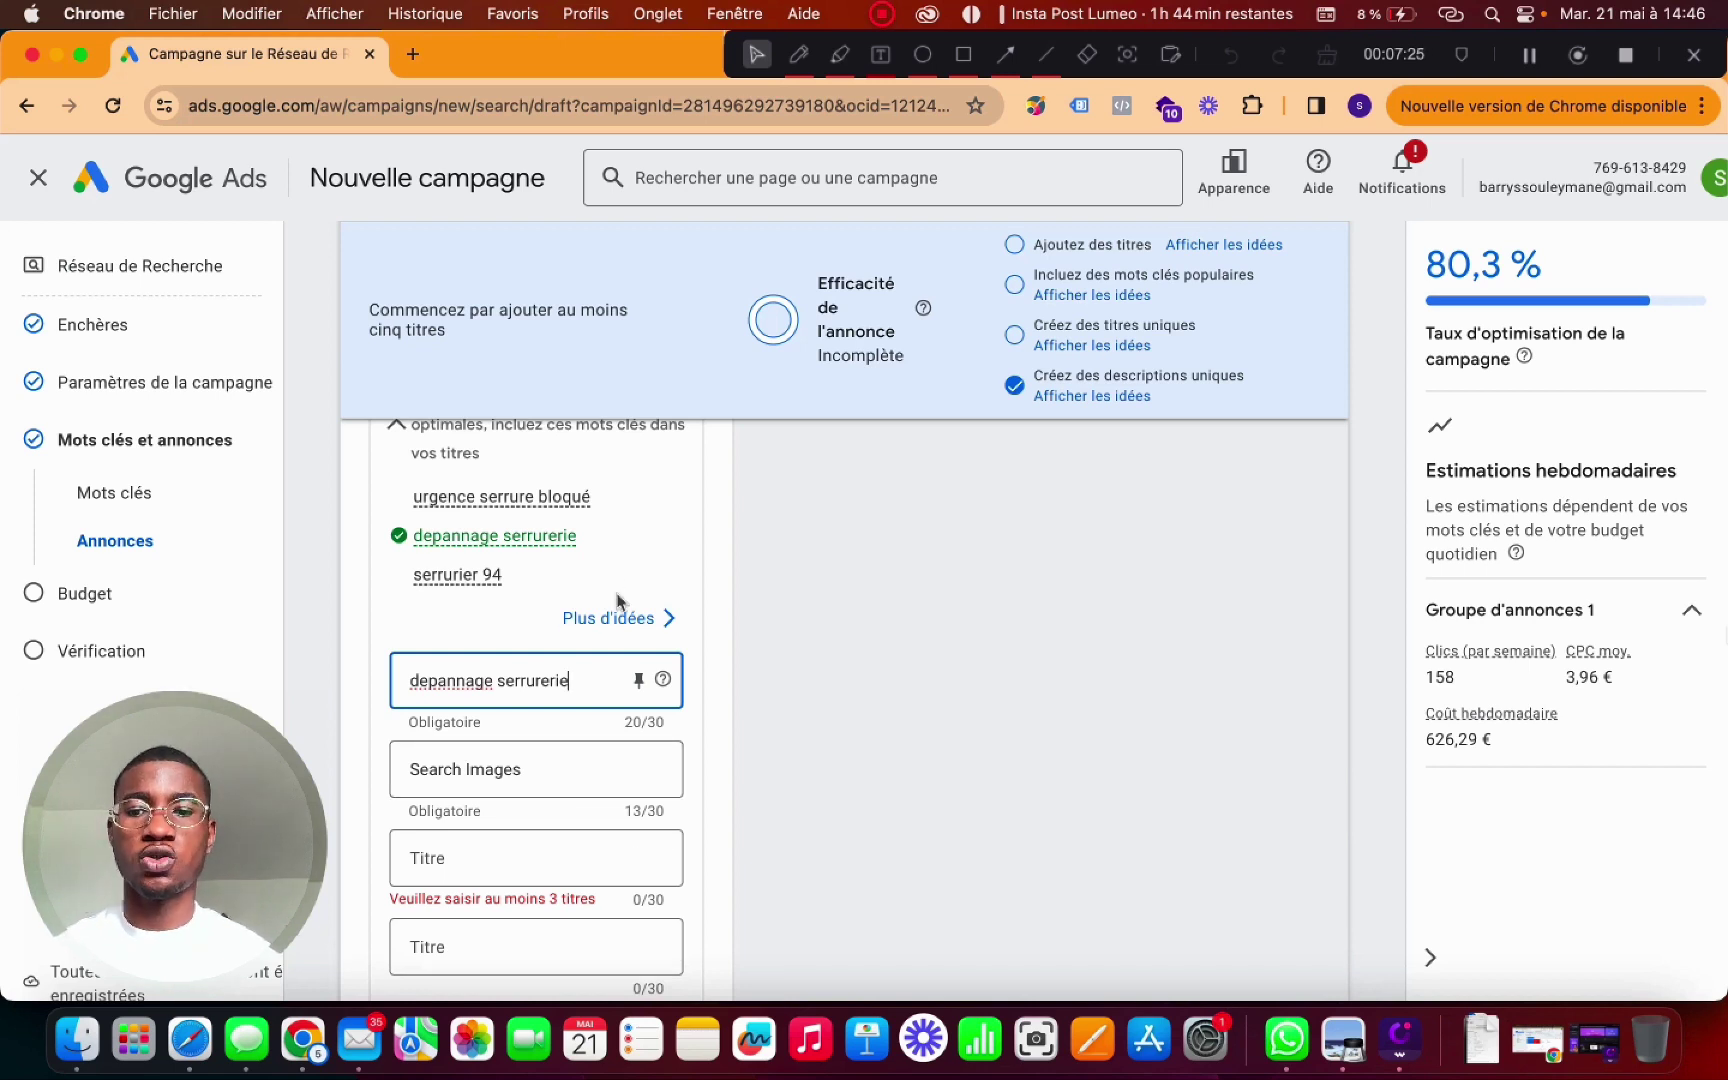
scroll(617, 599, up, 5)
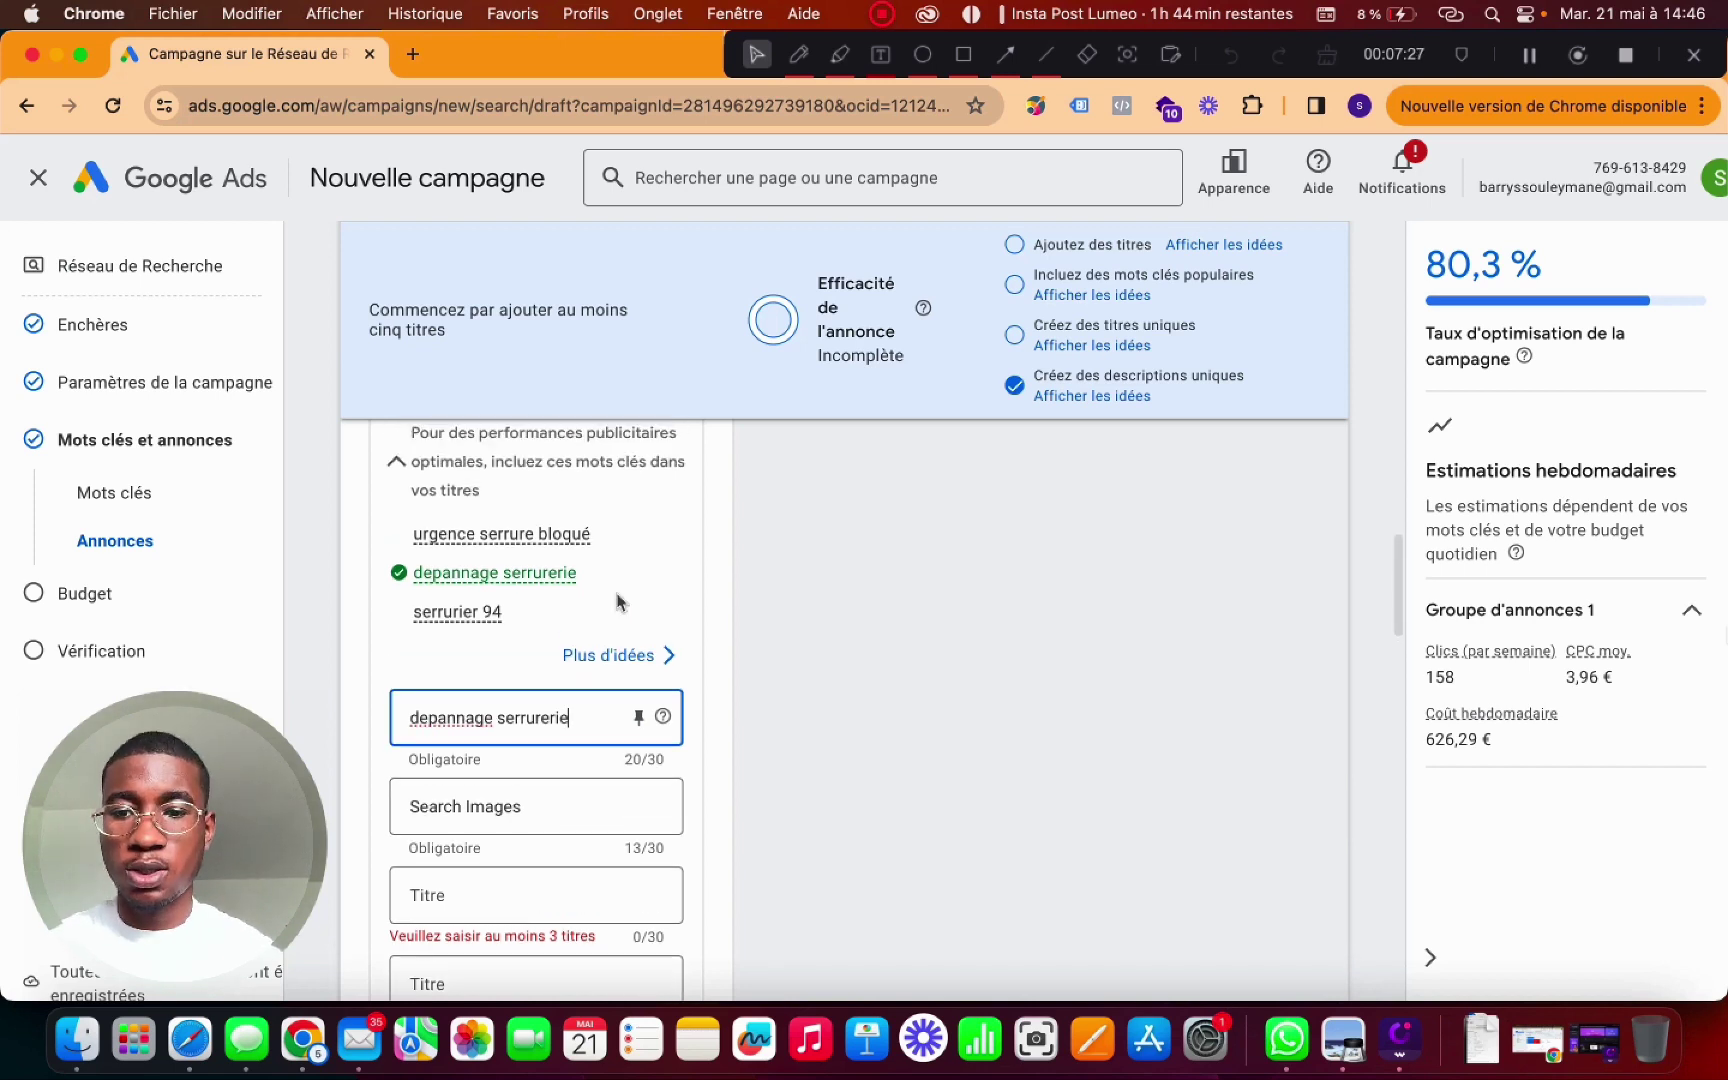
right_click(558, 750)
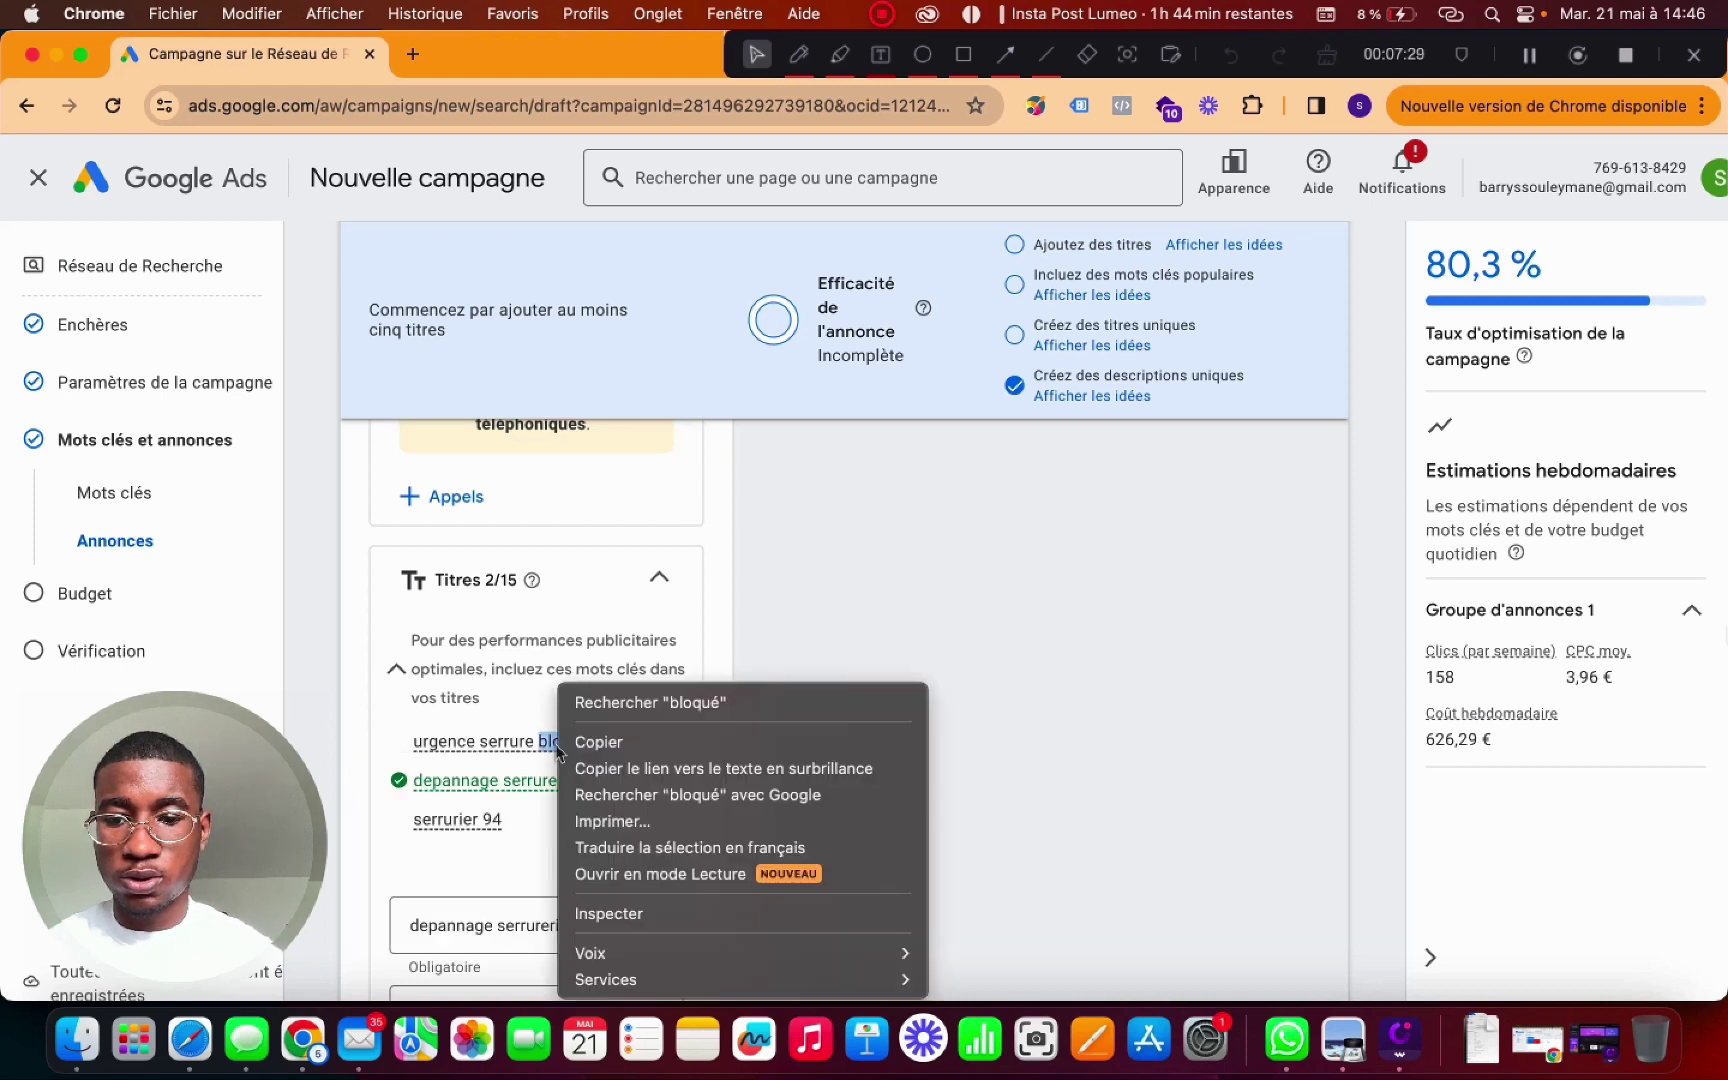
click(450, 746)
drag(412, 746, 603, 748)
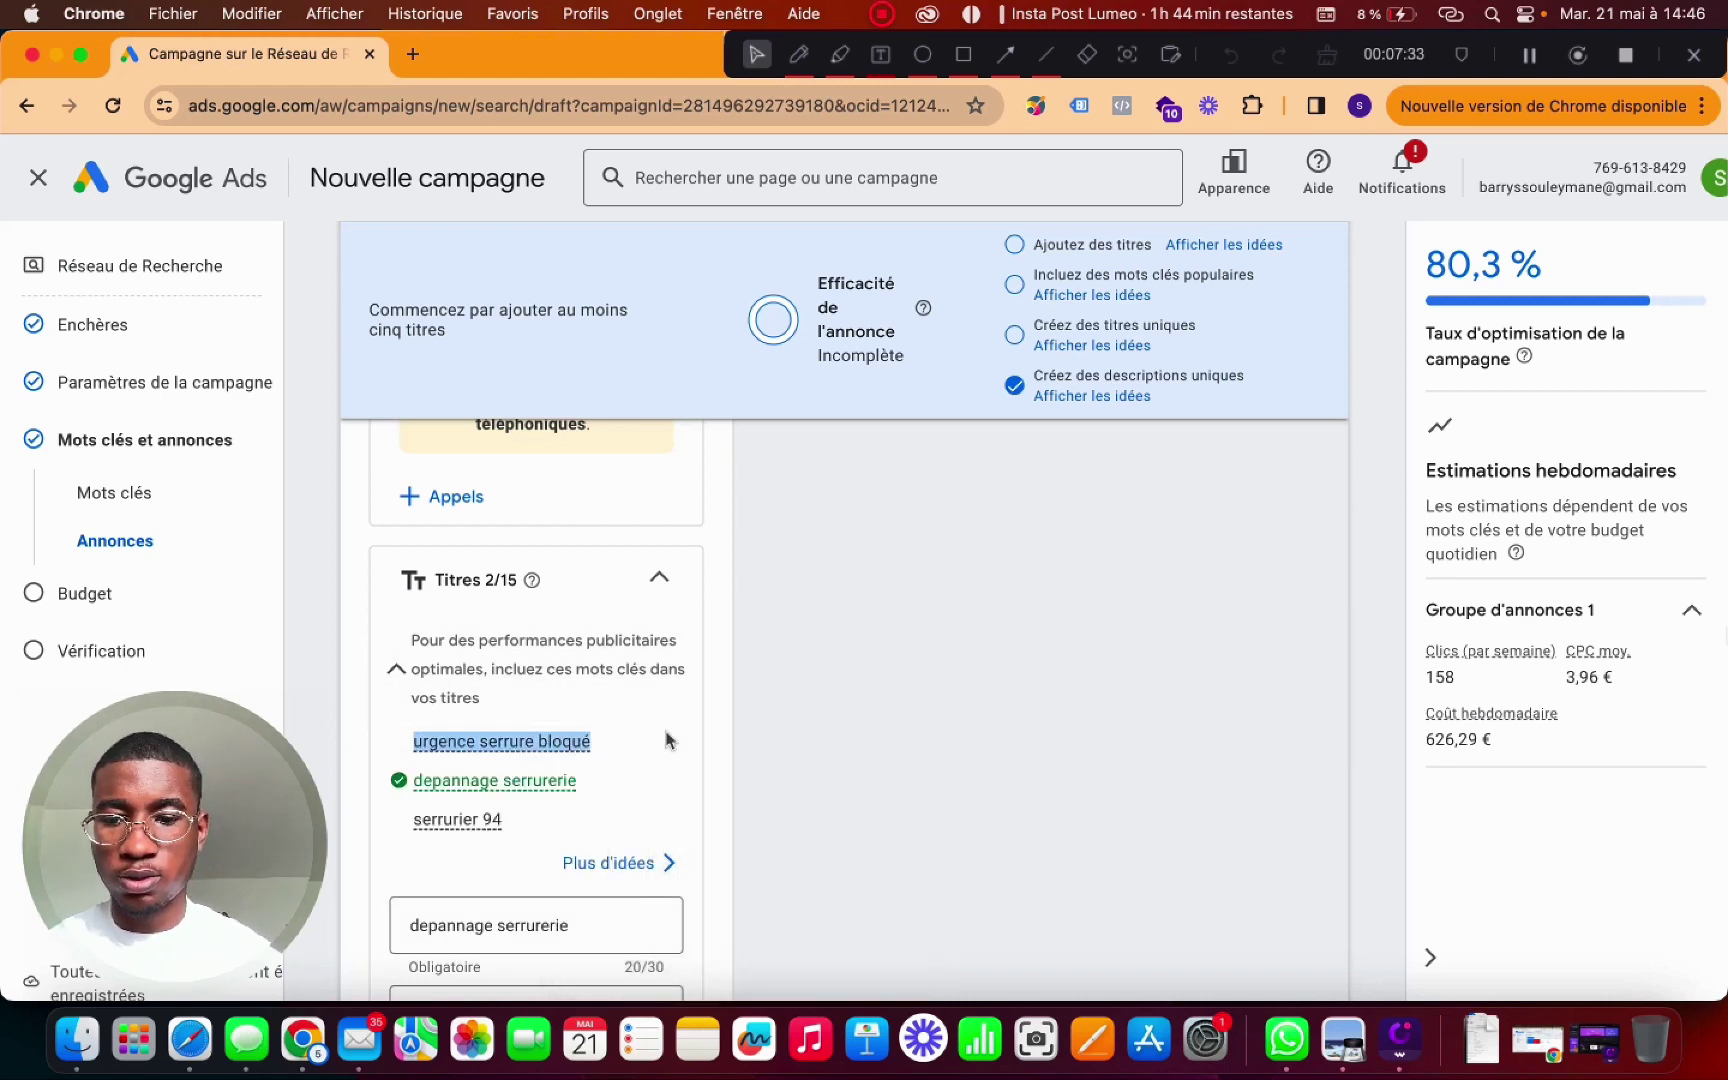
scroll(640, 750, down, 5)
triple_click(524, 790)
text(urgence serrure bloqué)
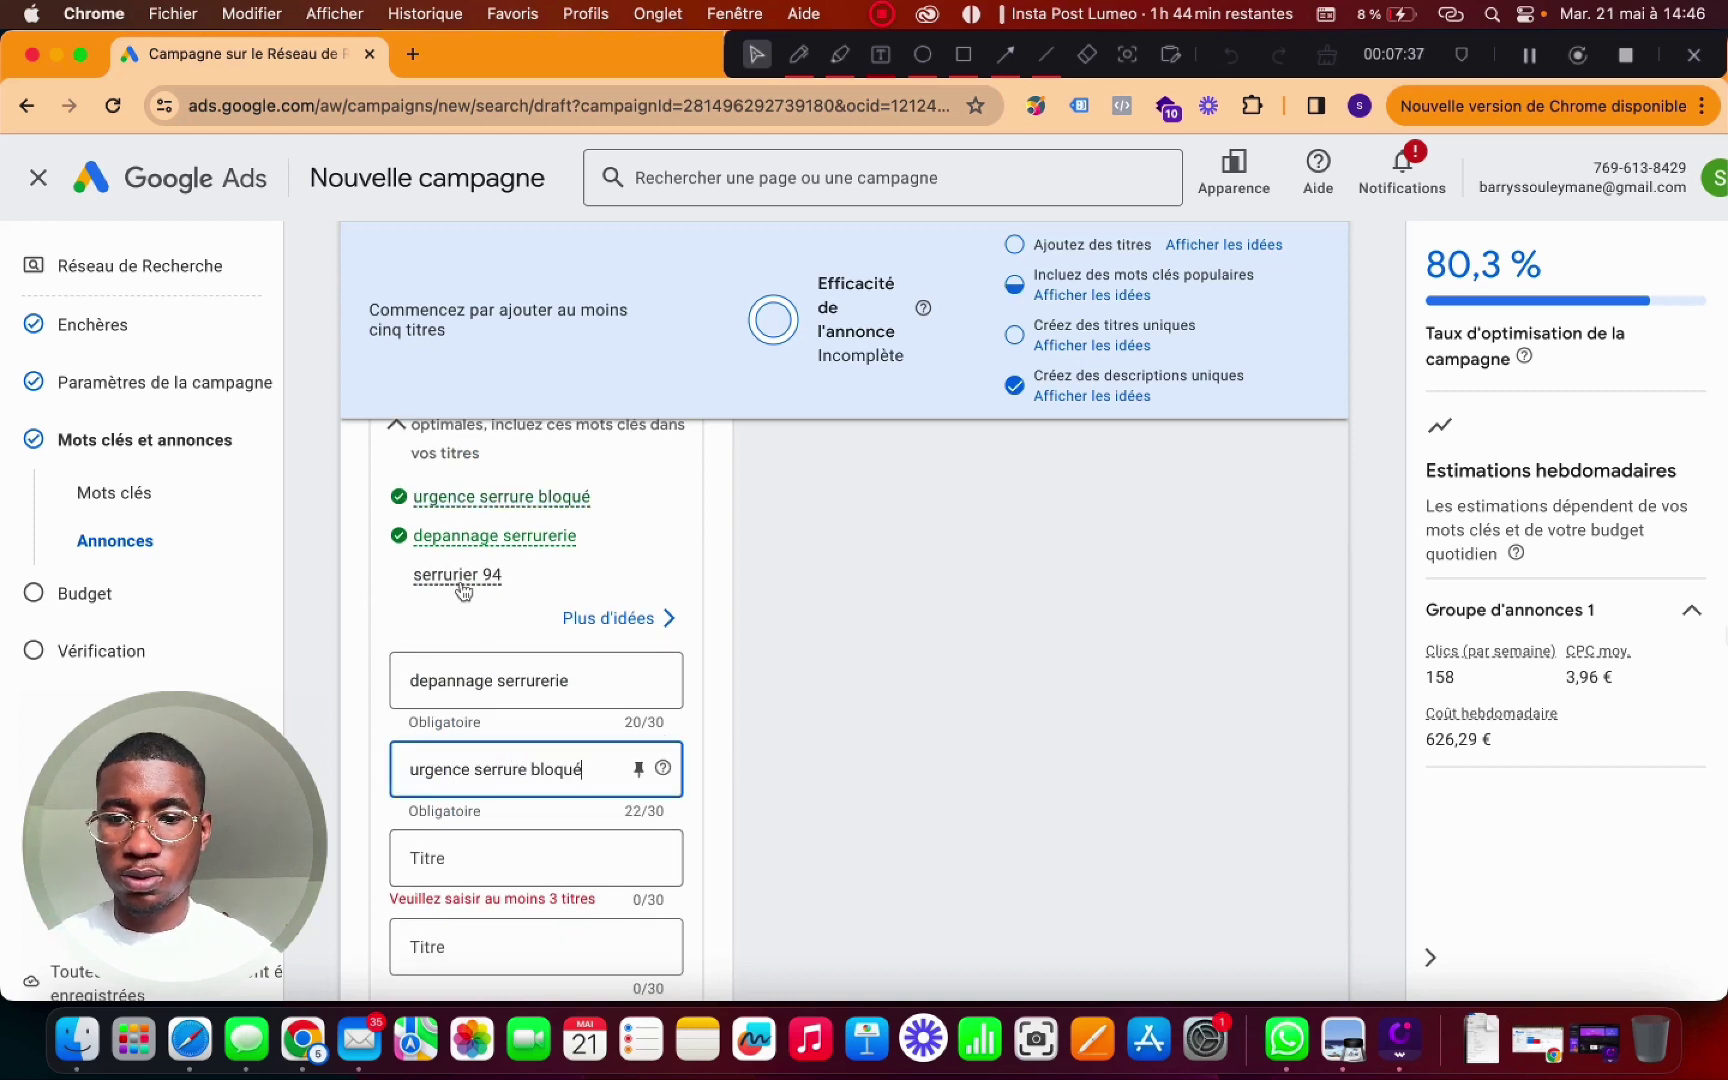
- Fill in the ad's third headline with the suggested keyword "serrurier 94"
drag(413, 577, 540, 588)
key(super+c)
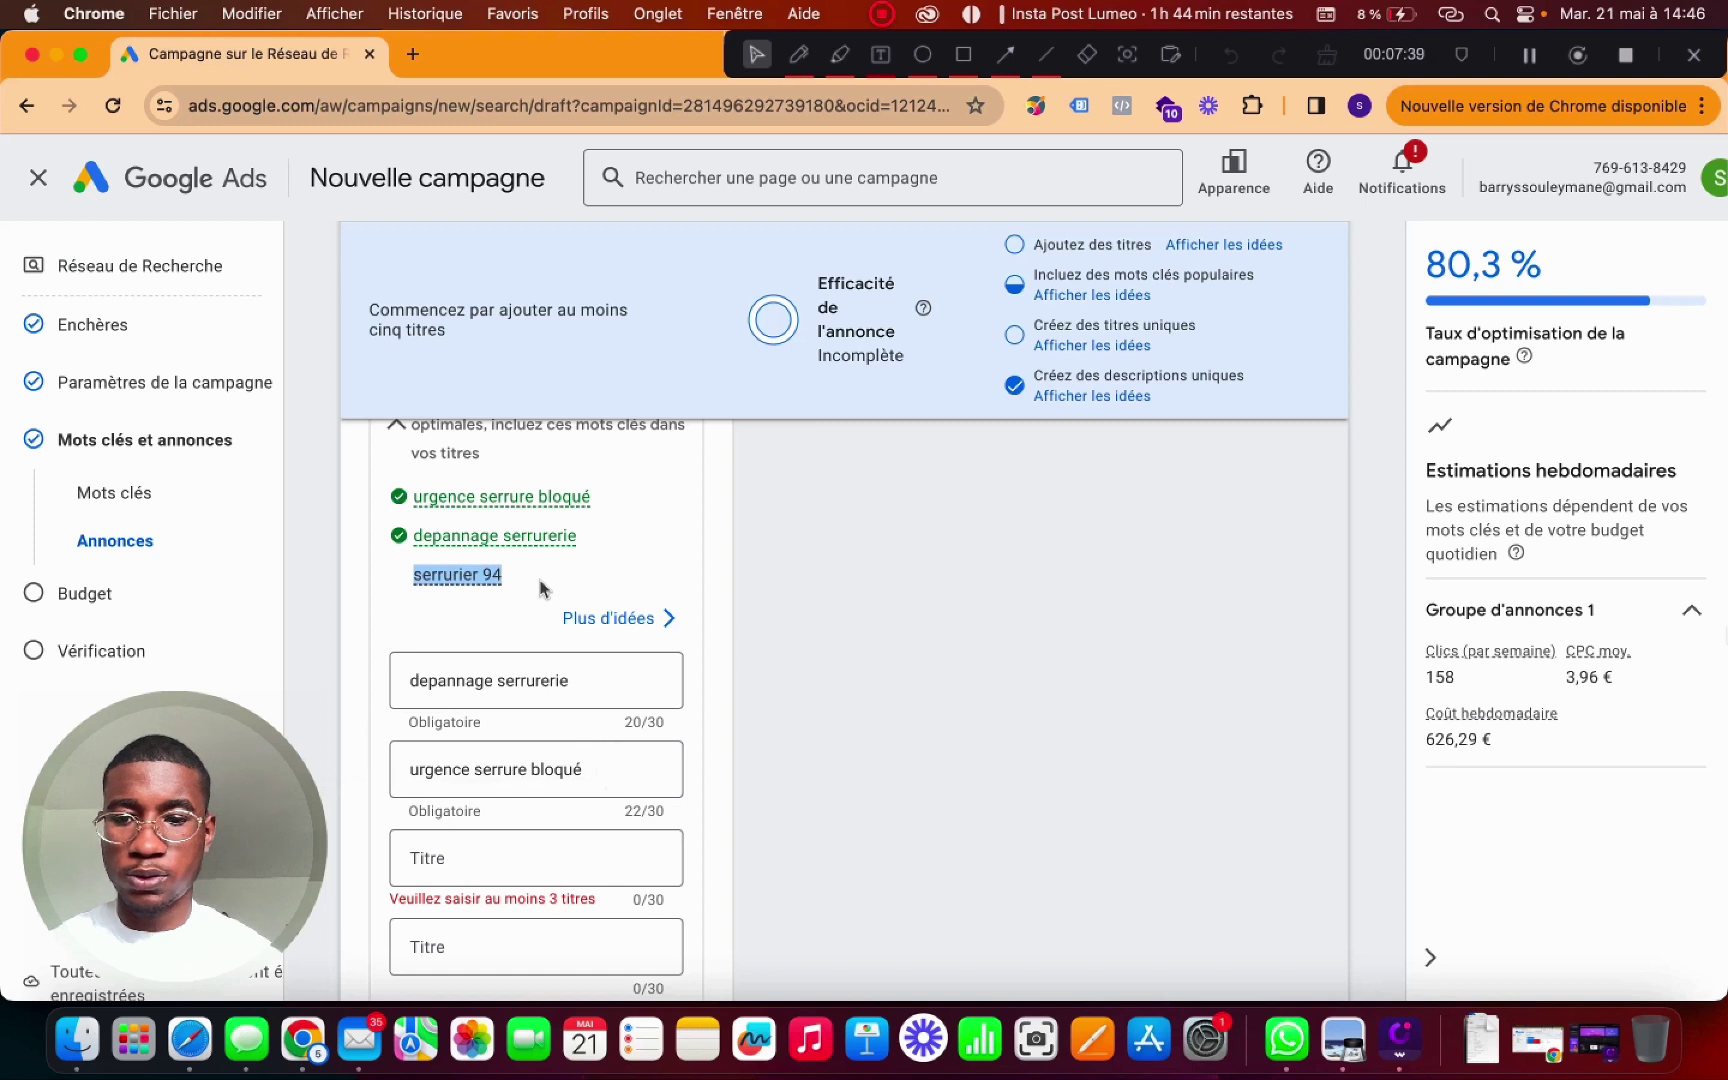
click(490, 856)
key(super+v)
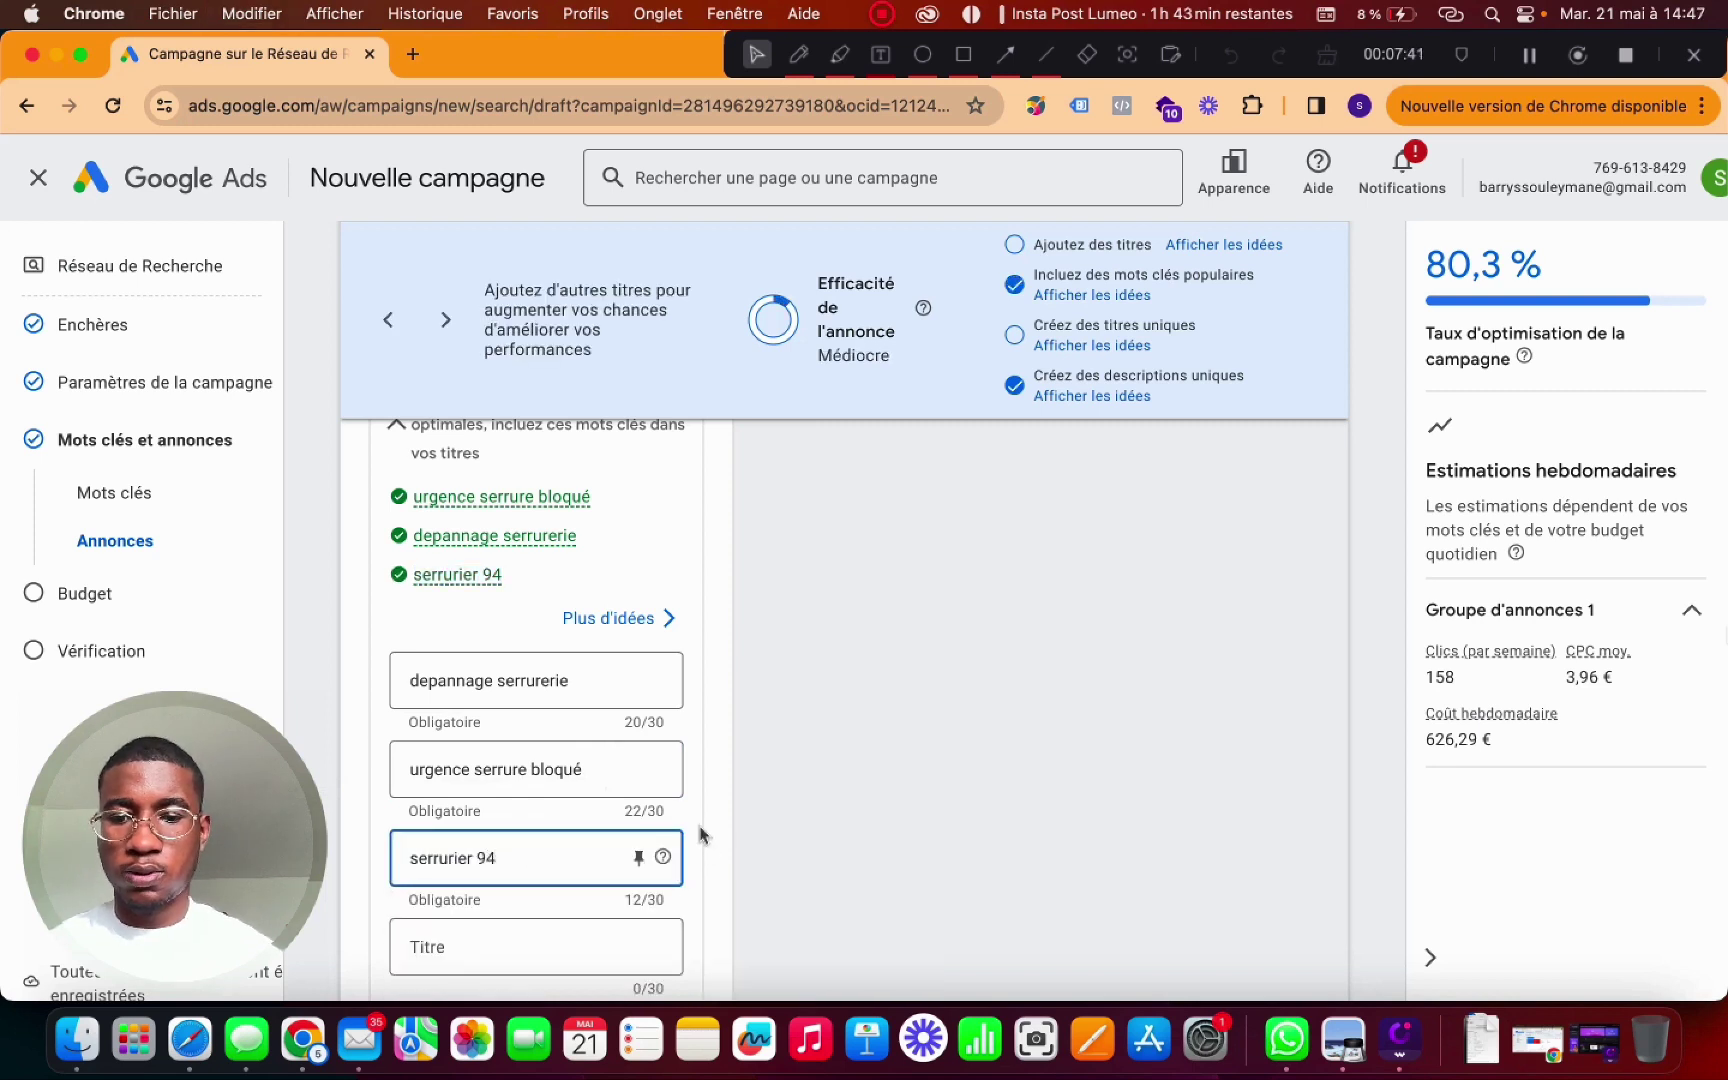
click(700, 835)
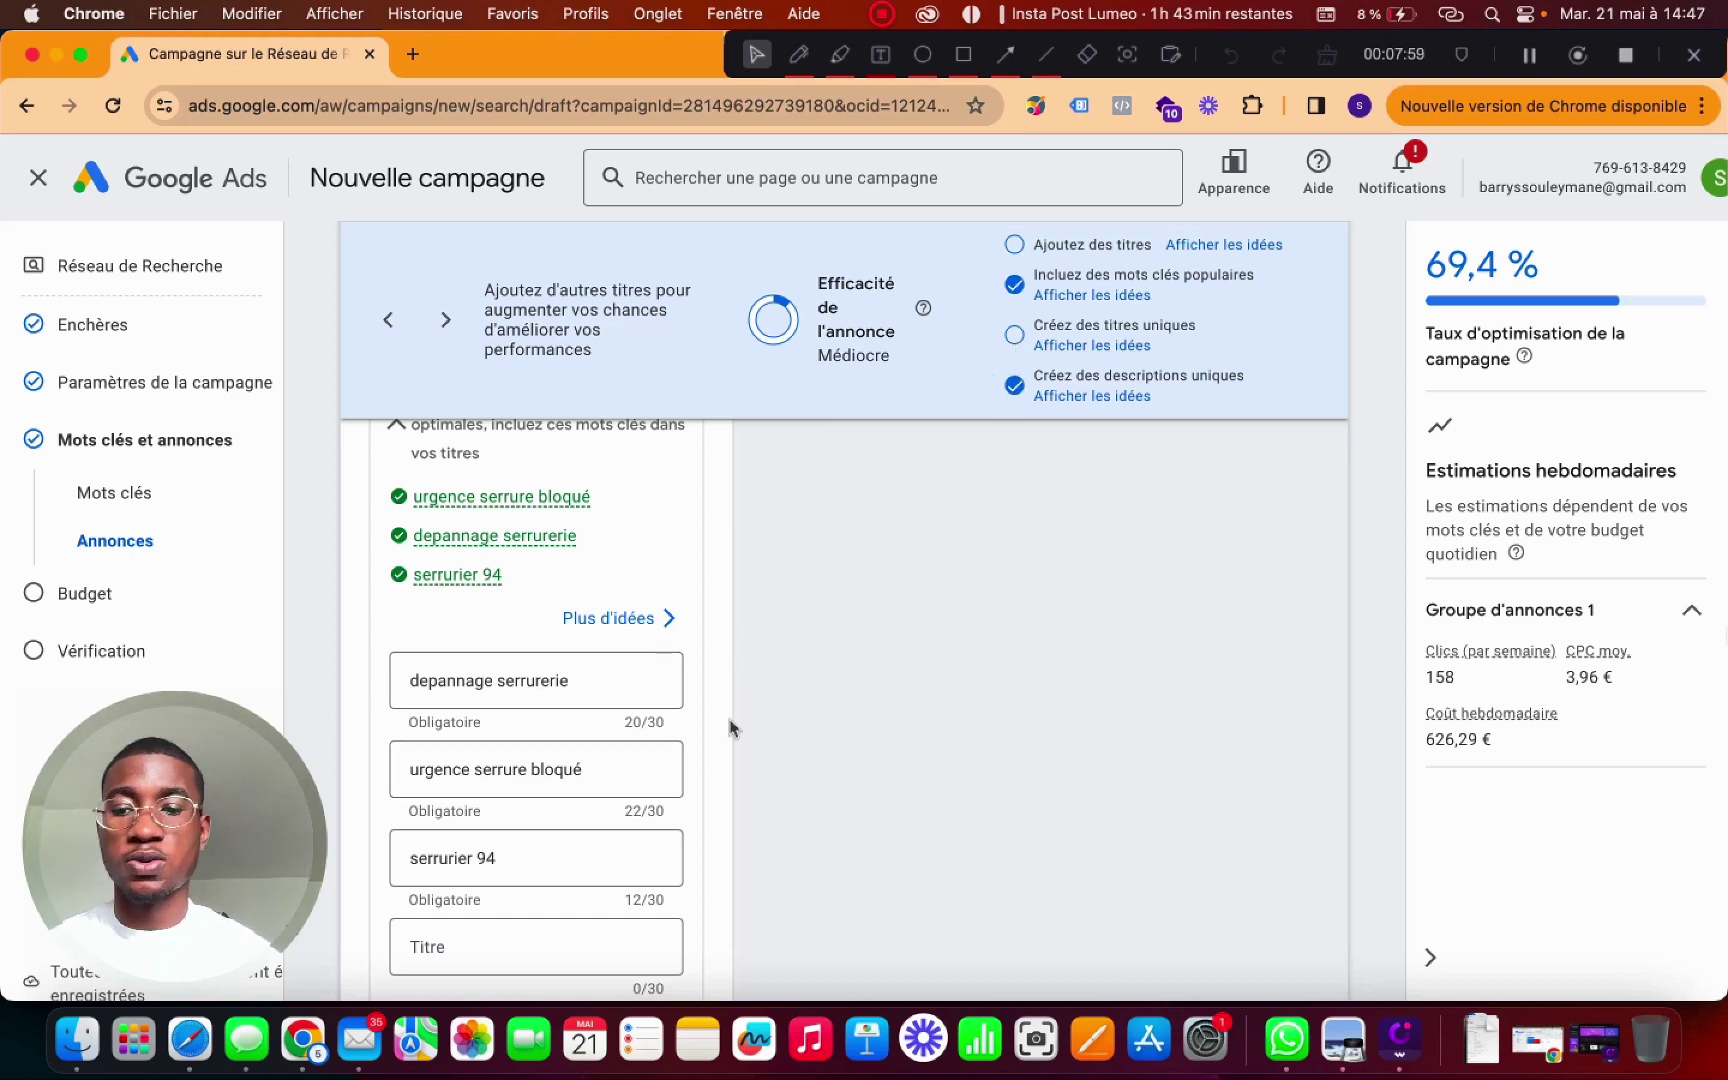
- Fill in the ad's fourth headline with "clé cassée"
scroll(730, 727, down, 5)
click(502, 598)
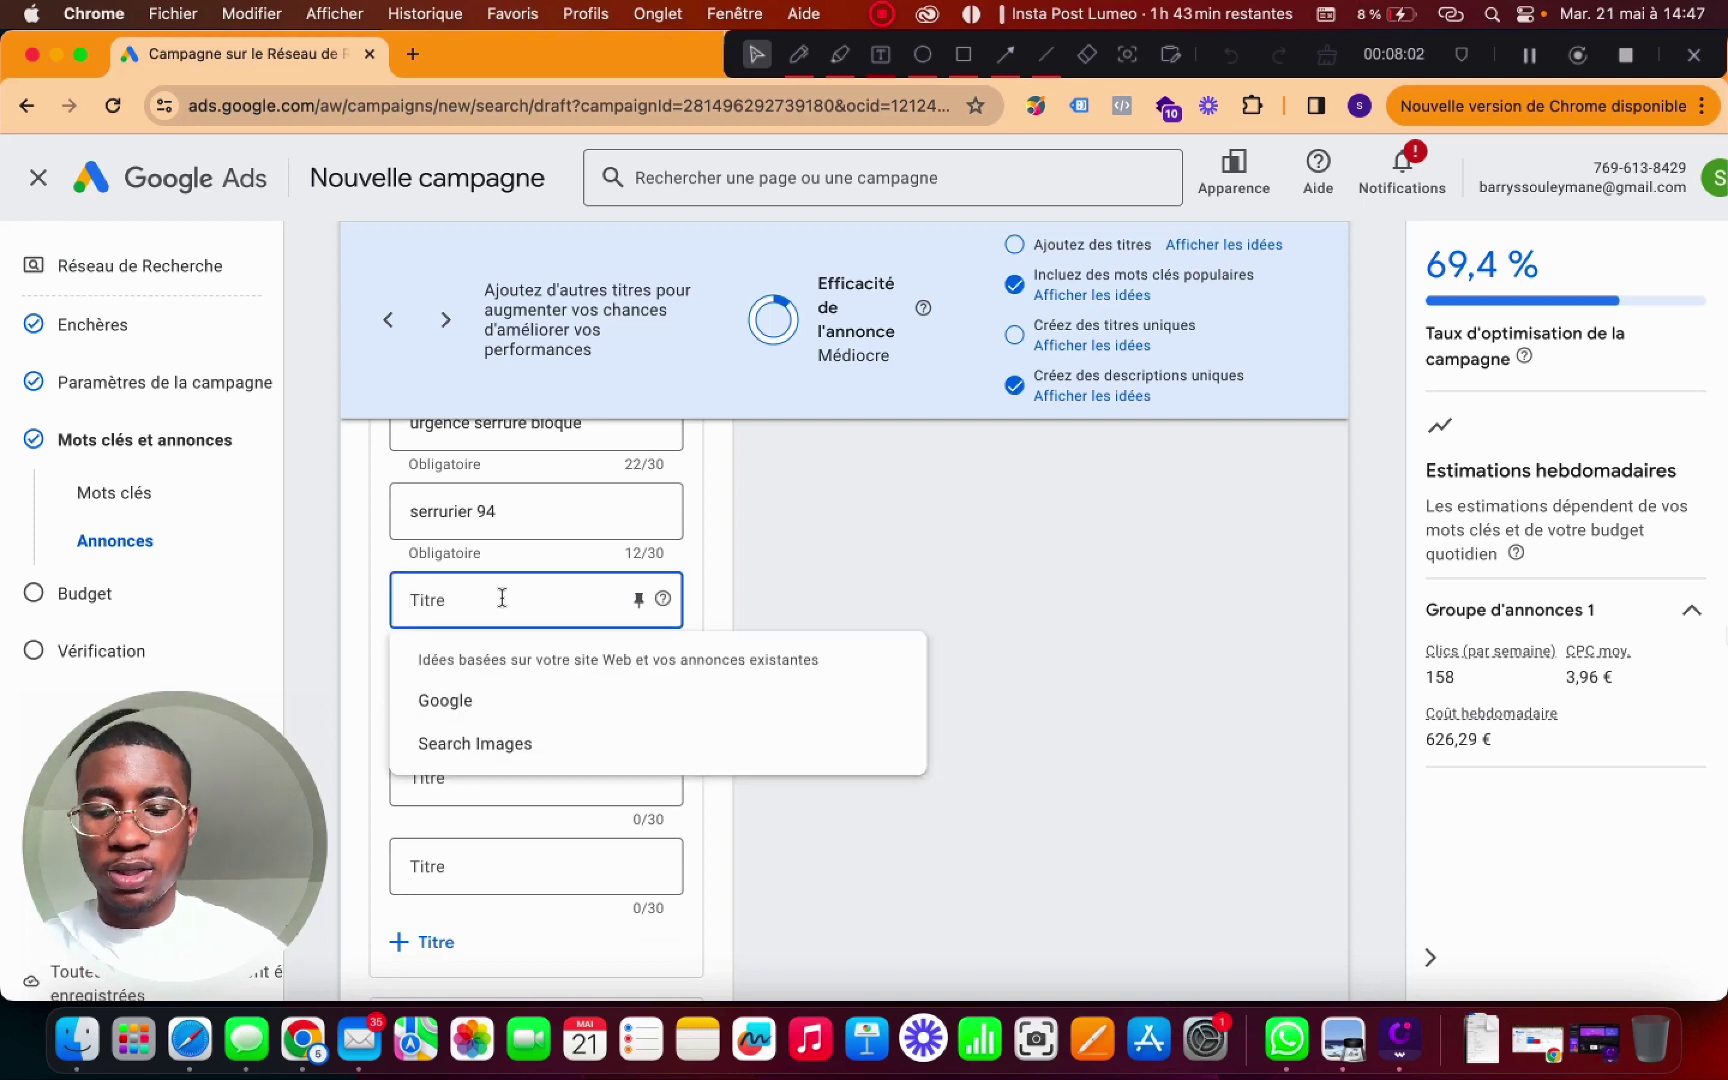
text(urgence)
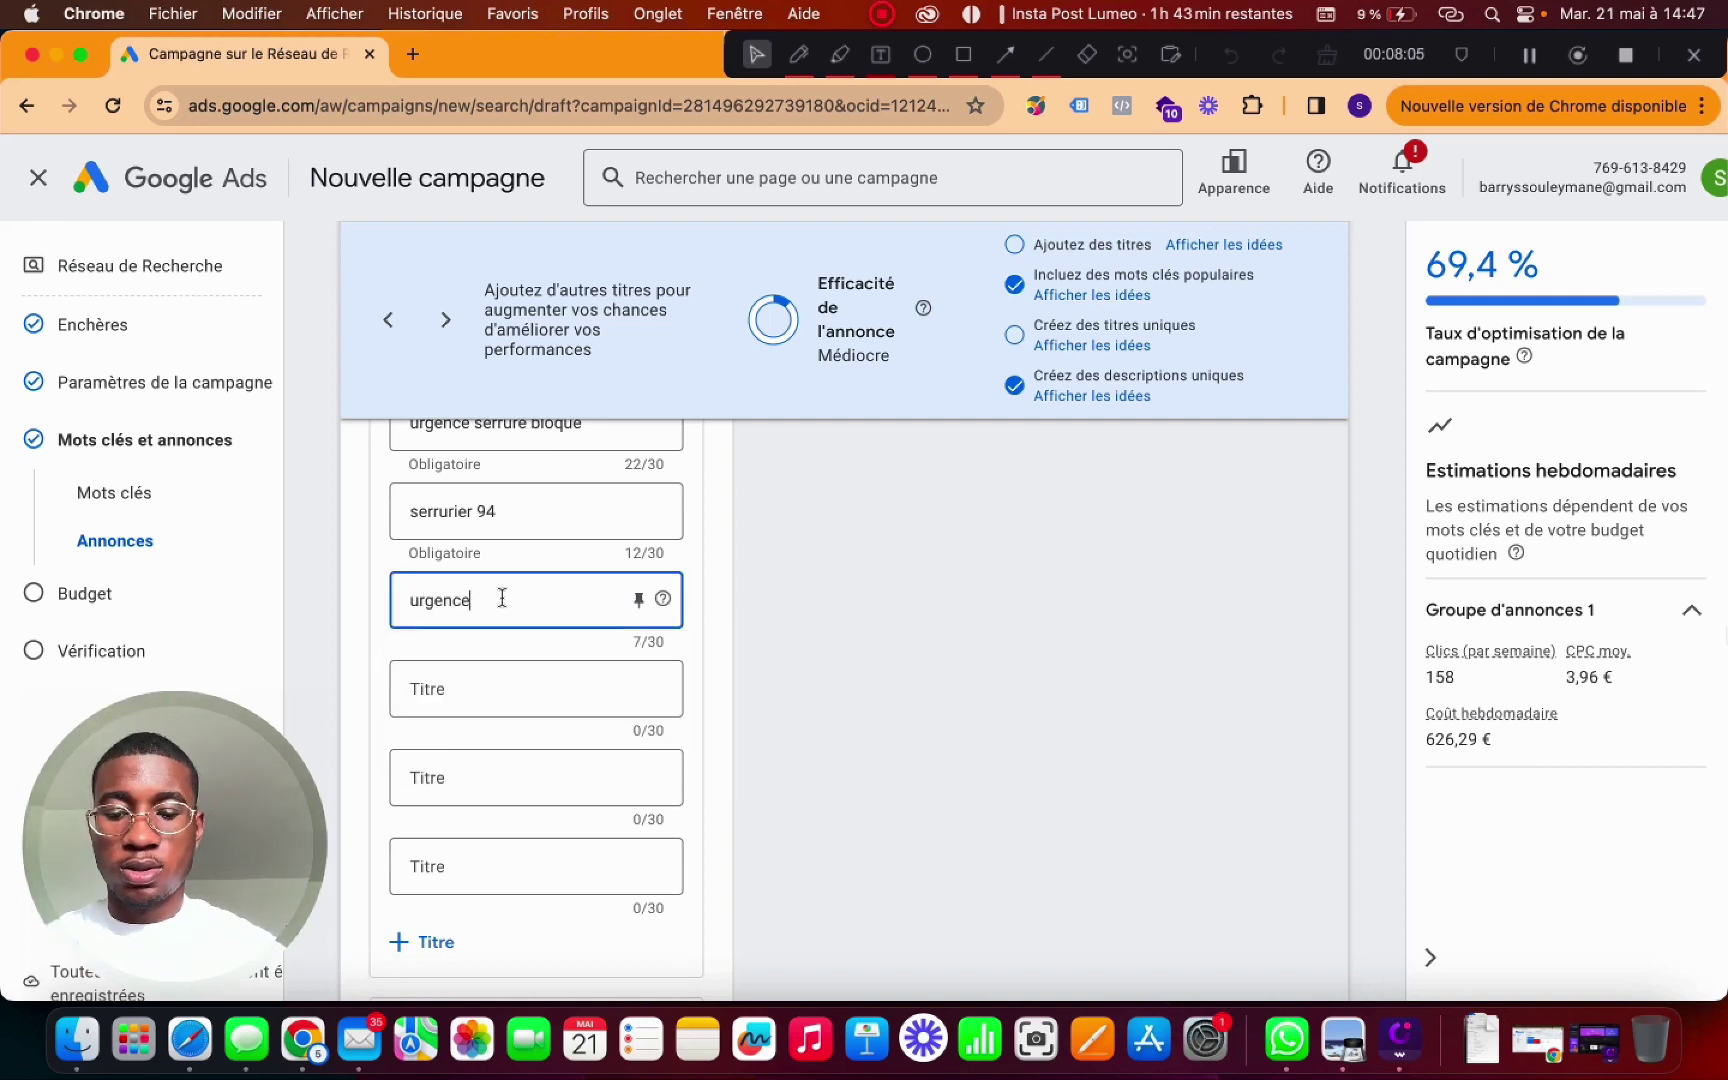
key(BackSpace)
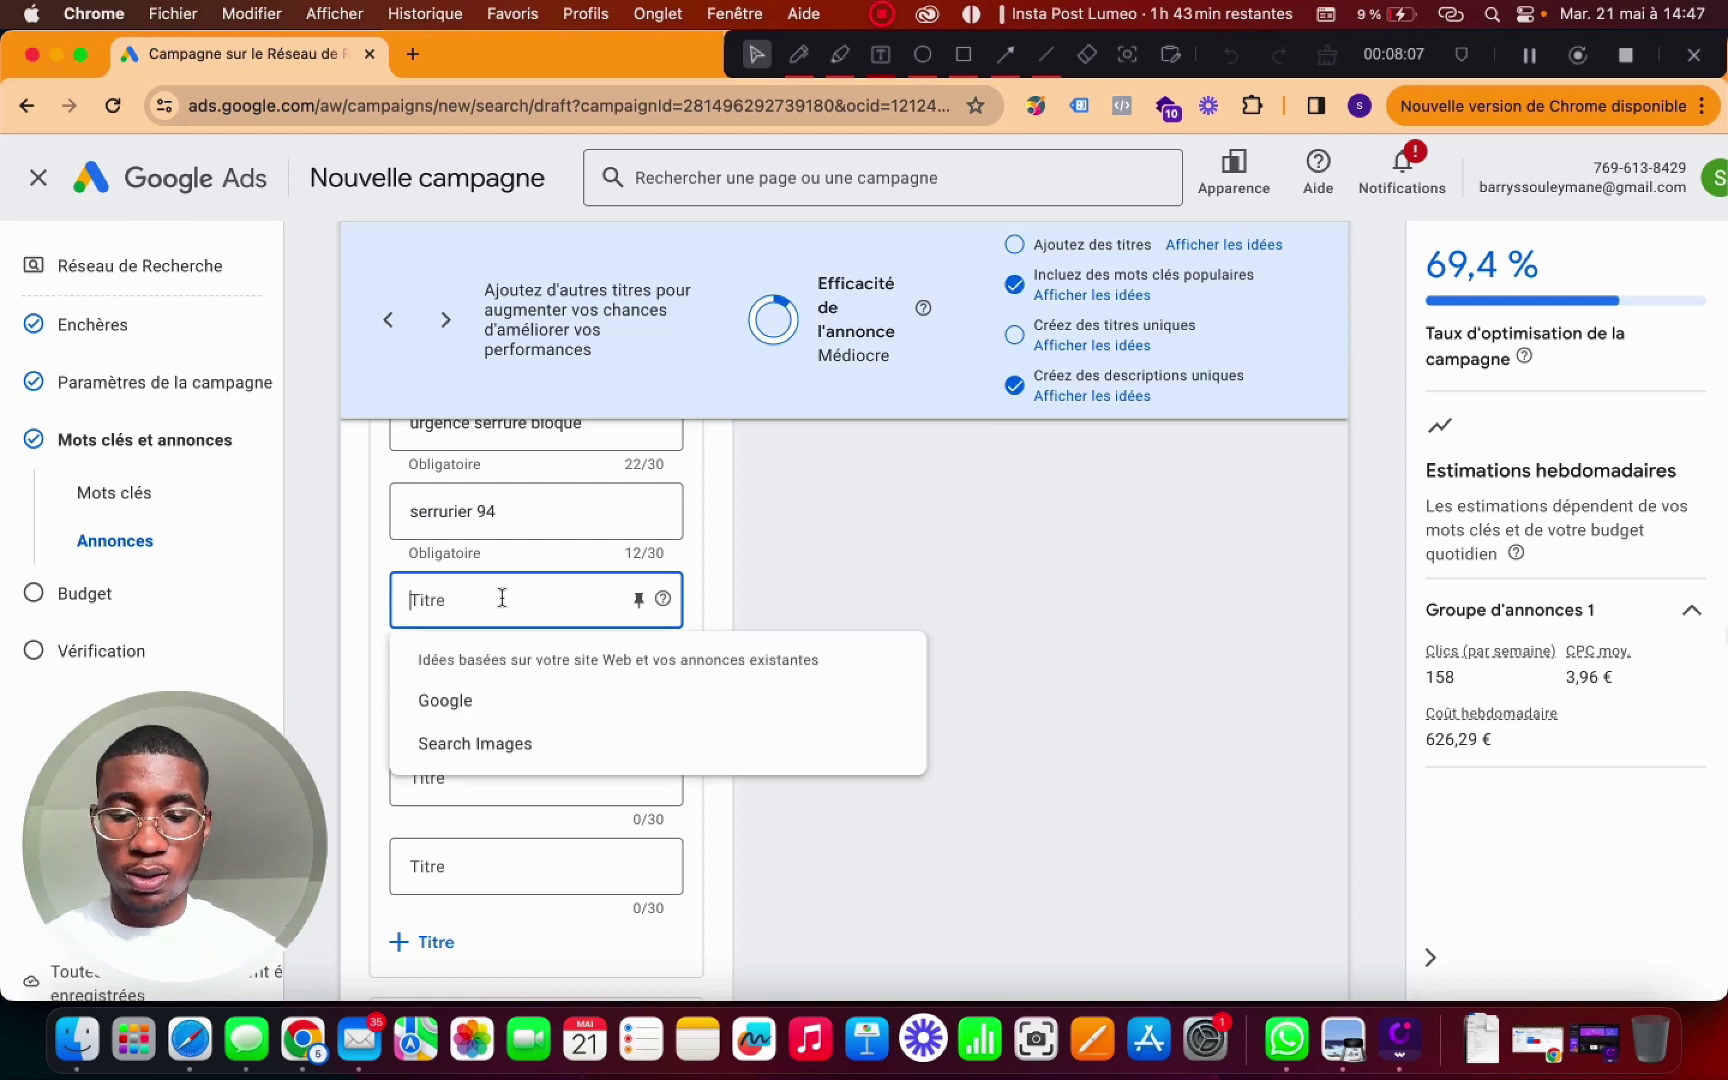
text(clé cassé)
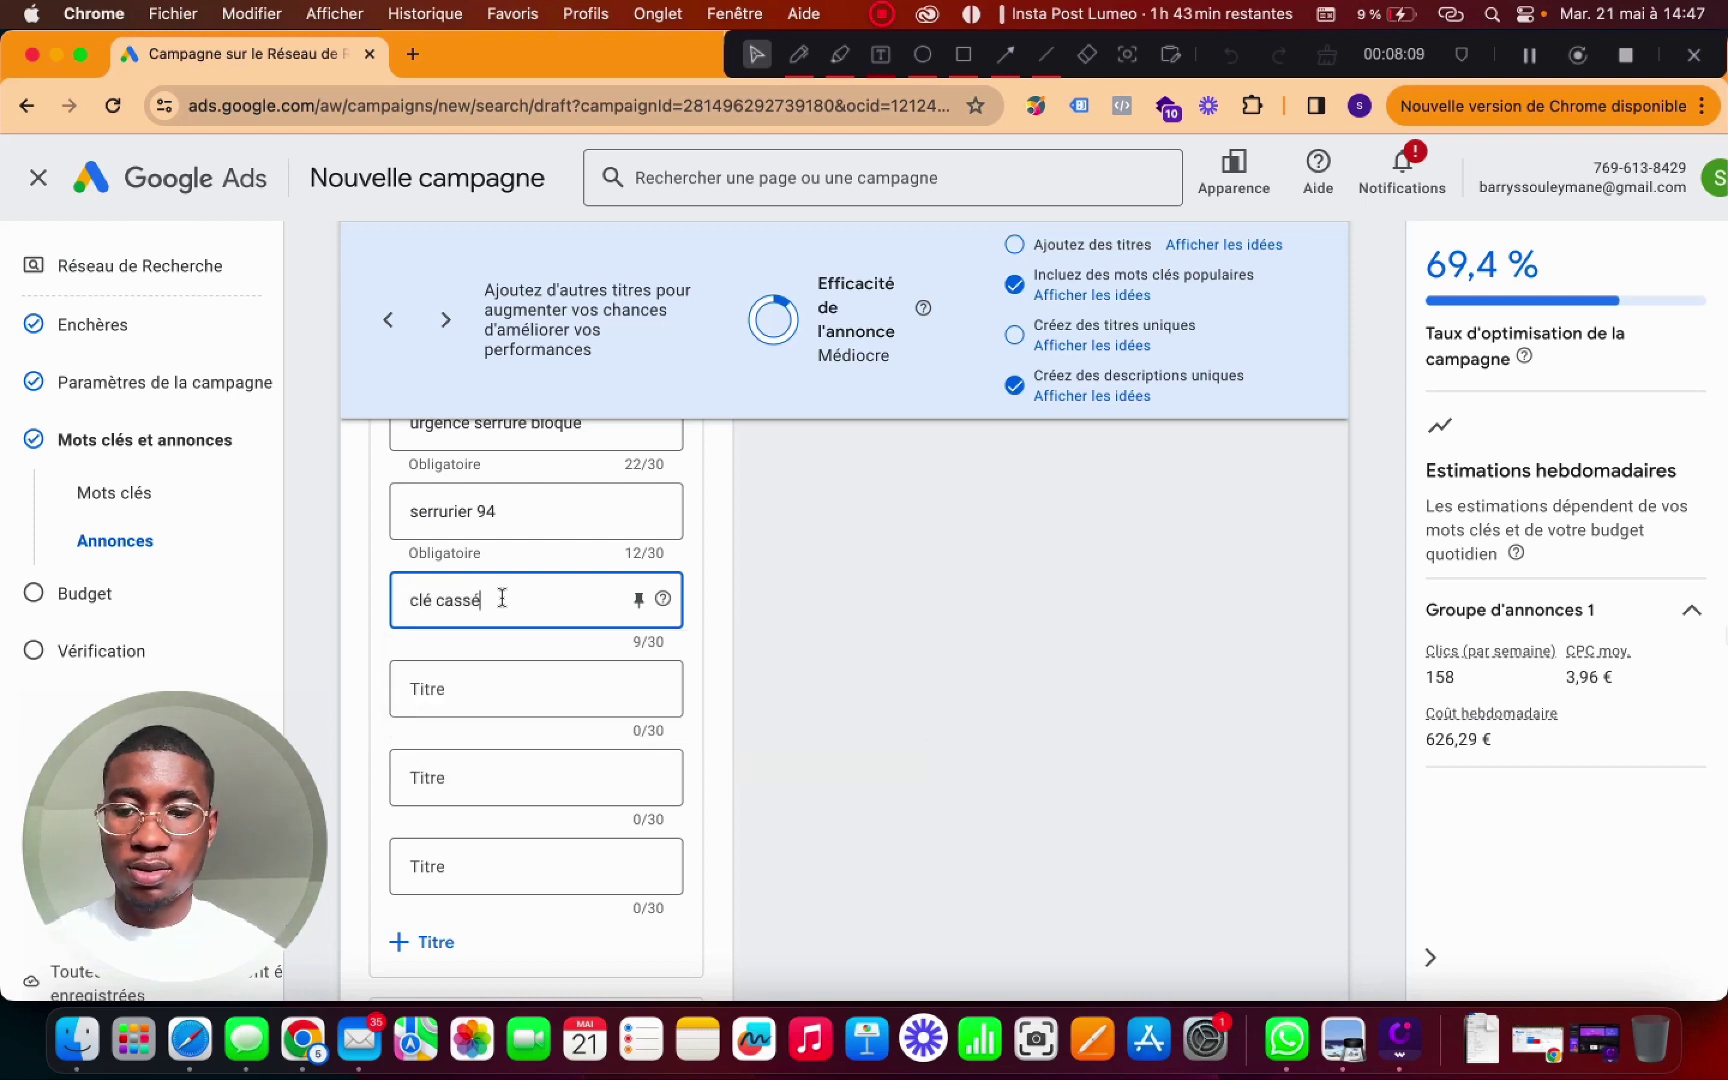
text(e)
- Fill in the ad's fifth headline with "recherche depannage de serrure"
click(488, 689)
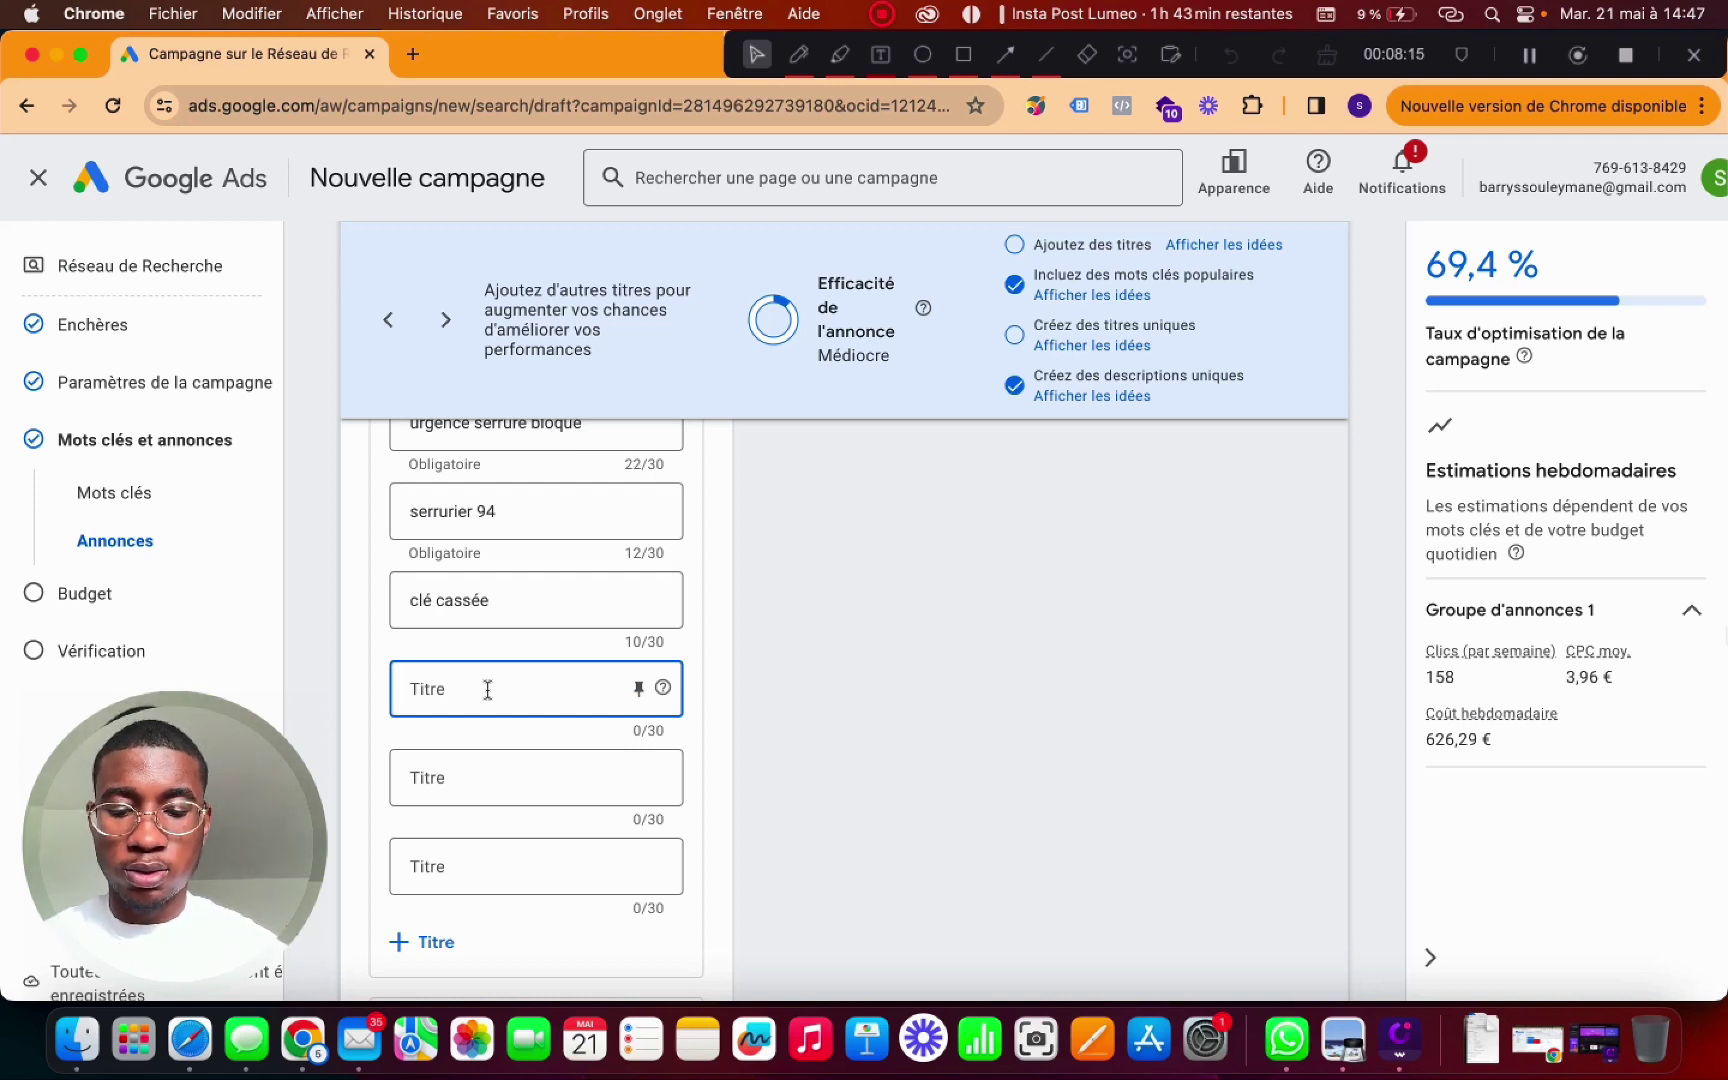
text(recherc)
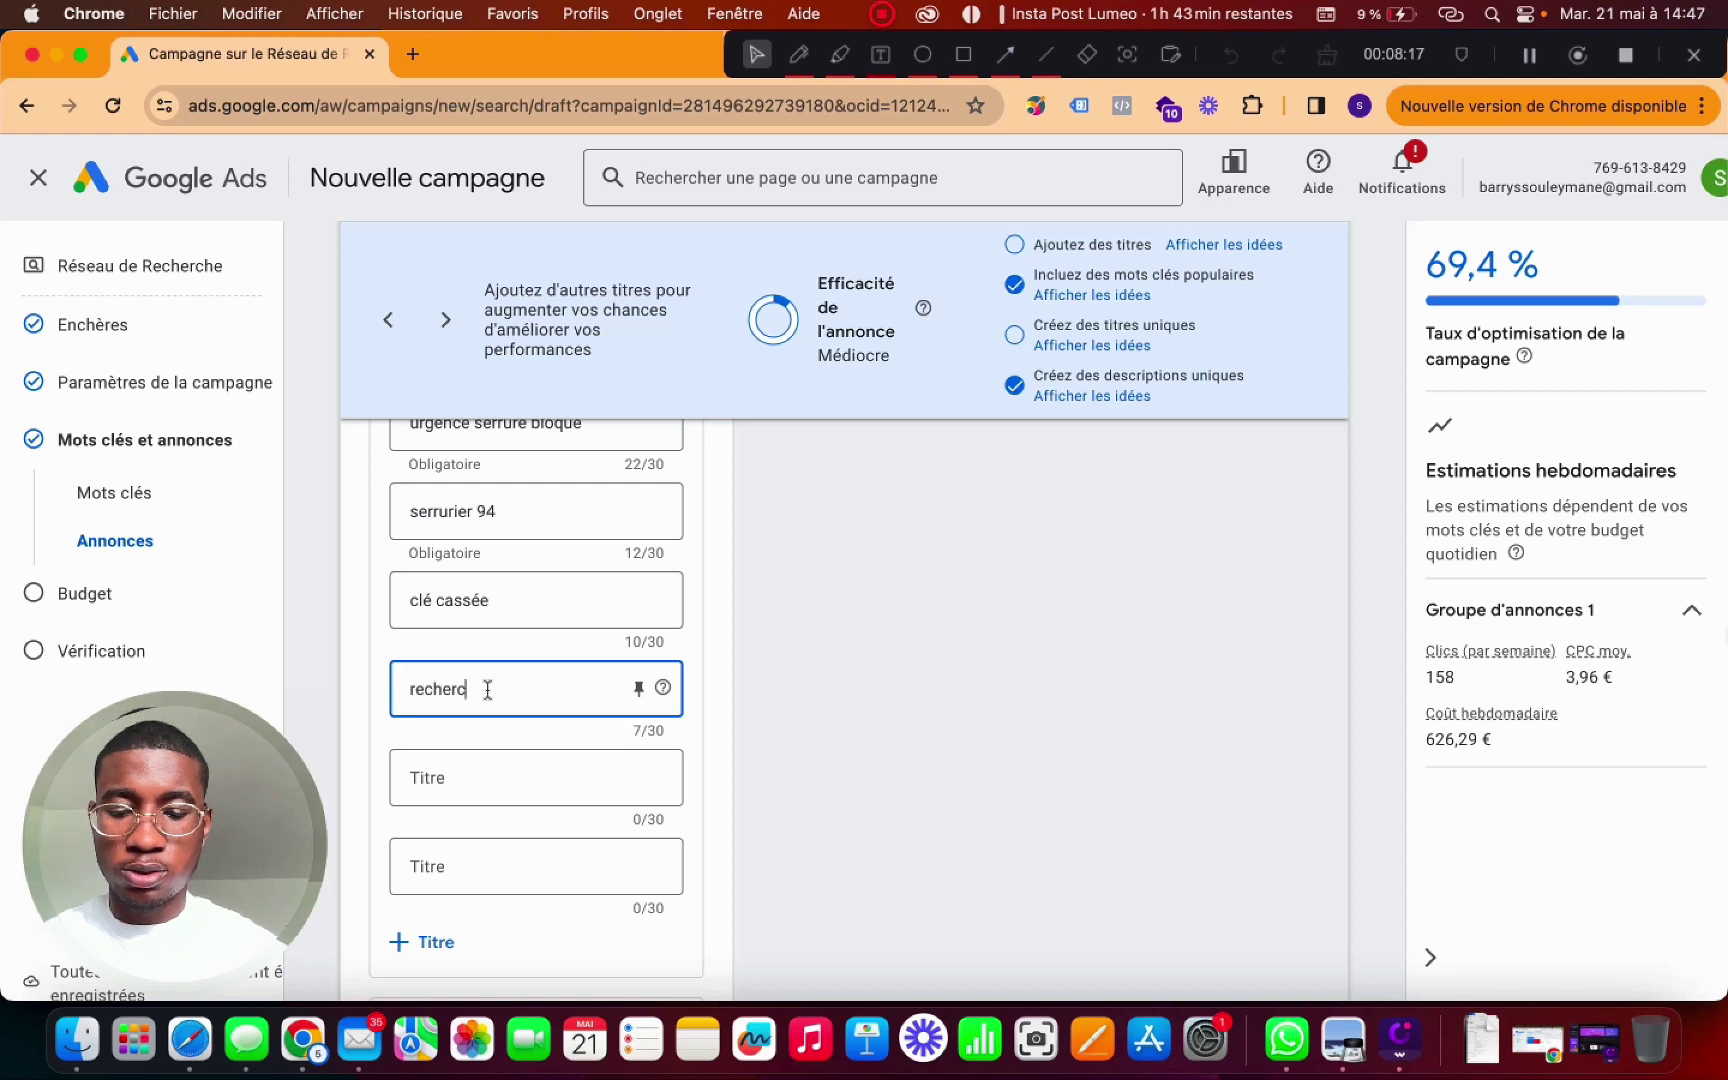
text(he depanna)
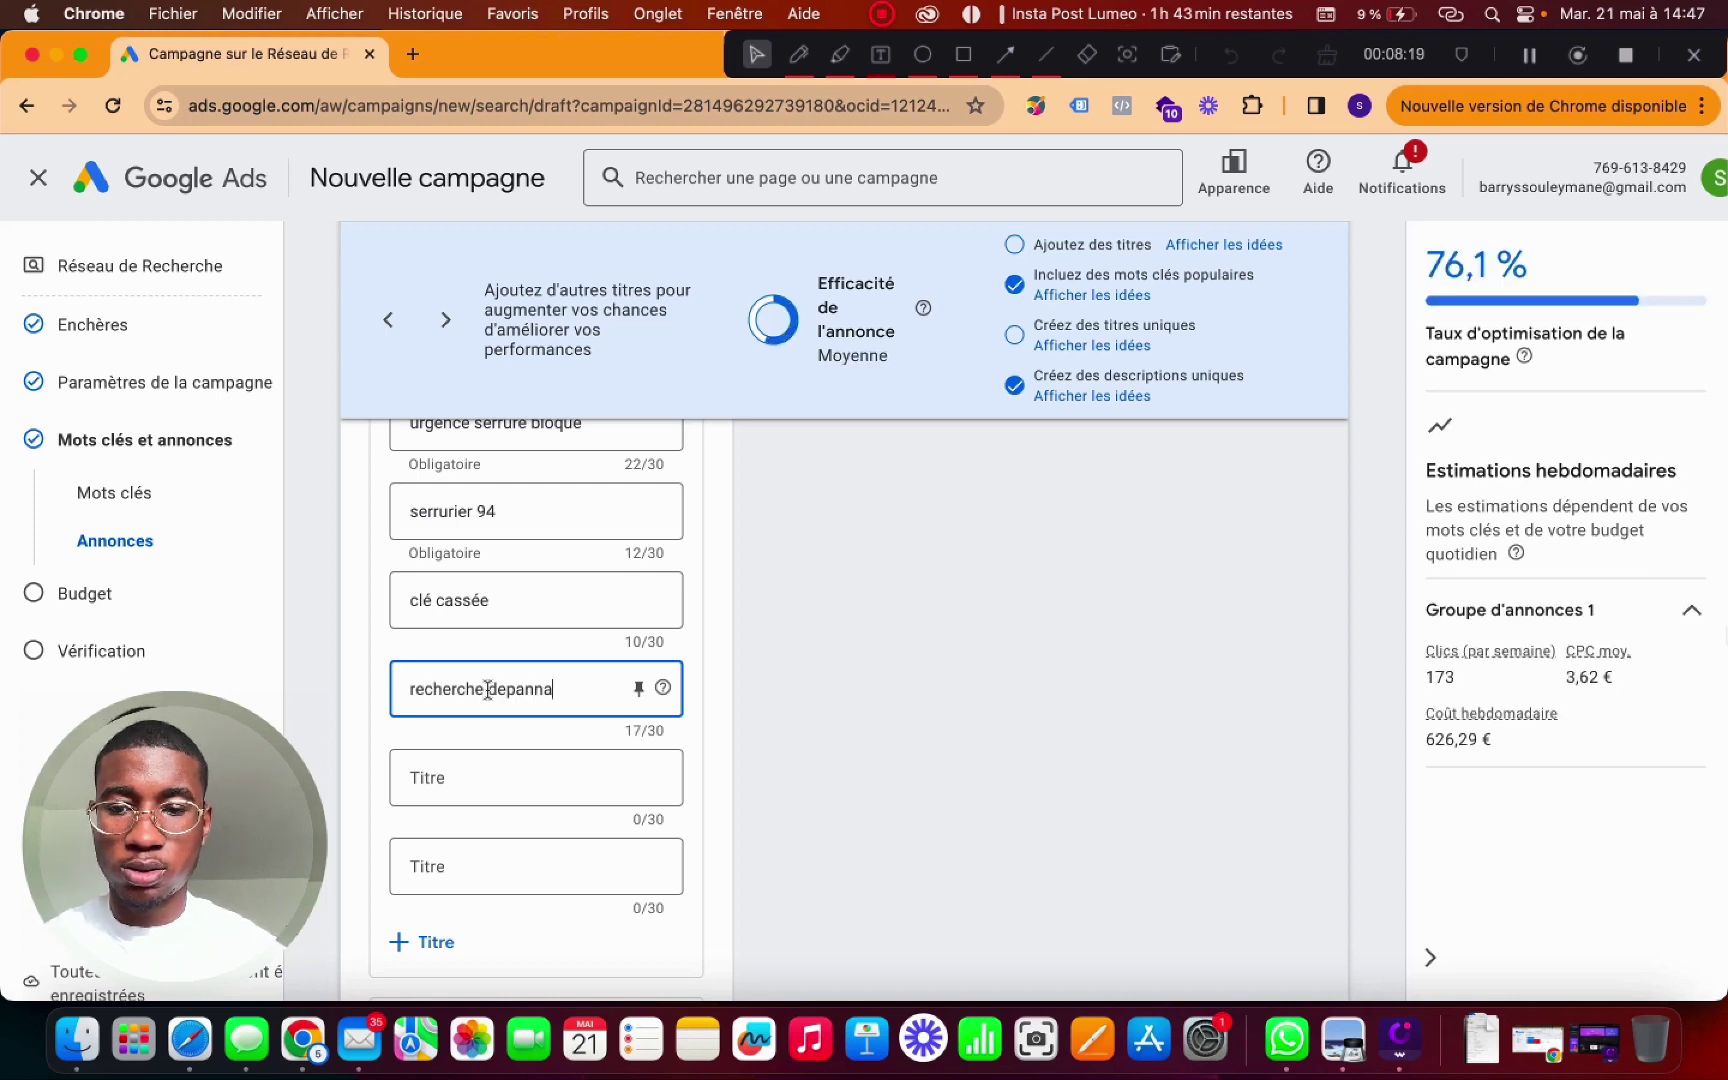
text(ge de se)
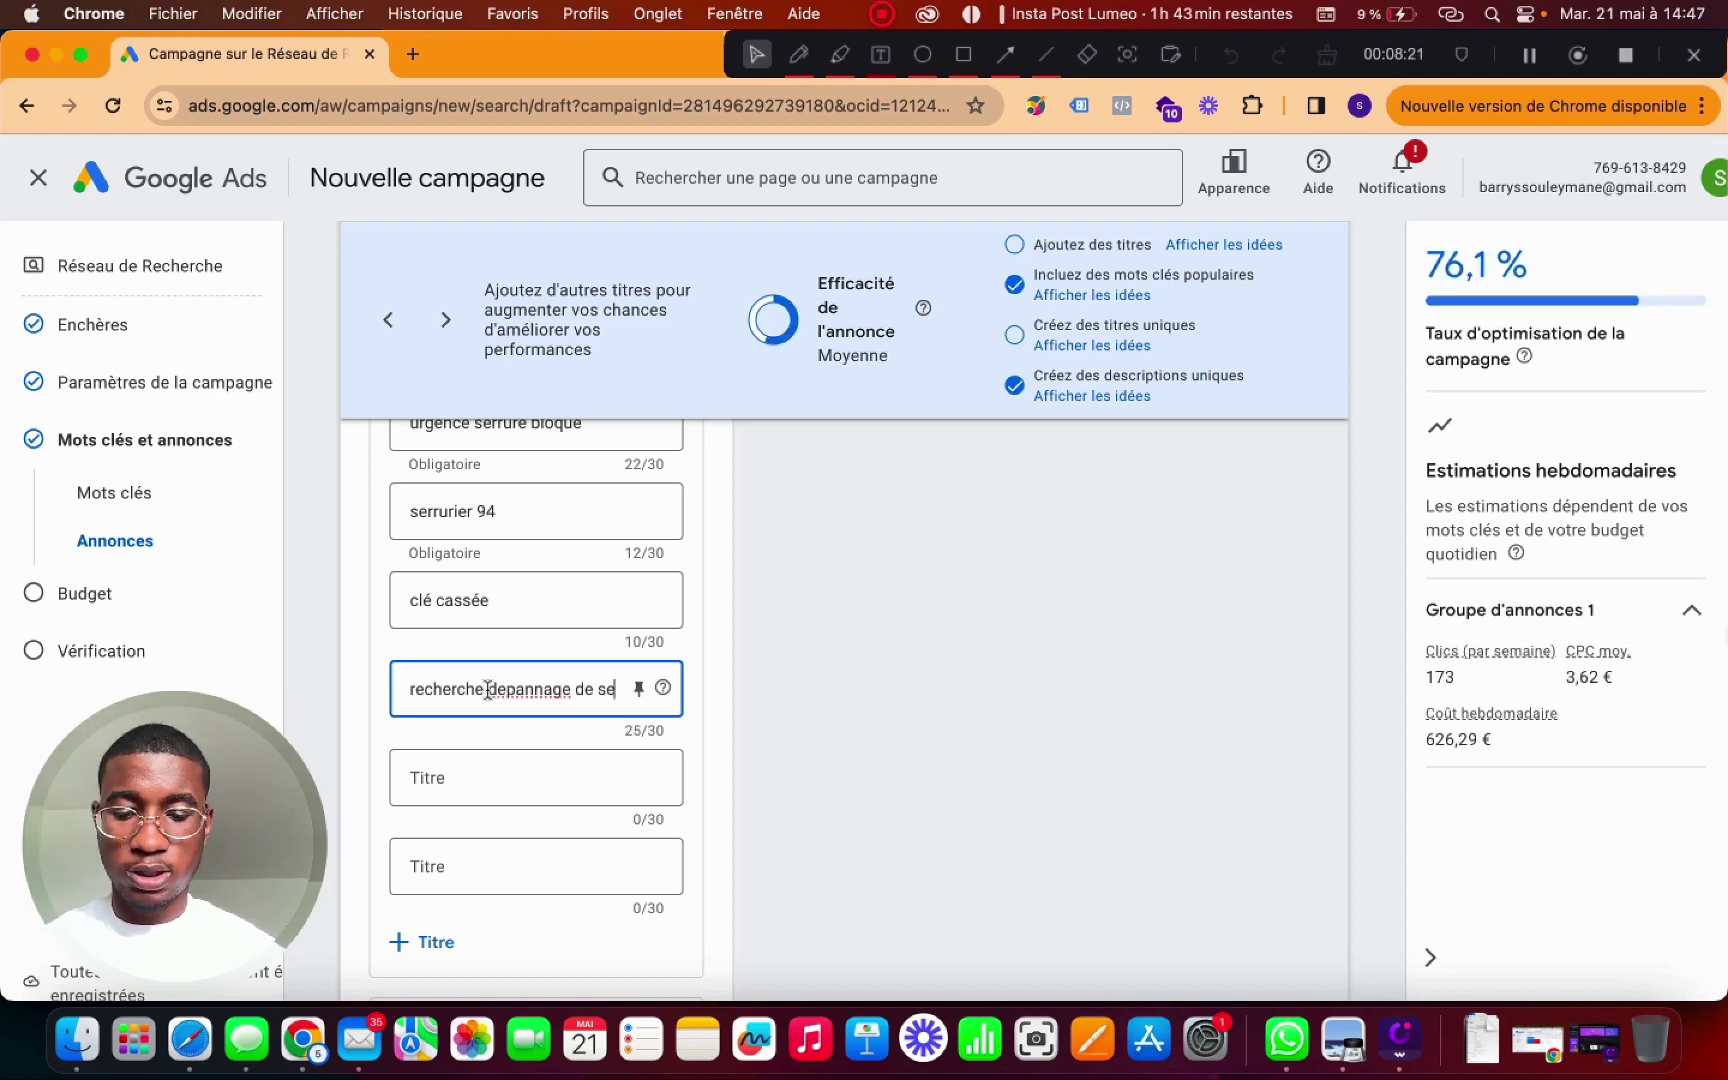
text(rrure)
- Fill in the ad's sixth headline with "ouverture de porte"
click(463, 770)
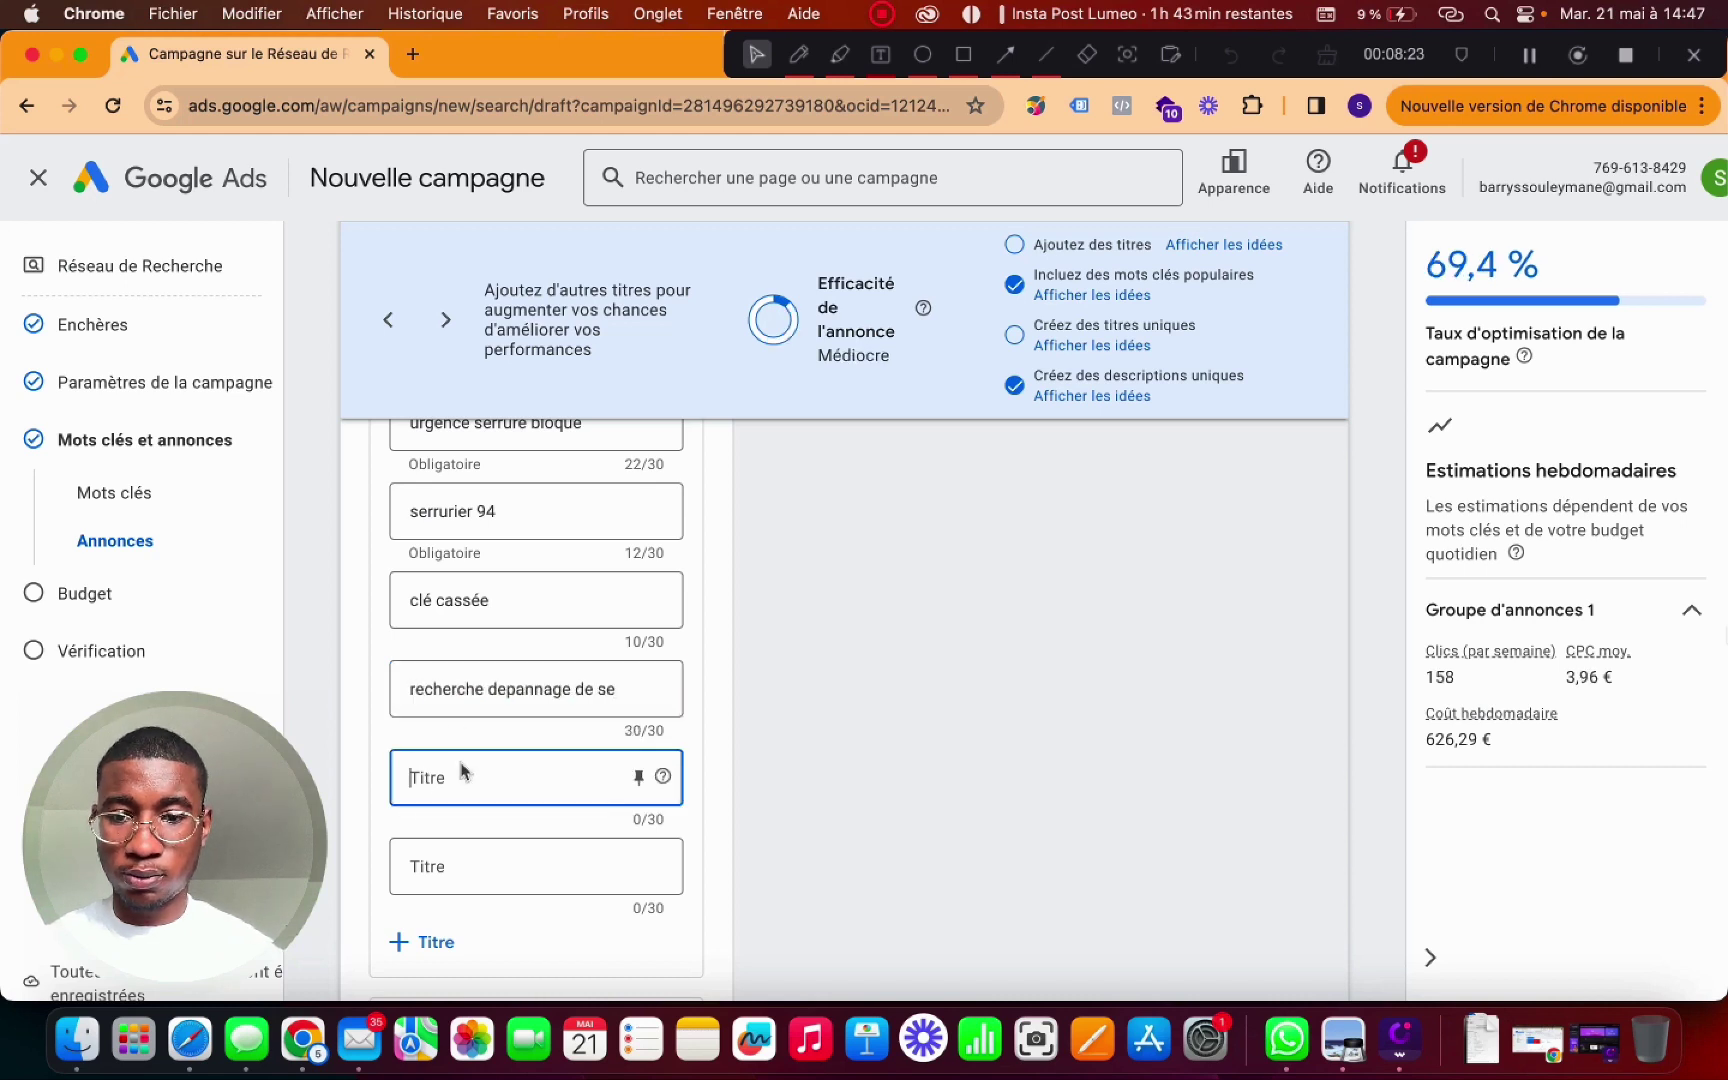
text(ouvert)
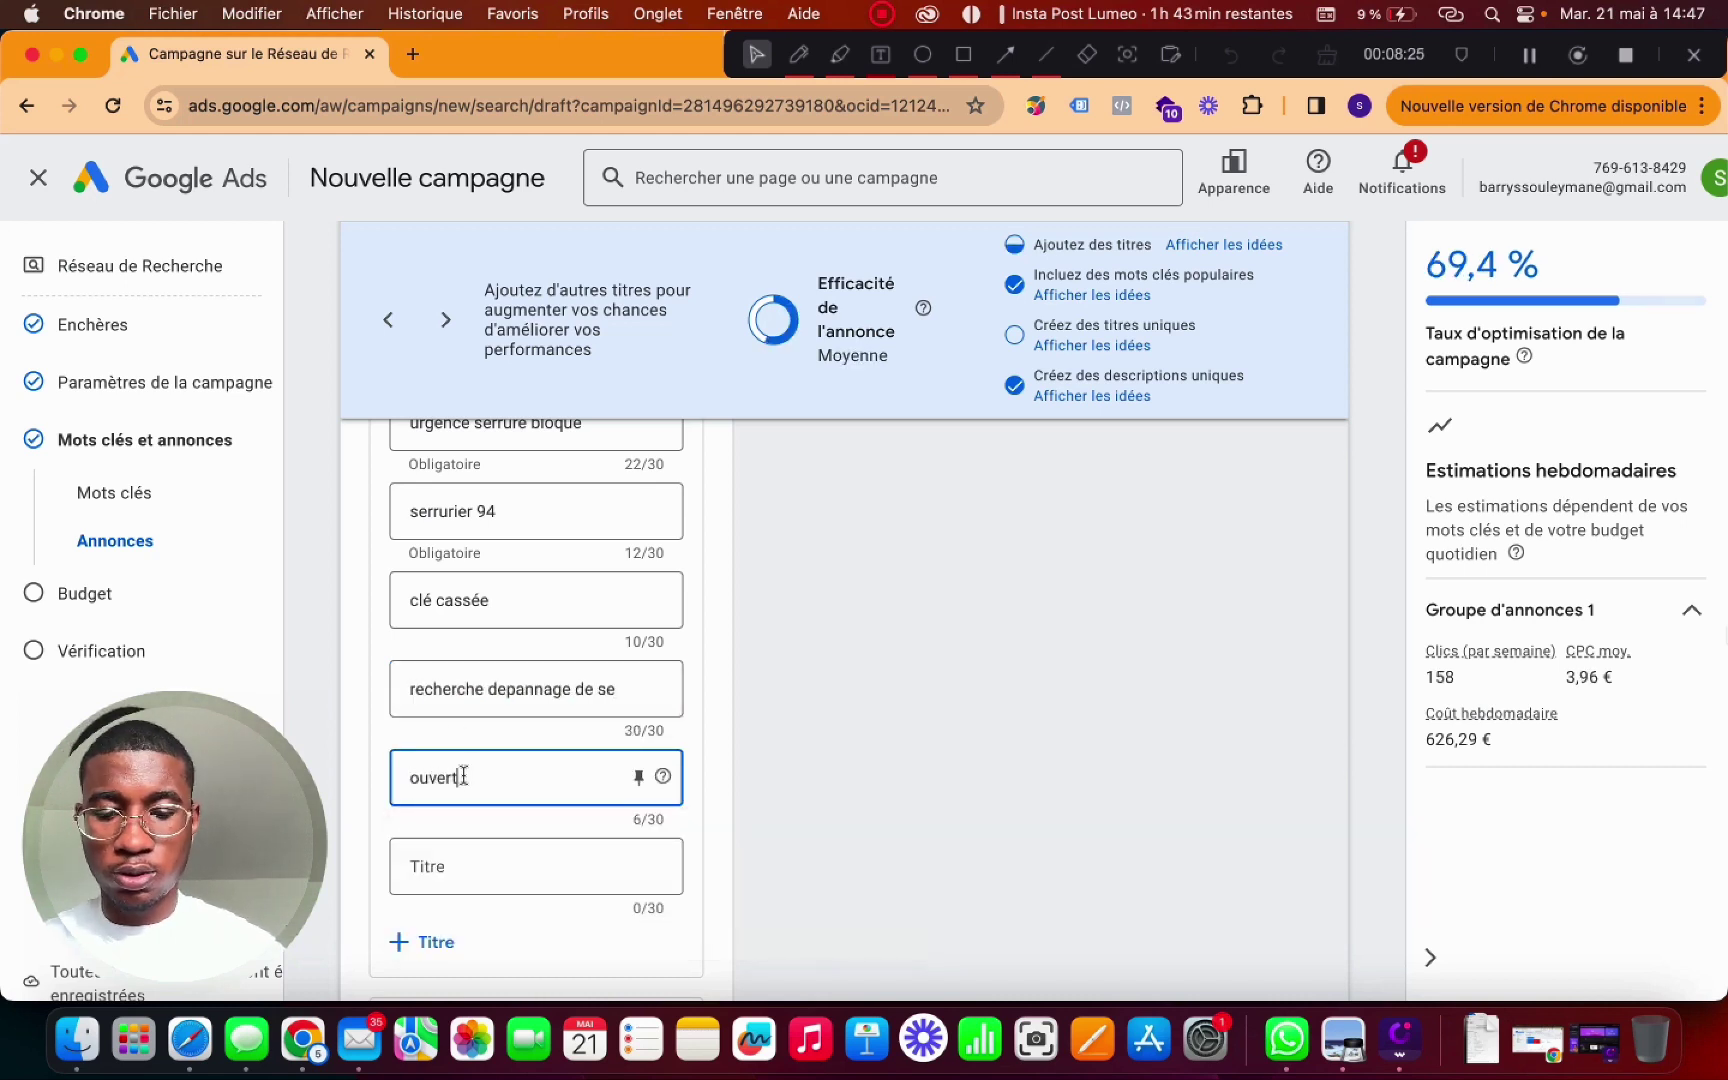
text(ure de porte)
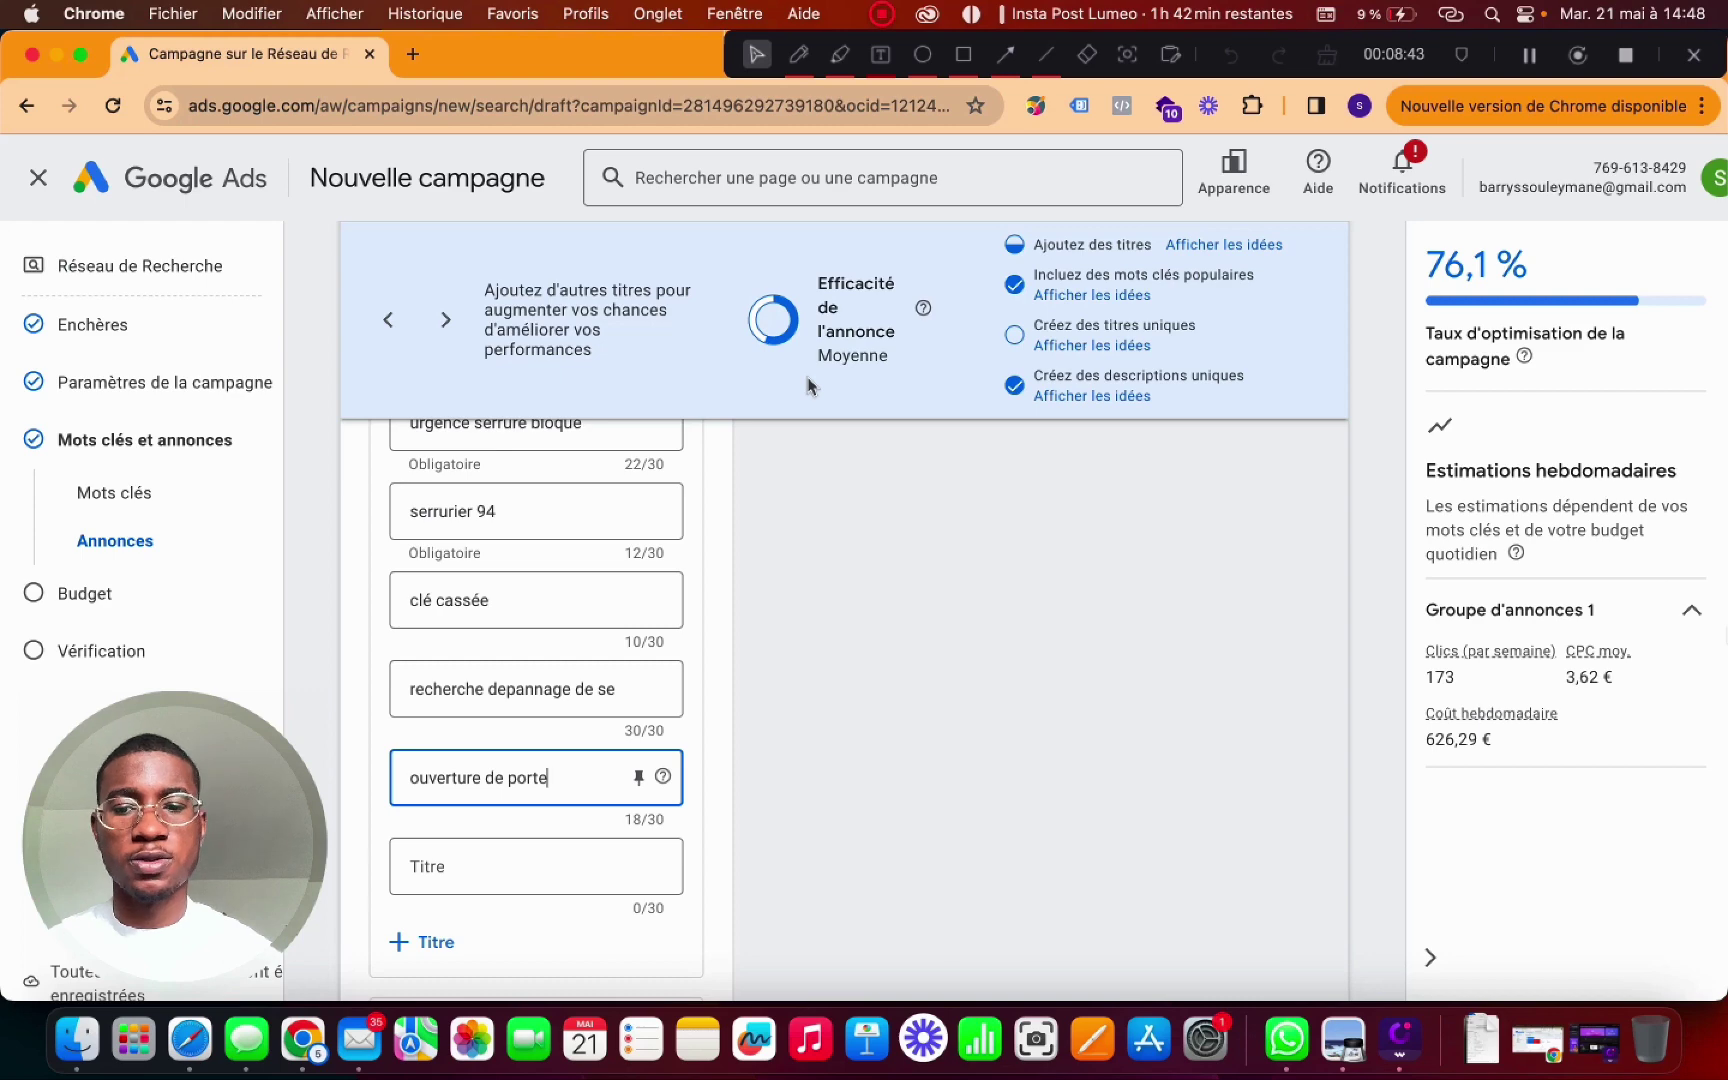
- Replace the ad's first description with the placeholder text "fbhihfqjkhfqs"
scroll(645, 560, down, 10)
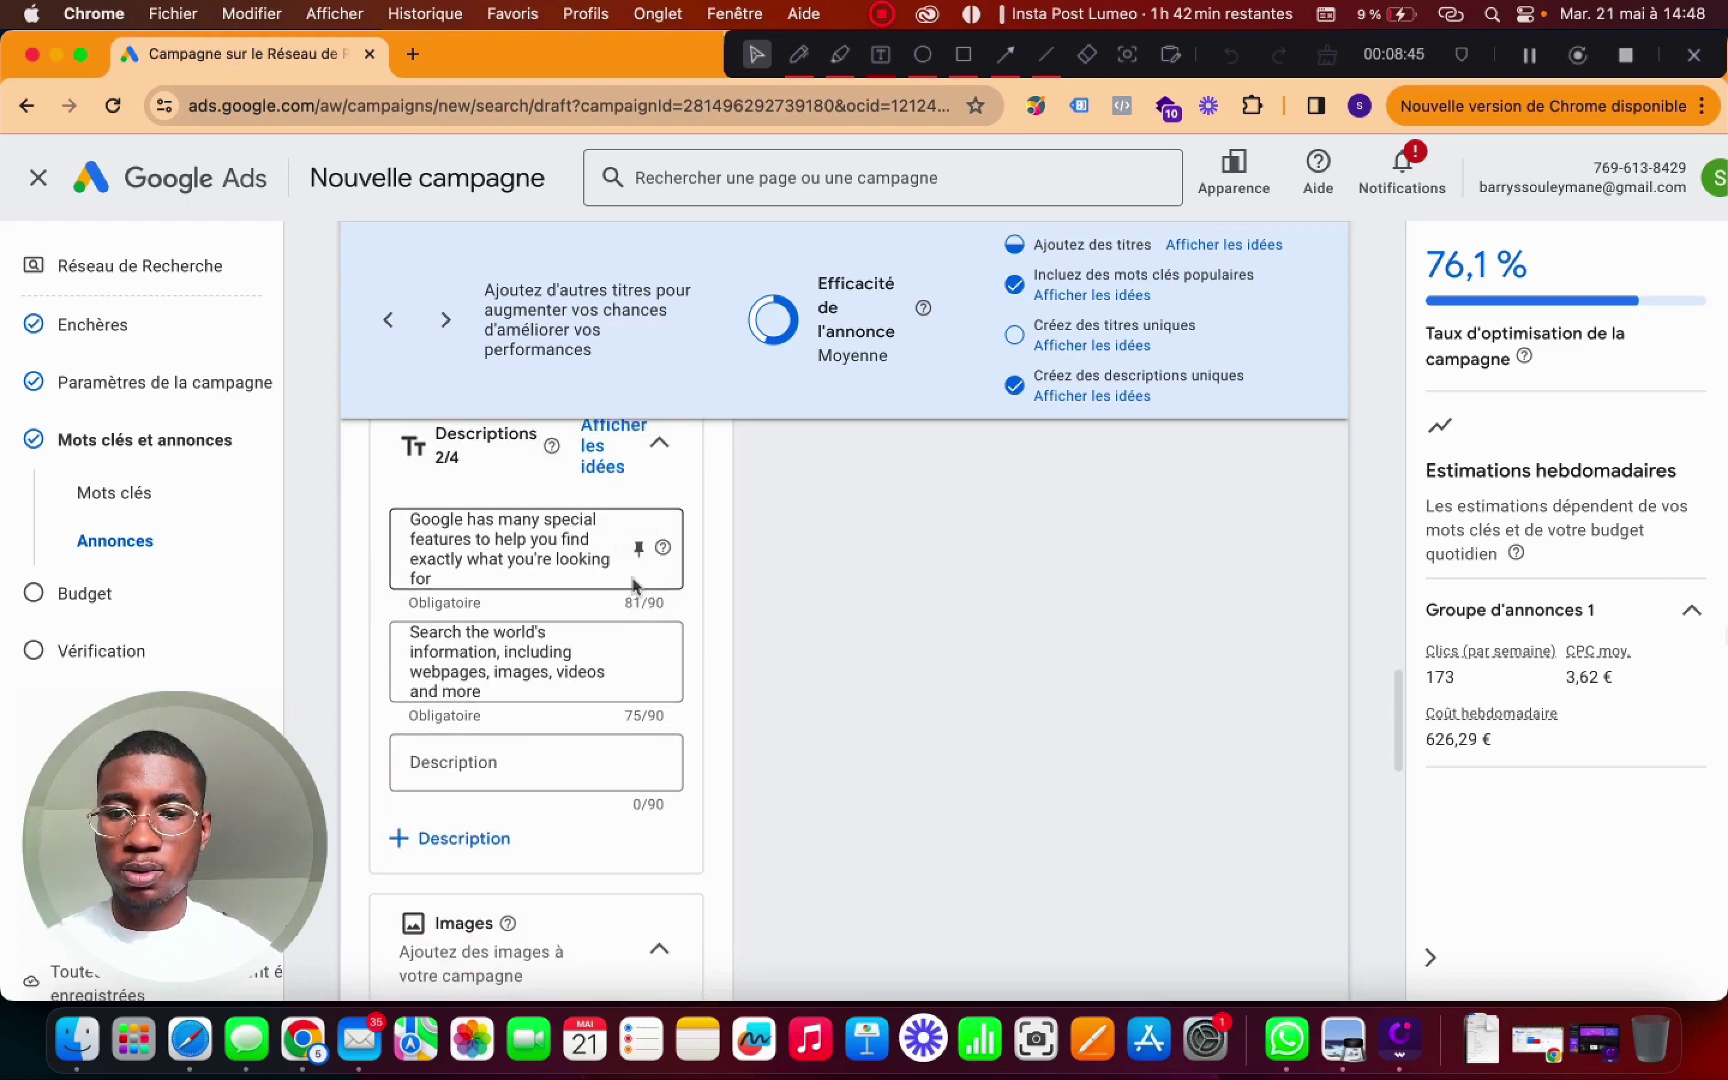
click(487, 555)
key(super+a)
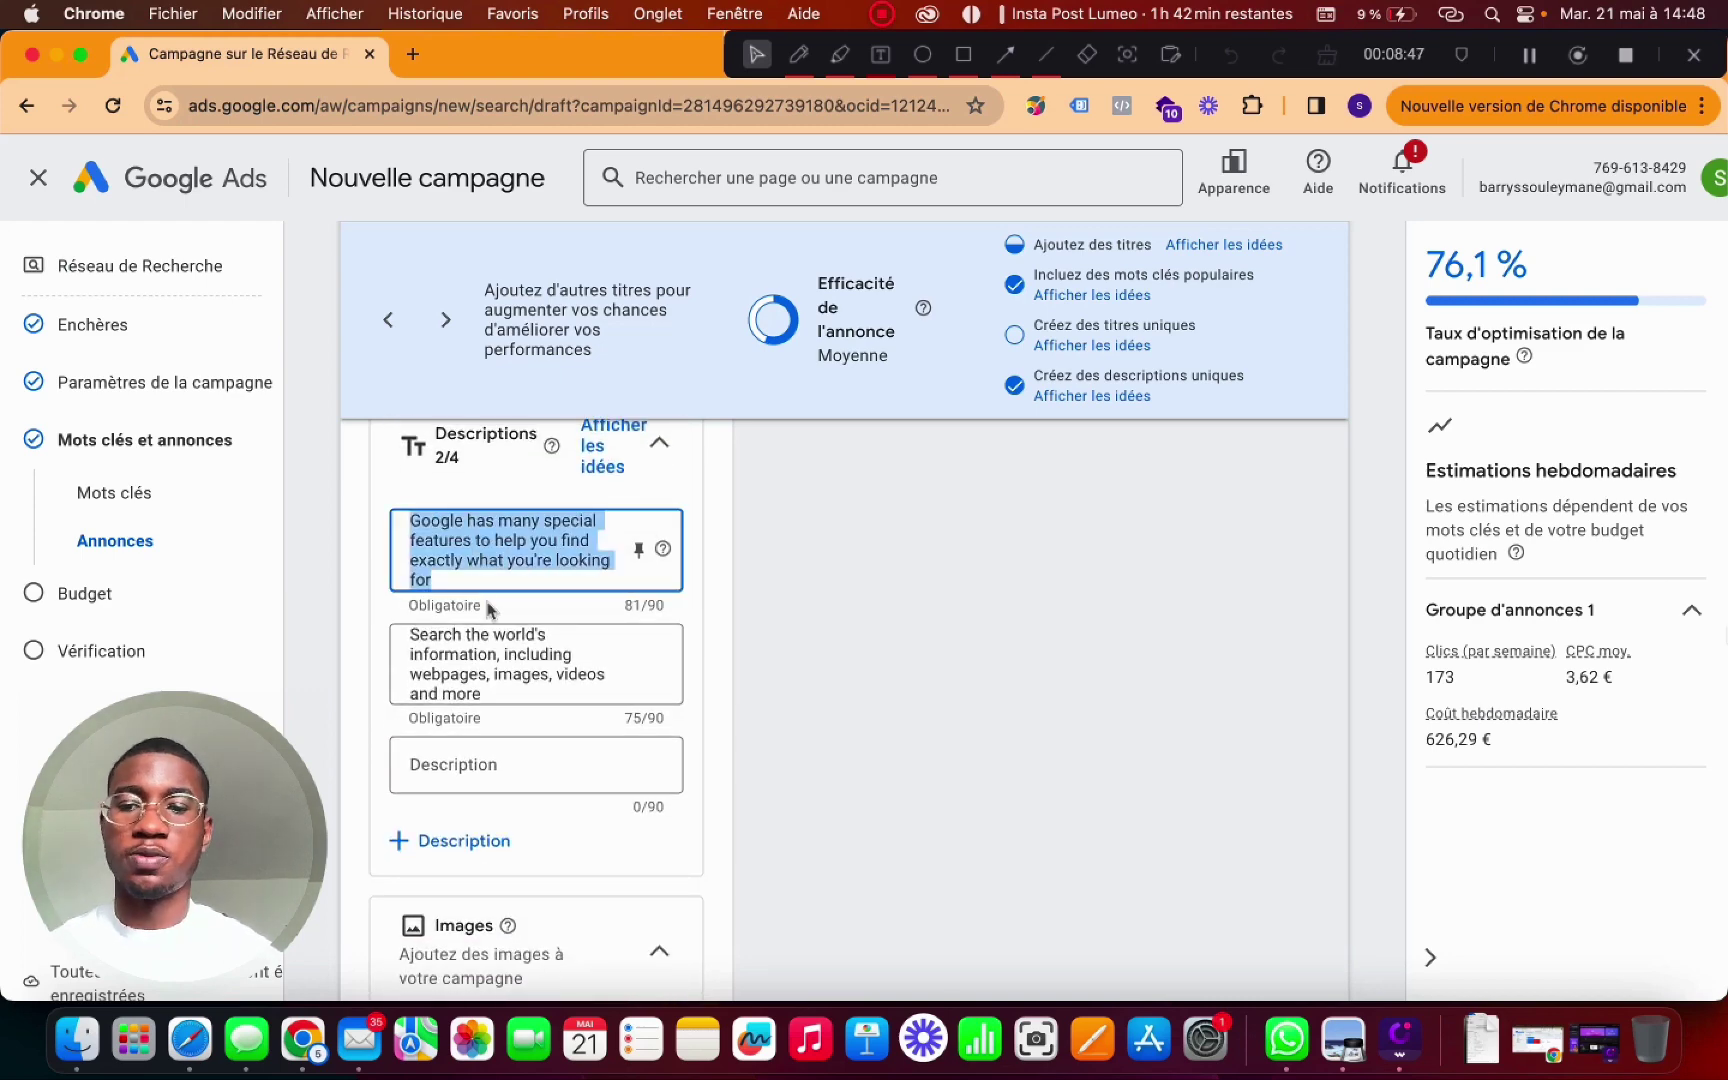
text(fbhihfqjkhfqs)
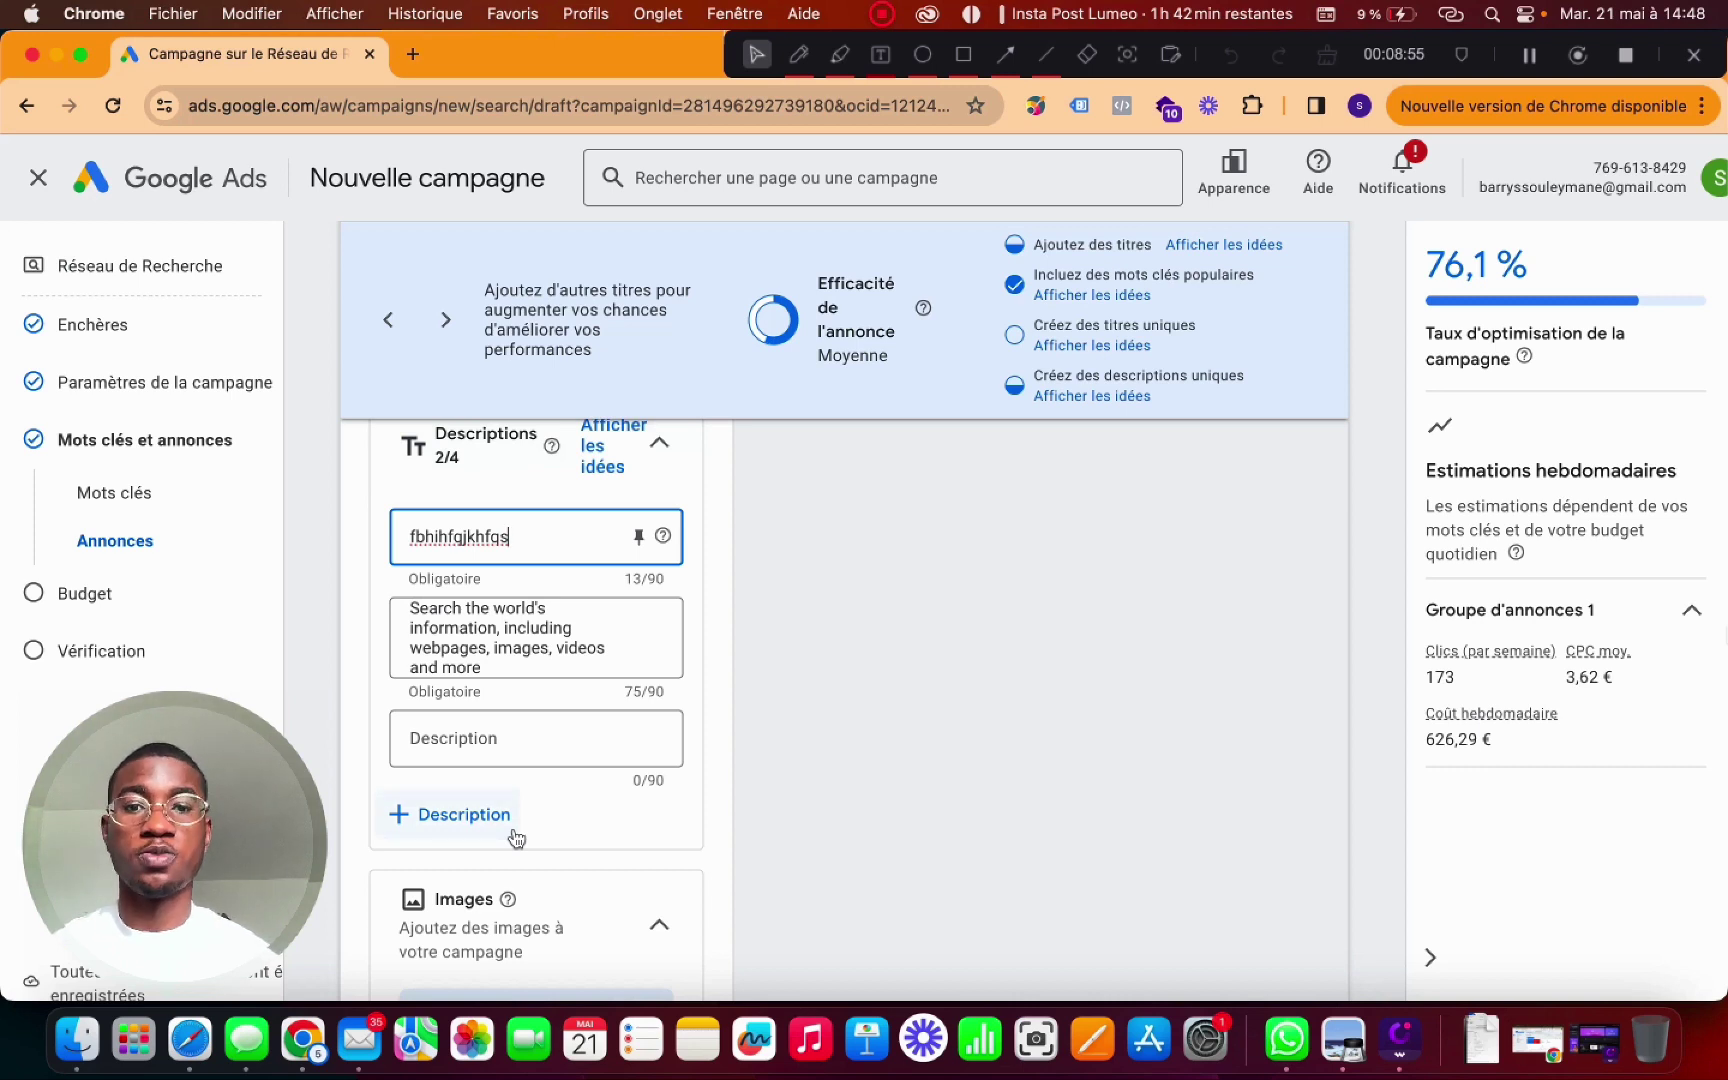
- Add the square image 7.png from the asset library to the campaign
scroll(516, 838, down, 4)
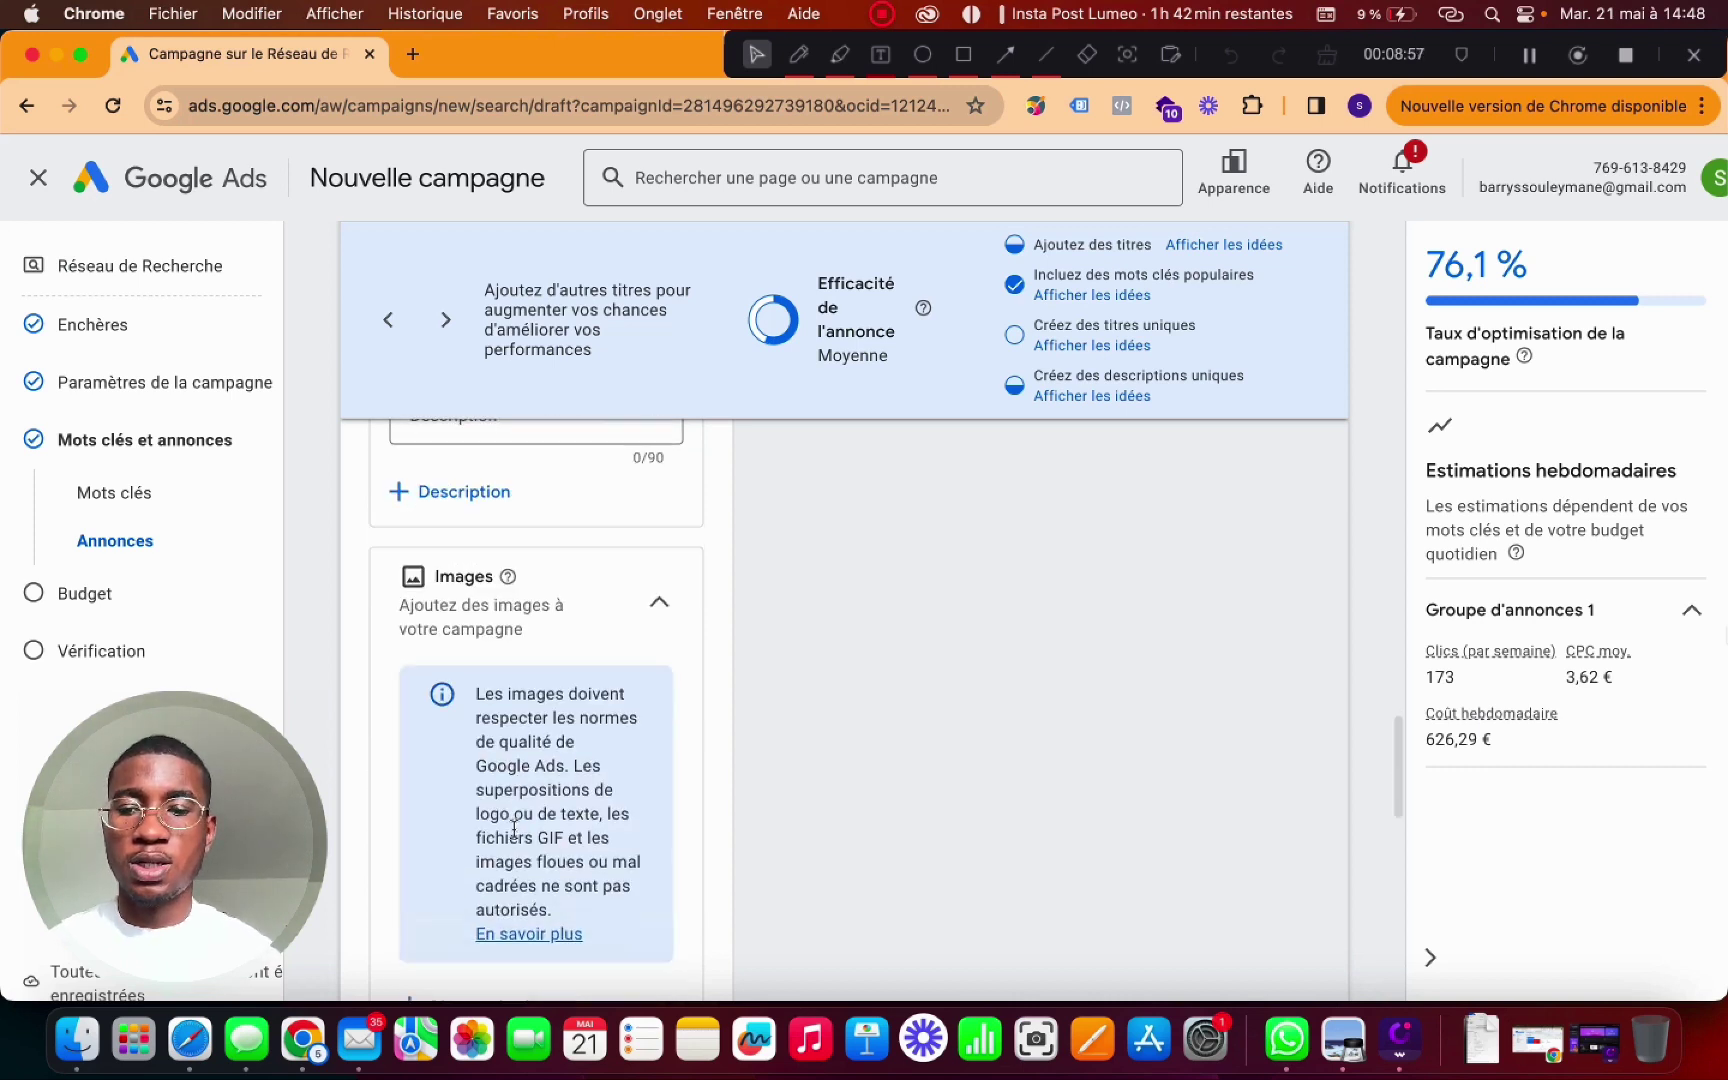
scroll(552, 864, down, 3)
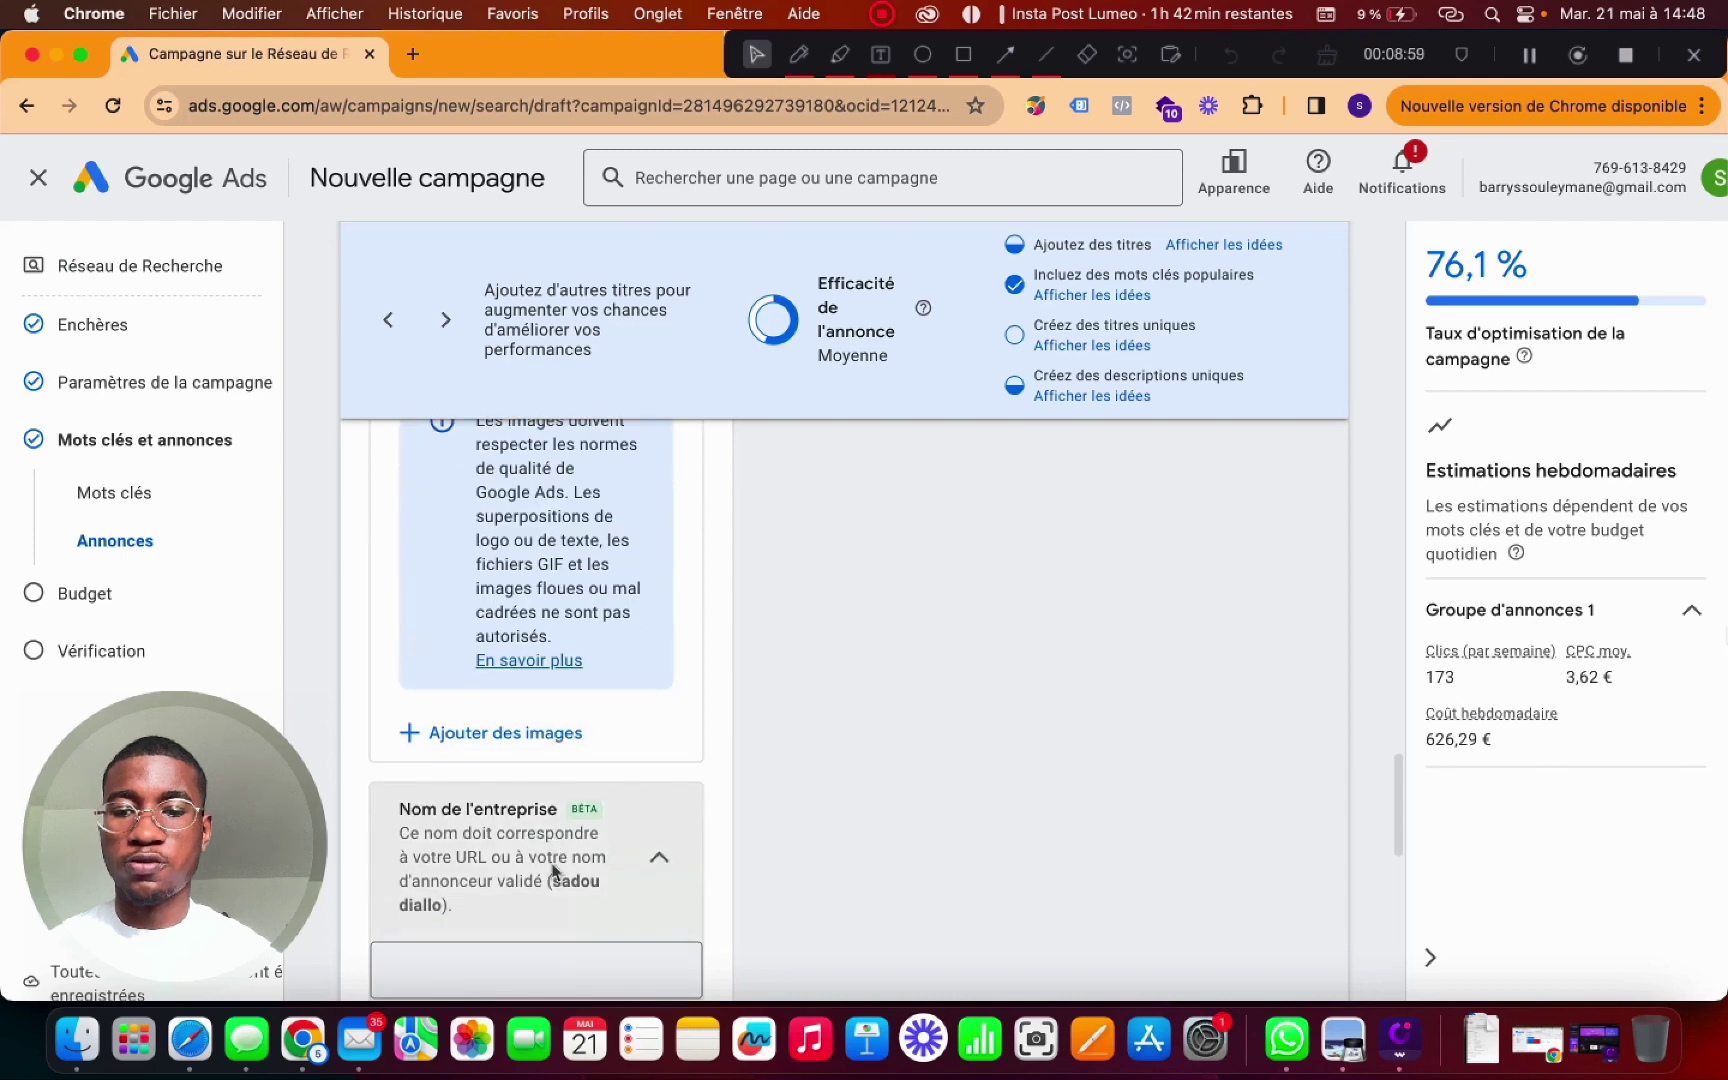
click(552, 731)
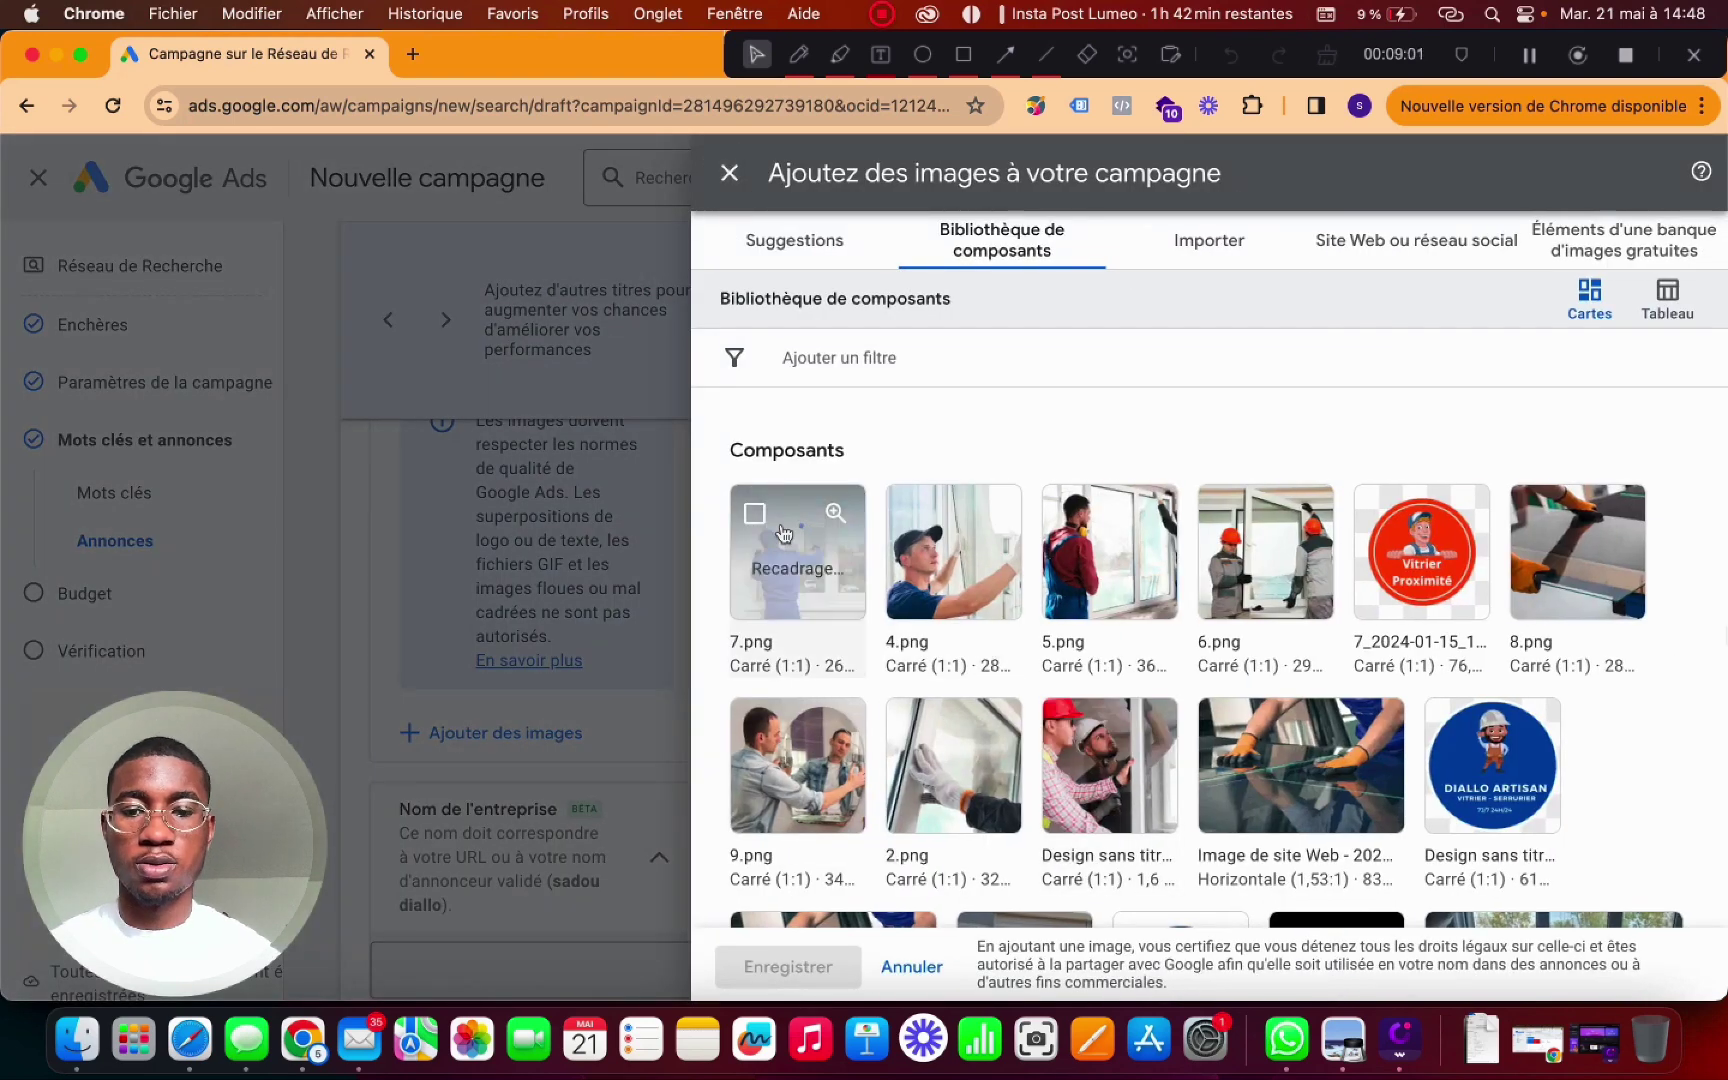
click(815, 550)
click(788, 967)
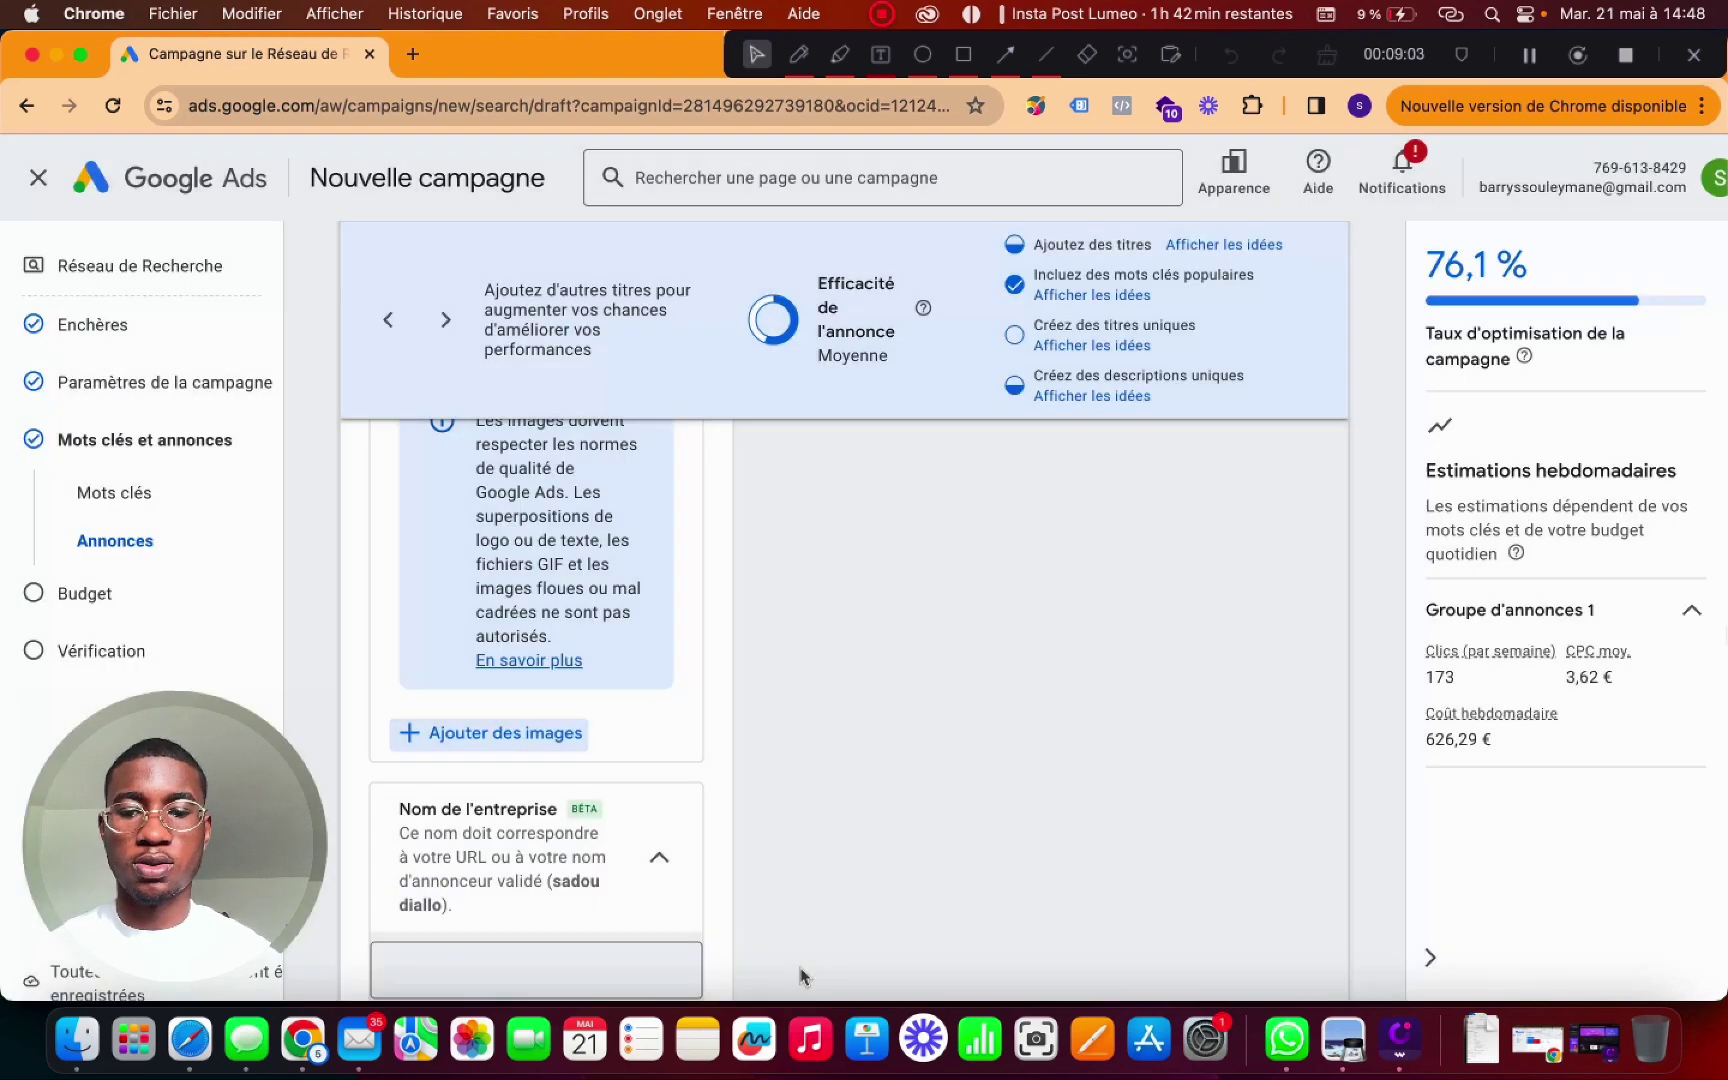
- Check the ad preview and examine the suggested "Products & Services" sitelink without adding it
scroll(935, 630, up, 10)
scroll(937, 628, up, 10)
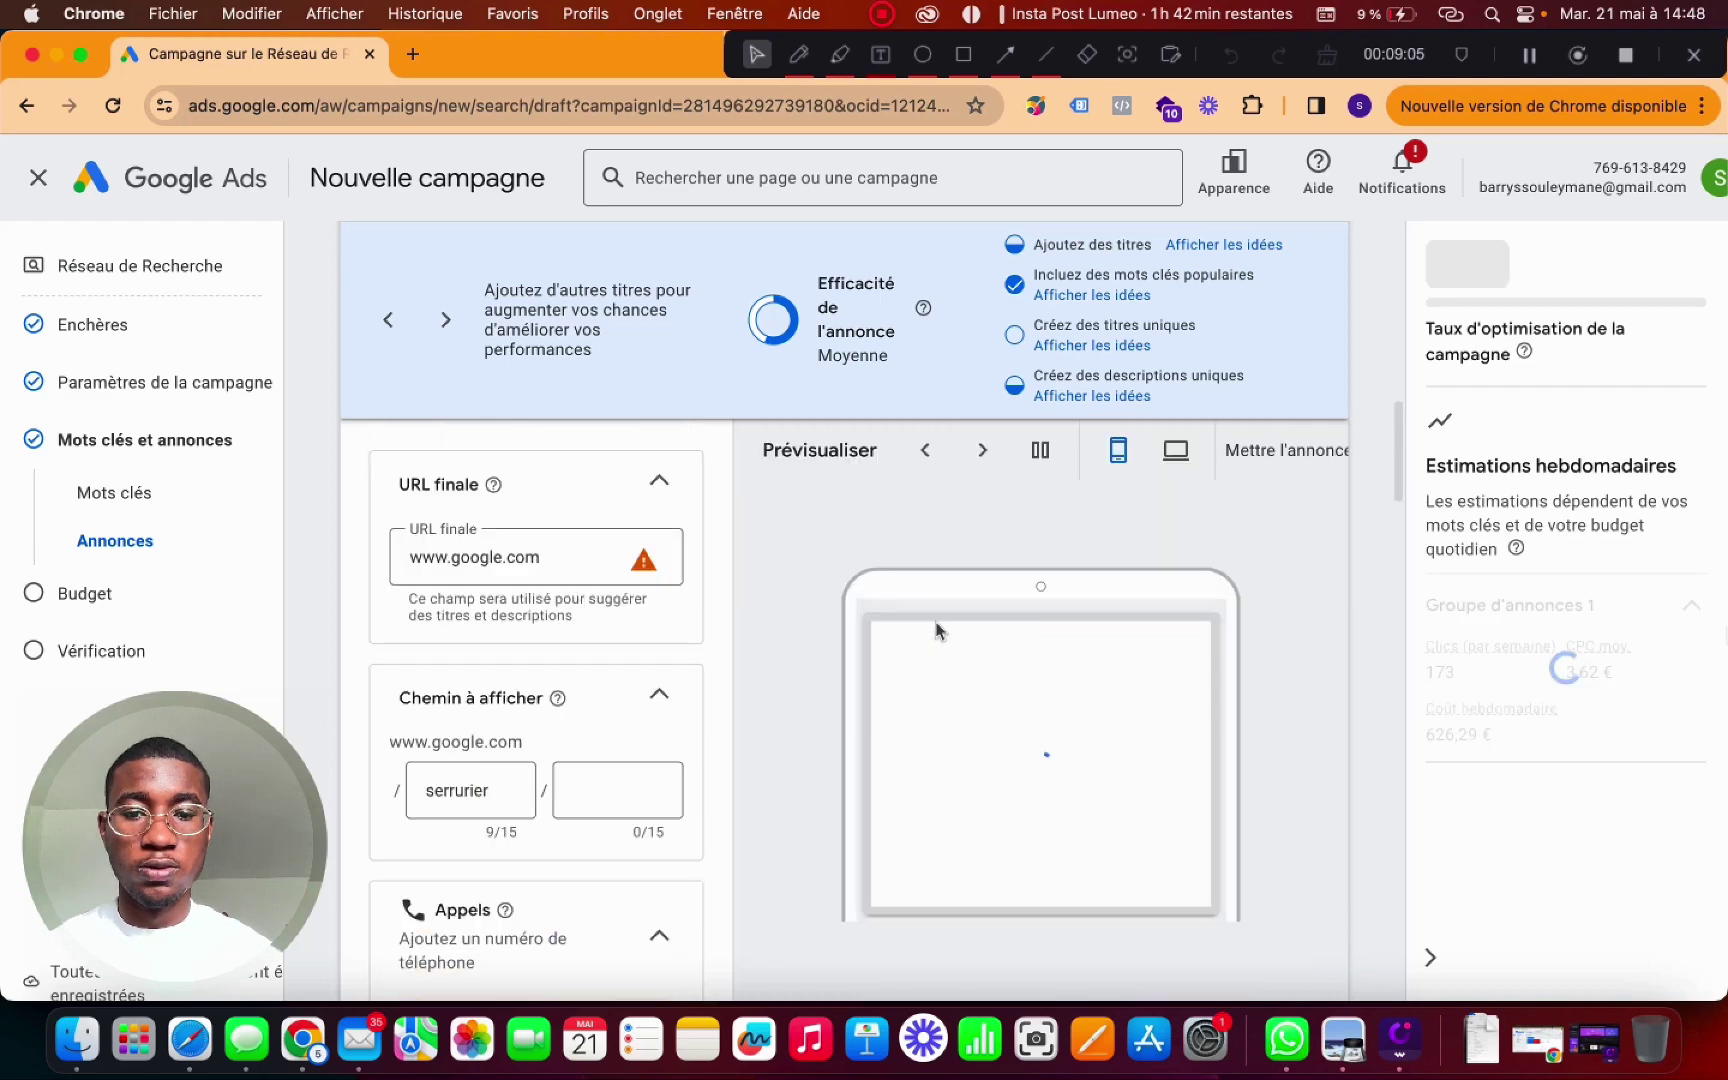
scroll(1091, 856, down, 6)
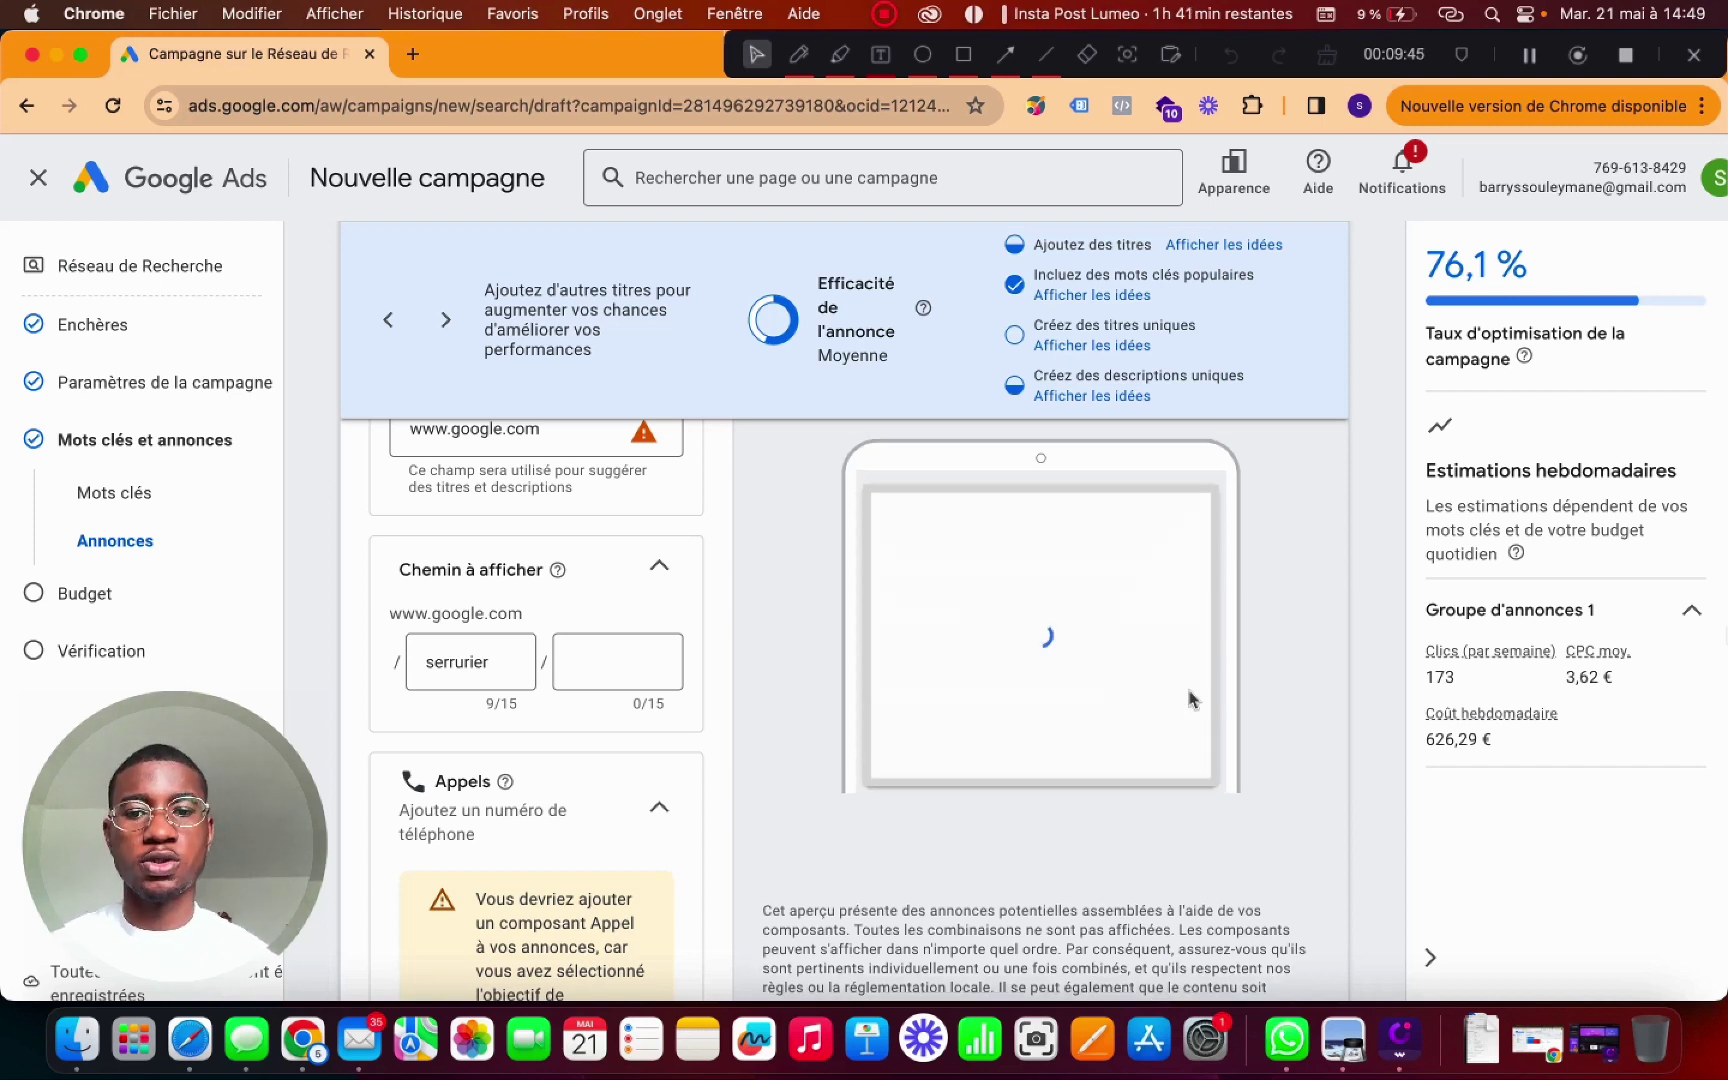
scroll(813, 792, down, 10)
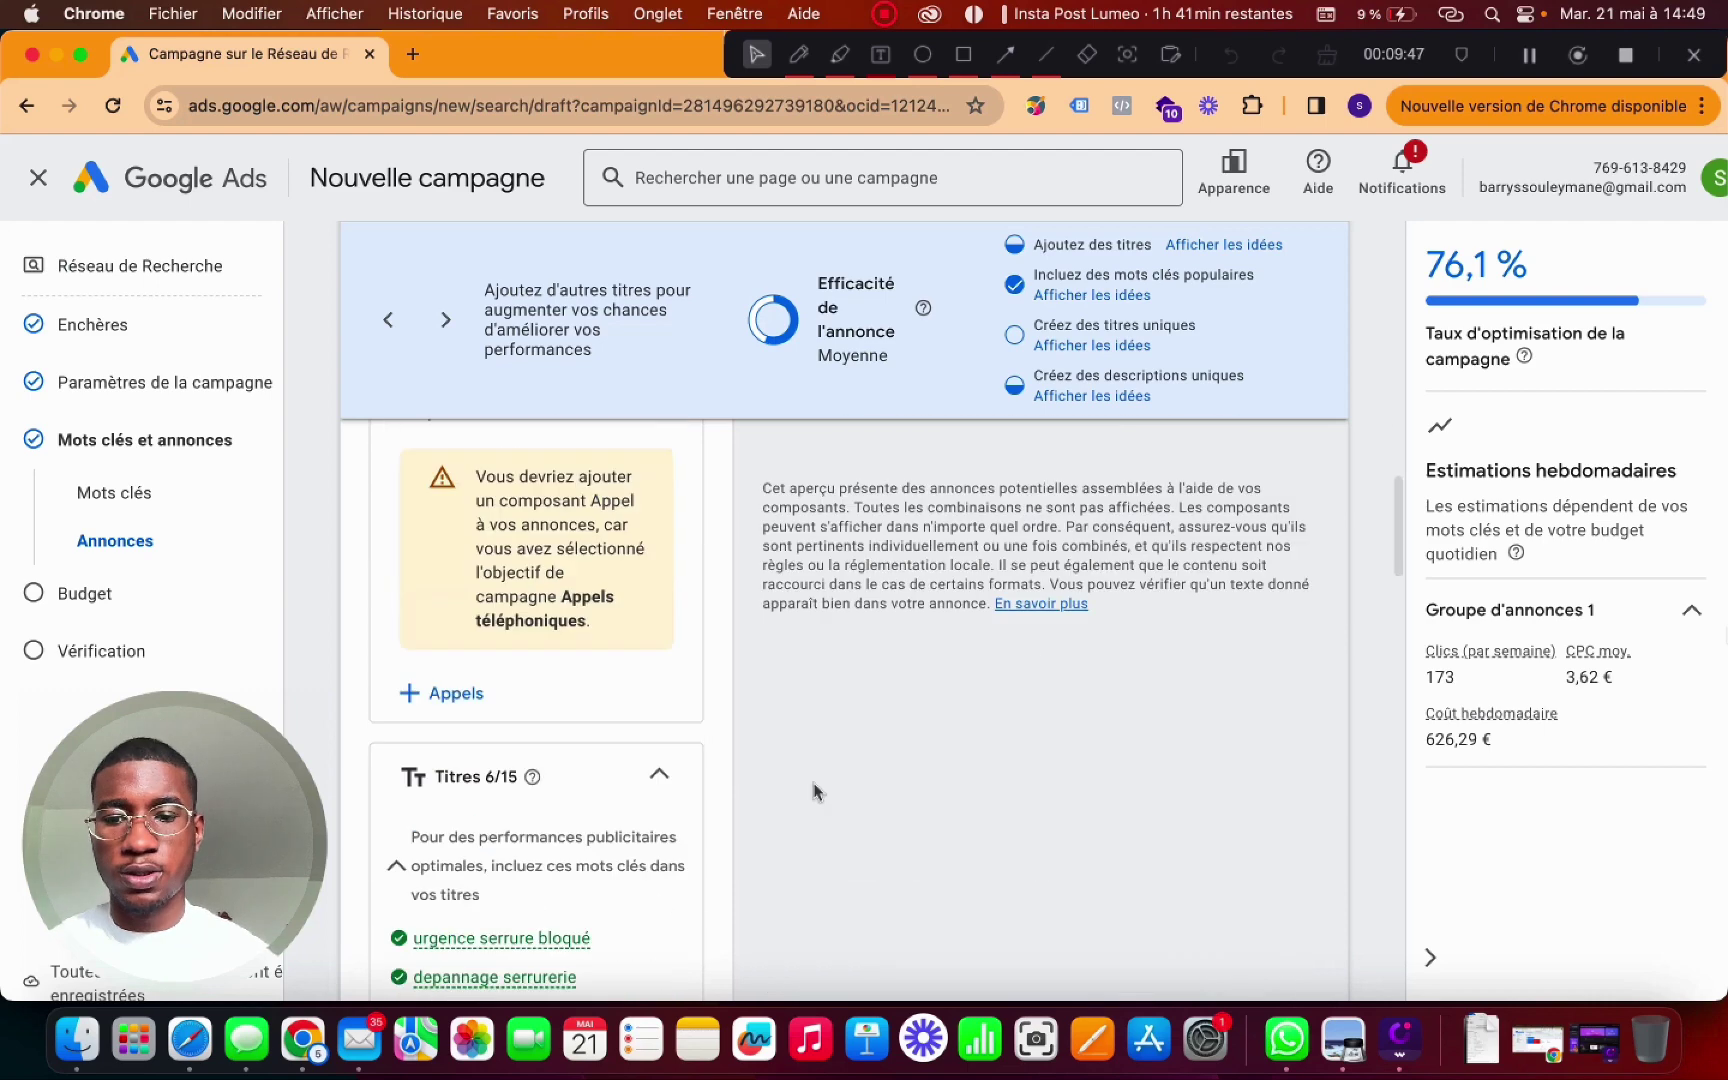
scroll(813, 792, down, 10)
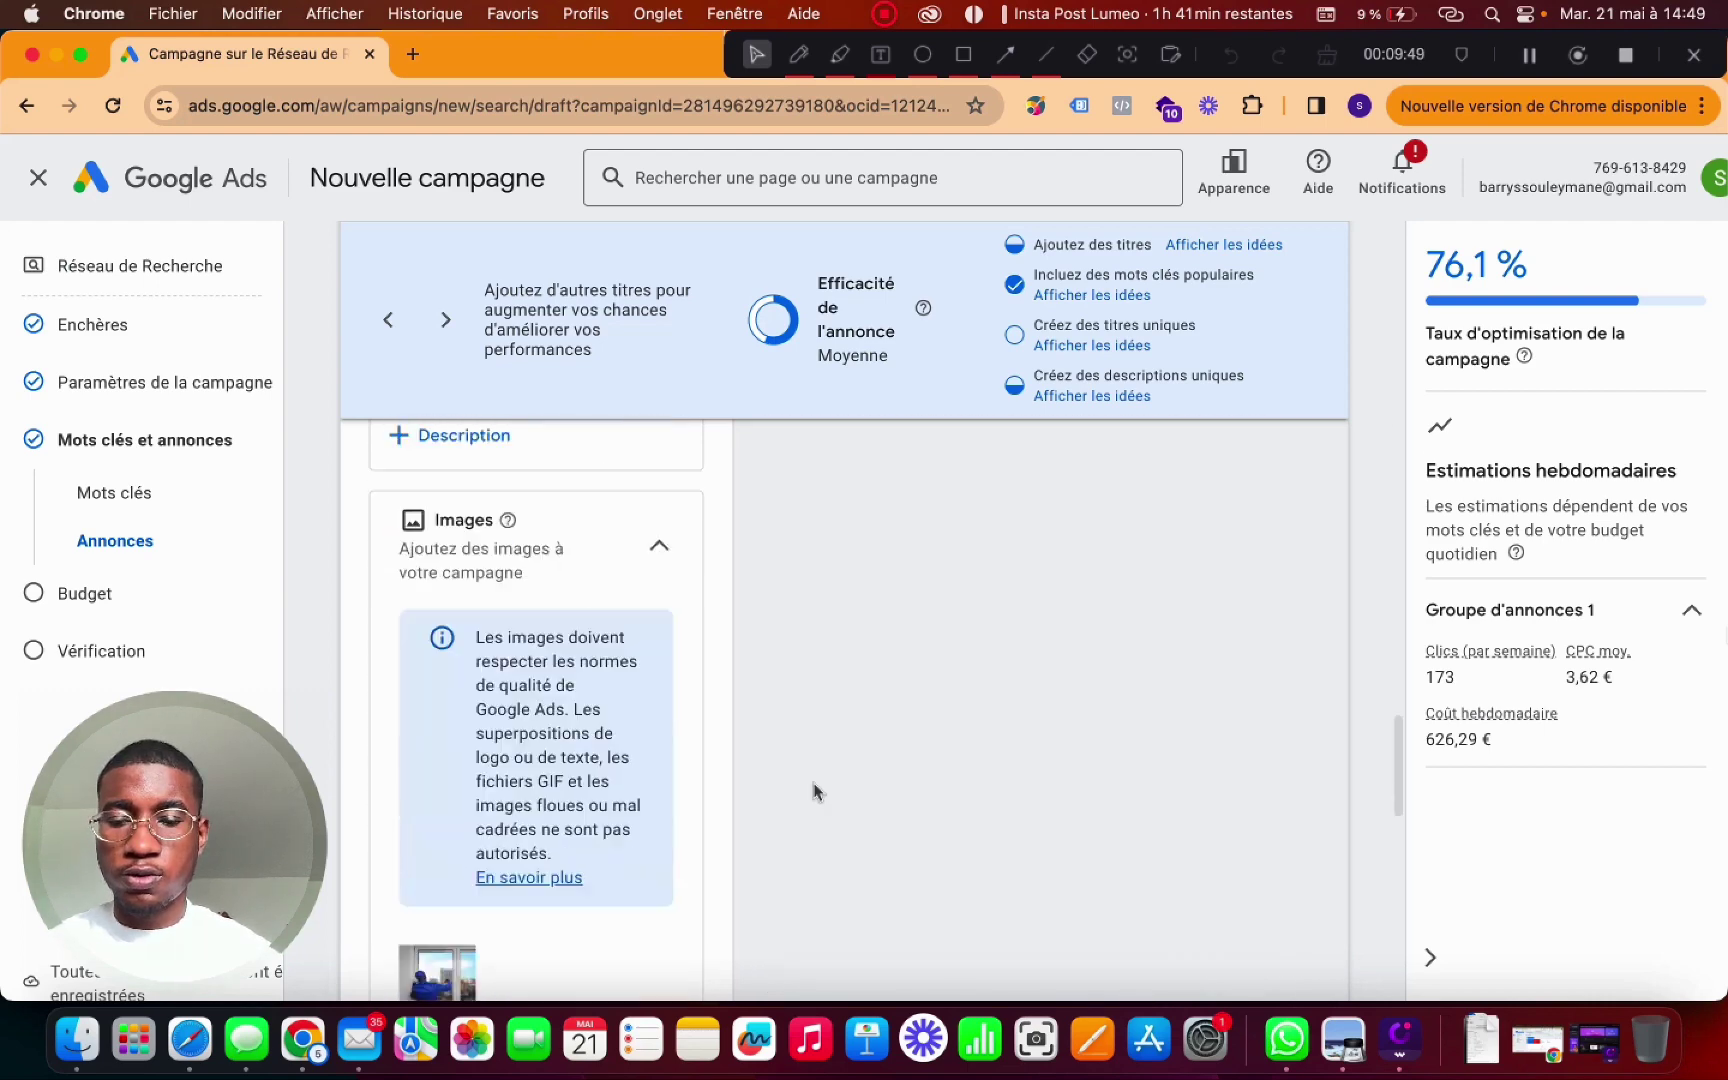
scroll(813, 792, down, 5)
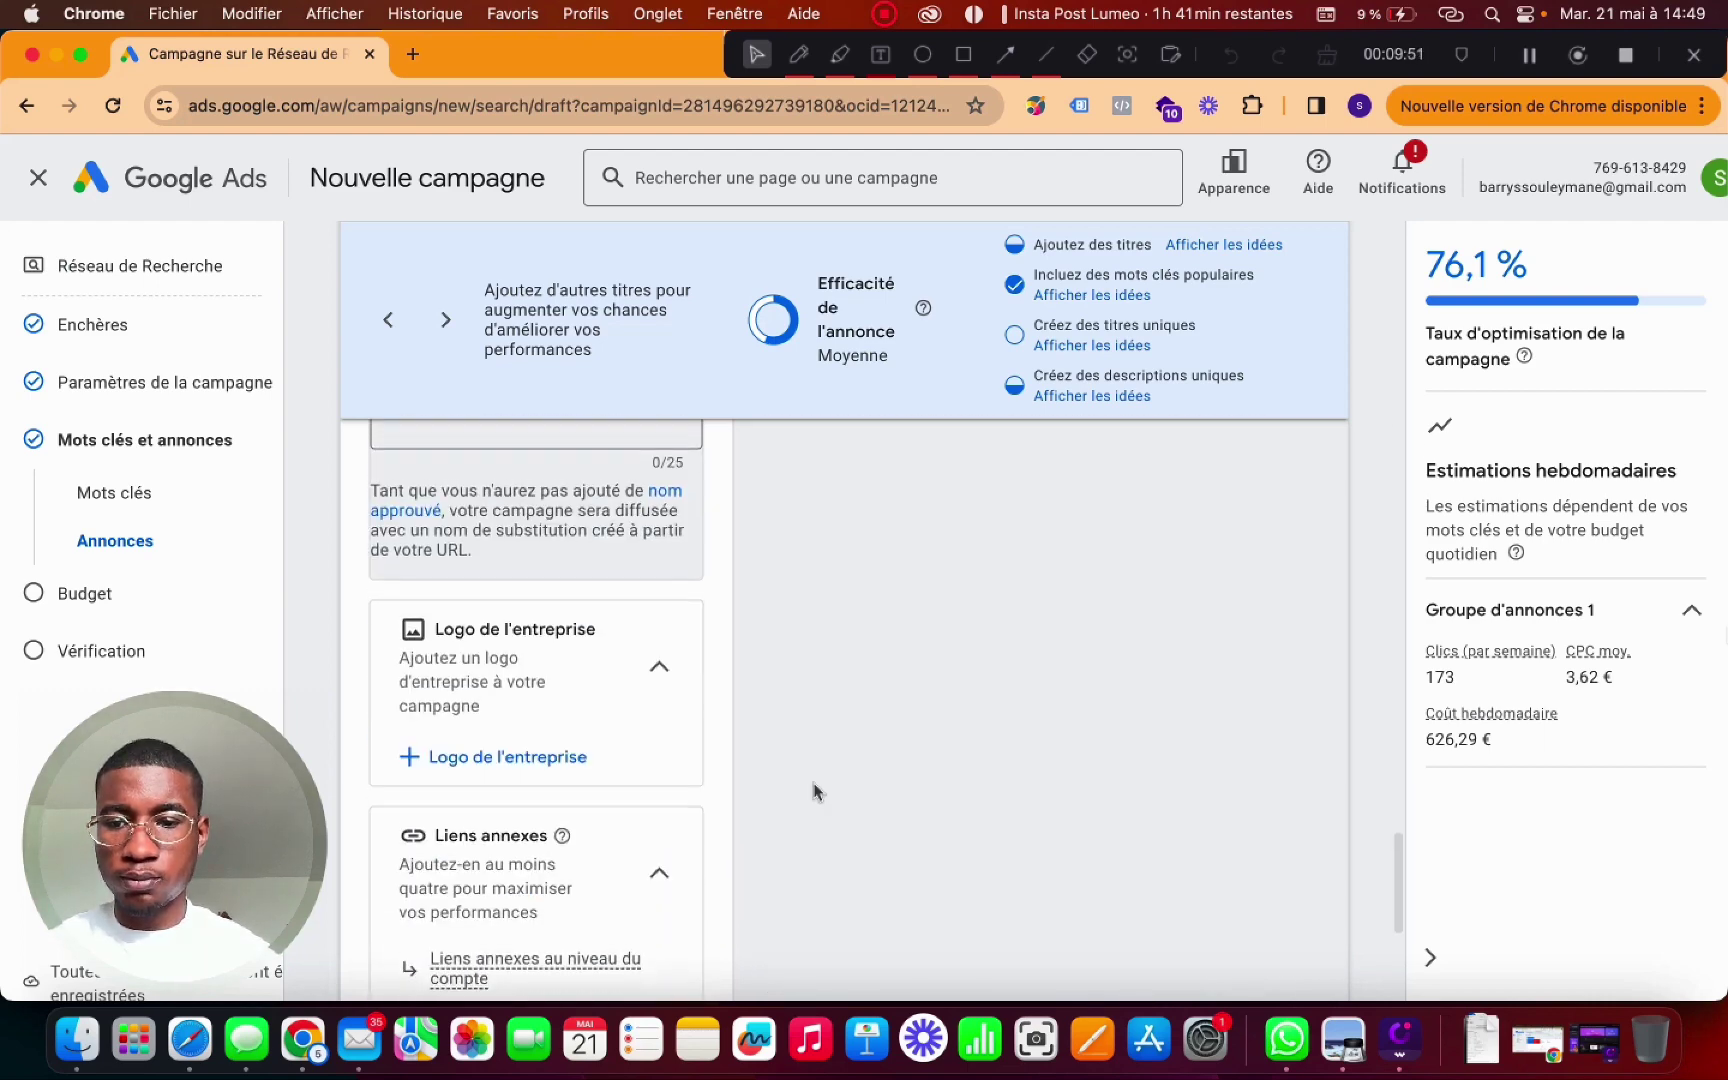
scroll(579, 876, down, 5)
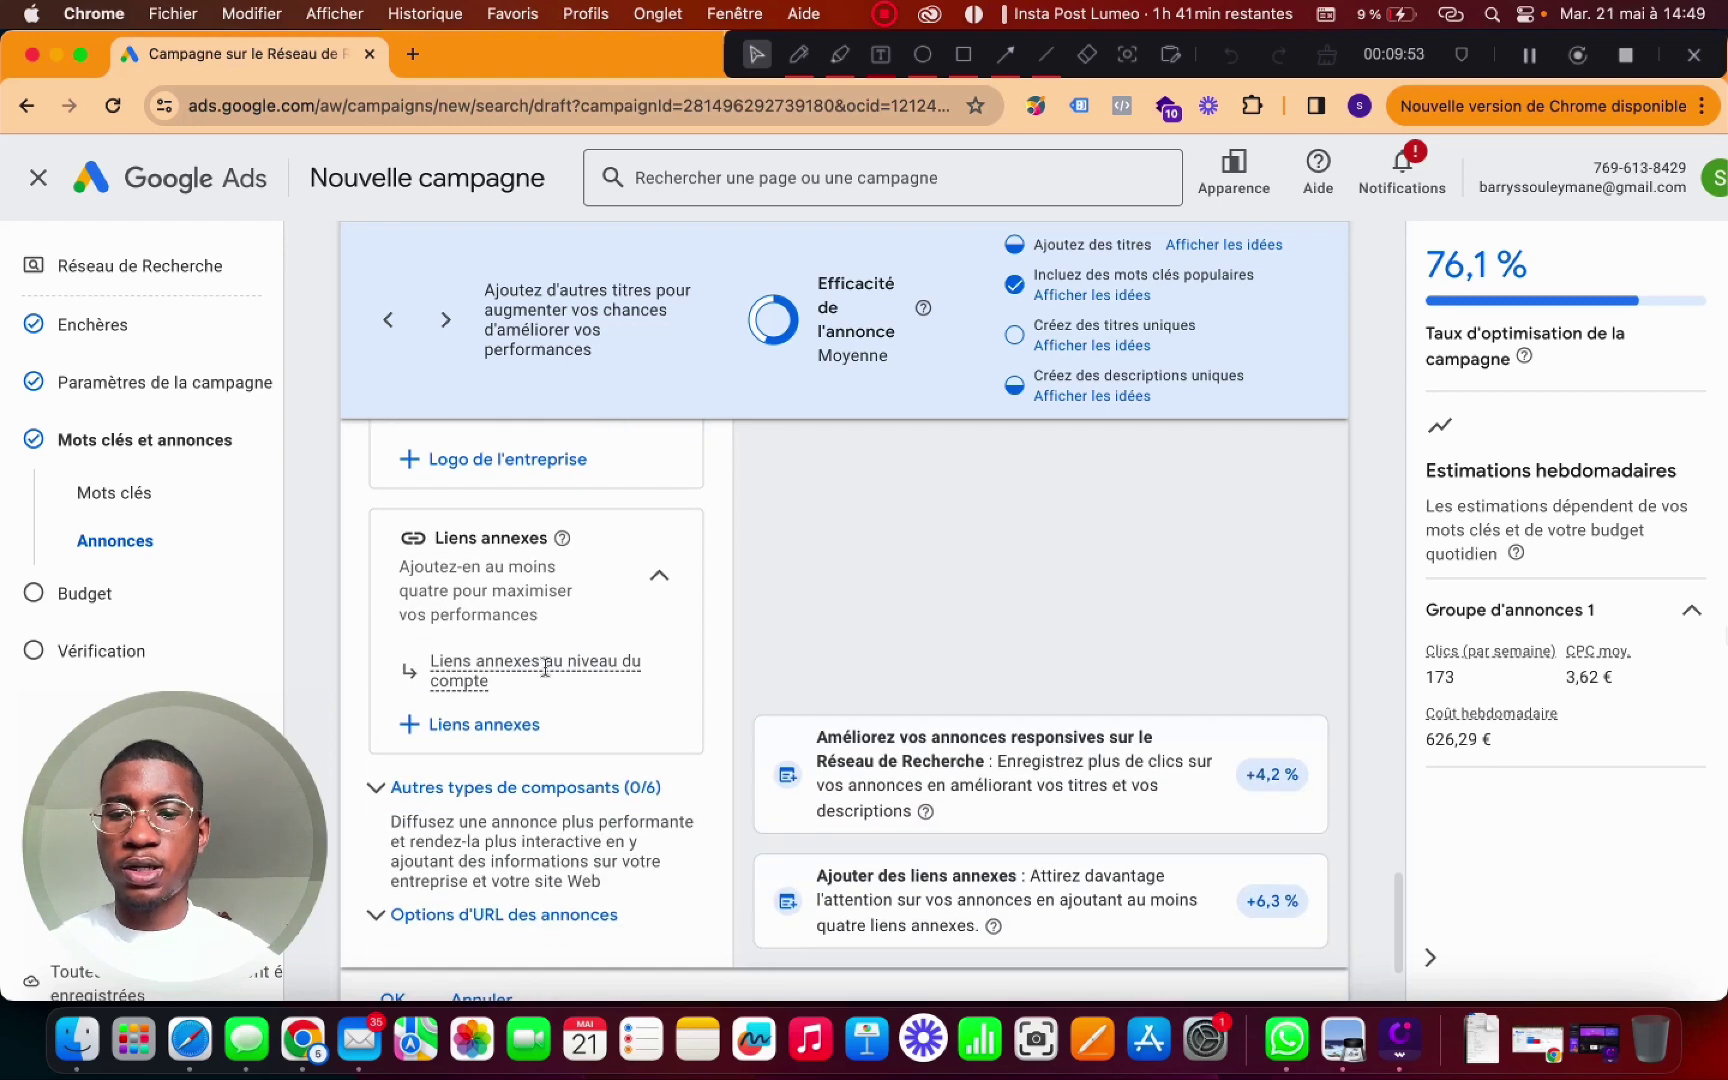
click(525, 722)
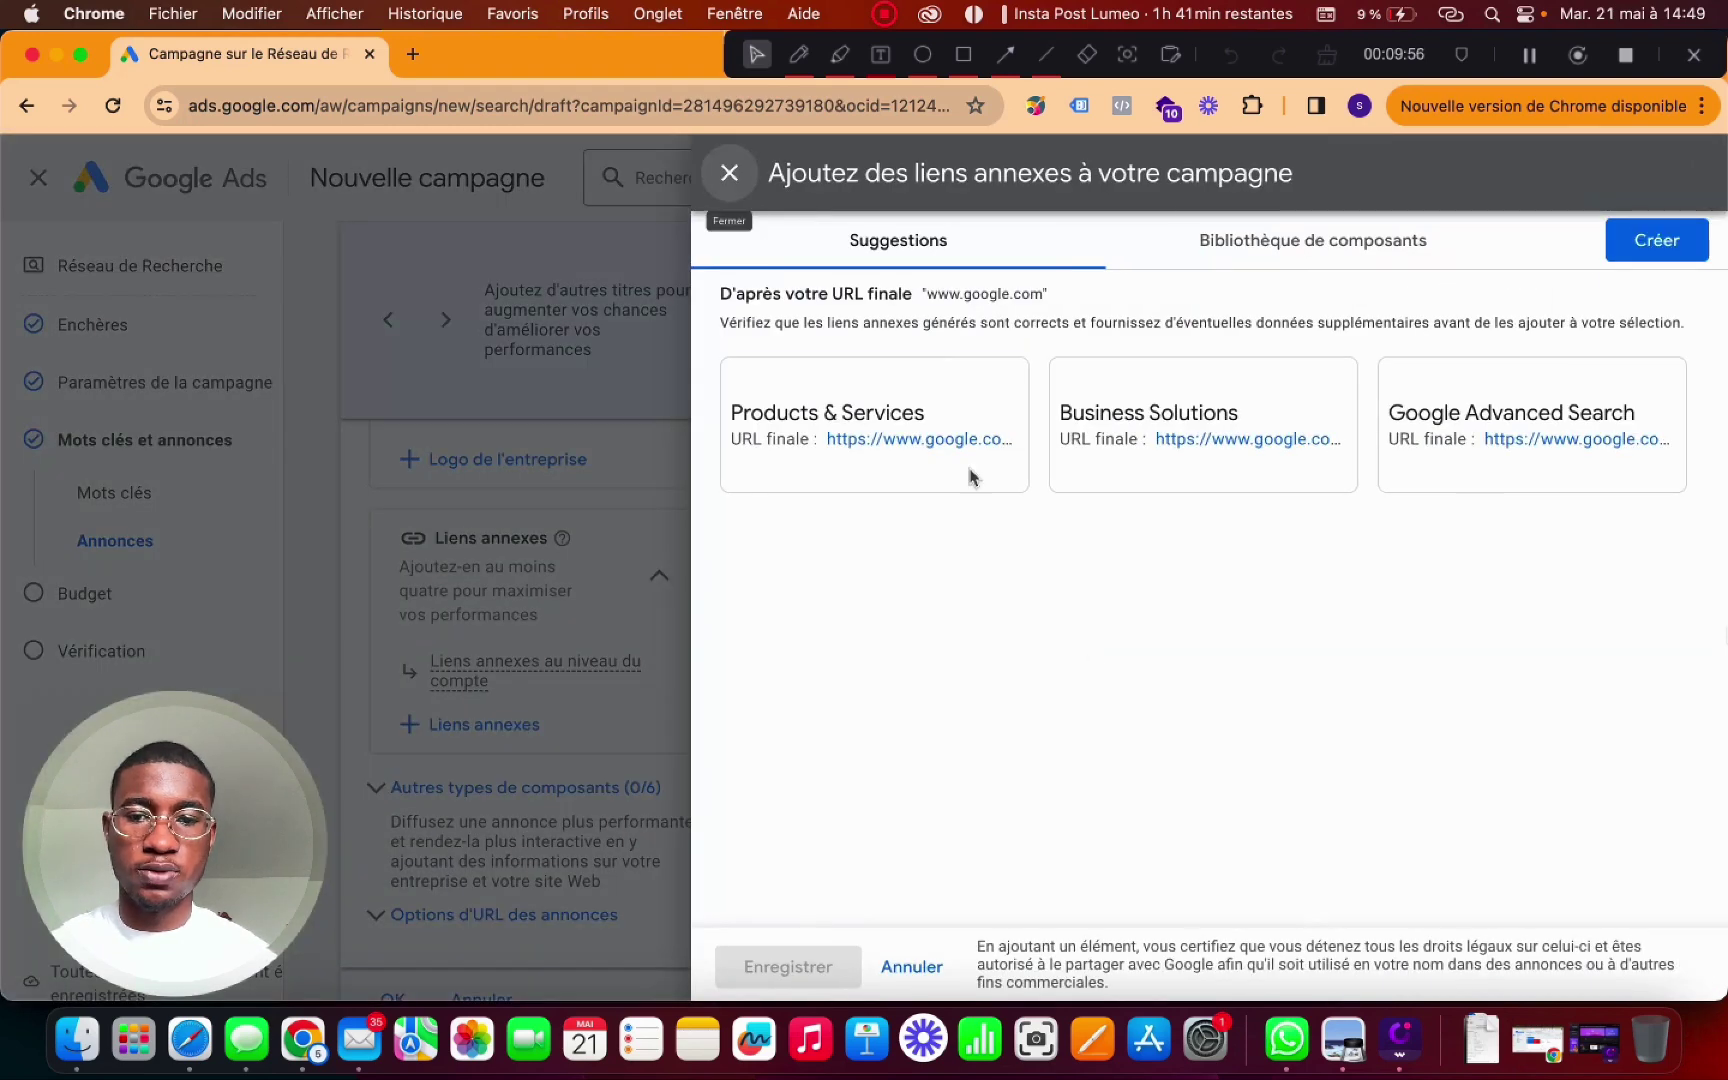
click(901, 419)
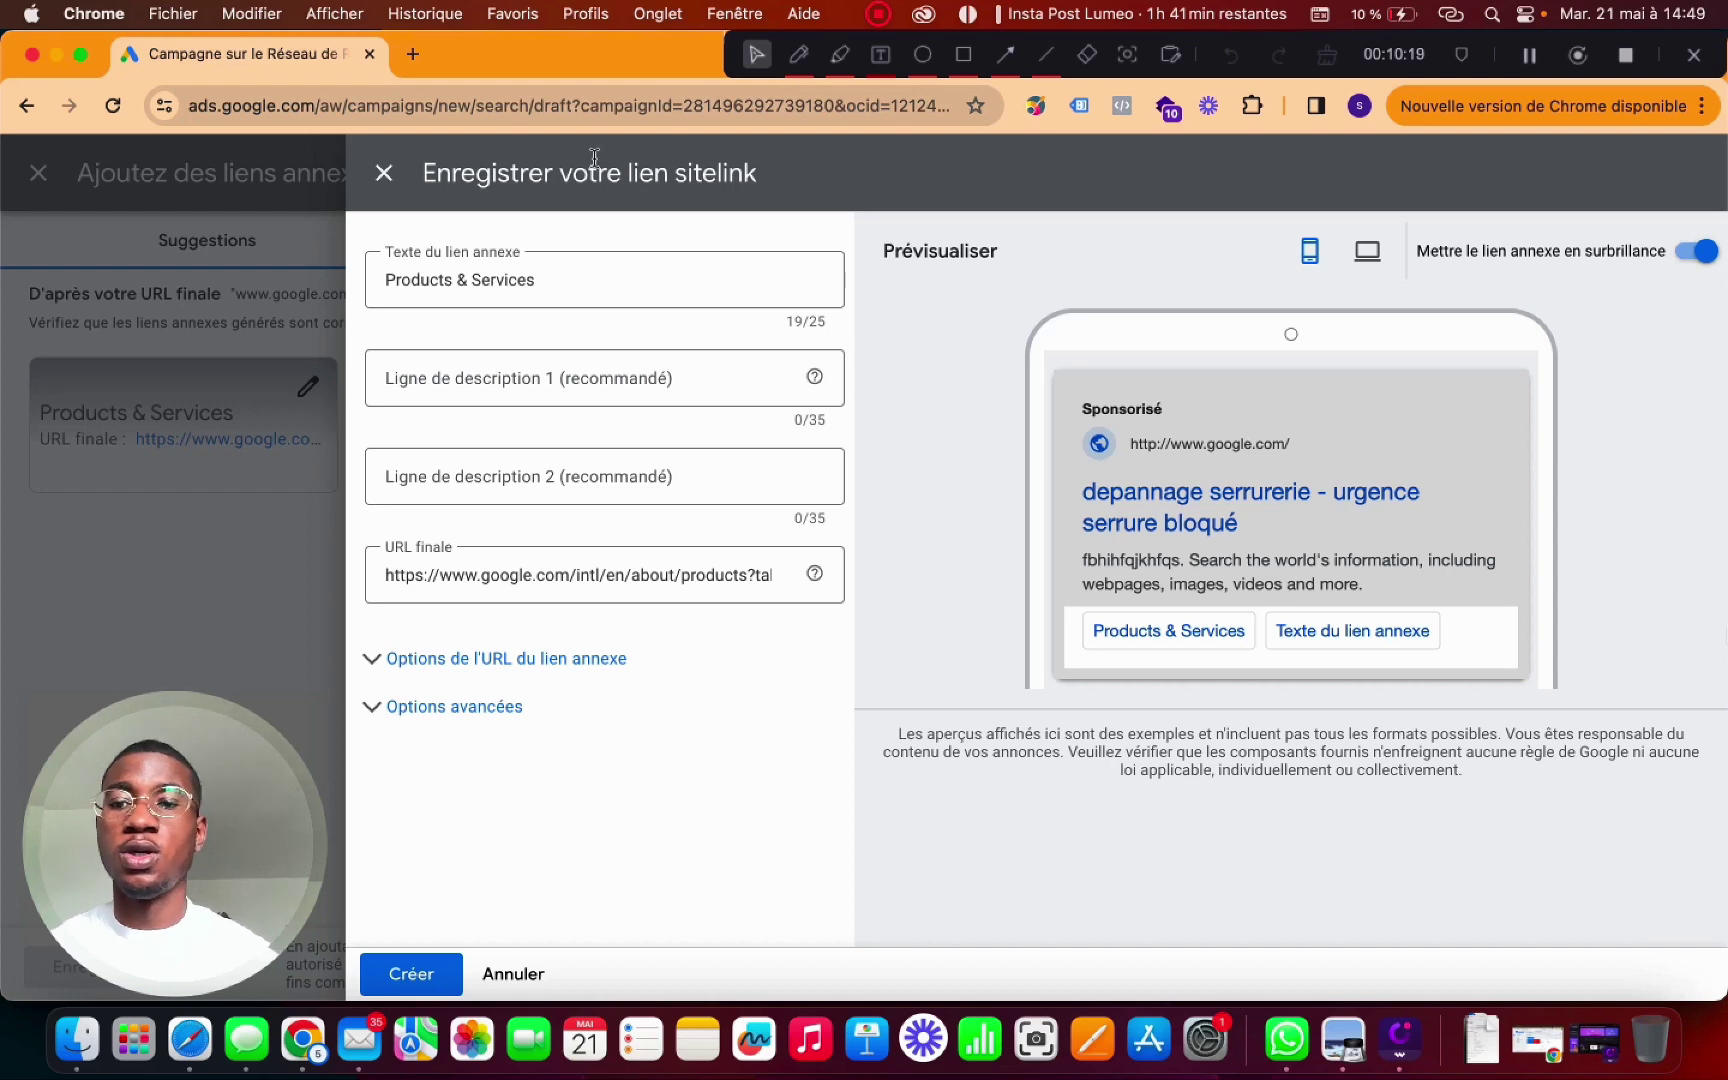
click(389, 181)
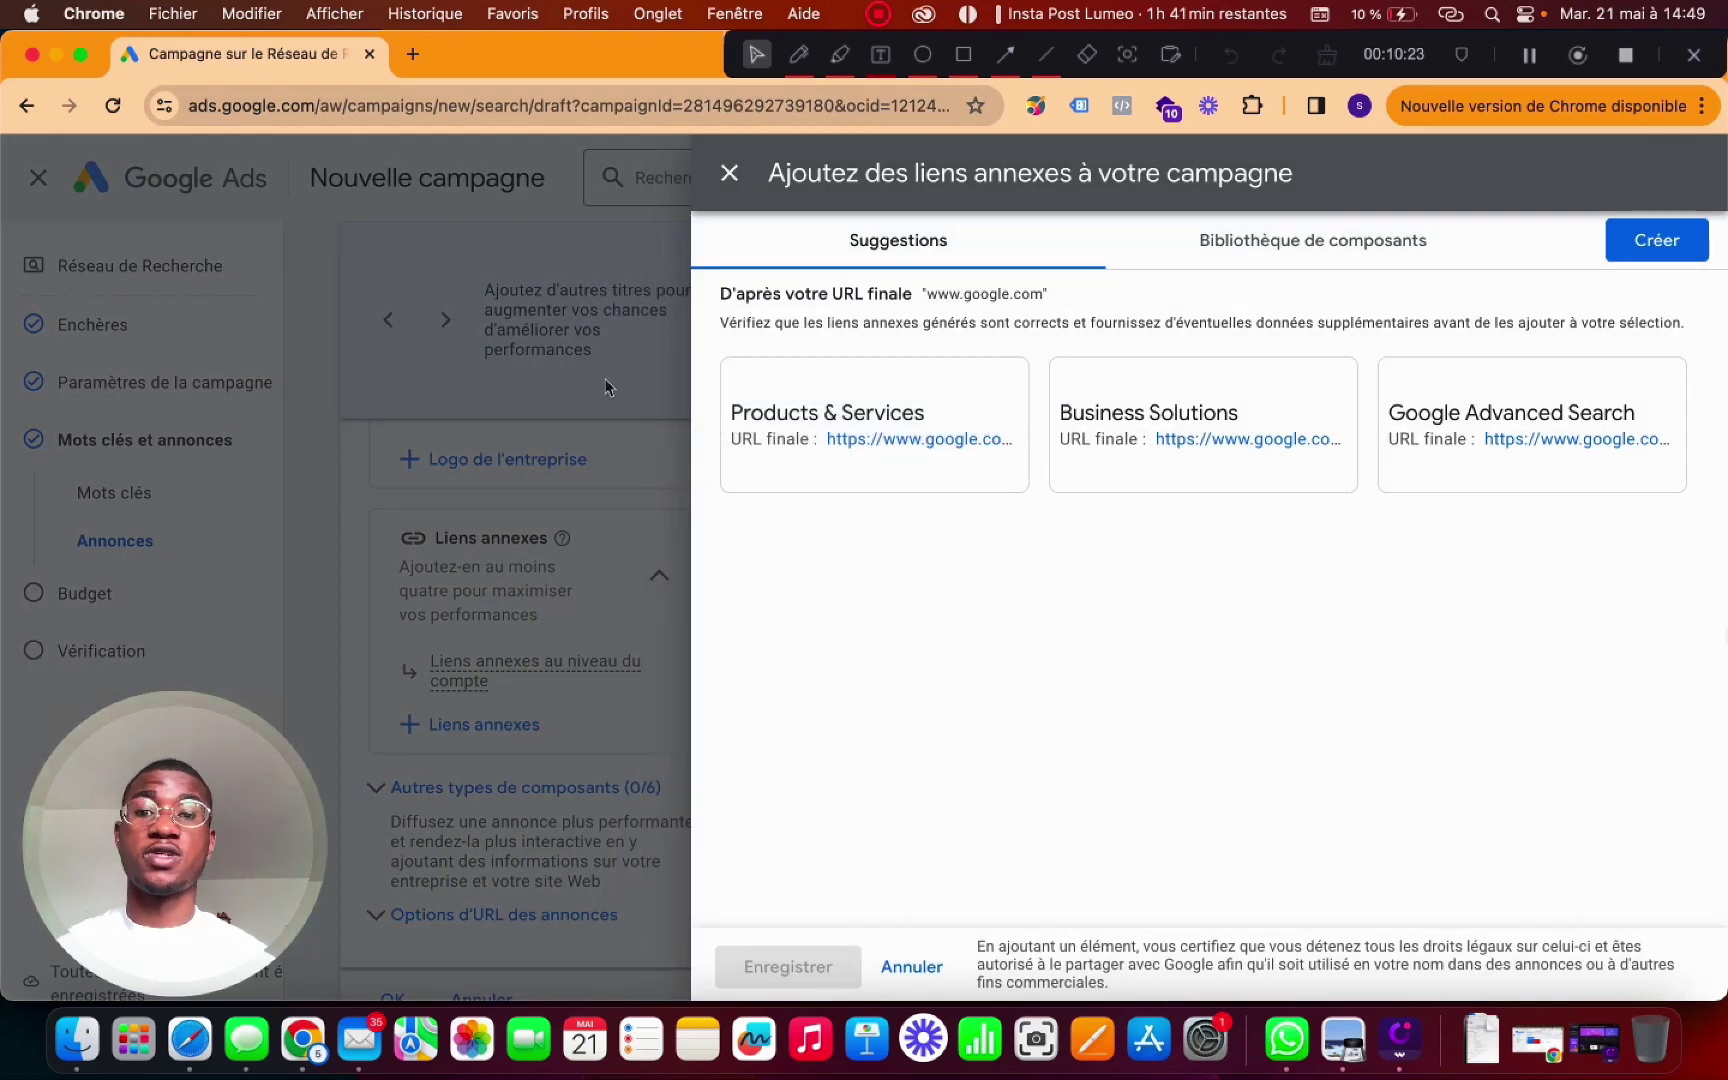
click(729, 173)
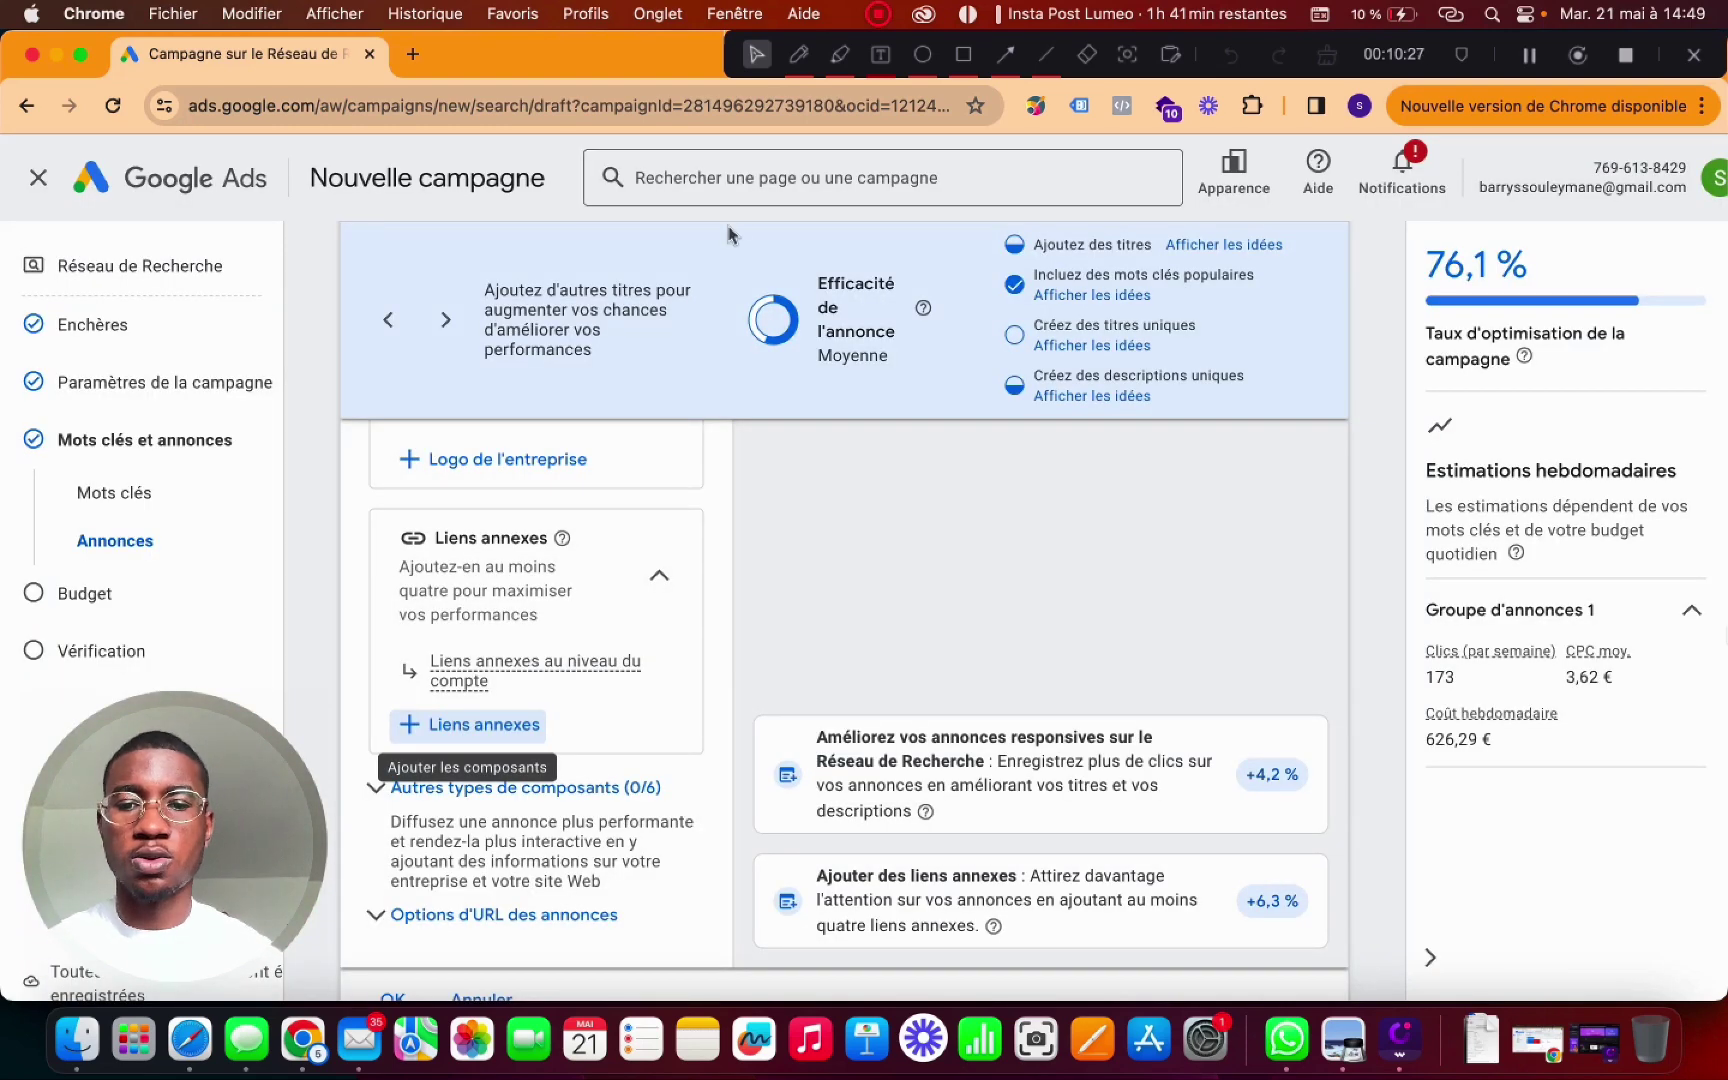
- Accept the finished ad and continue to the budget settings, declining the identity confirmation
scroll(697, 832, down, 3)
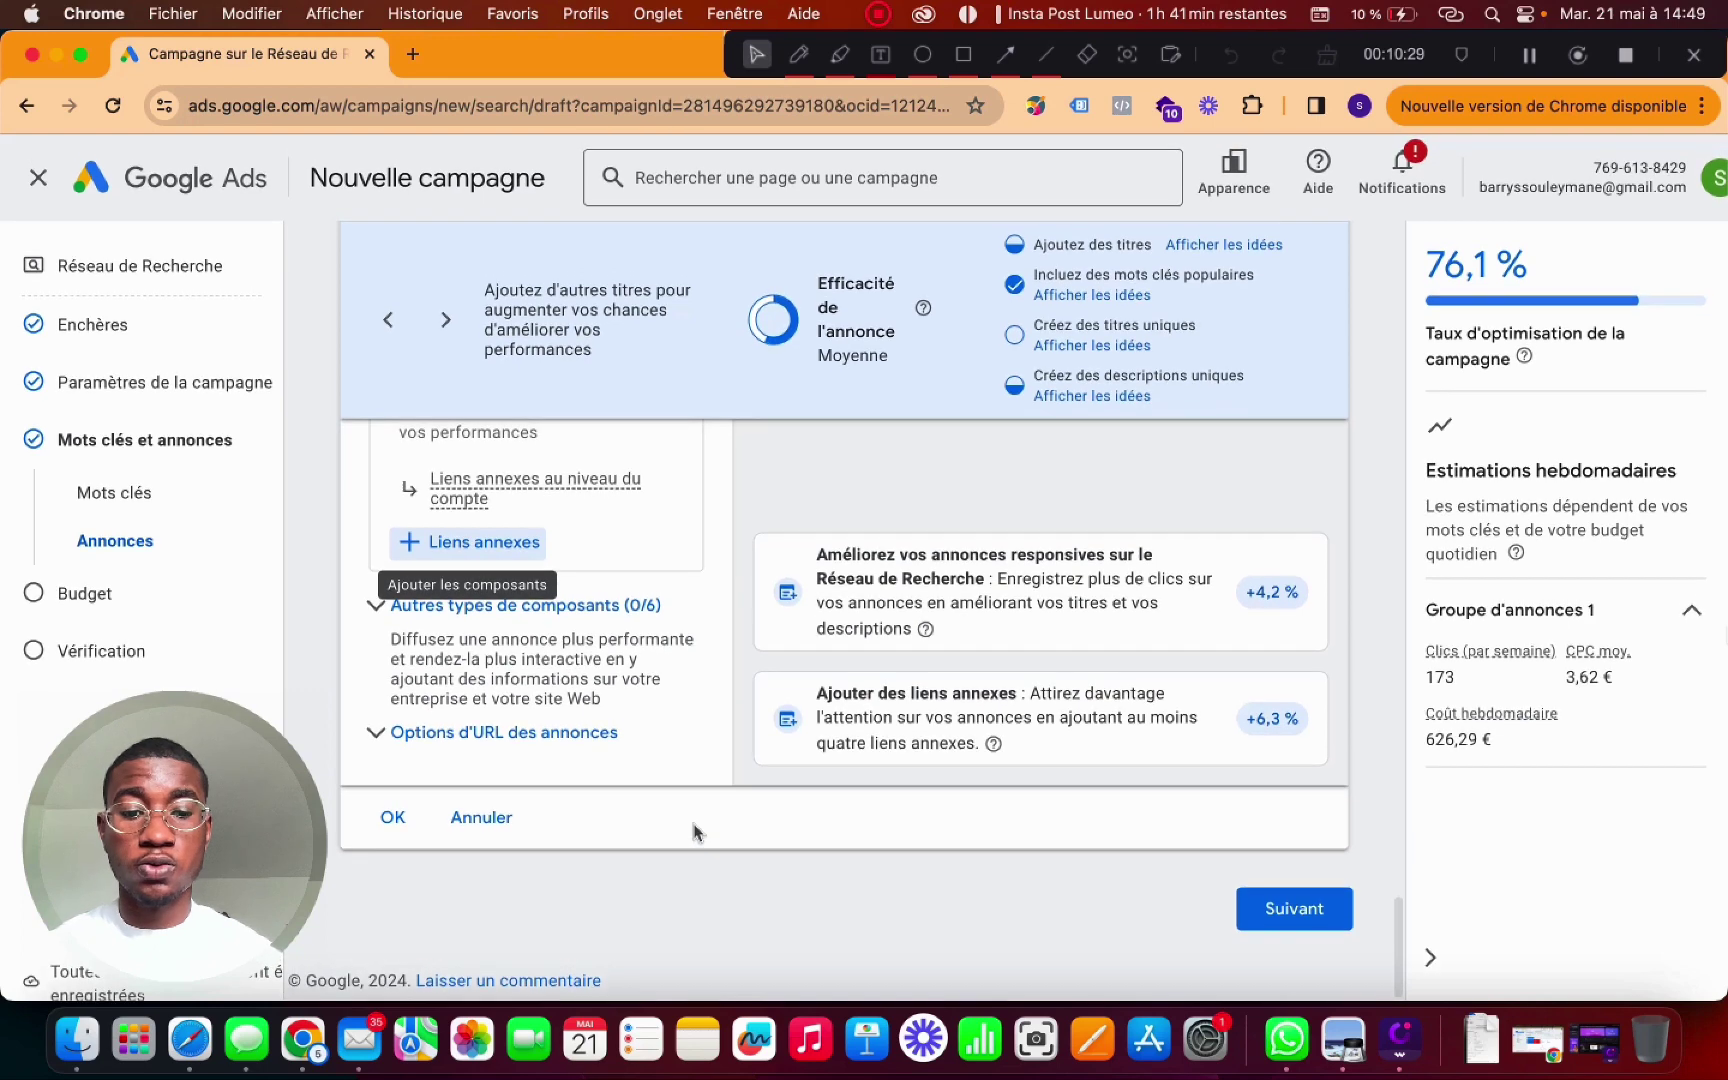
click(387, 826)
click(1306, 915)
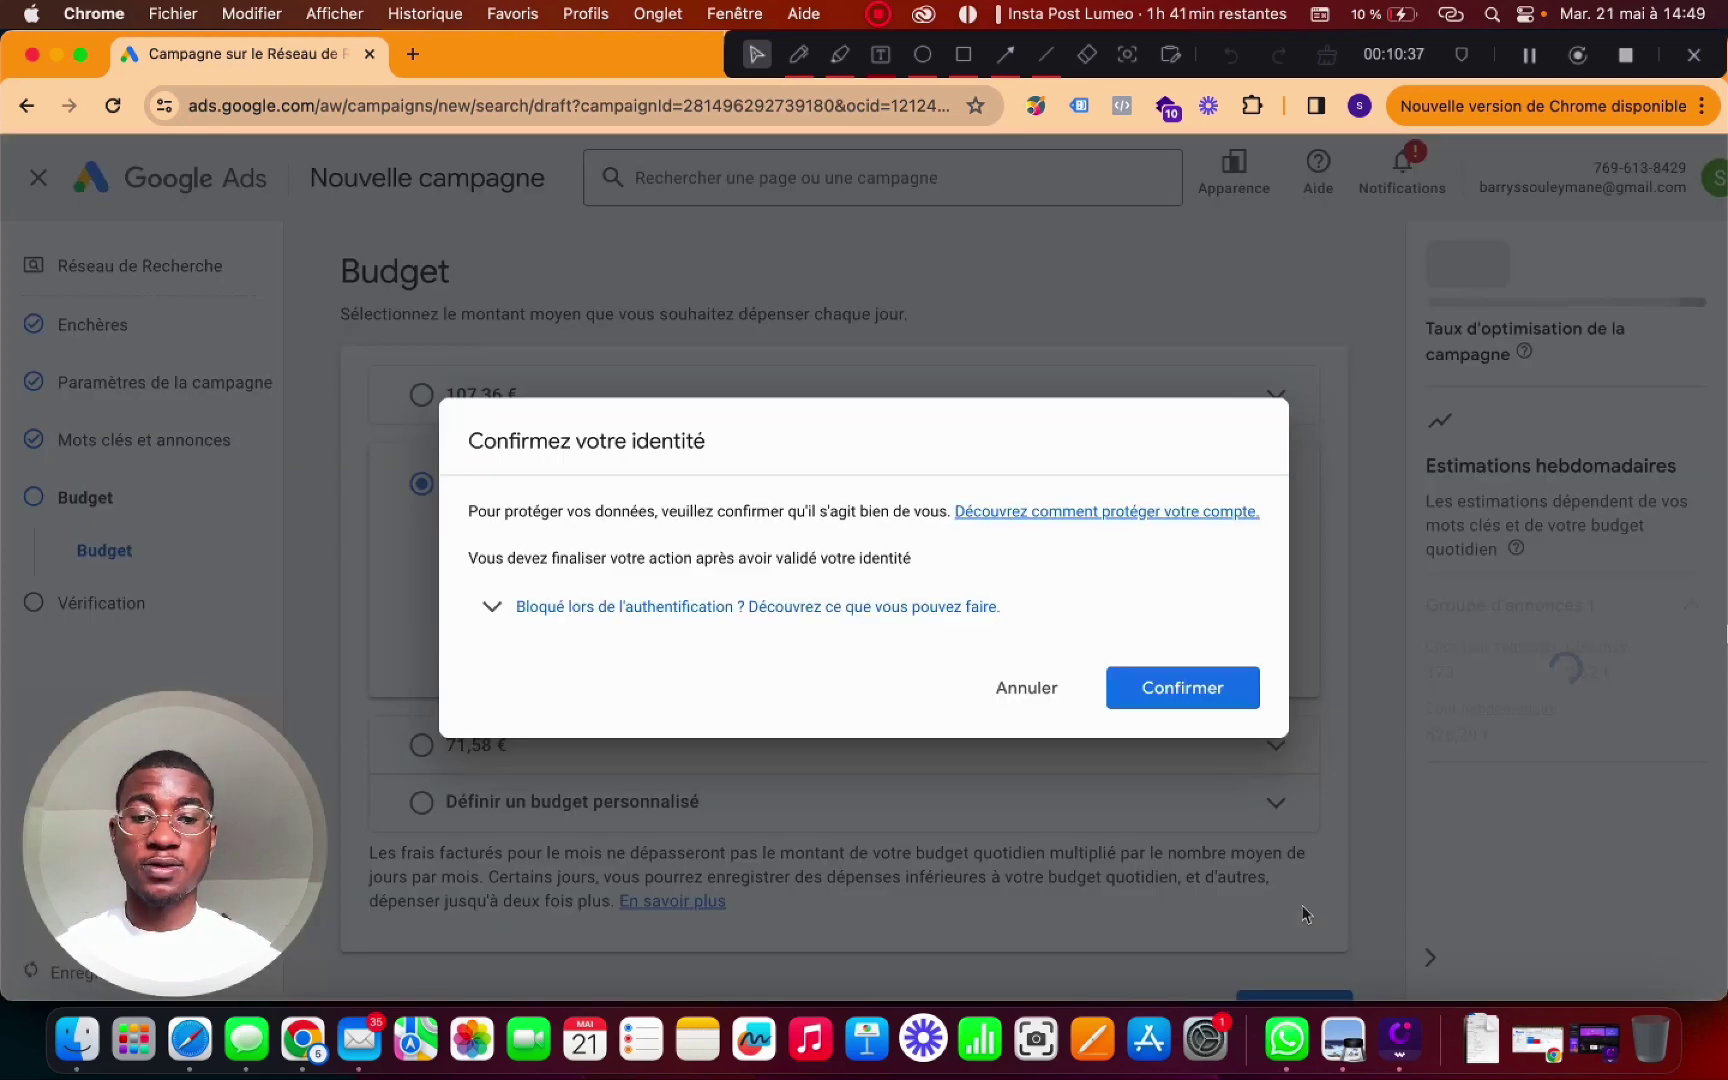
click(1022, 685)
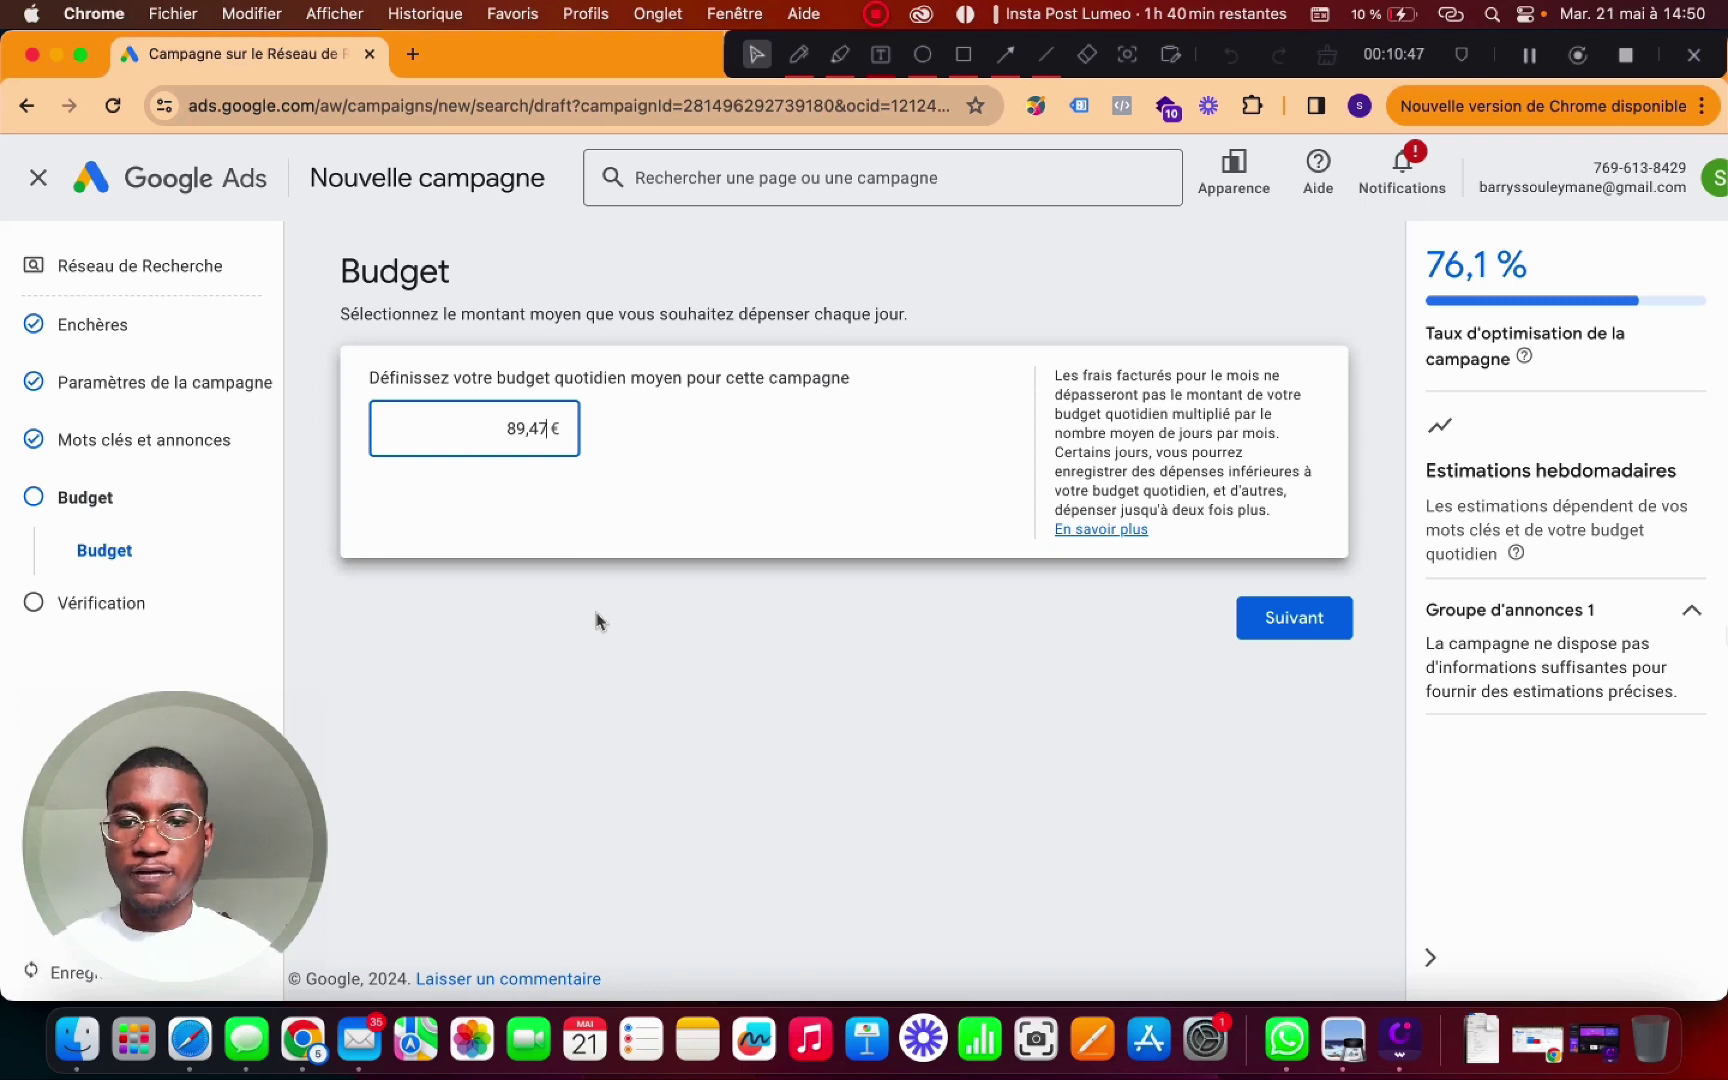
- Set a custom average daily budget of 10 € for the campaign and continue to the final review
double_click(529, 427)
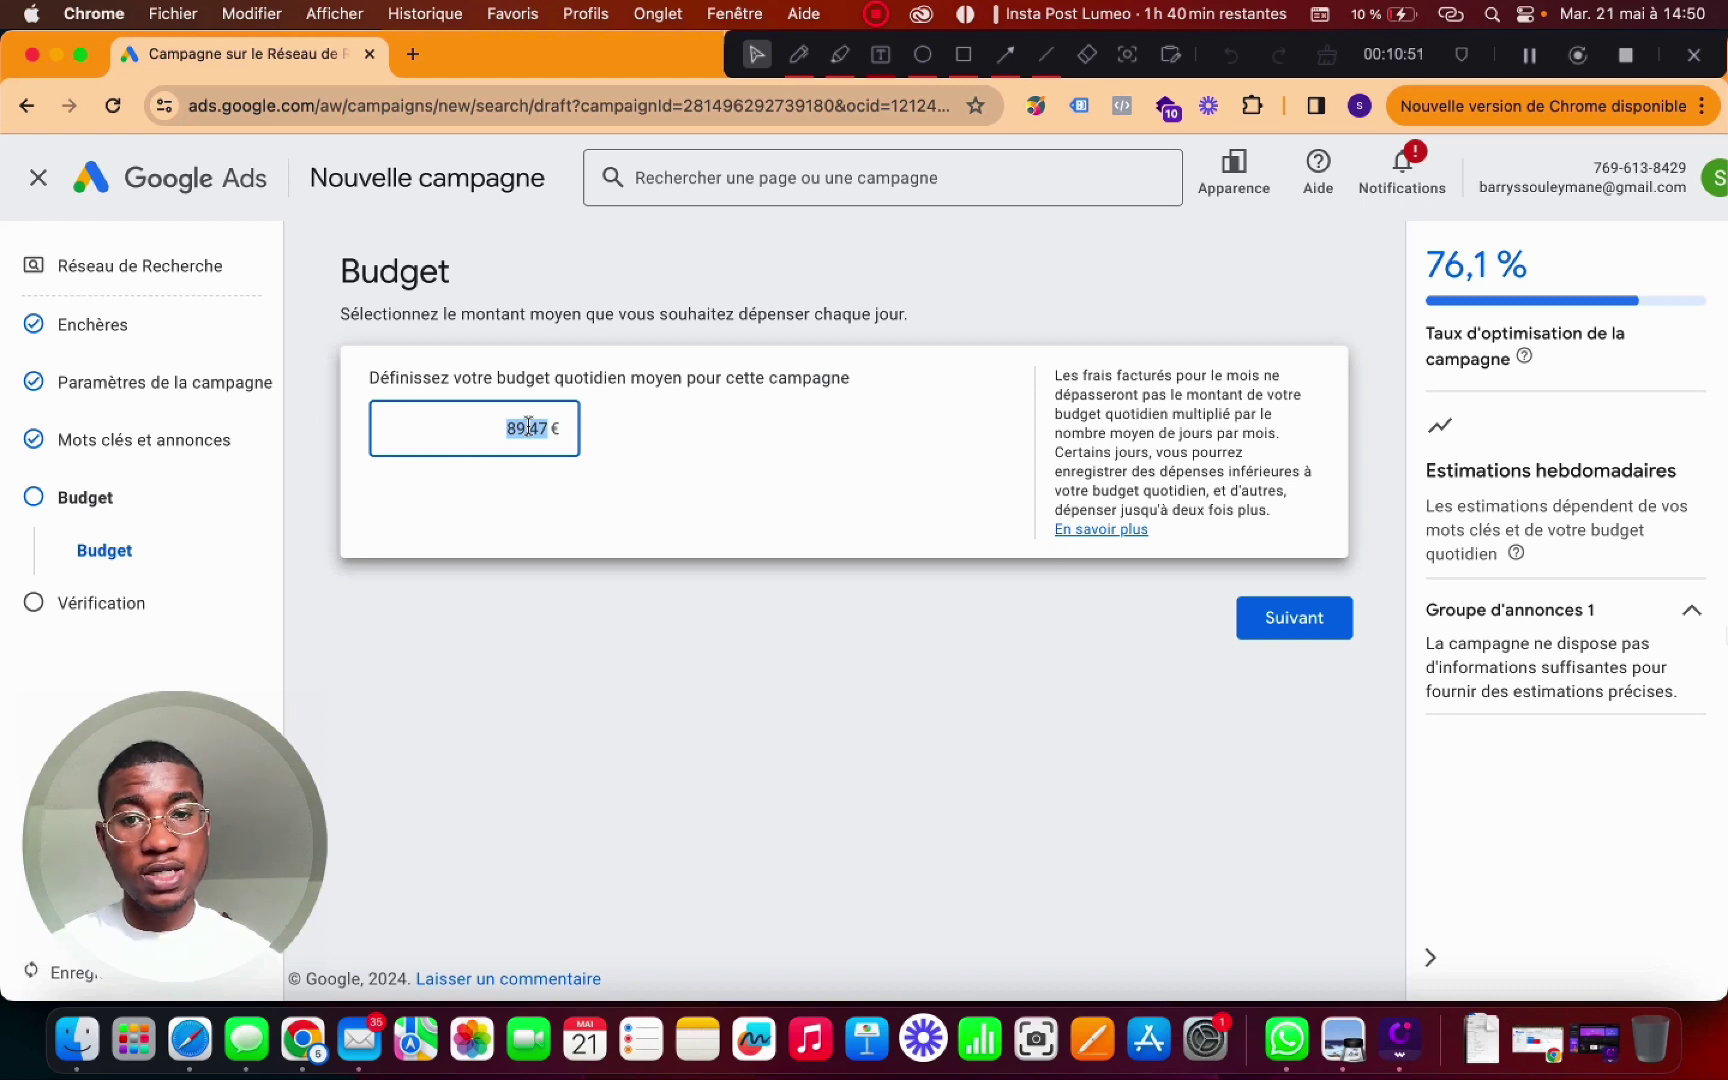
key(BackSpace)
text(10)
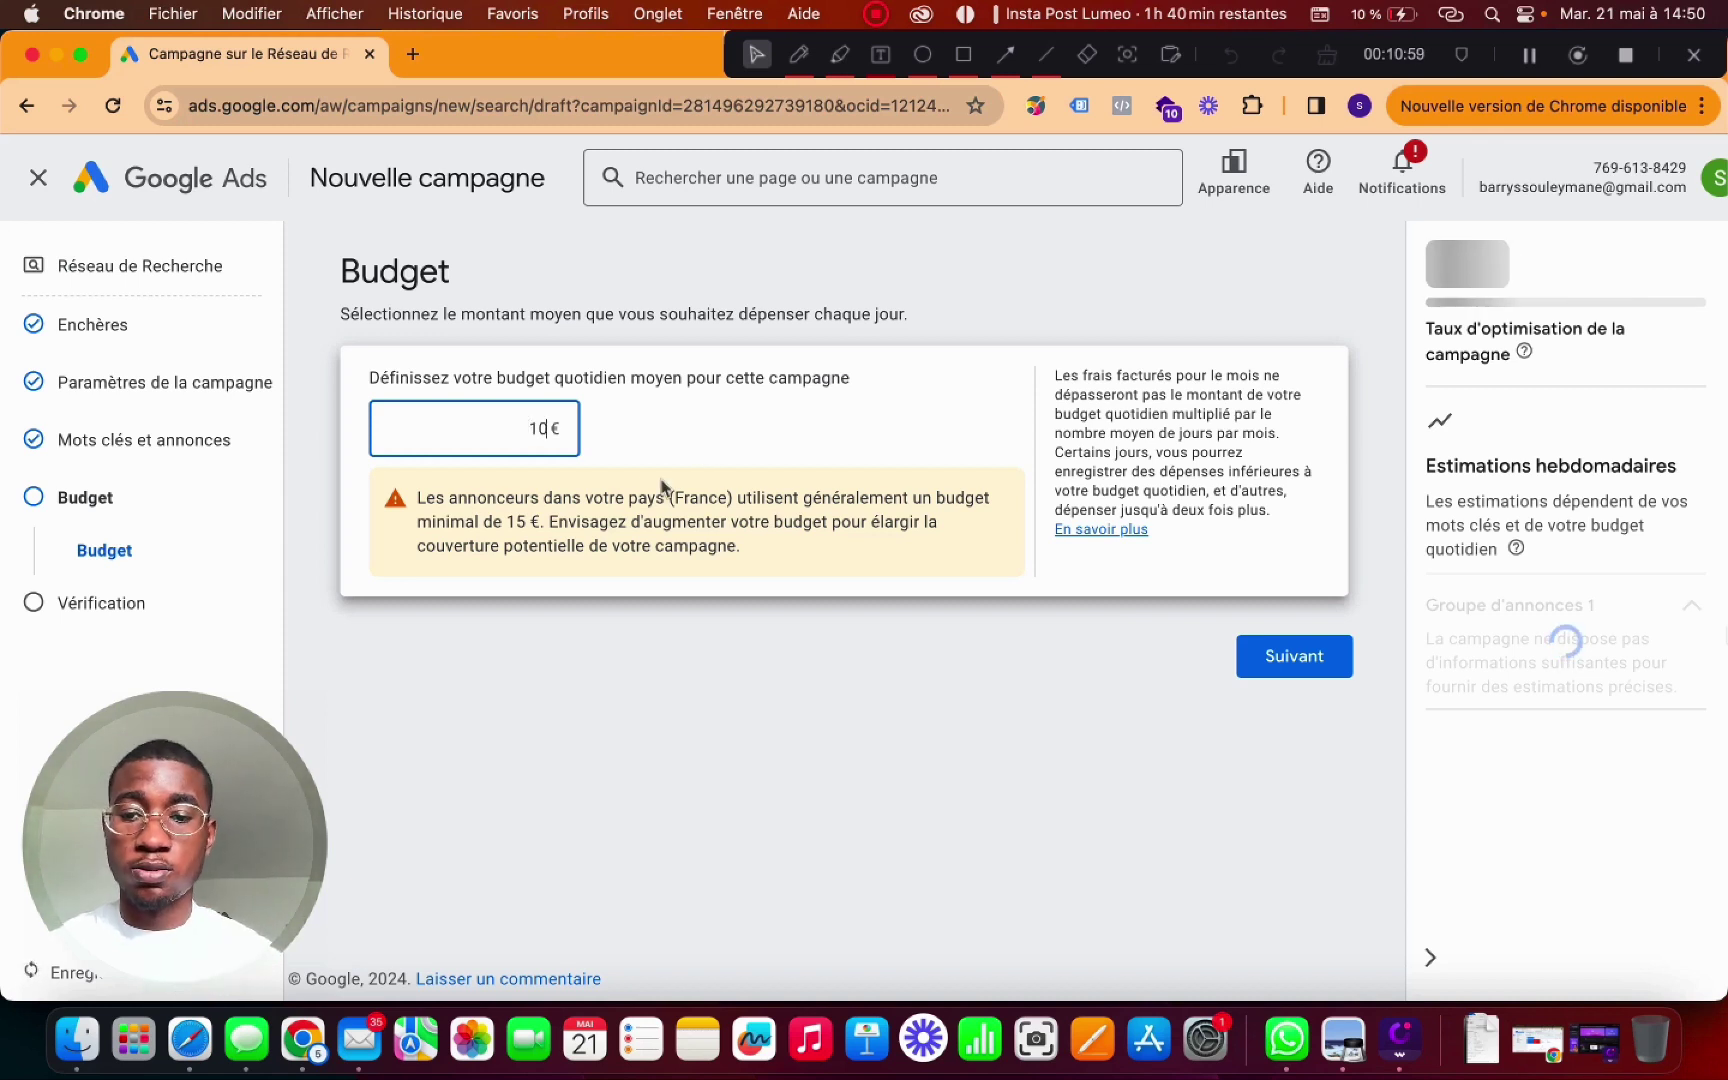
click(1296, 662)
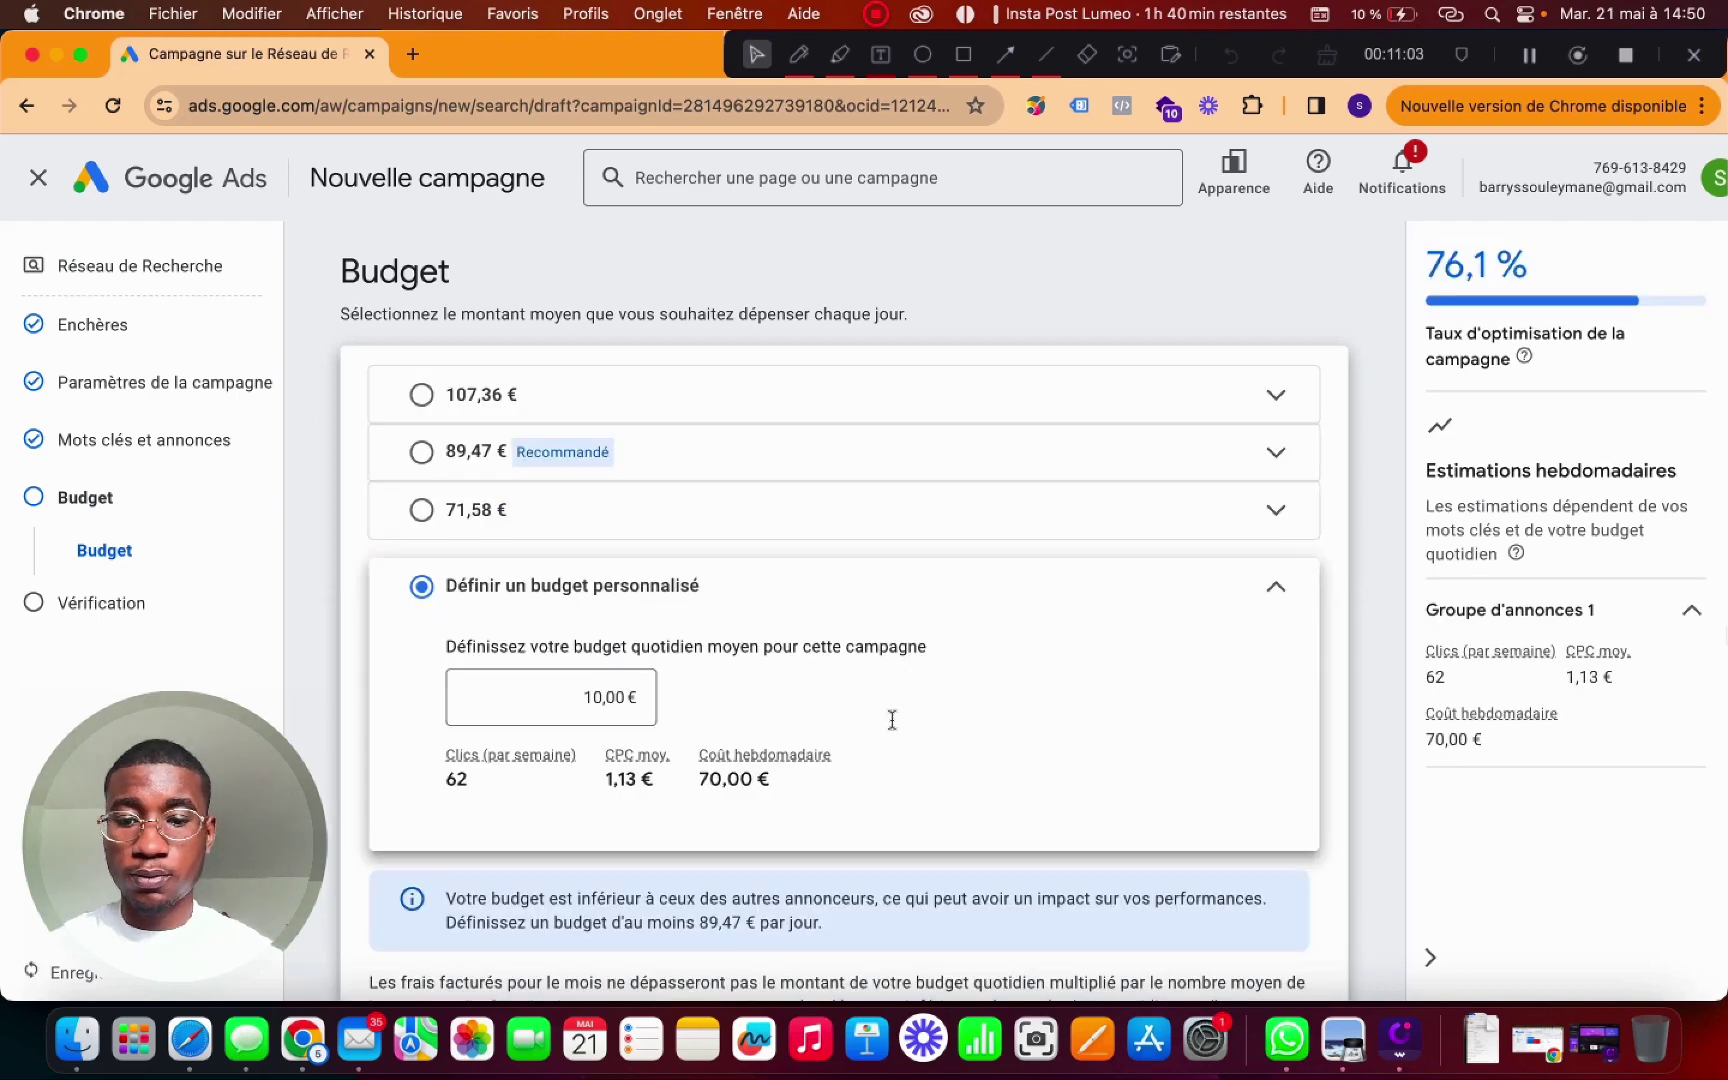
scroll(895, 725, down, 2)
scroll(895, 725, down, 2)
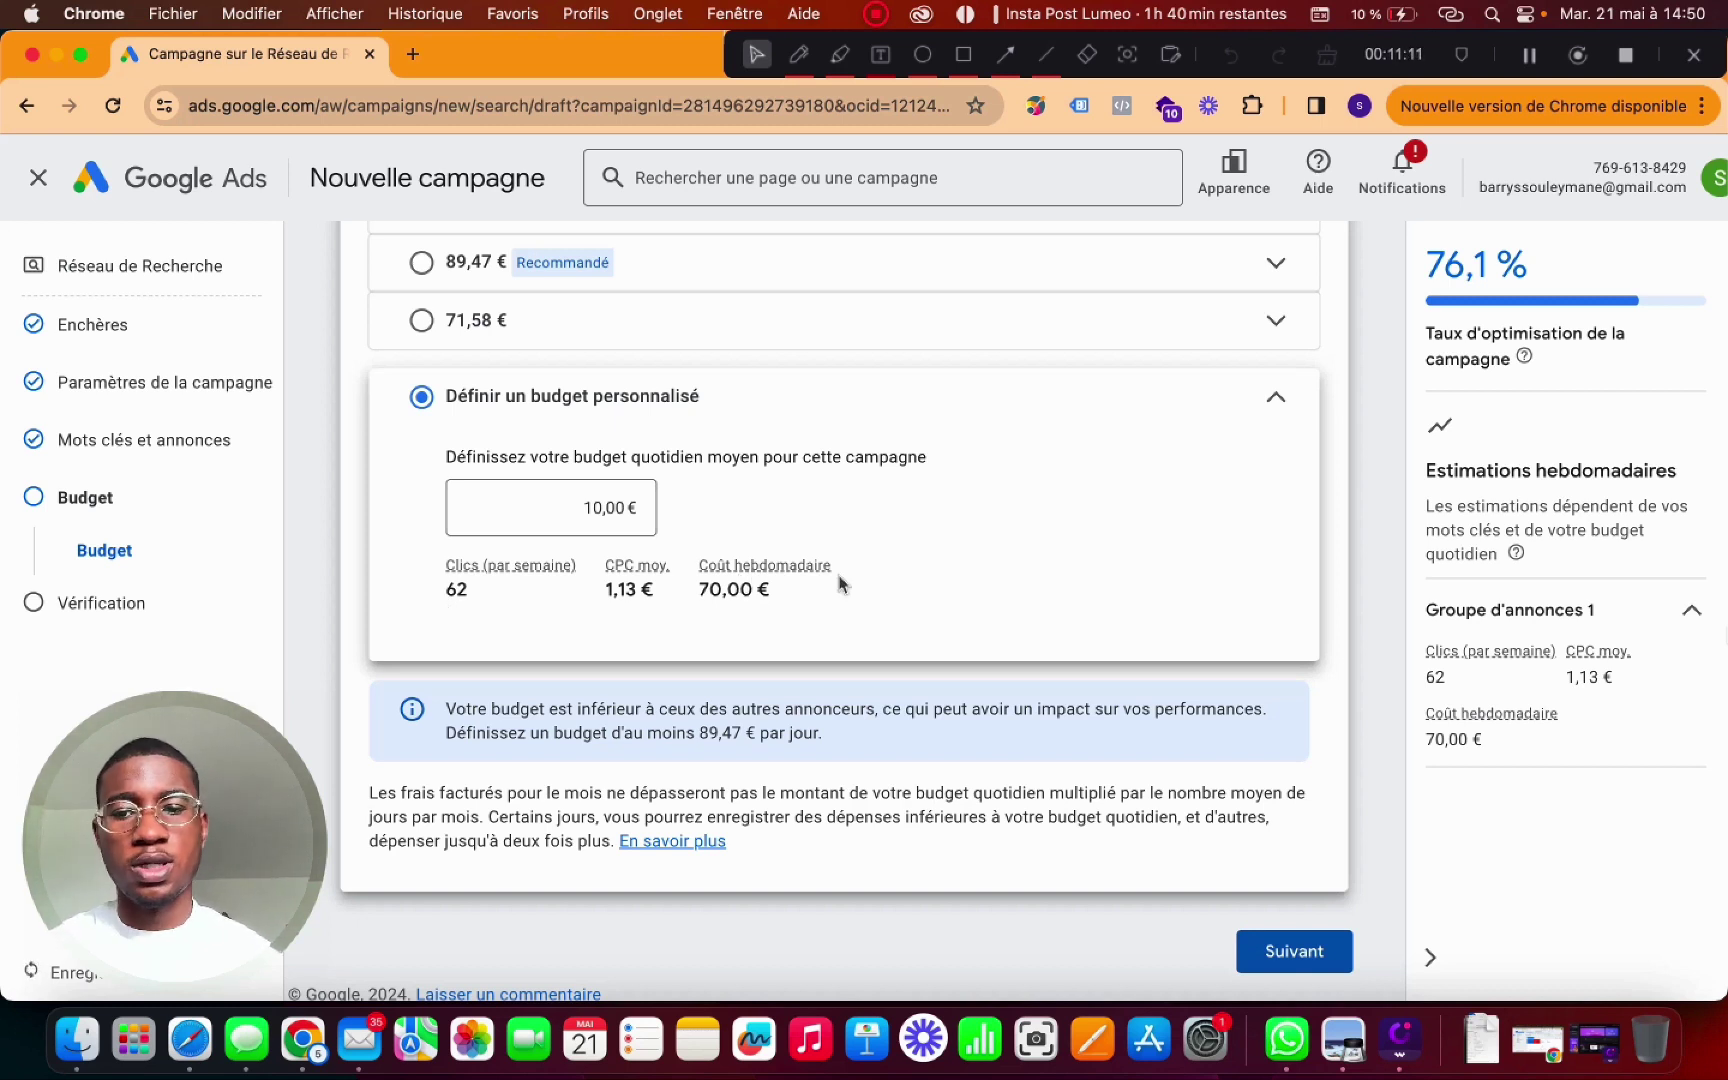
scroll(1104, 680, down, 1)
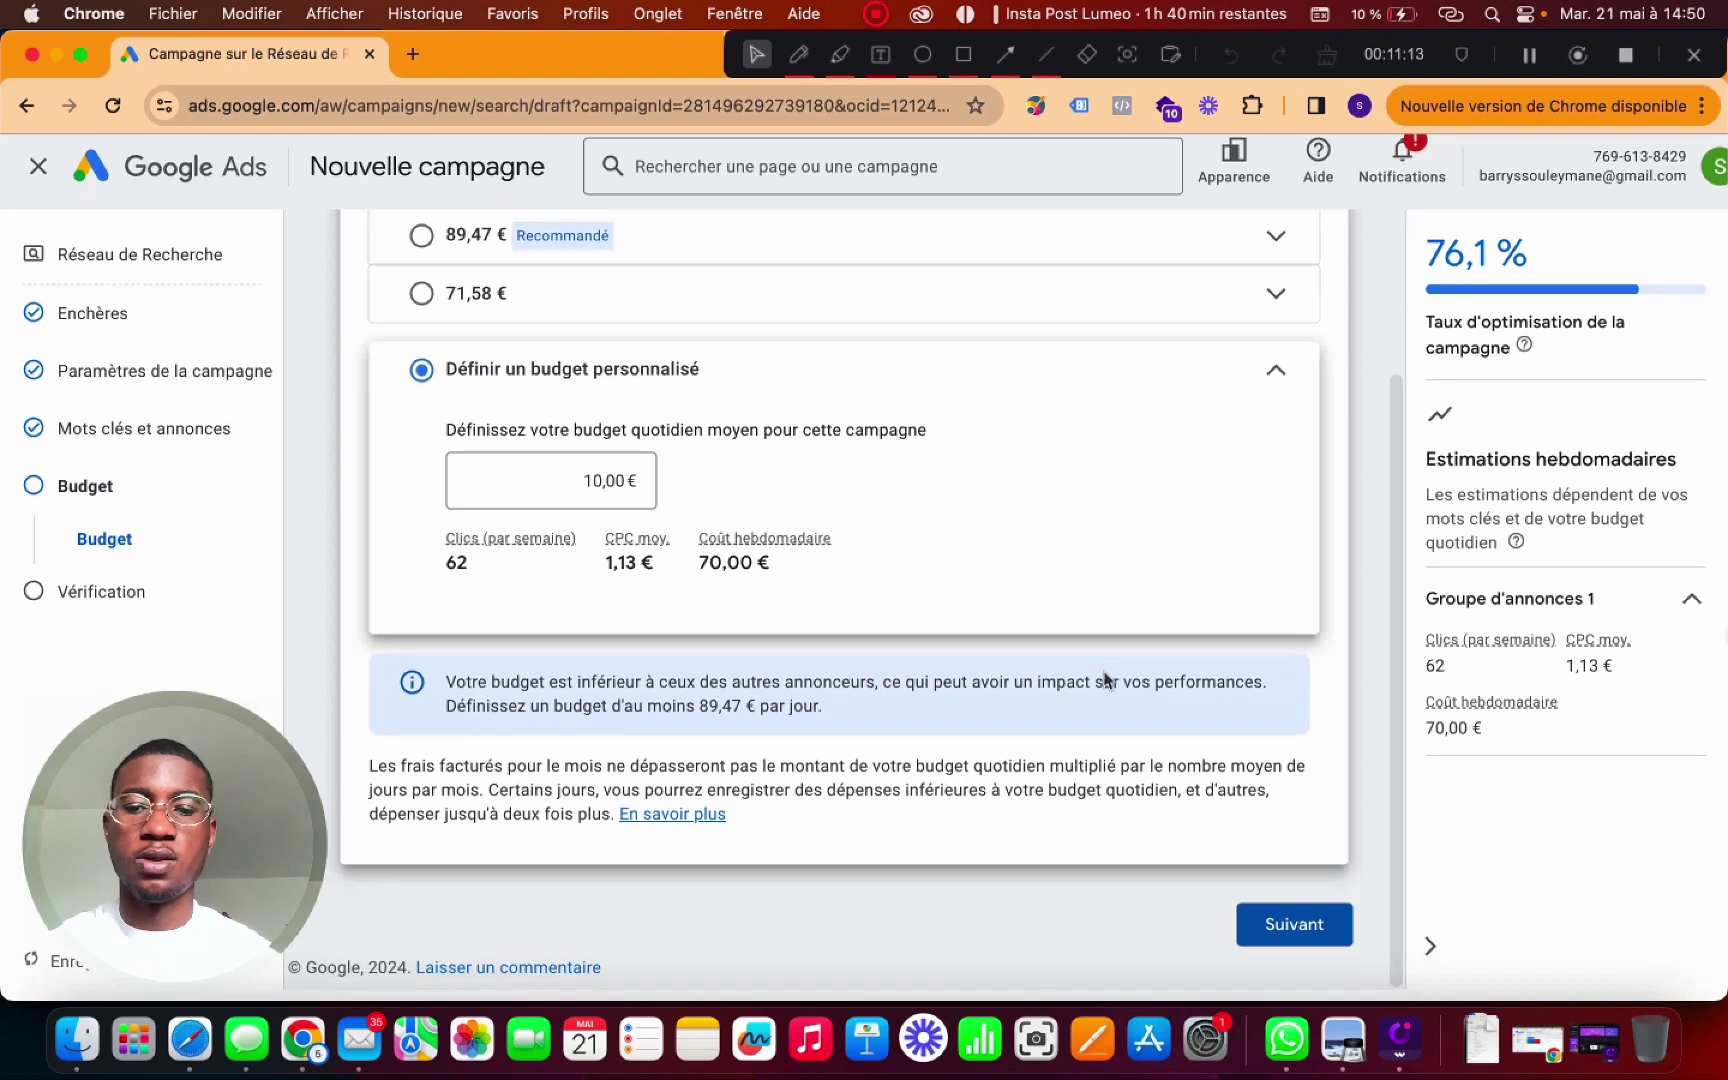
click(1296, 938)
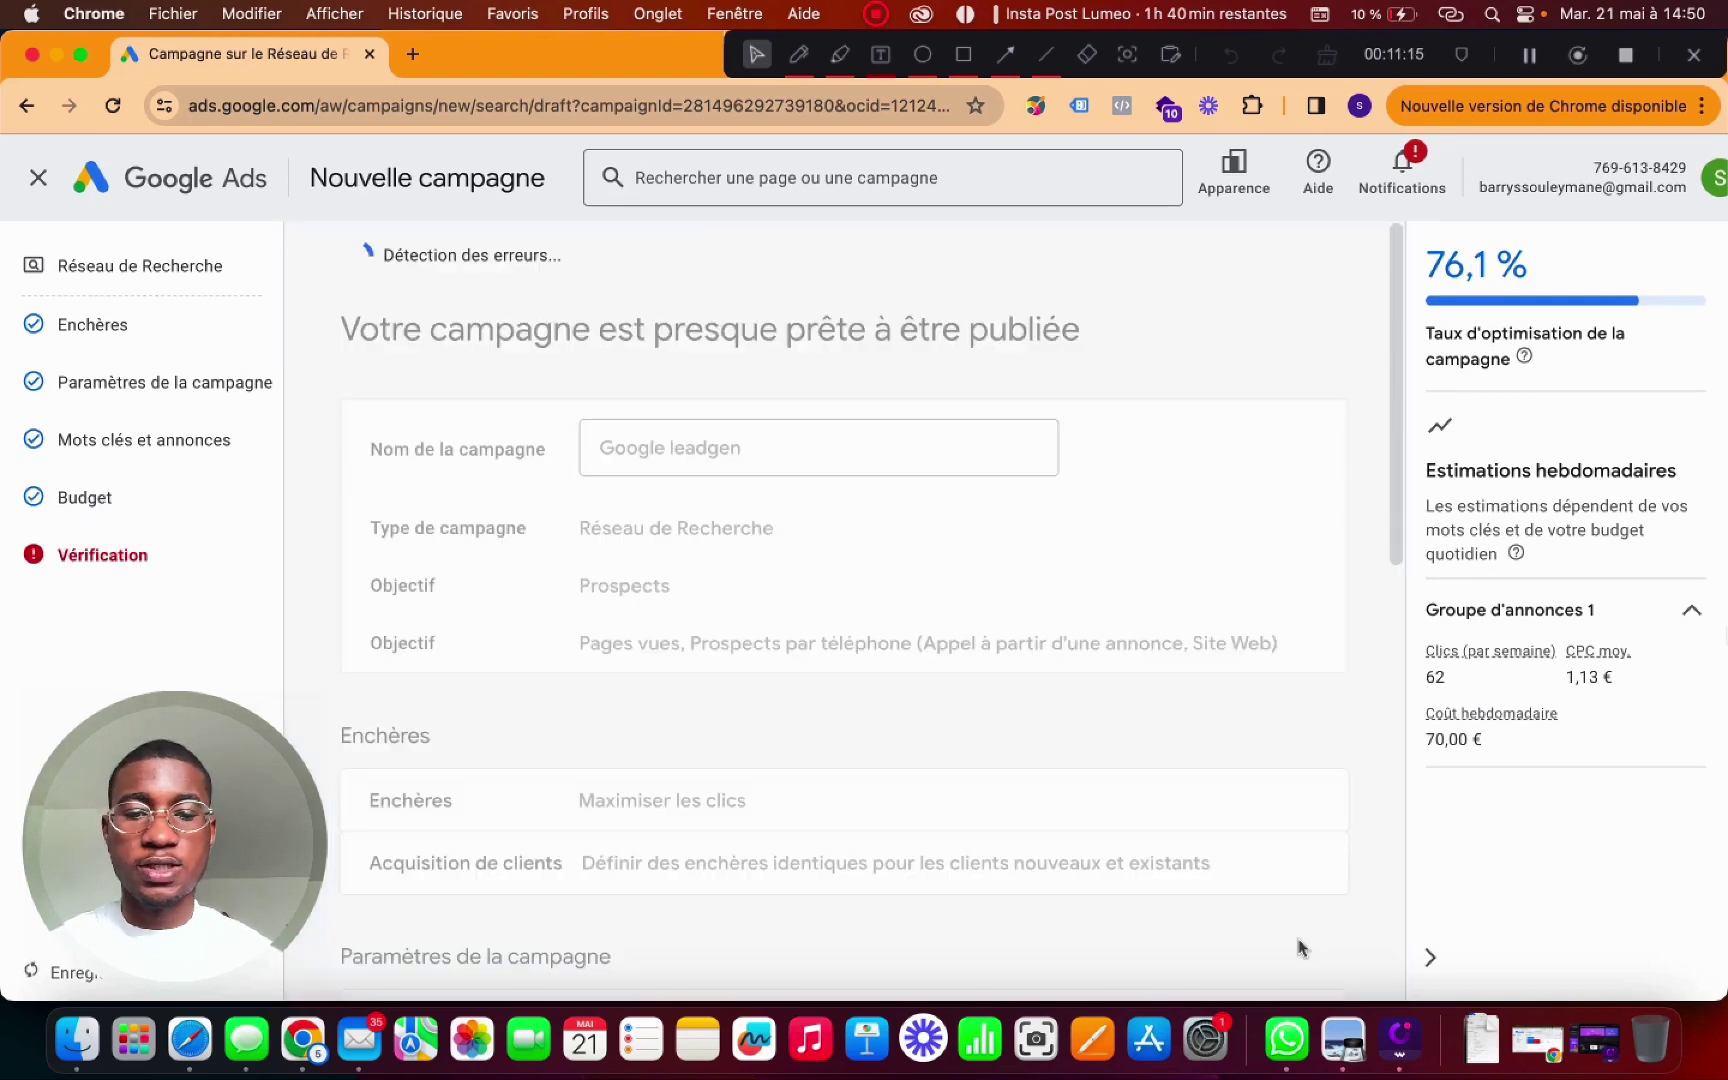